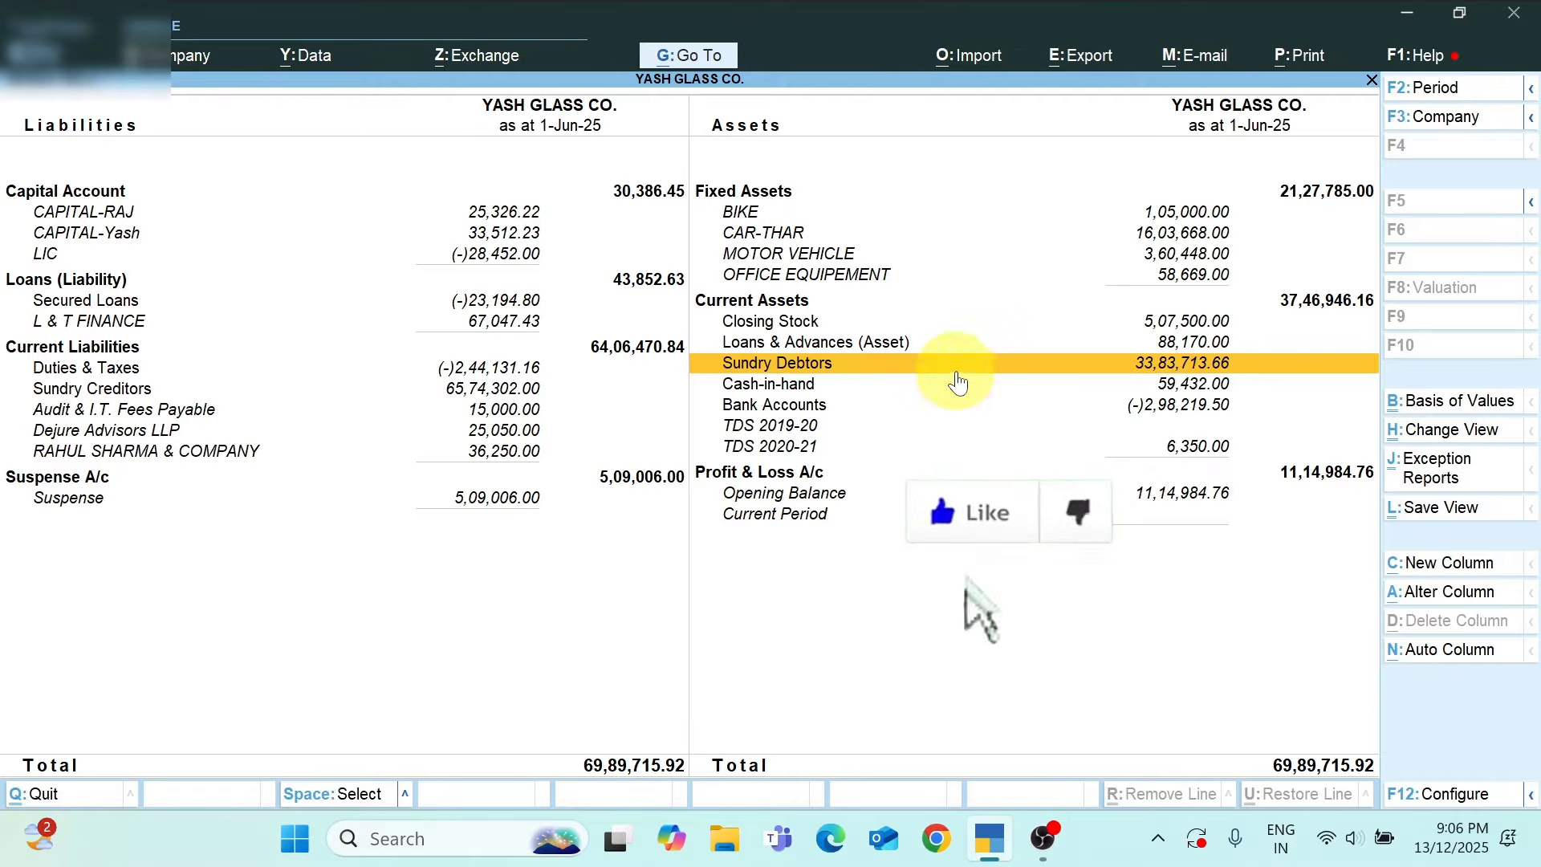
# Open the Sundry Debtors group summary under Current Assets in the balance sheet
pyautogui.click(755, 302)
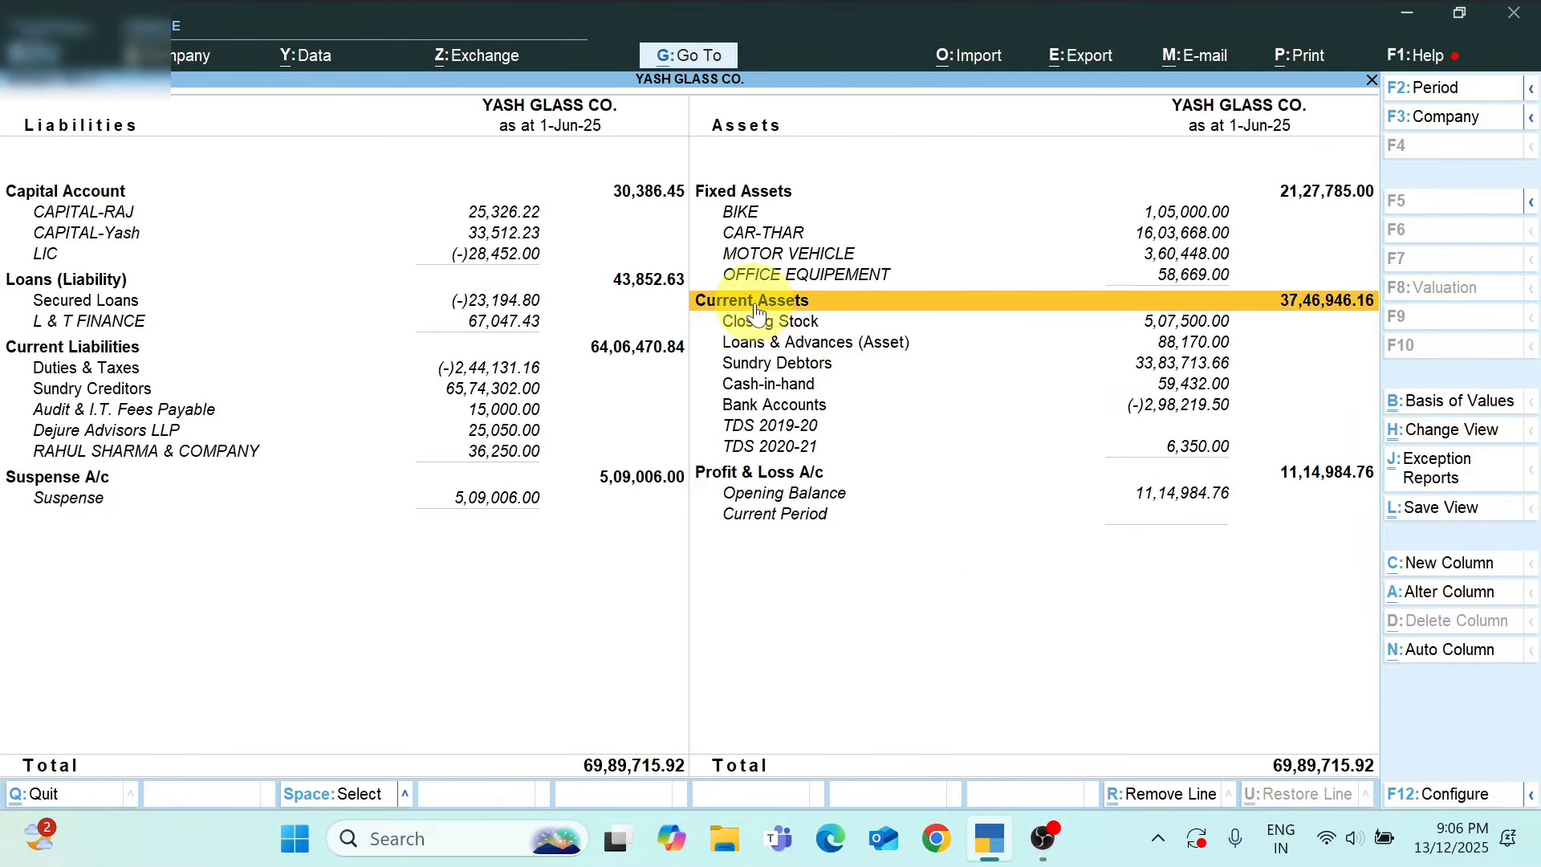
pyautogui.click(782, 366)
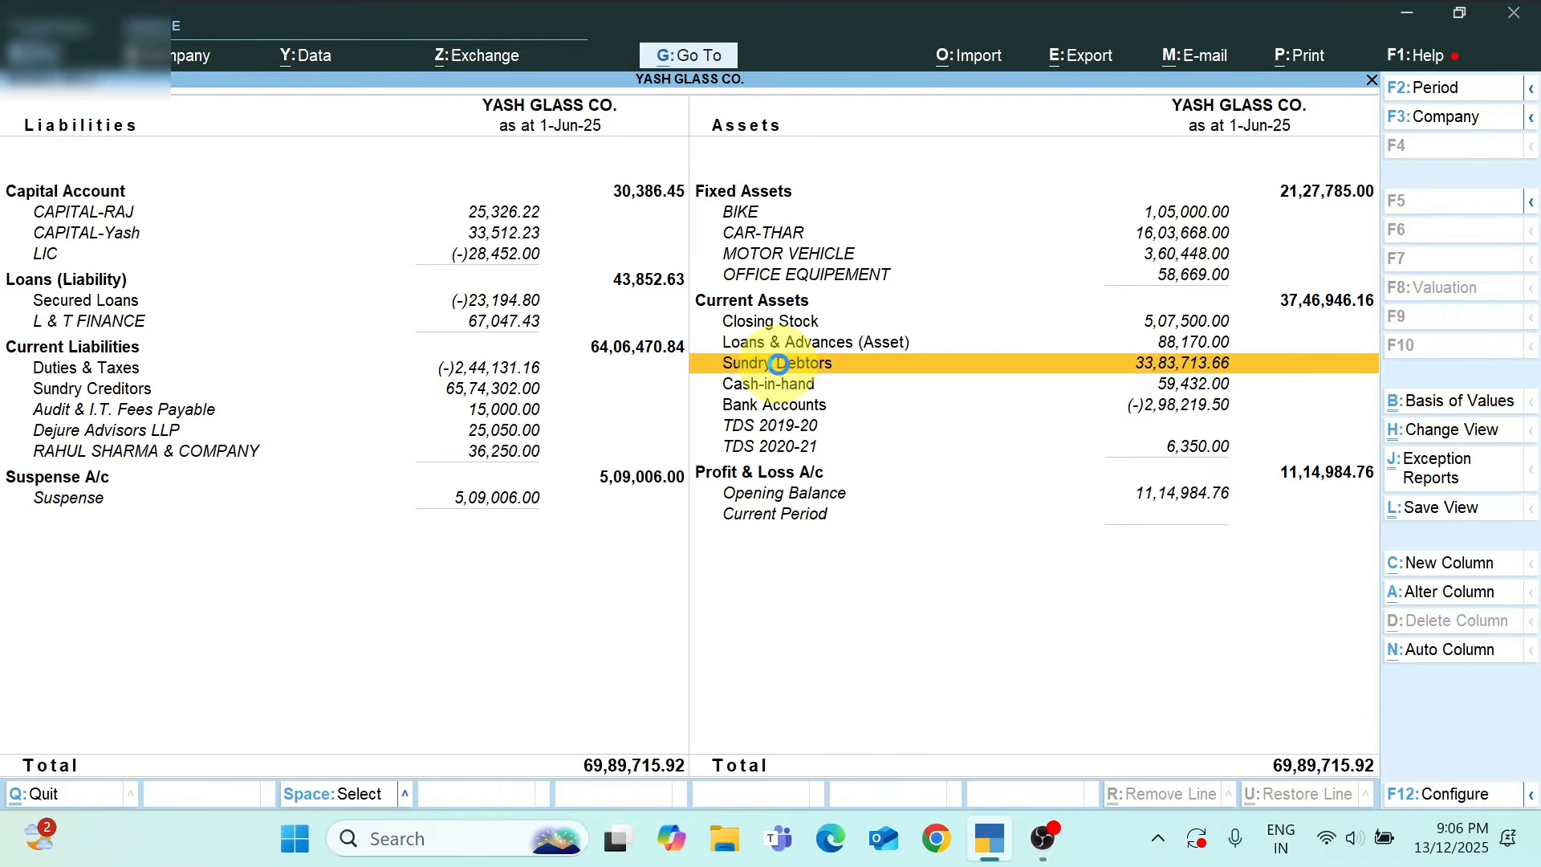
pyautogui.click(782, 366)
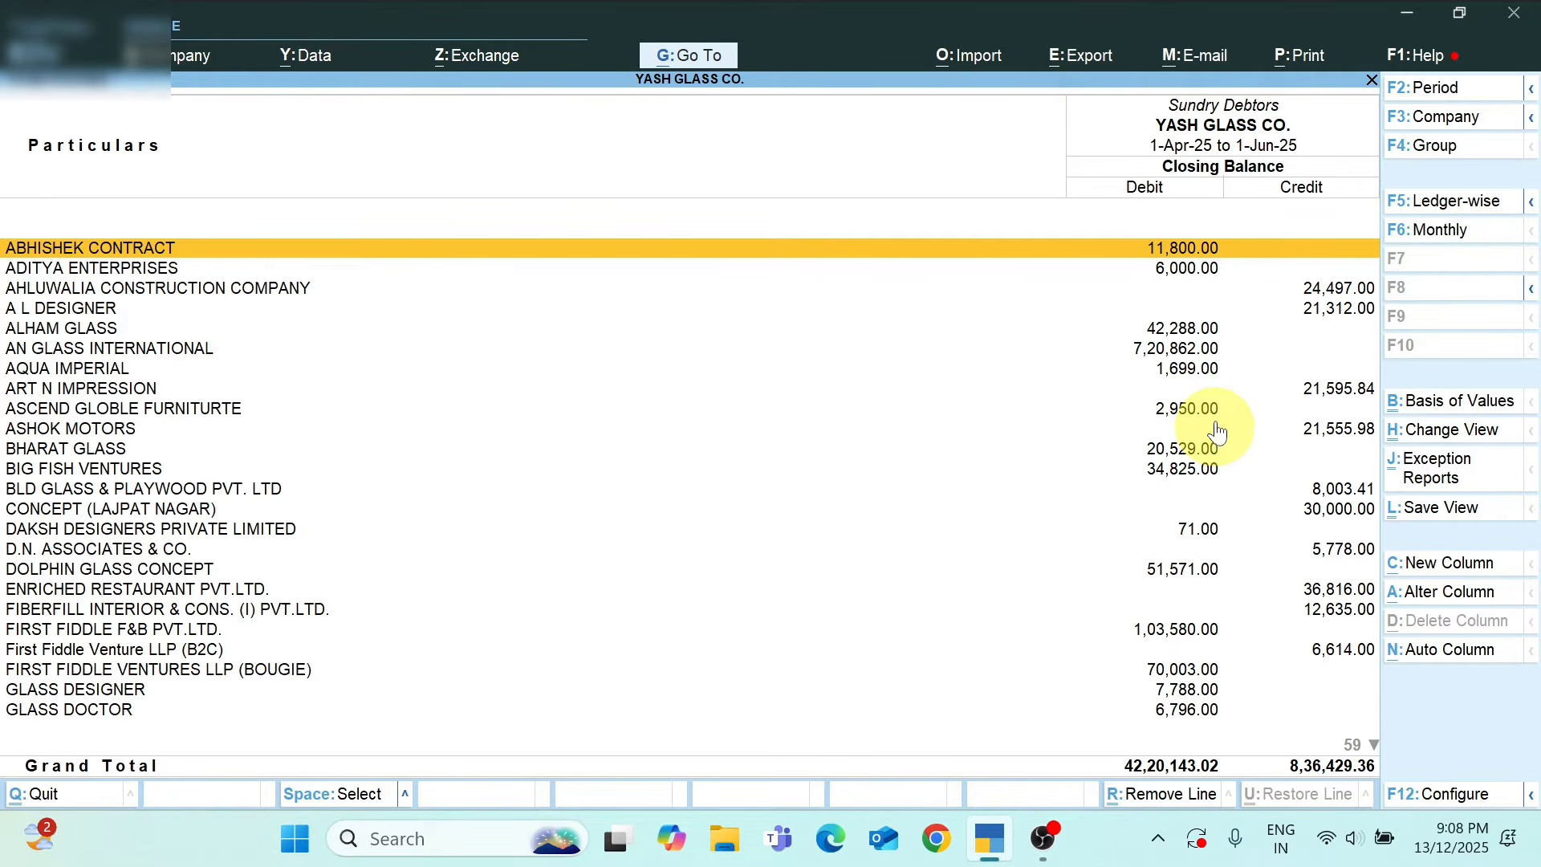
# Examine the sundry debtors that carry credit balances, such as AHLUWALIA CONSTRUCTION COMPANY, A L DESIGNER and ART N IMPRESSION
pyautogui.click(1317, 294)
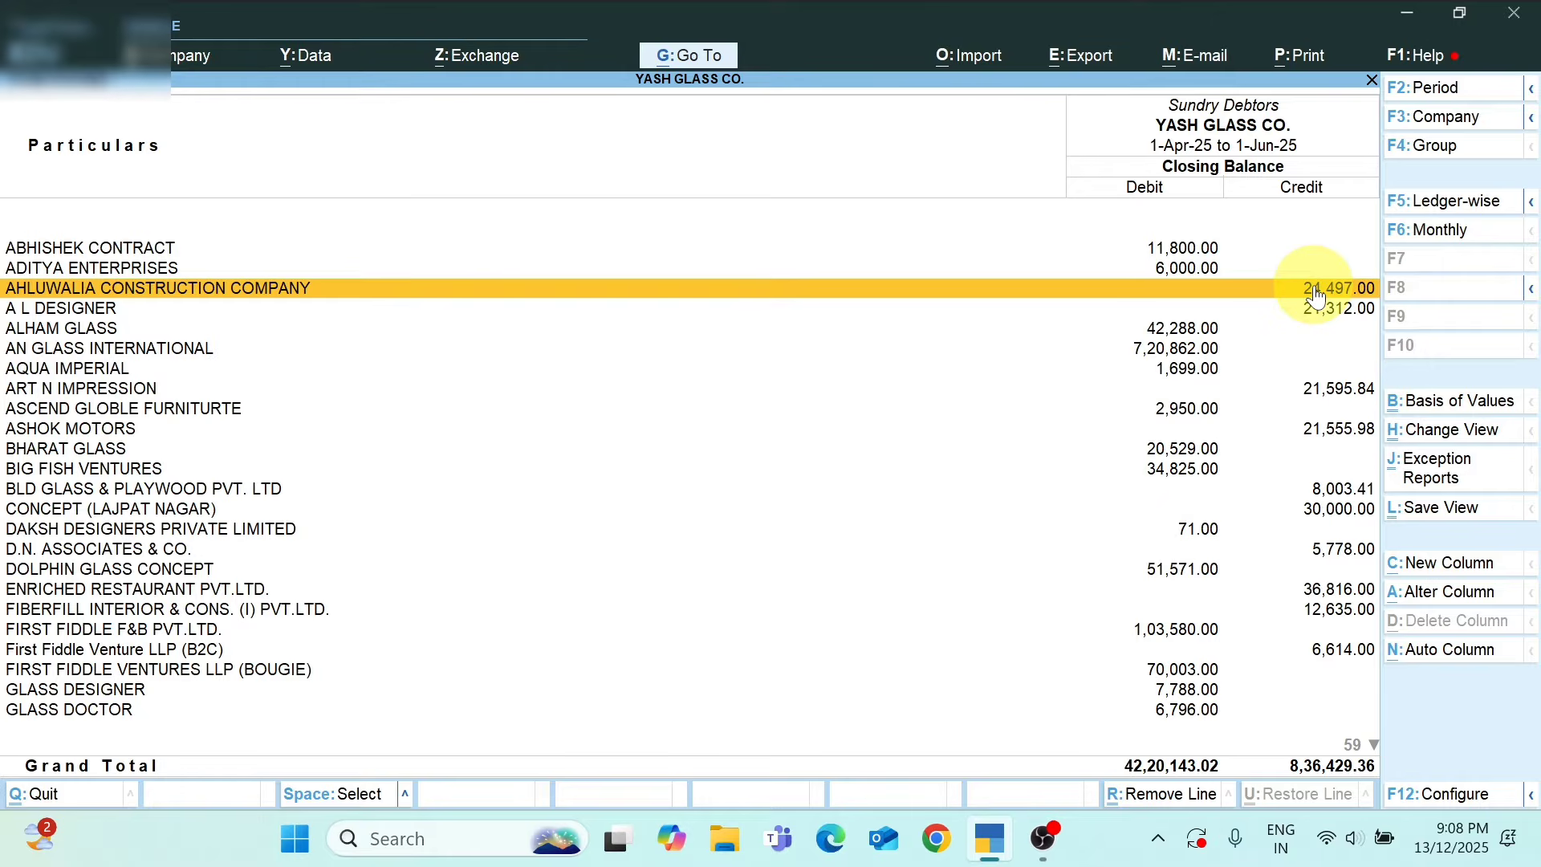
pyautogui.click(1315, 314)
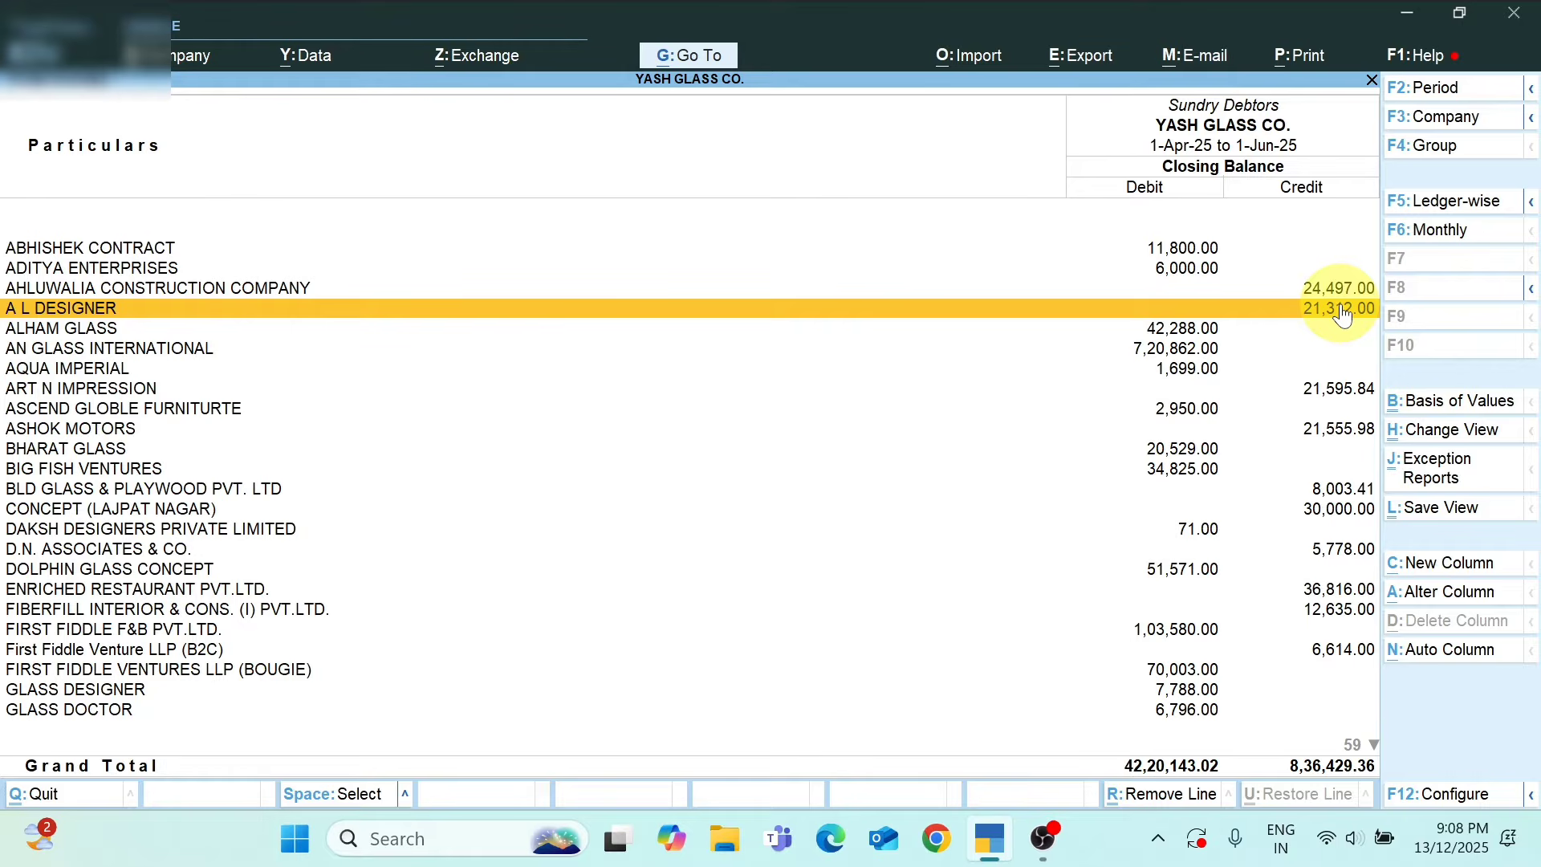
pyautogui.click(1332, 393)
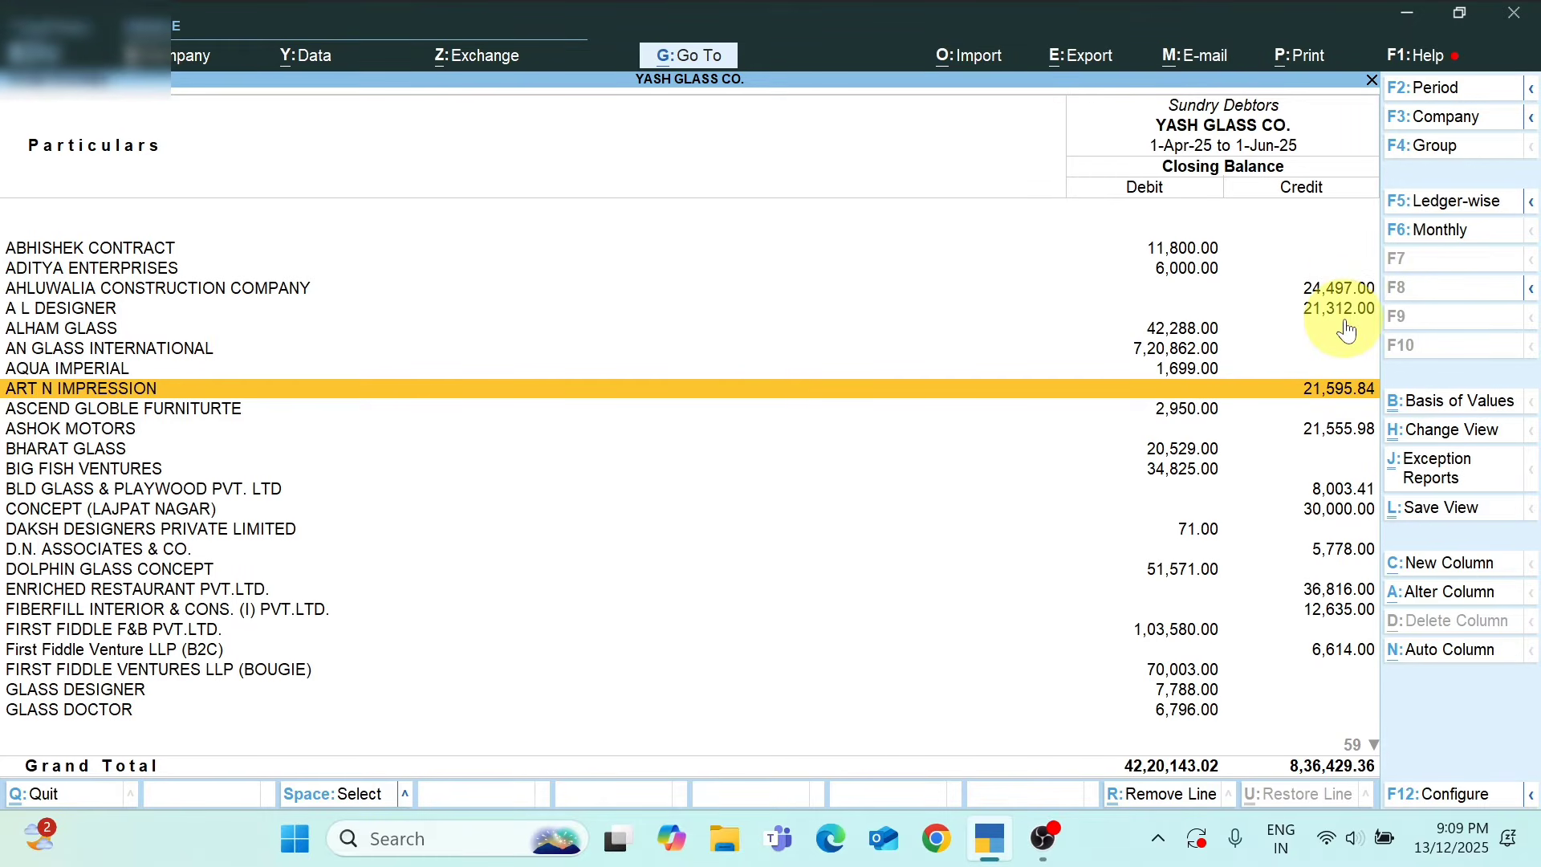
pyautogui.click(1339, 268)
pyautogui.click(1336, 289)
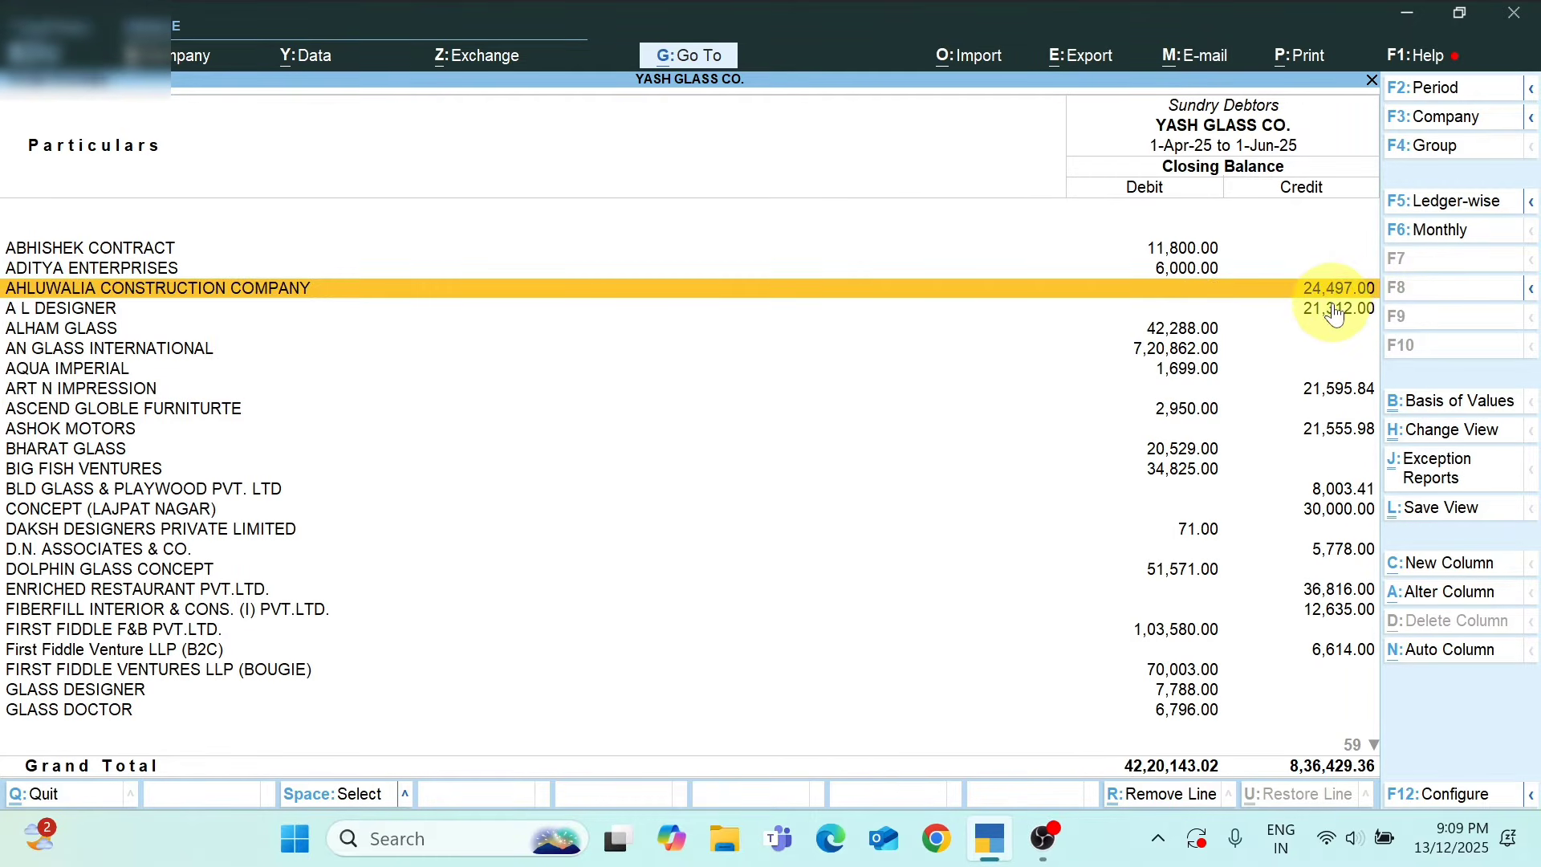
pyautogui.click(1337, 311)
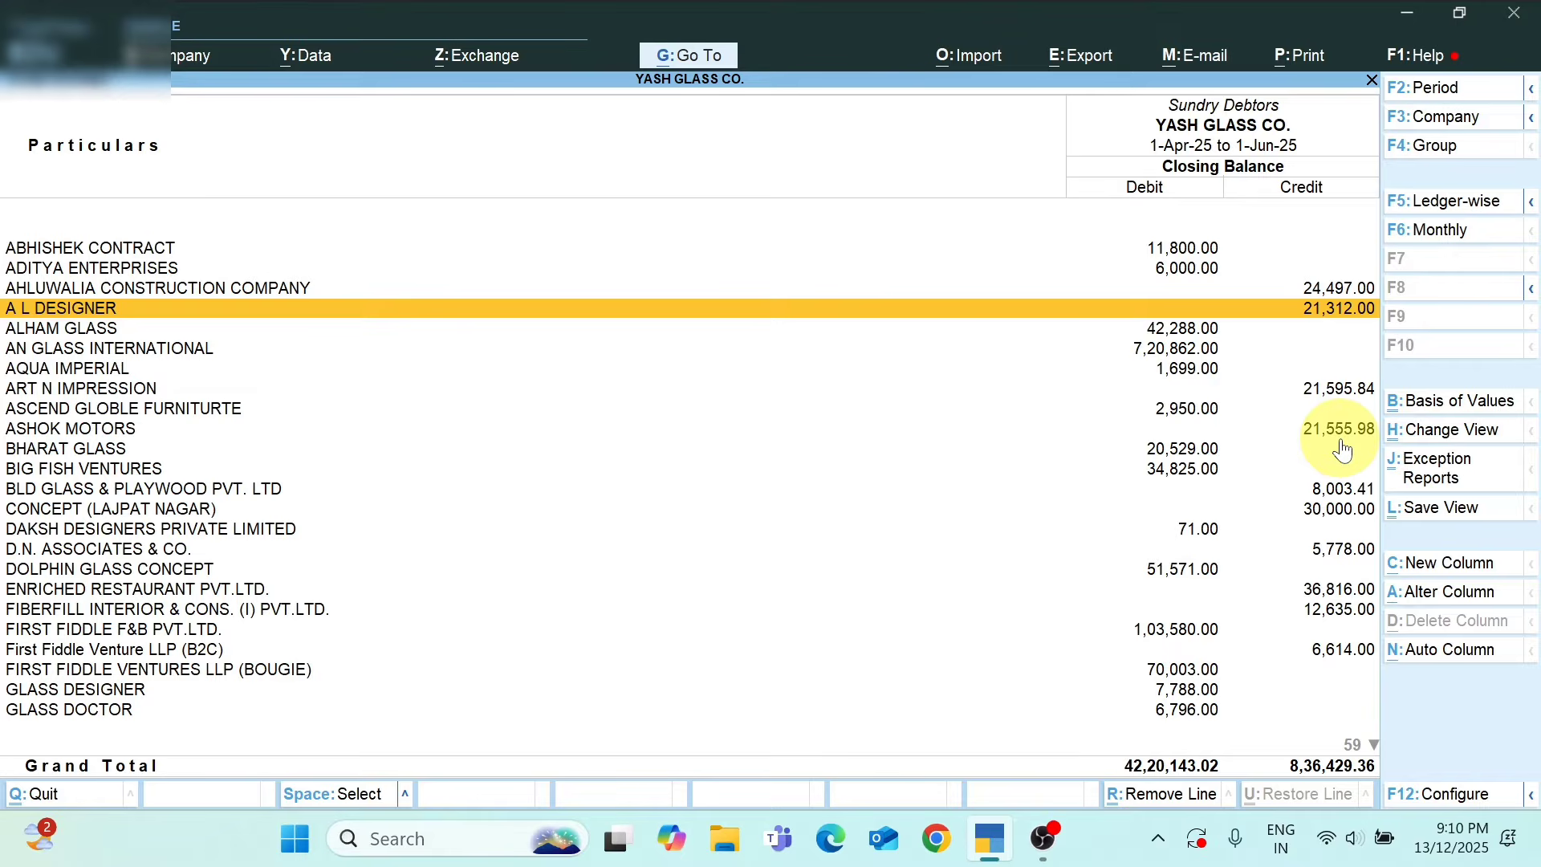
# Export the Sundry Debtors group summary as the Excel spreadsheet GrpSum.xlsx to the local drive
pyautogui.press('ctrl')
pyautogui.hotkey('ctrl', 'e')
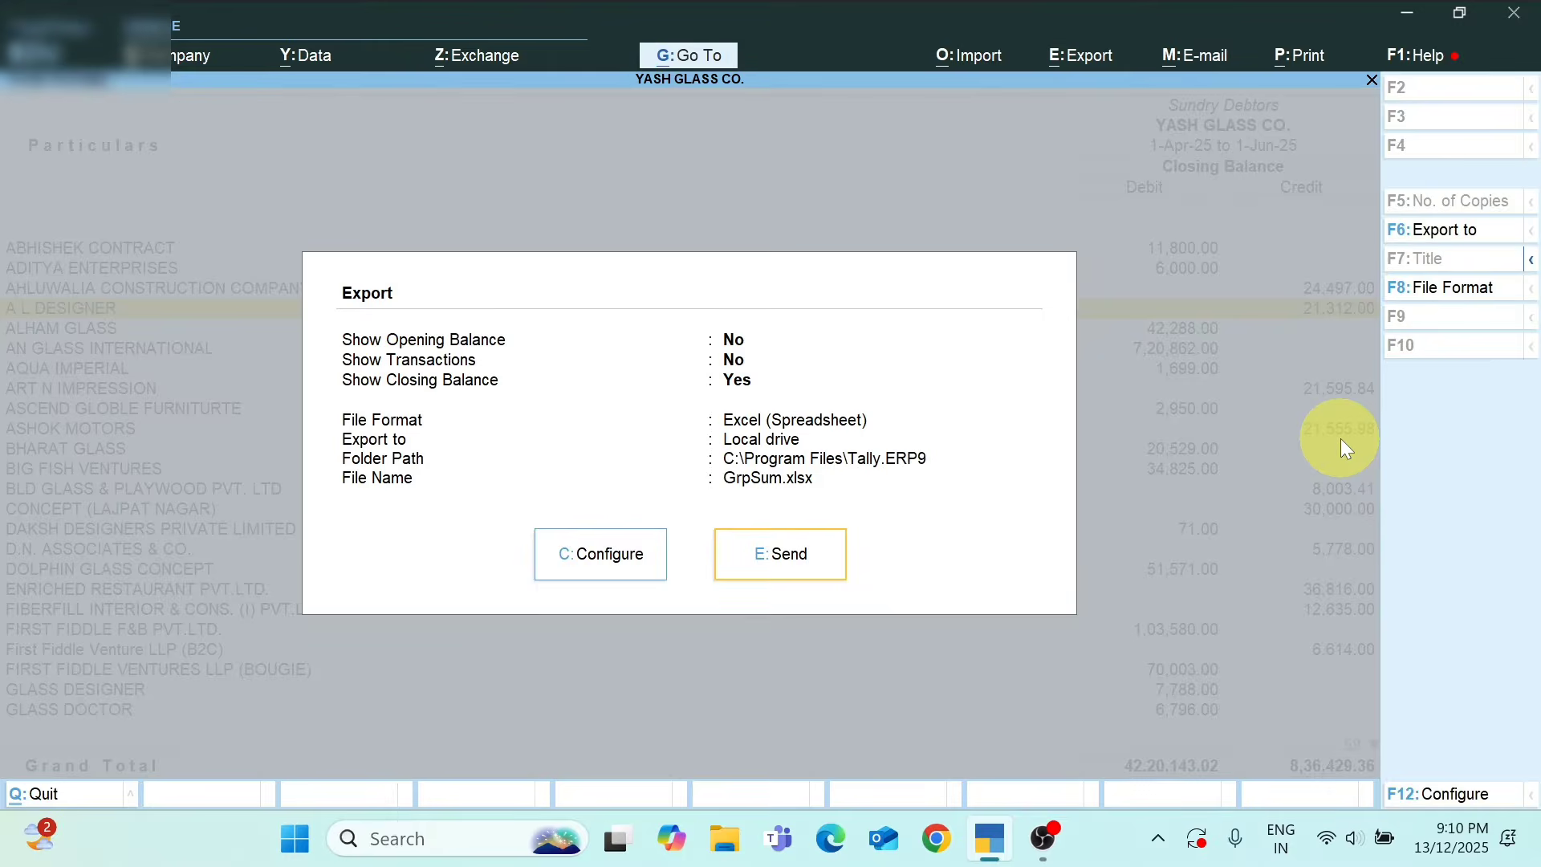
pyautogui.press('e')
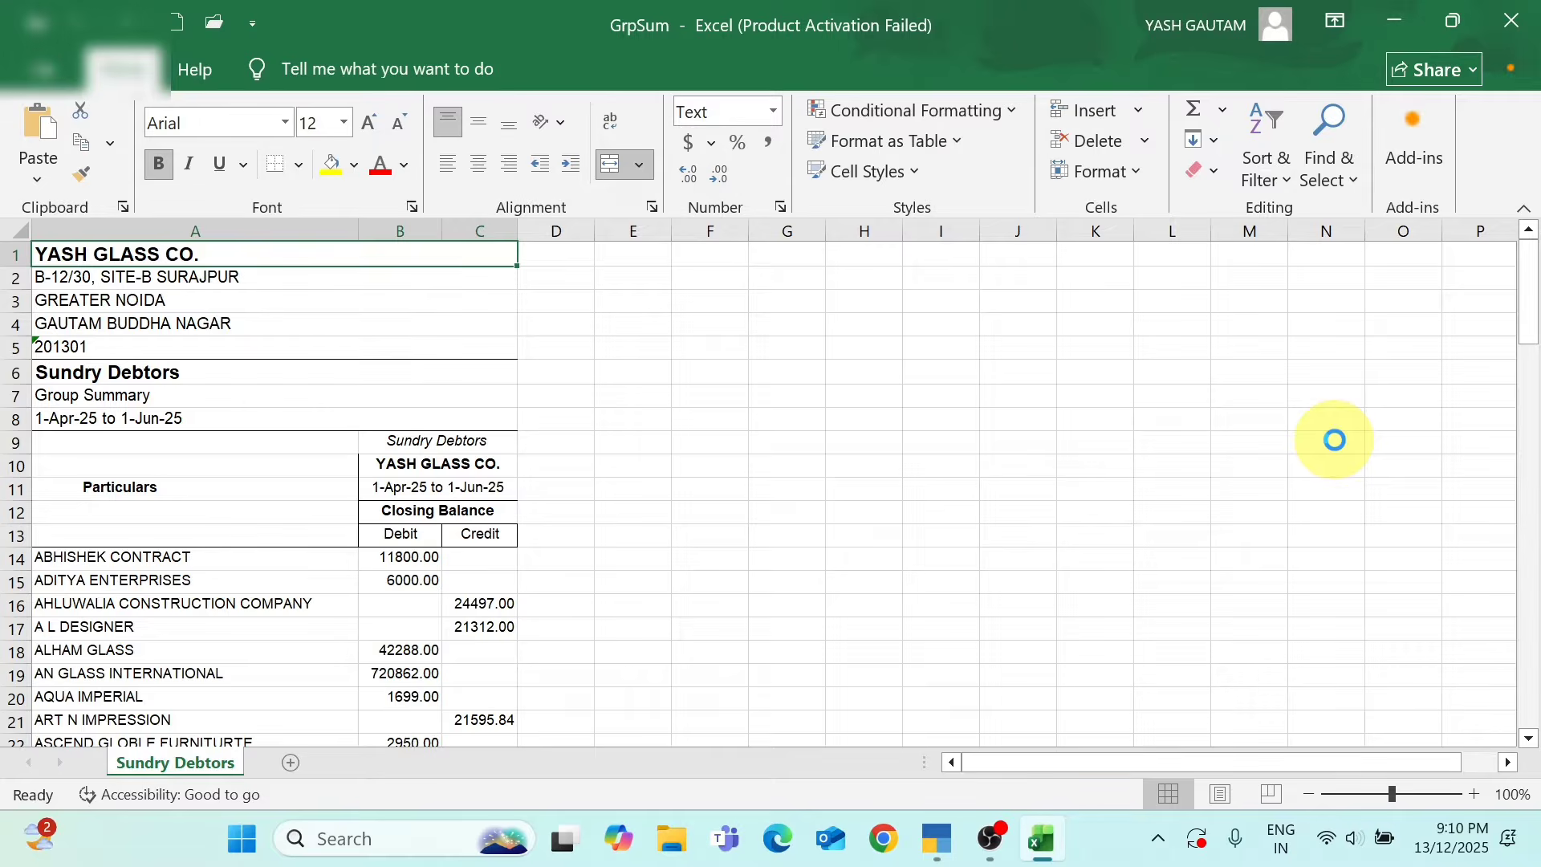
# Check the exported sheet's print preview, return to the data and dismiss the Office activation wizard
pyautogui.hotkey('ctrl', 'p')
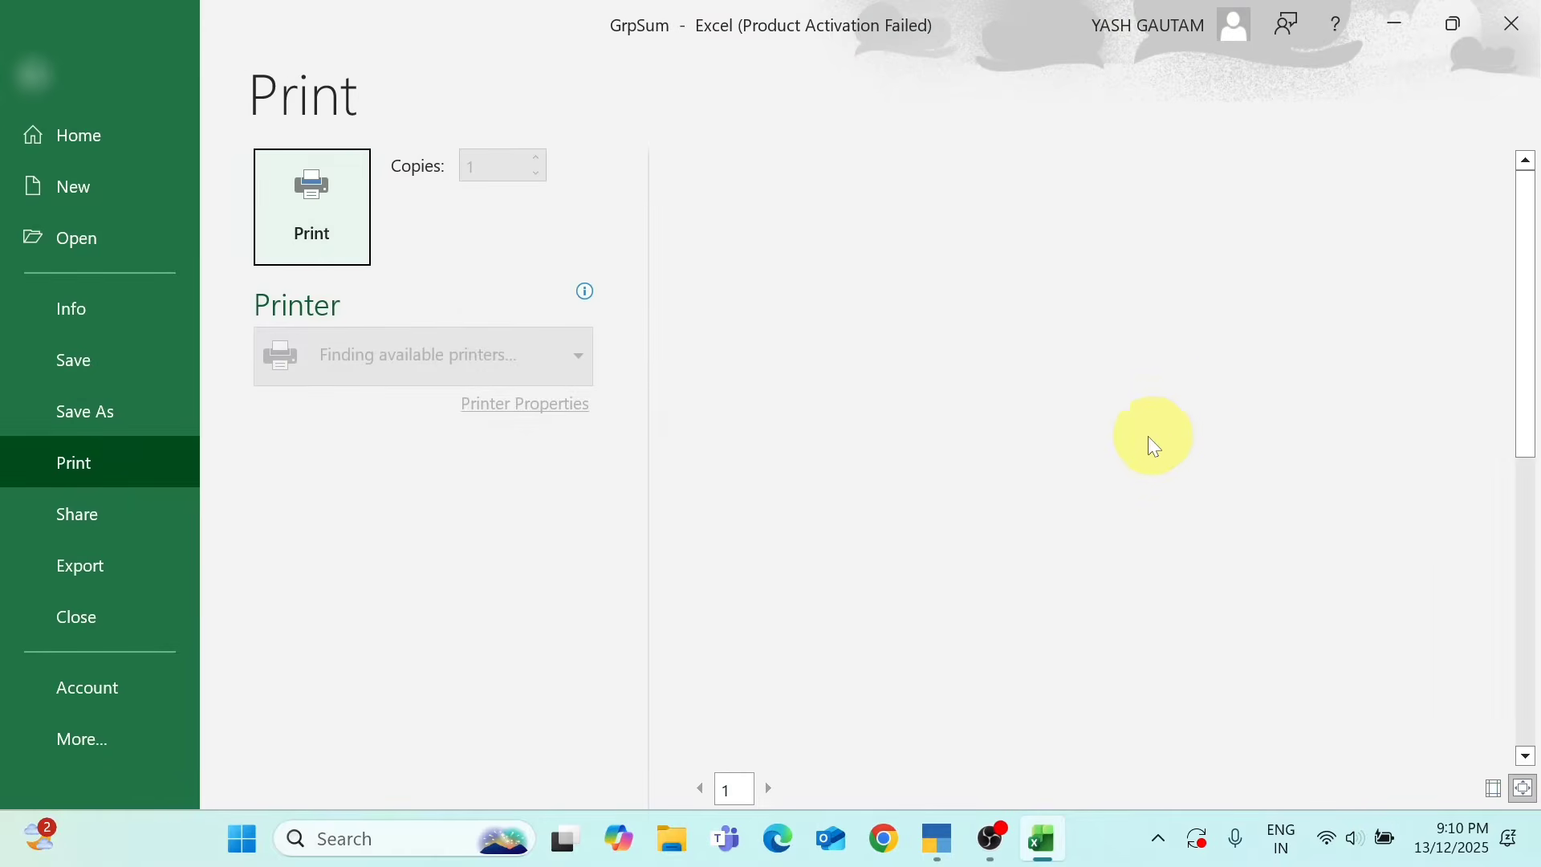
pyautogui.press('Escape')
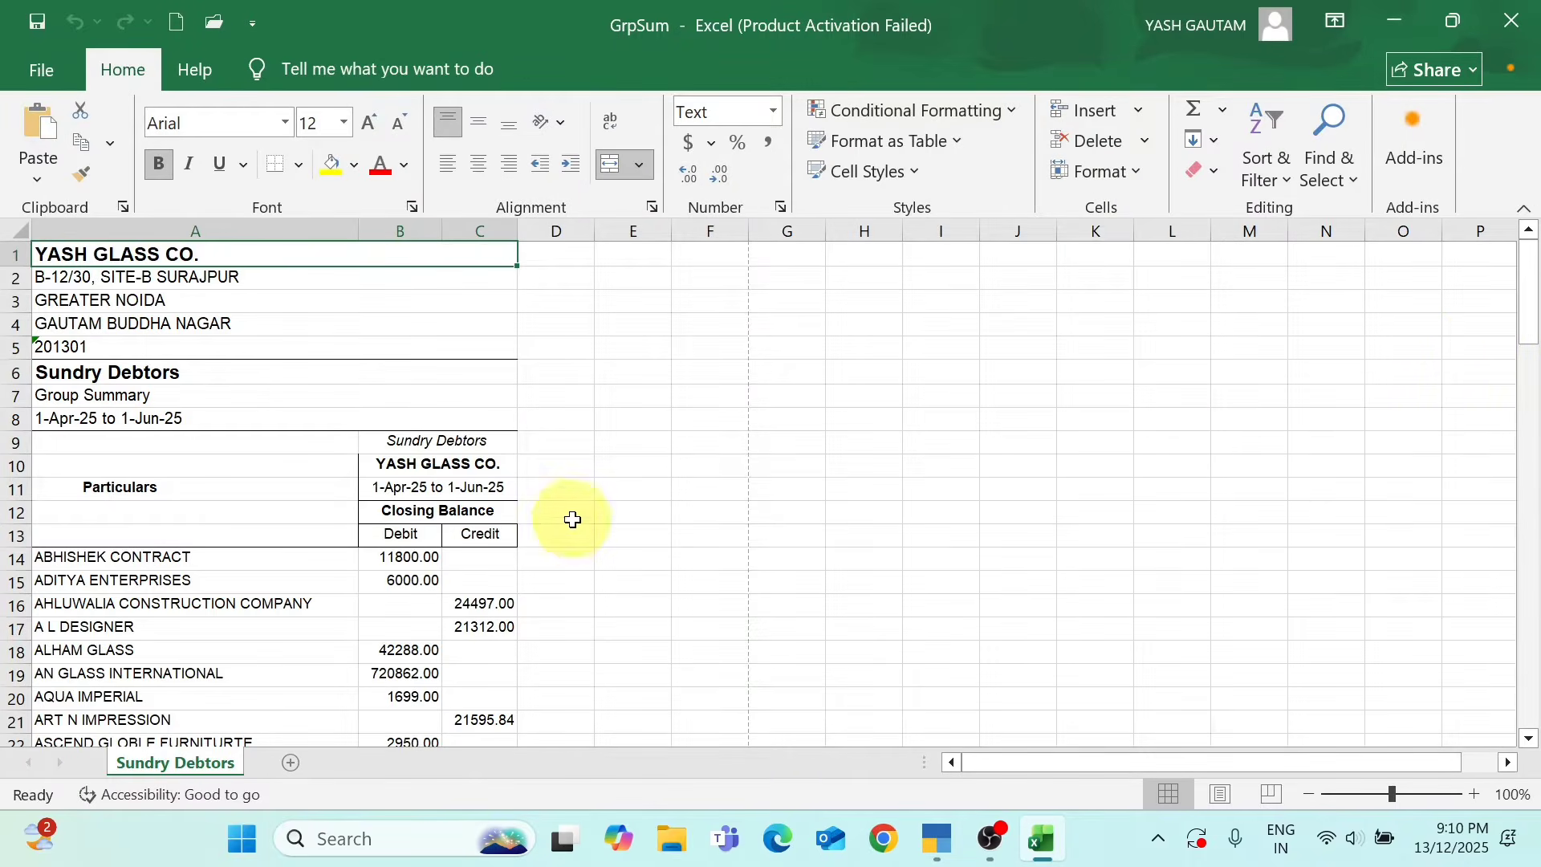
pyautogui.moveTo(1530, 299); pyautogui.dragTo(1529, 334)
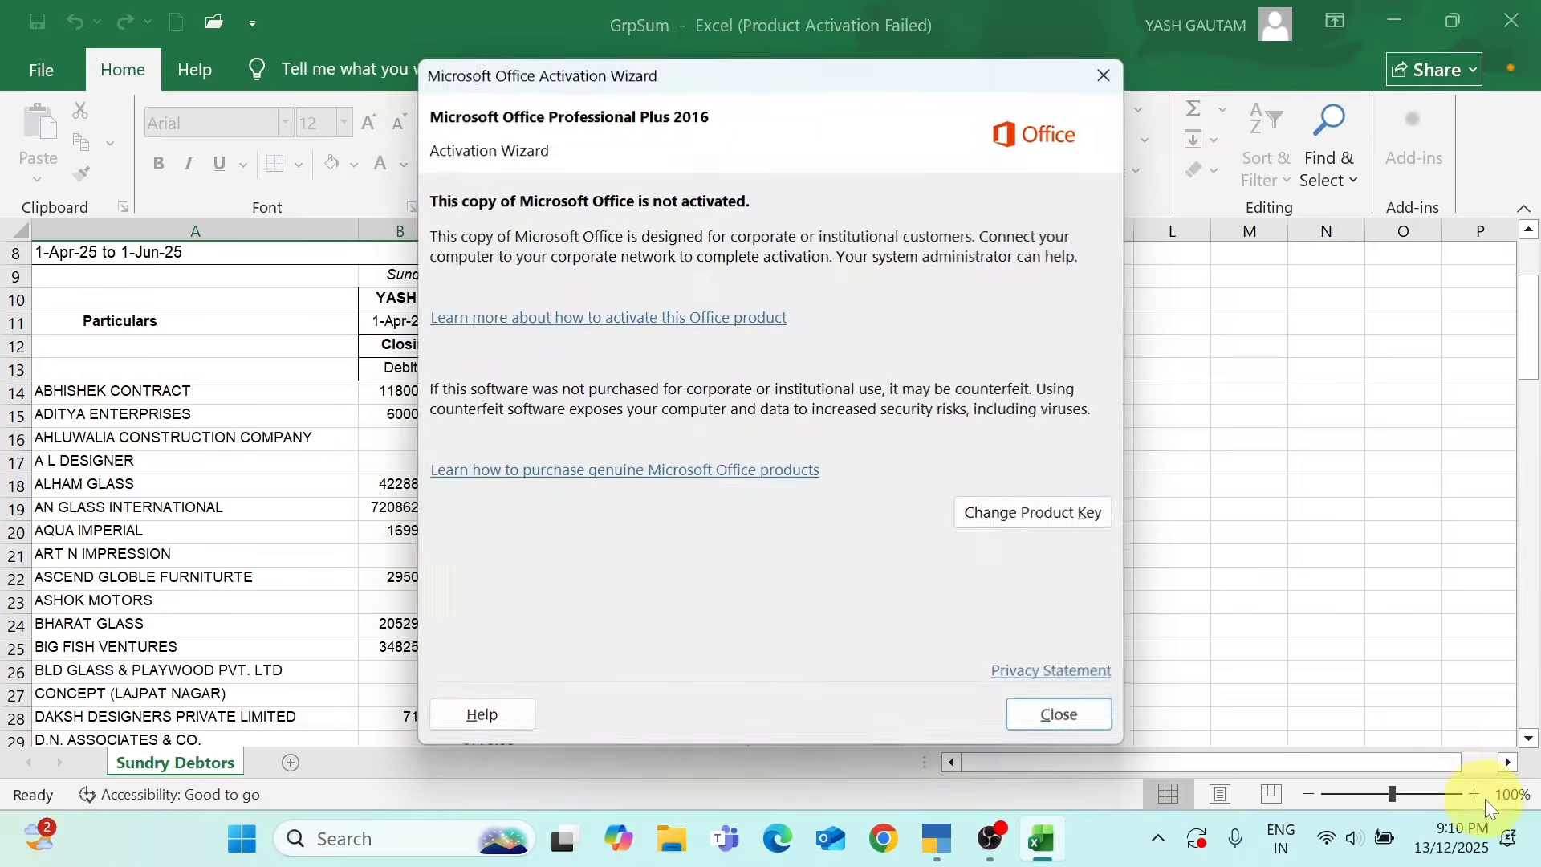
pyautogui.click(1061, 716)
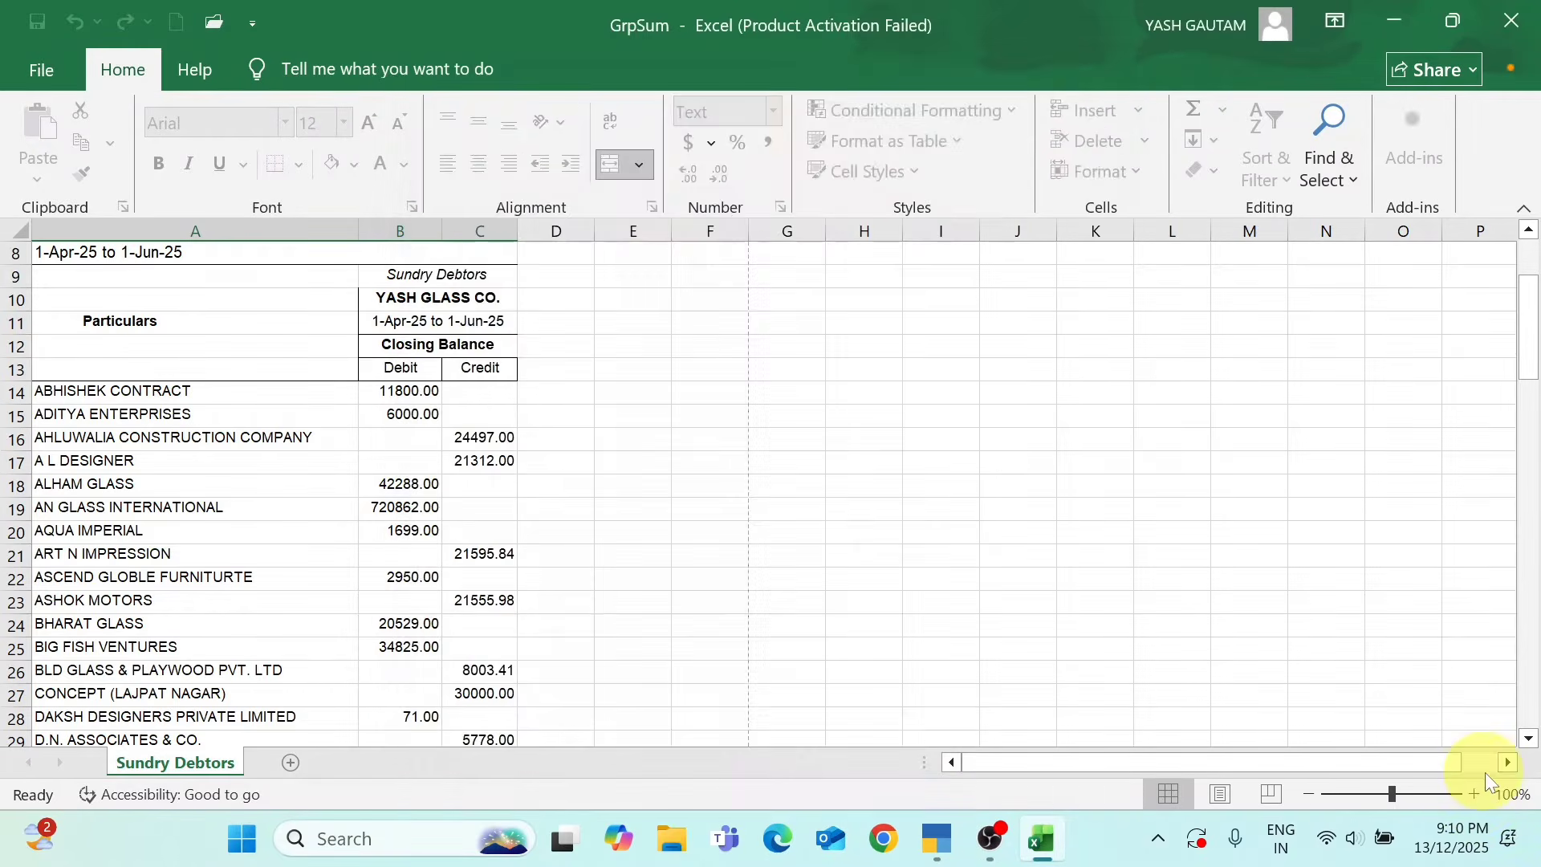
# Enlarge the exported sheet to 170% and select AHLUWALIA CONSTRUCTION COMPANY's credit balance in C16
pyautogui.click(1477, 791)
pyautogui.click(1477, 791)
pyautogui.click(1477, 791)
pyautogui.click(1477, 792)
pyautogui.click(1477, 791)
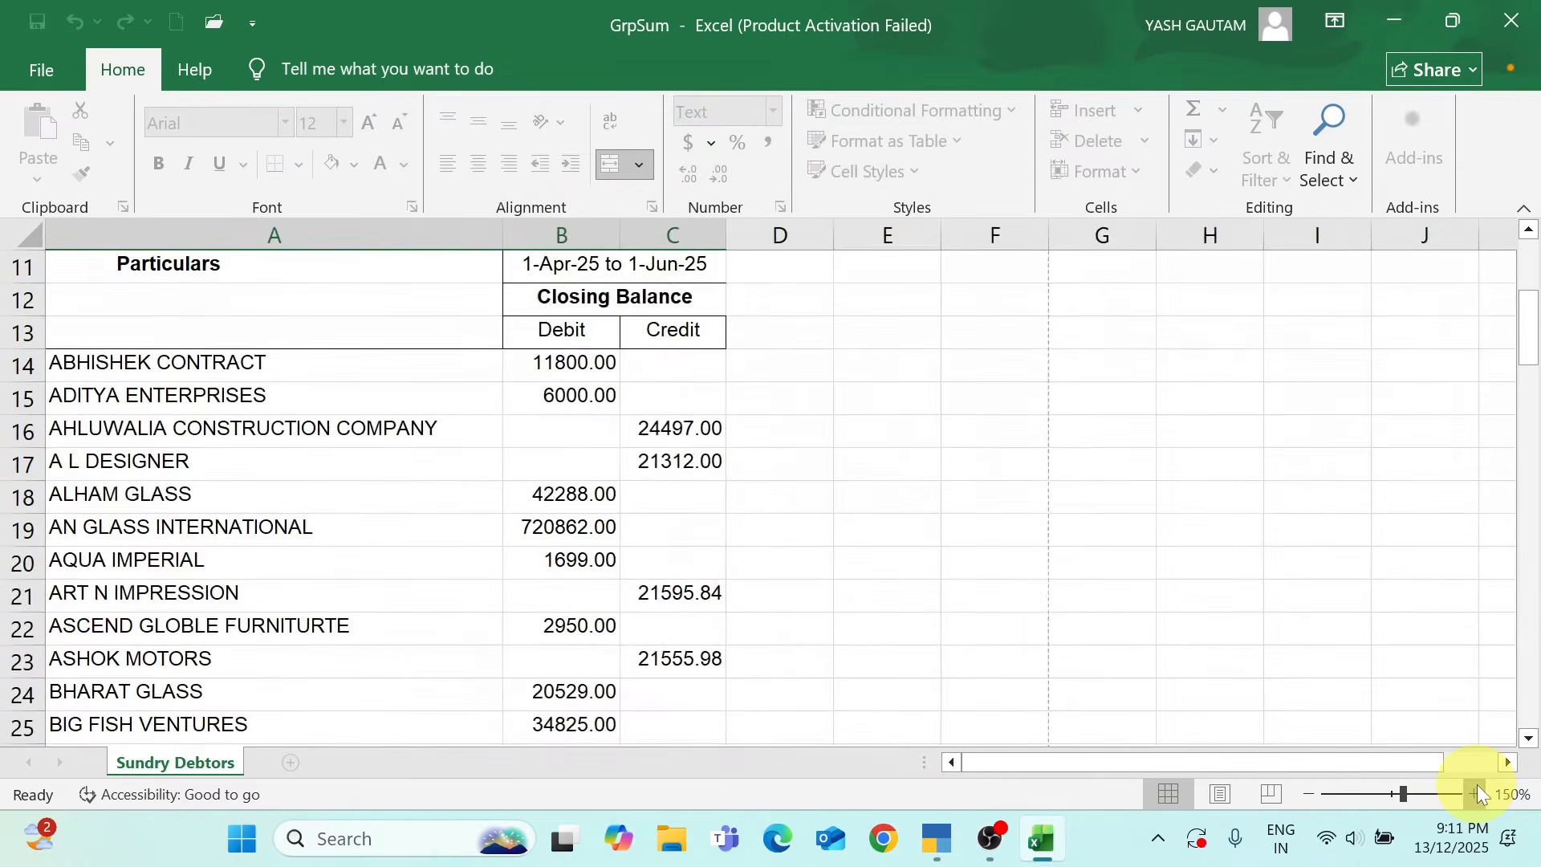
pyautogui.click(1477, 791)
pyautogui.click(1477, 791)
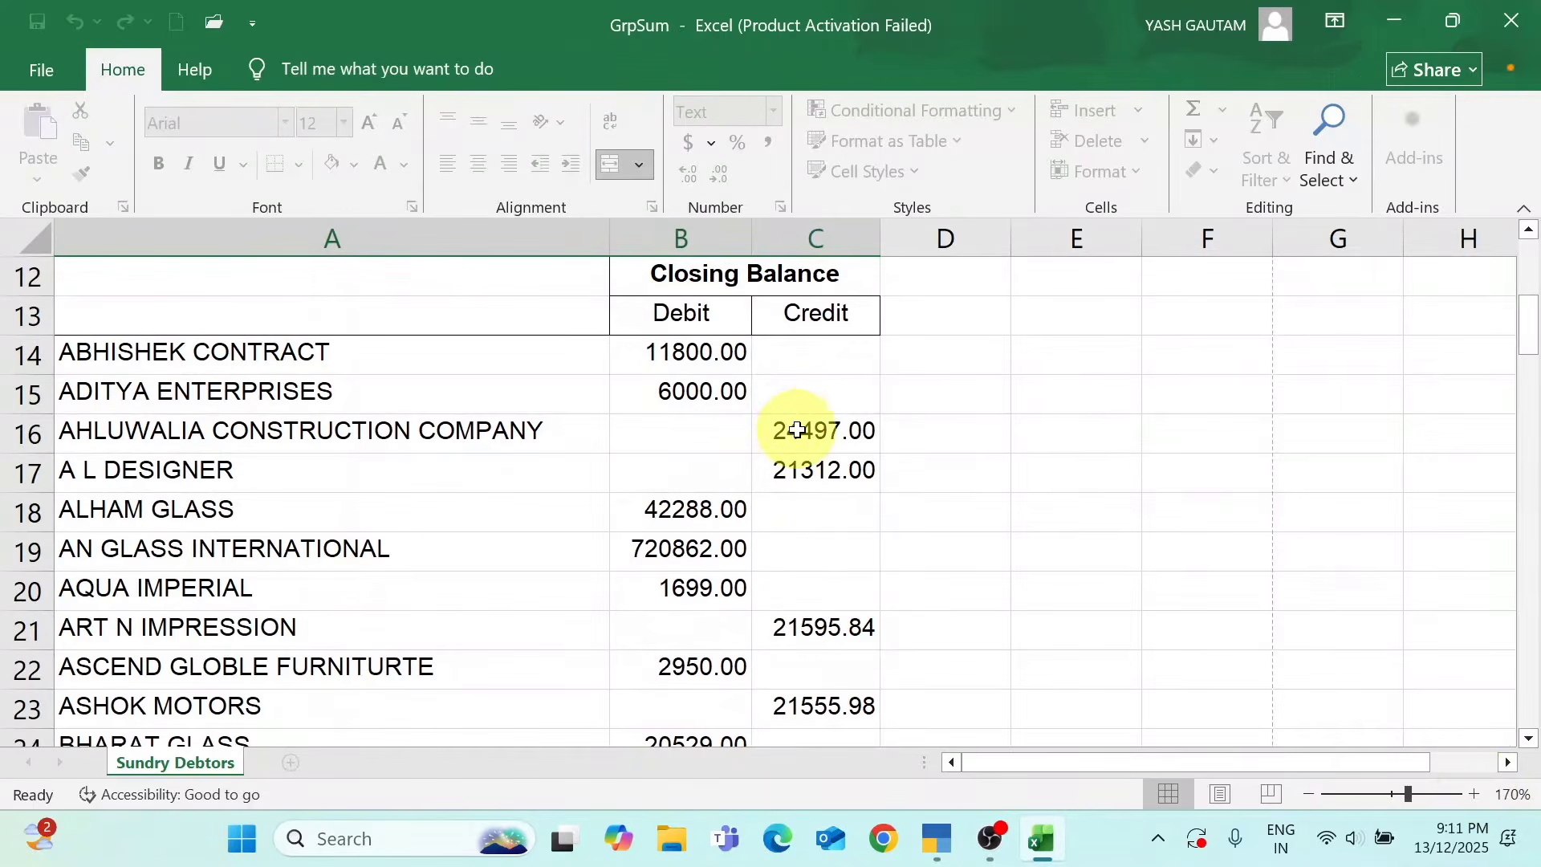
pyautogui.click(798, 431)
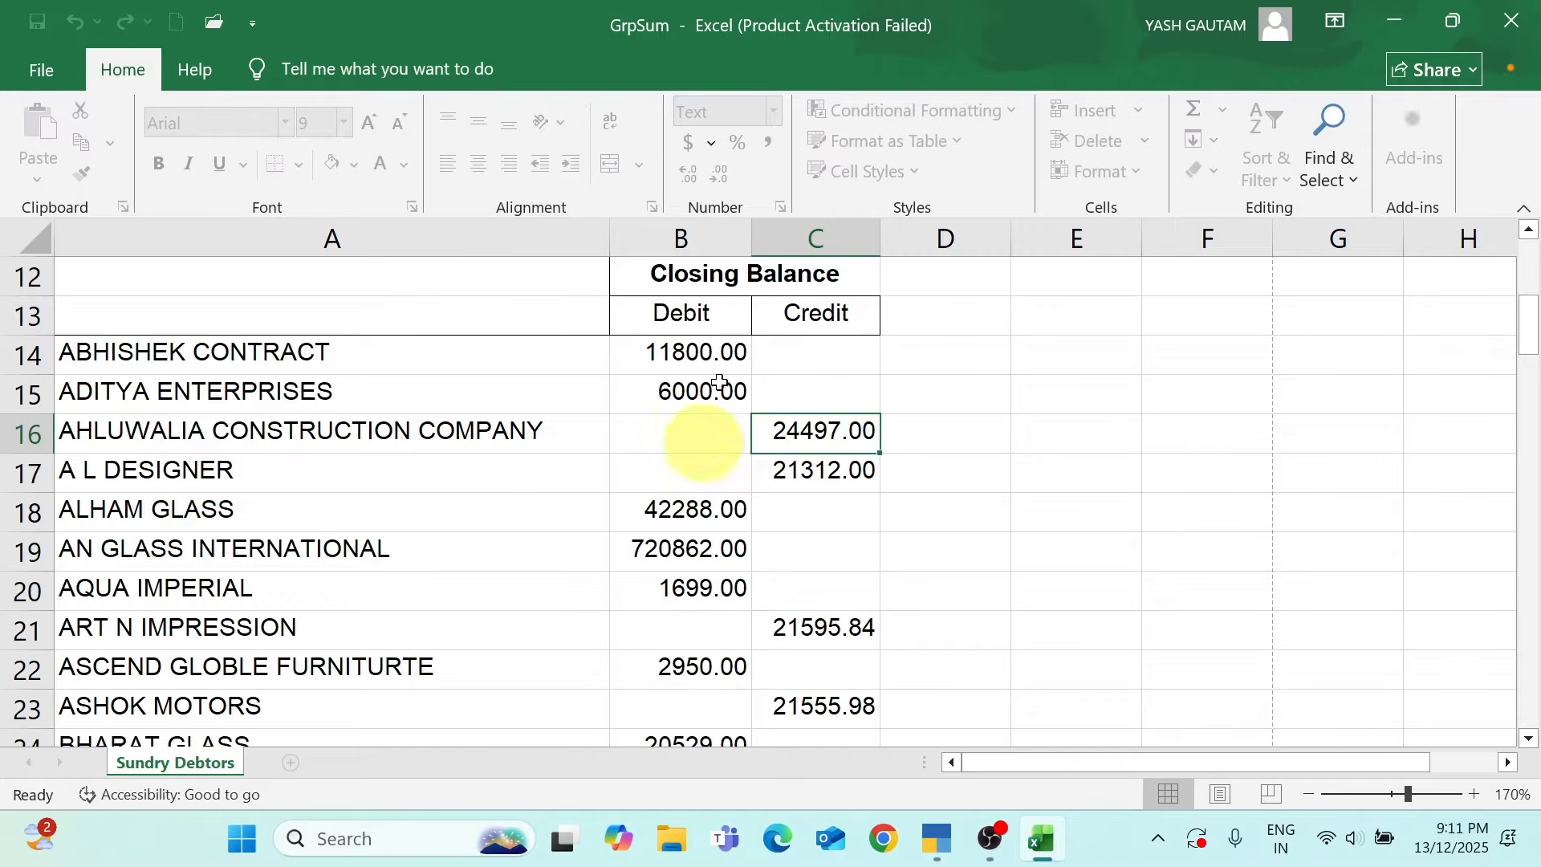
# Switch to TallyPrime, reopen the Sundry Debtors summary from the balance sheet and compare it with the exported Excel sheet
pyautogui.hotkey('alt', 'Tab')
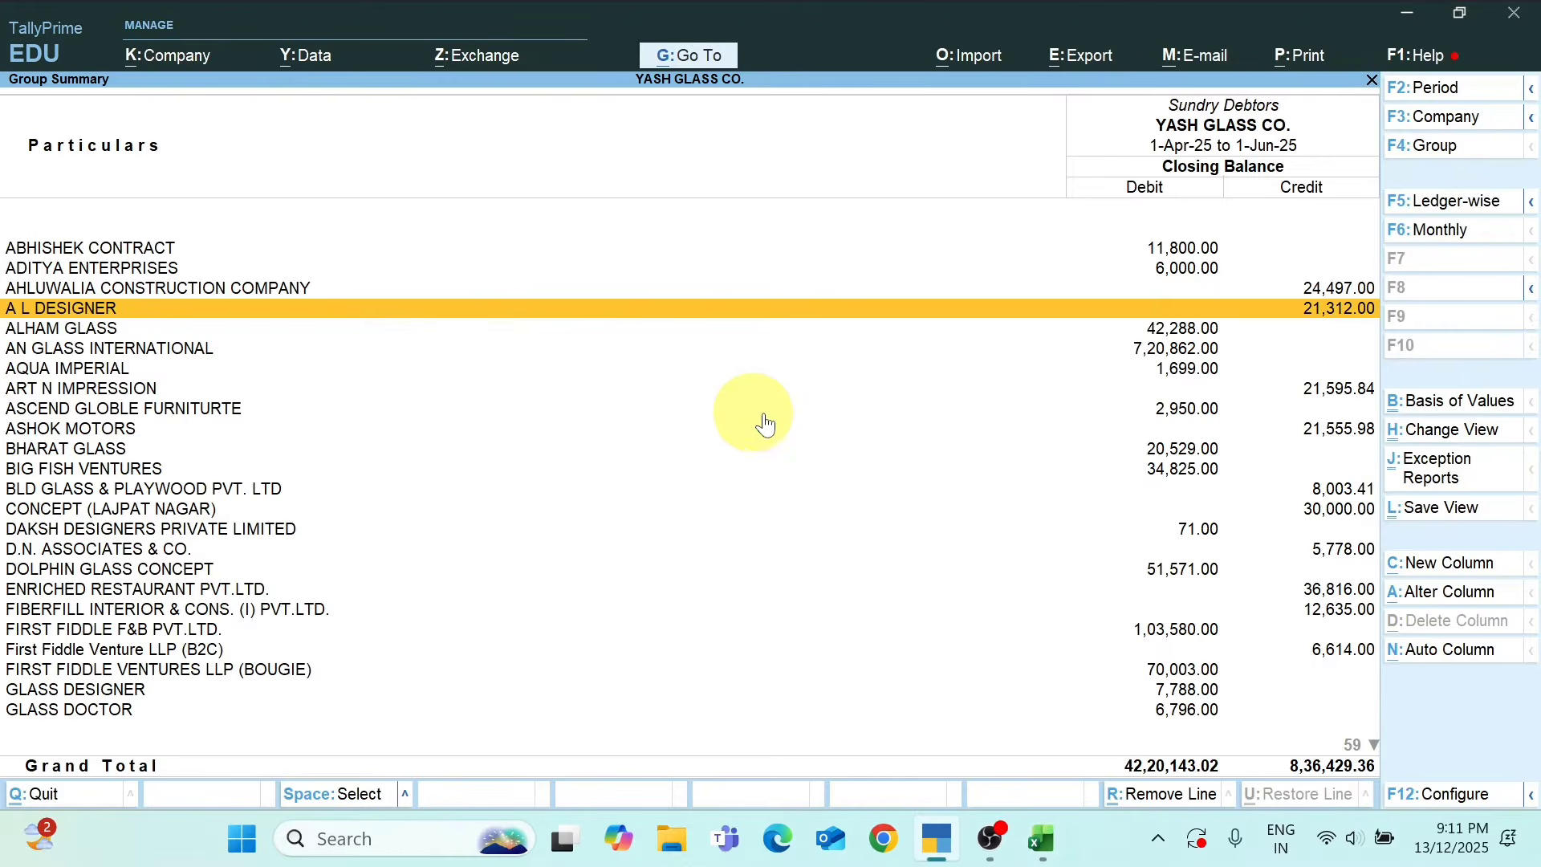
pyautogui.press('Escape')
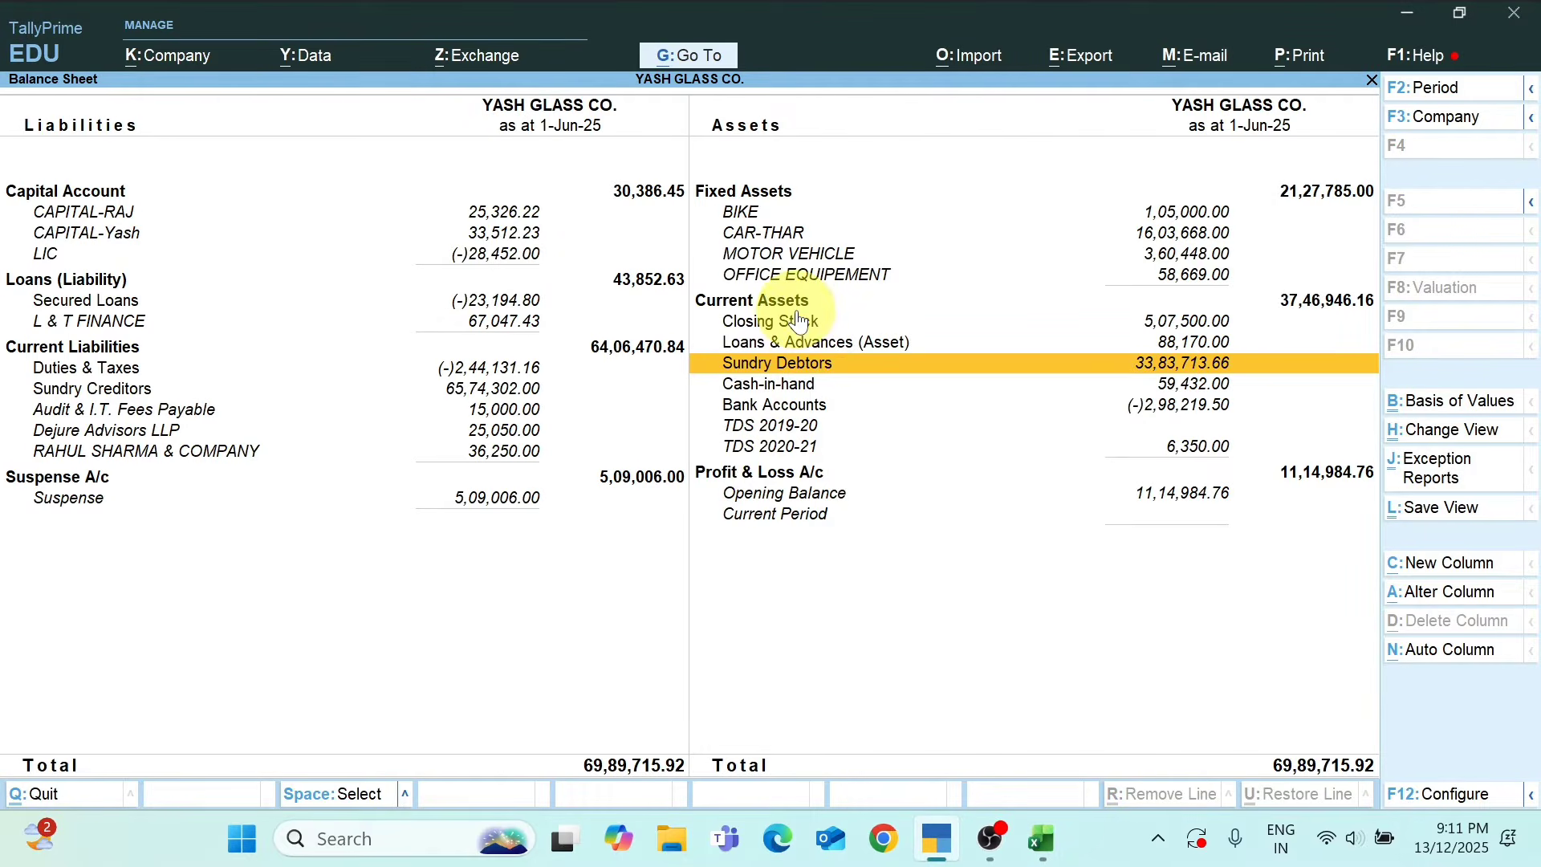
pyautogui.click(802, 366)
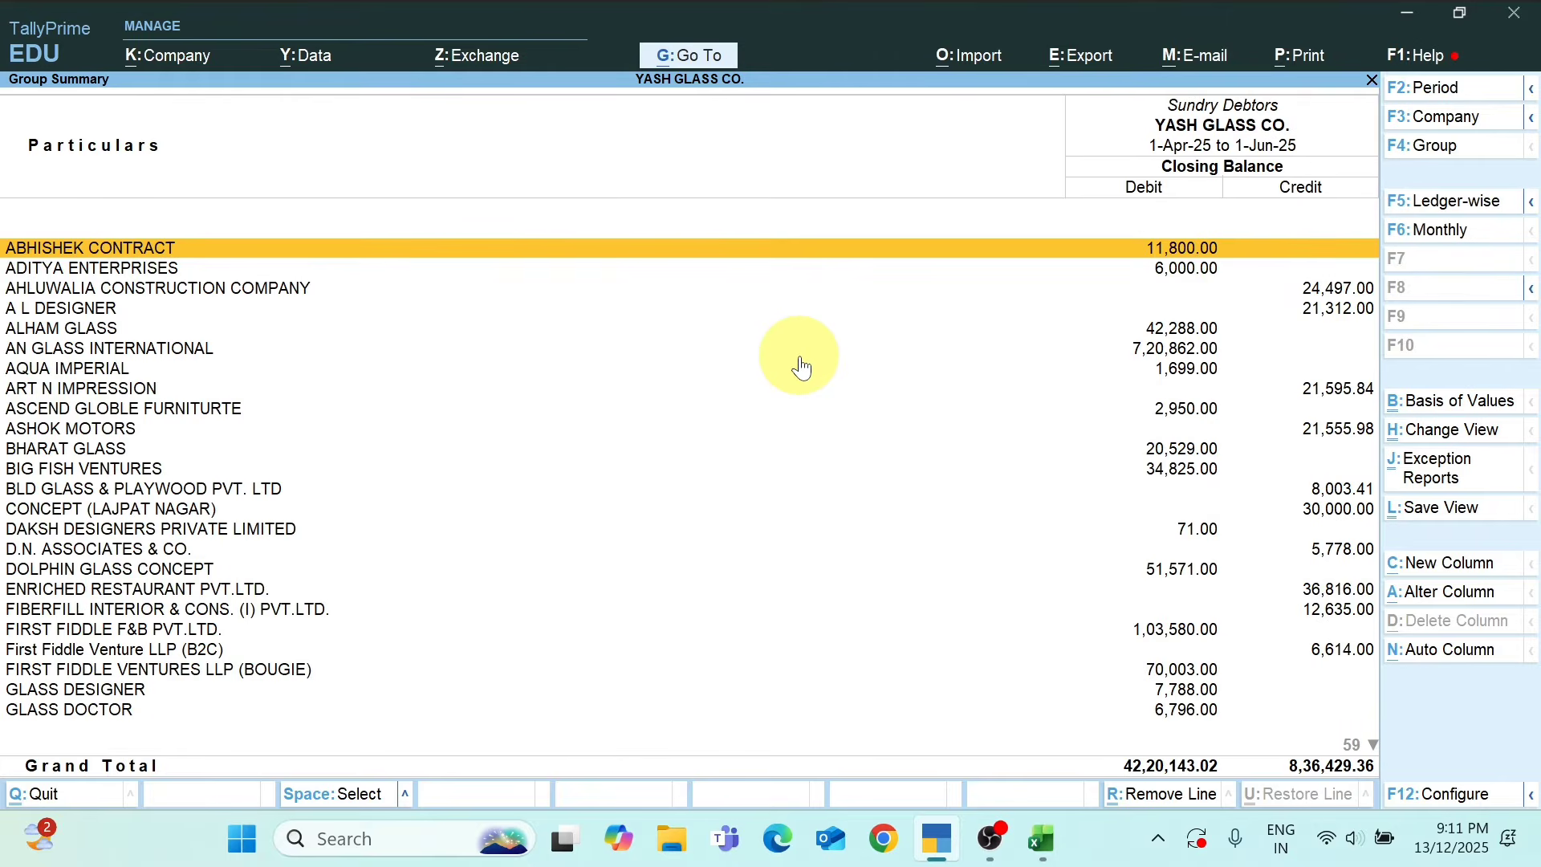
pyautogui.hotkey('alt', 'Tab')
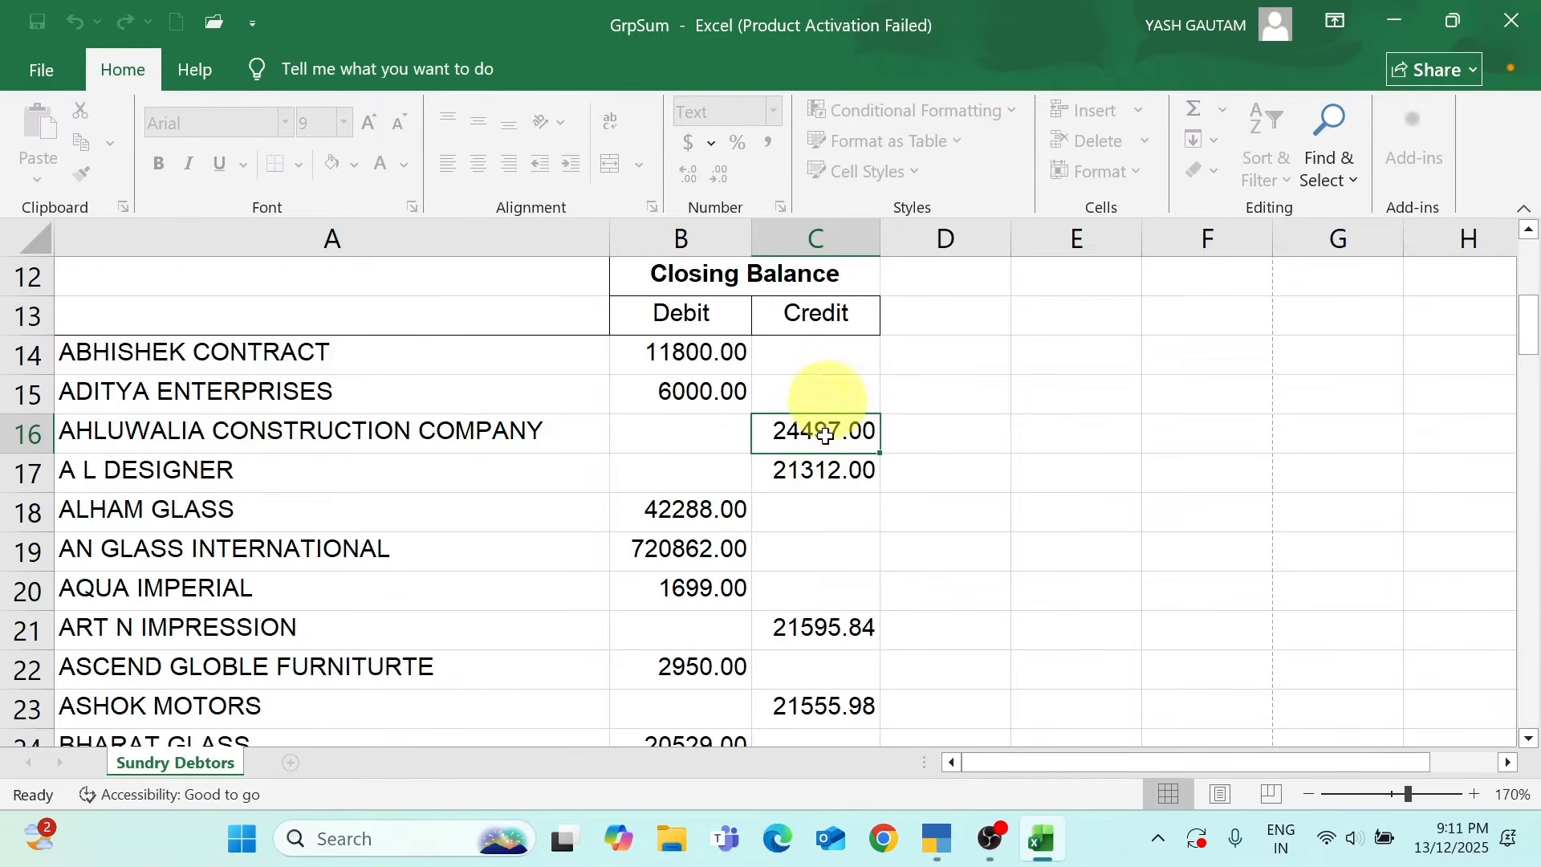
pyautogui.hotkey('alt', 'Tab')
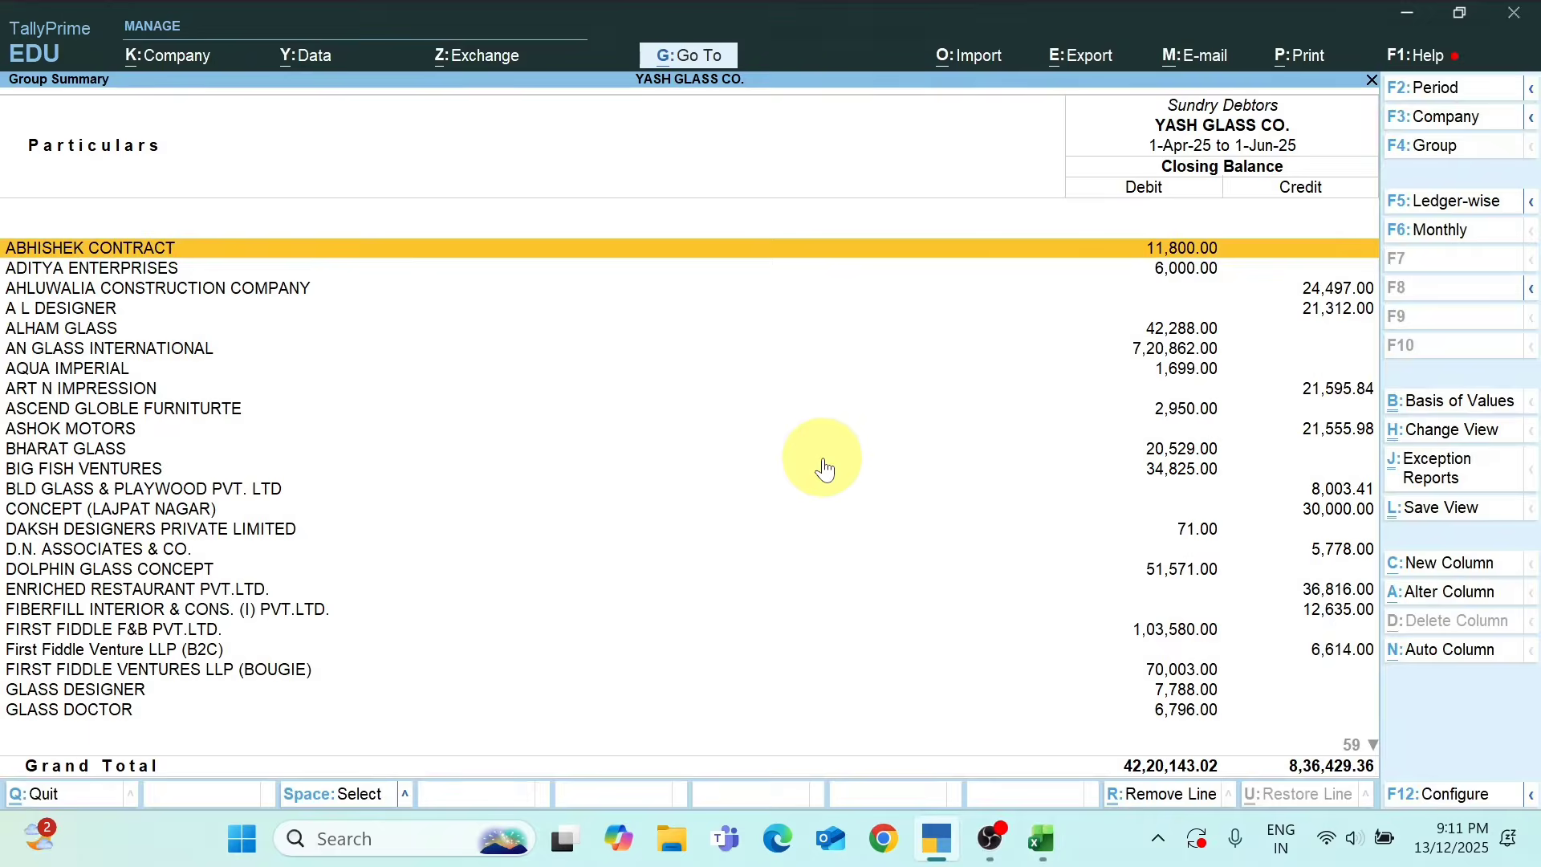
# Return to the Gateway of Tally and open a new Journal voucher
pyautogui.press('Escape')
pyautogui.press('Escape')
pyautogui.press('Up')
pyautogui.press('Up')
pyautogui.press('Up')
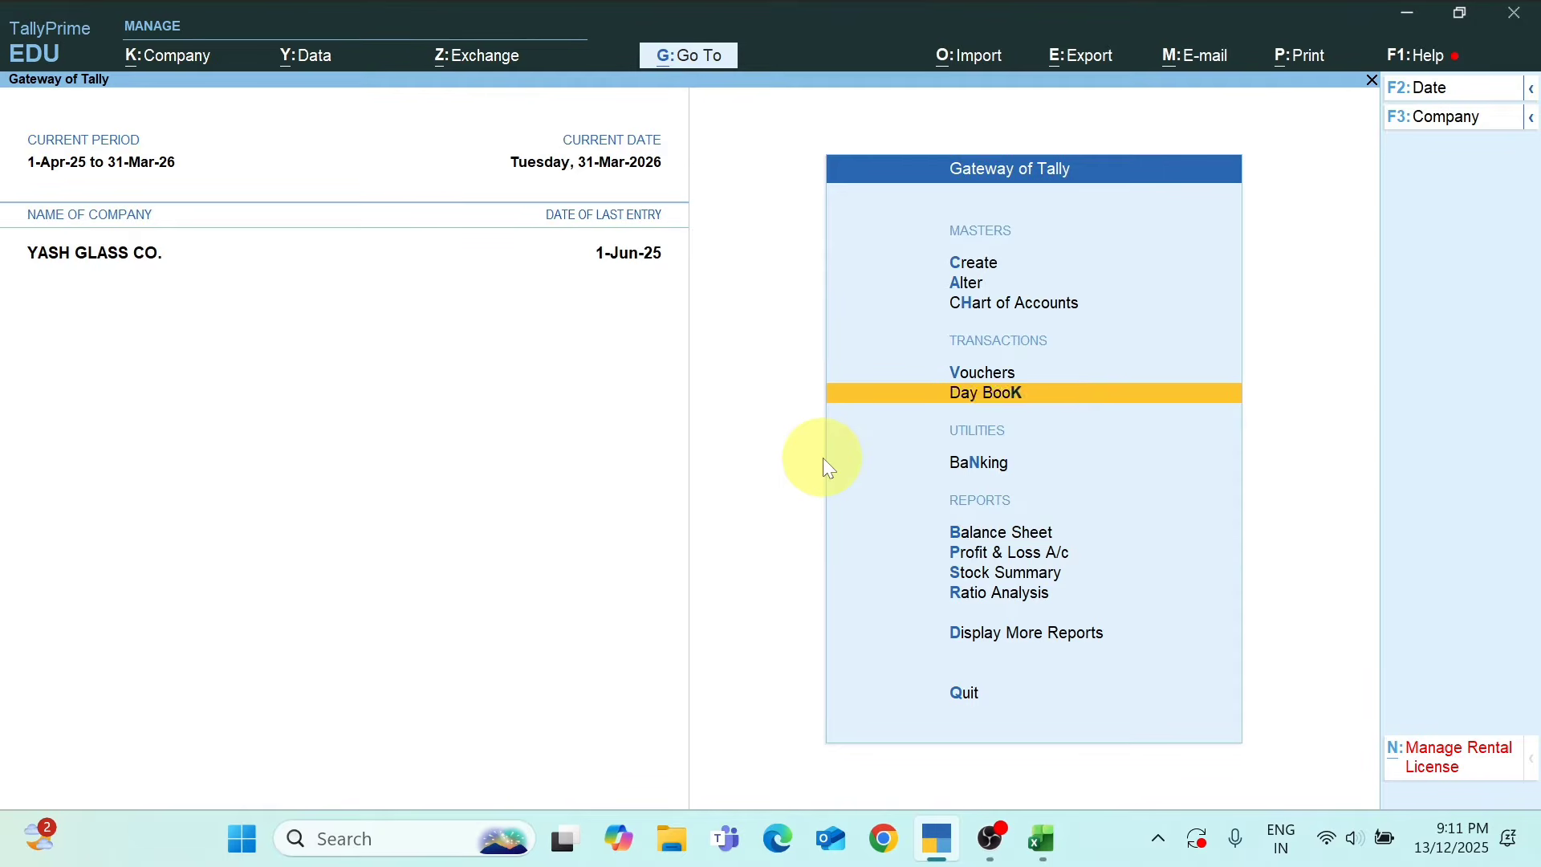
pyautogui.press('Return')
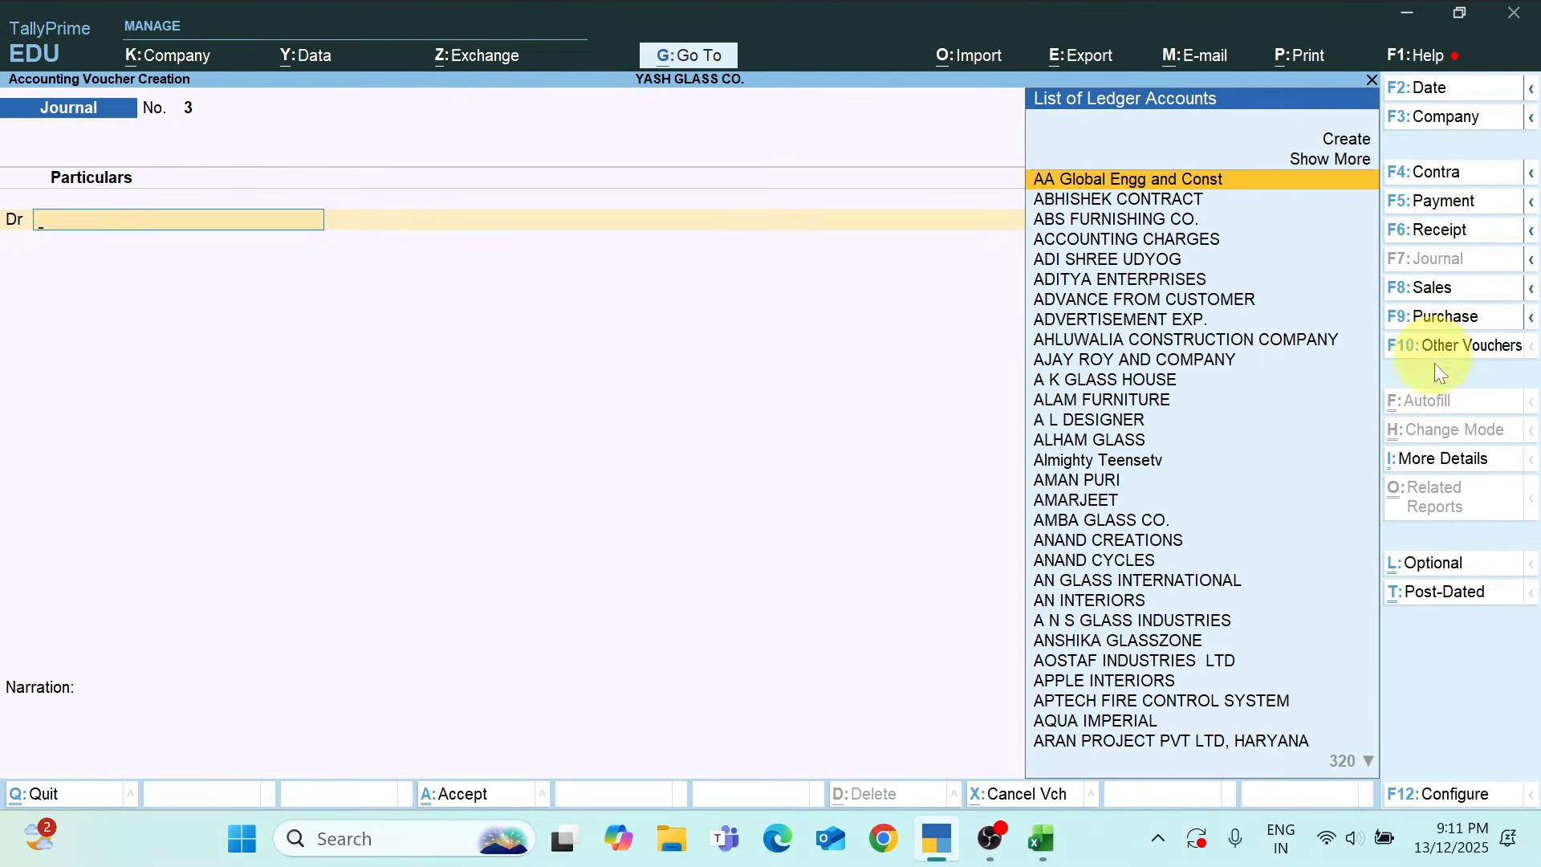
# Look up the party name in Excel row 16 and choose AHLUWALIA CONSTRUCTION COMPANY as the journal voucher's debit ledger
pyautogui.hotkey('alt', 'Tab')
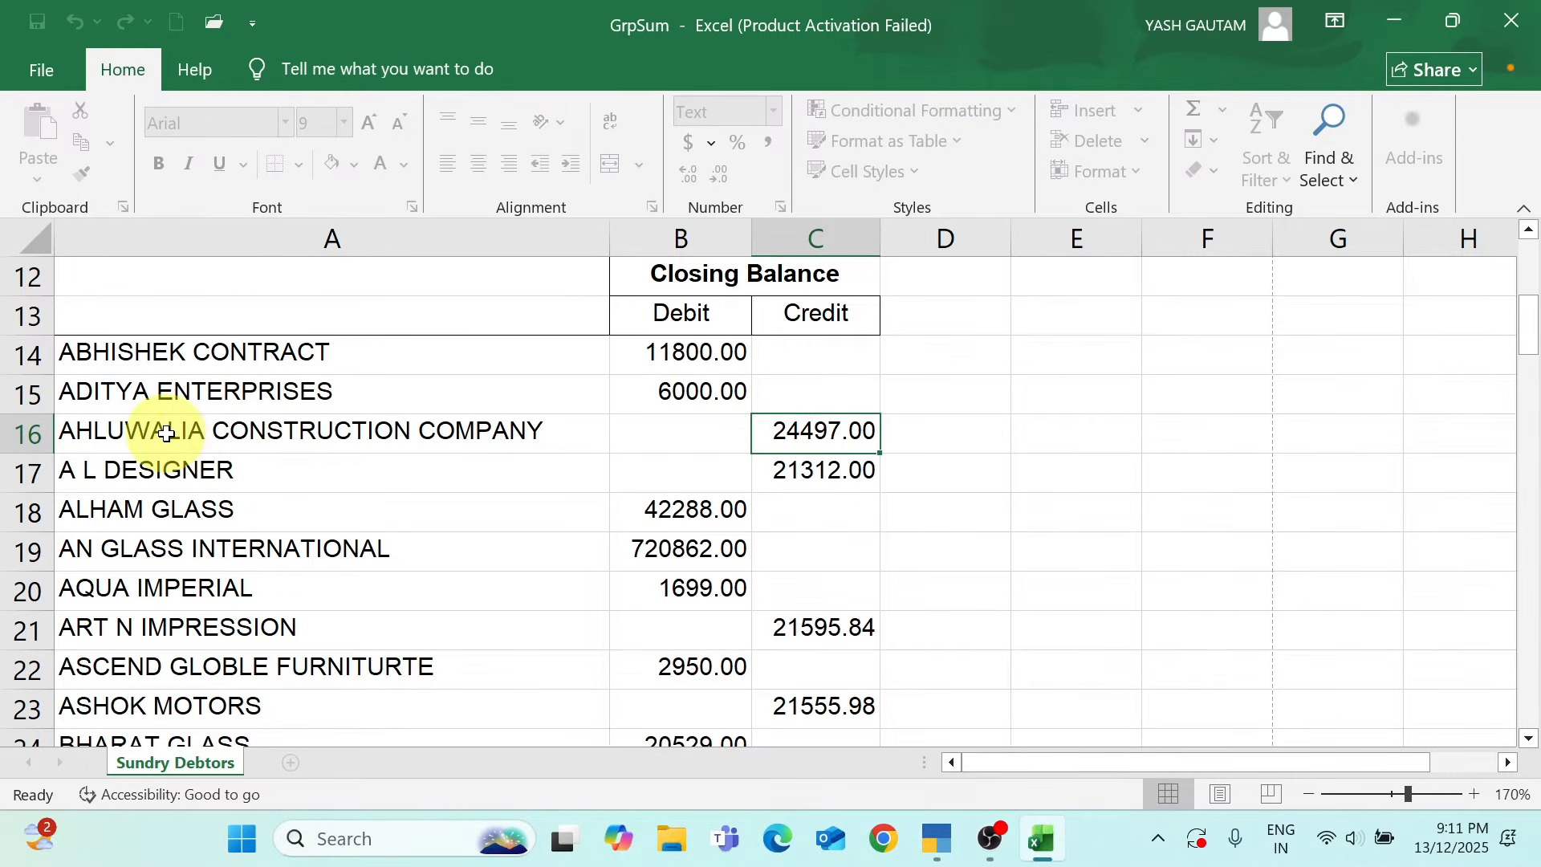
pyautogui.click(289, 442)
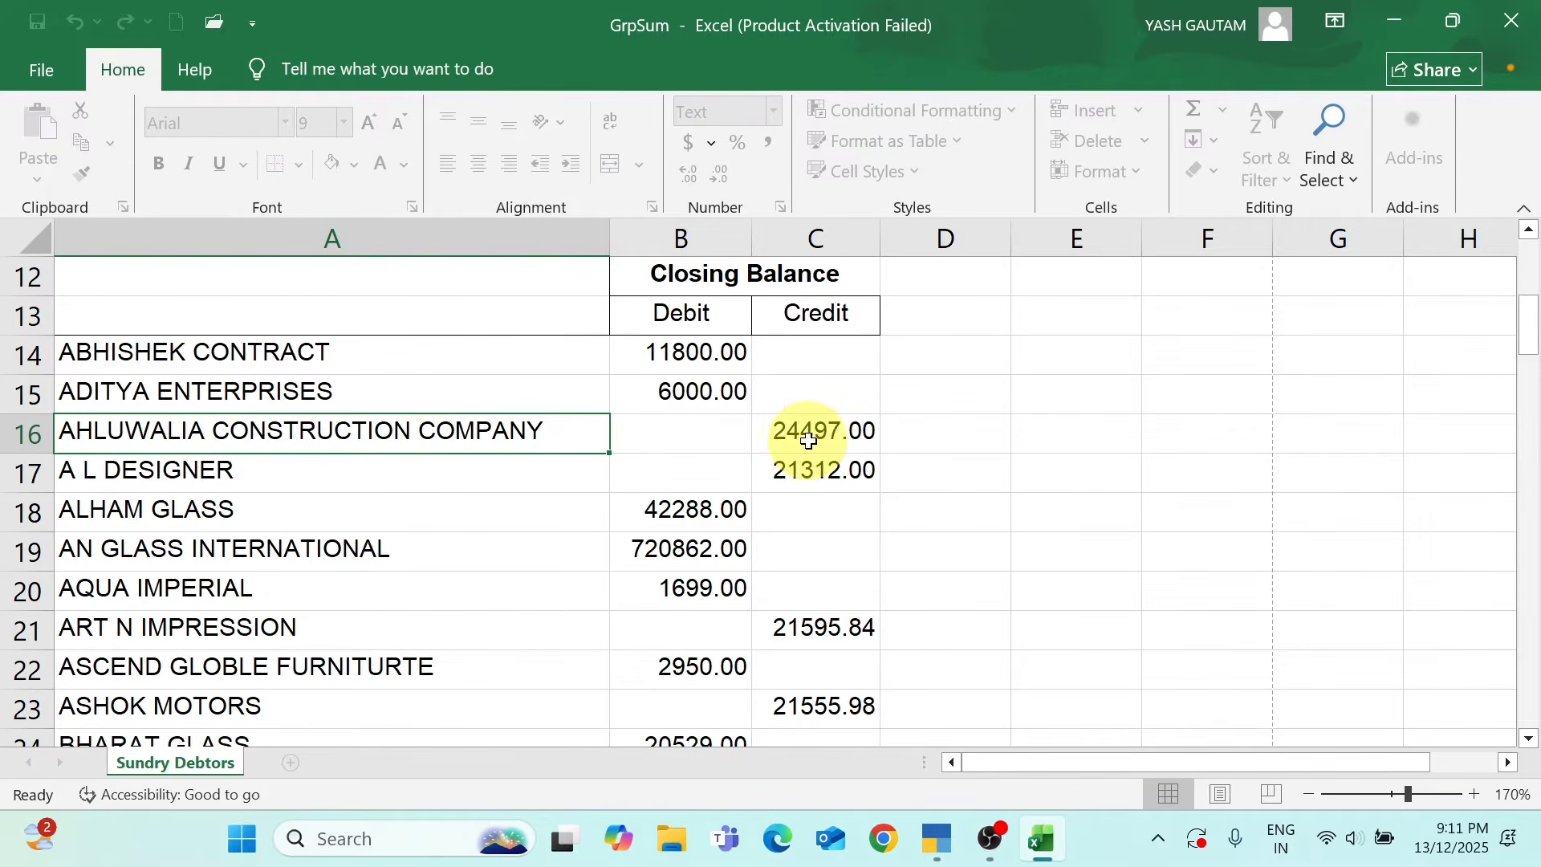
pyautogui.hotkey('alt', 'Tab')
pyautogui.write('AH')
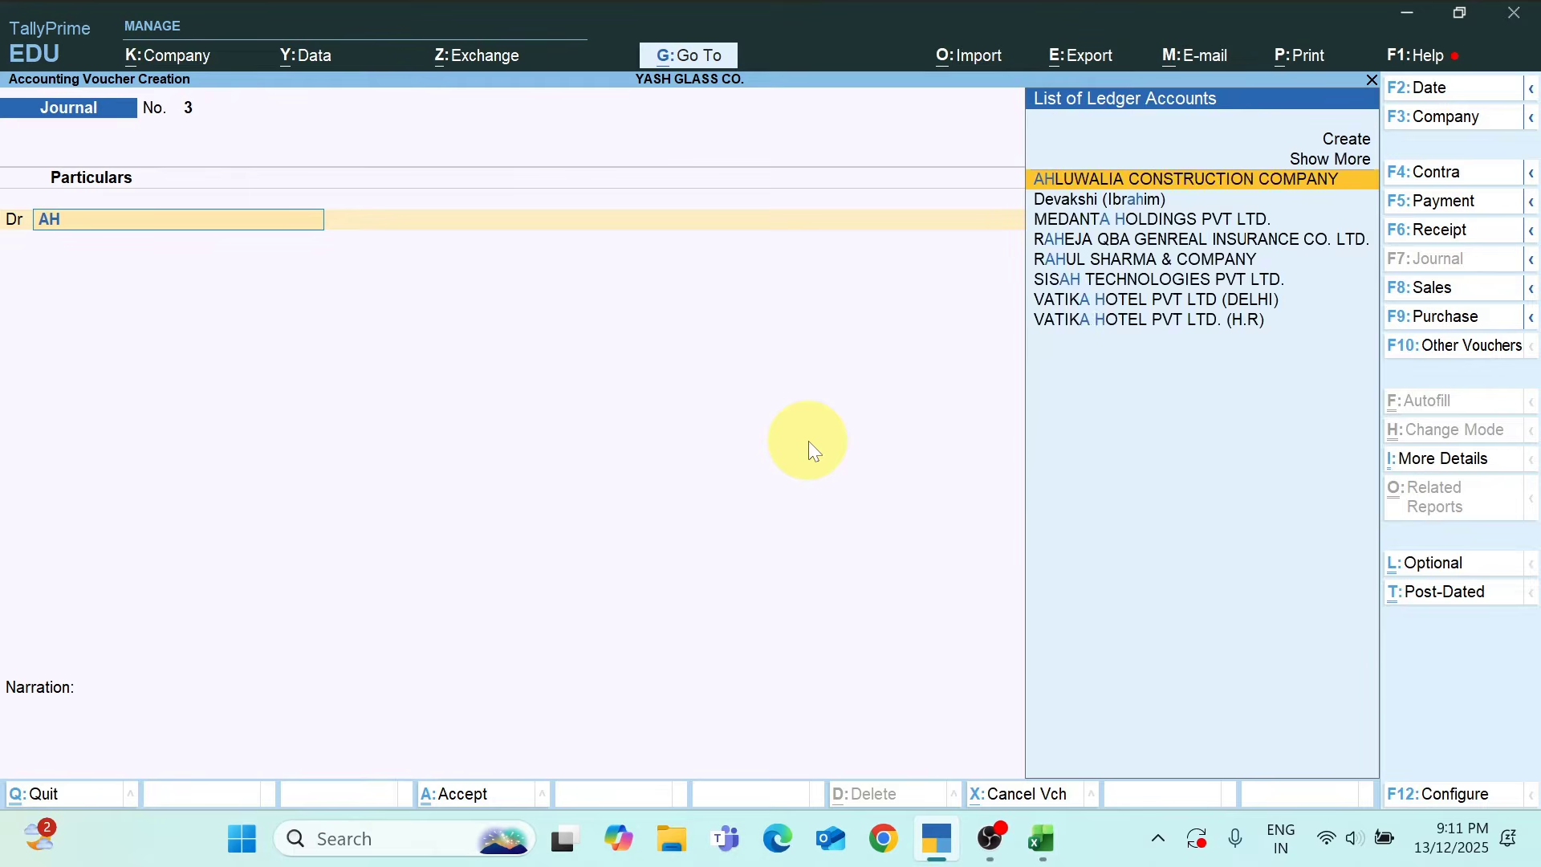
pyautogui.write('U')
pyautogui.hotkey('alt', 'Tab')
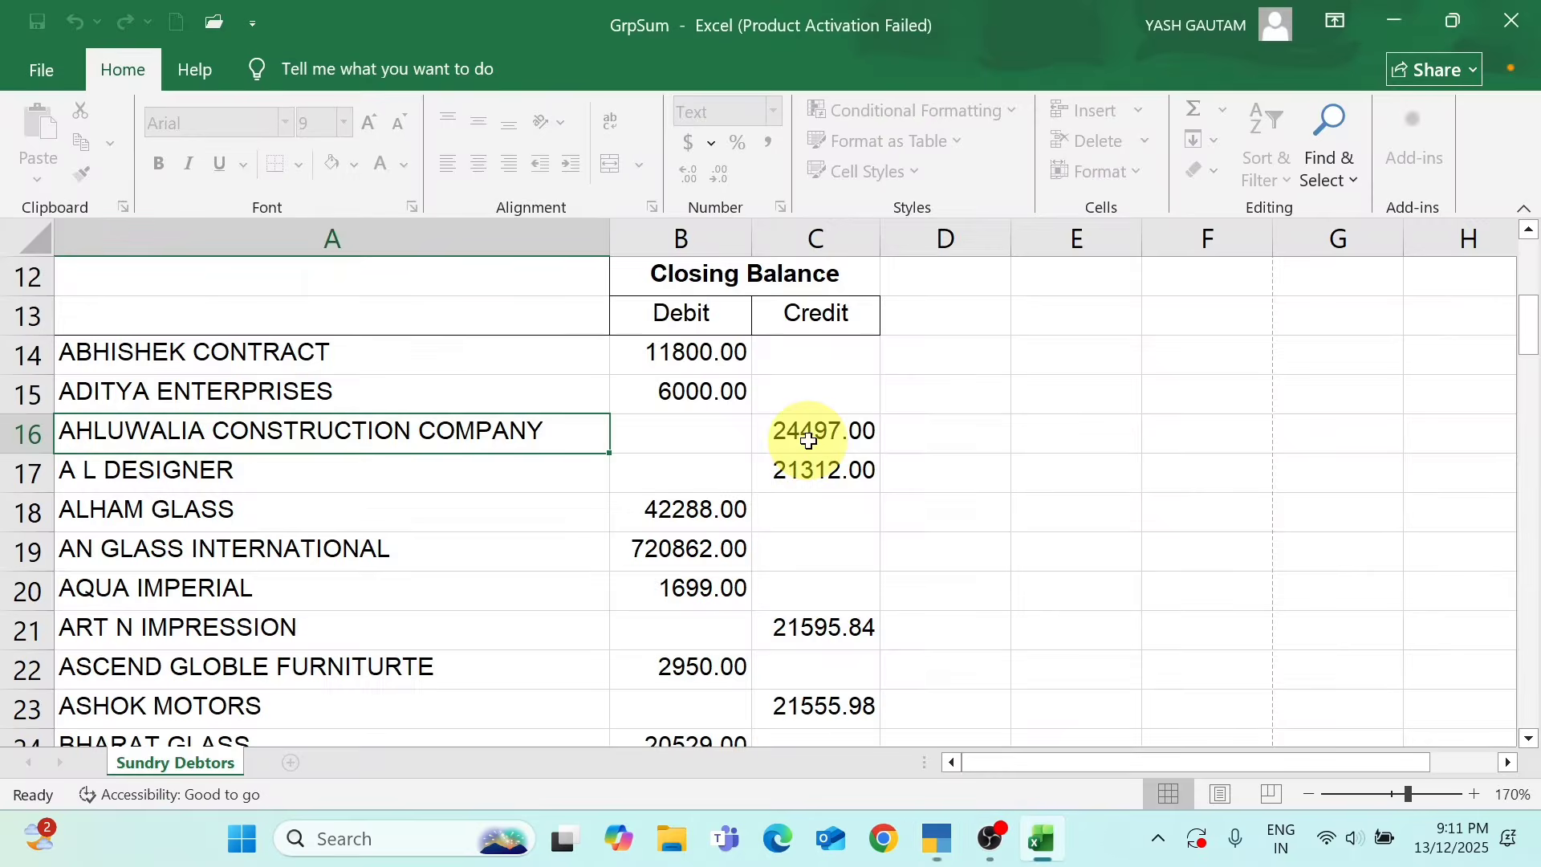
pyautogui.hotkey('alt', 'Tab')
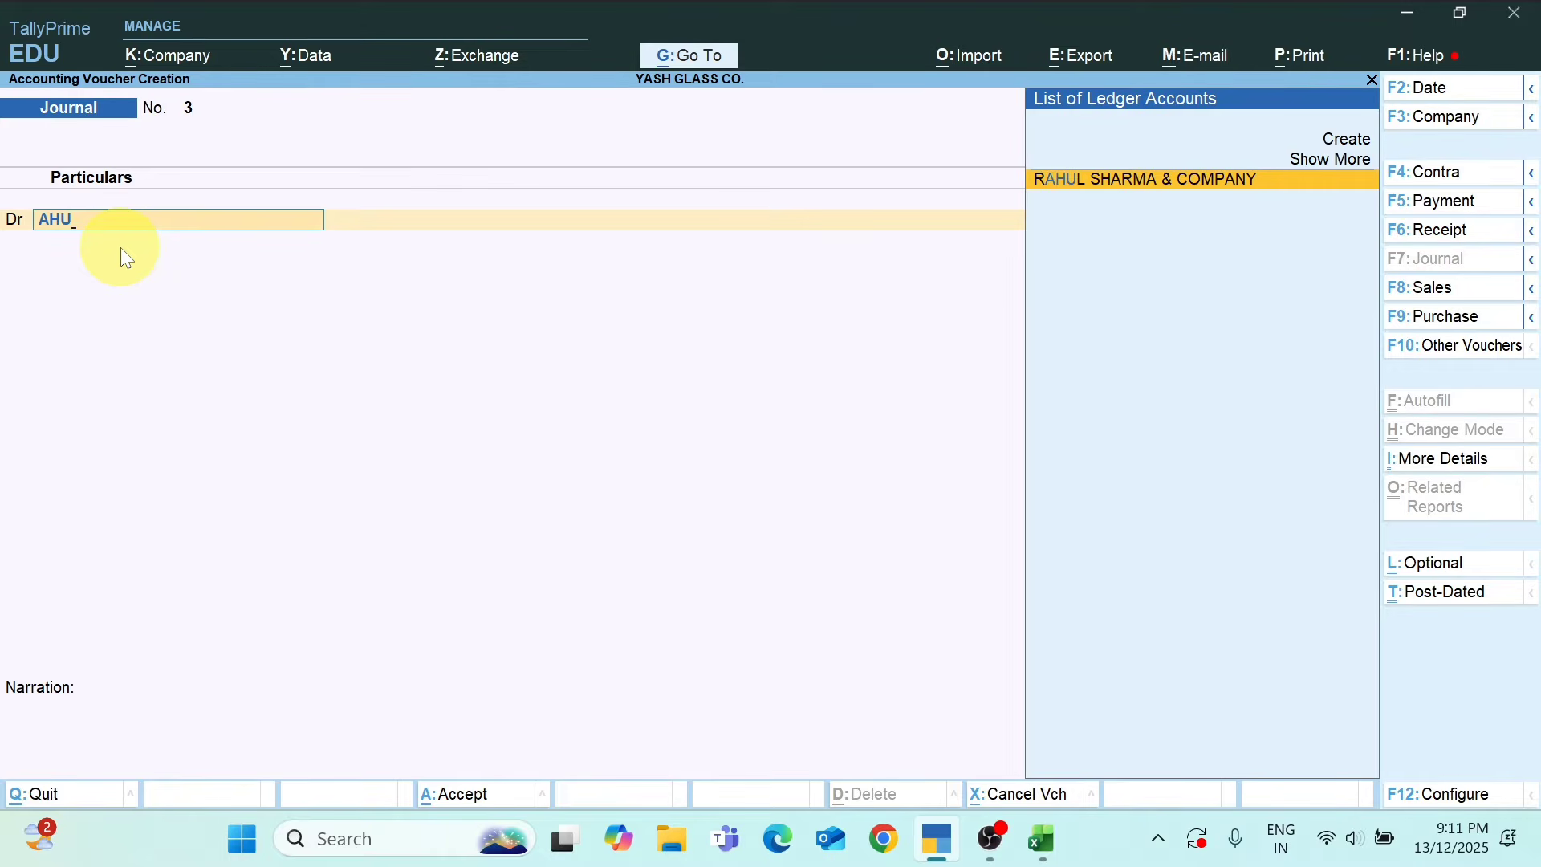
pyautogui.hotkey('alt', 'Tab')
pyautogui.hotkey('alt', 'Tab')
pyautogui.press('BackSpace')
pyautogui.write('L')
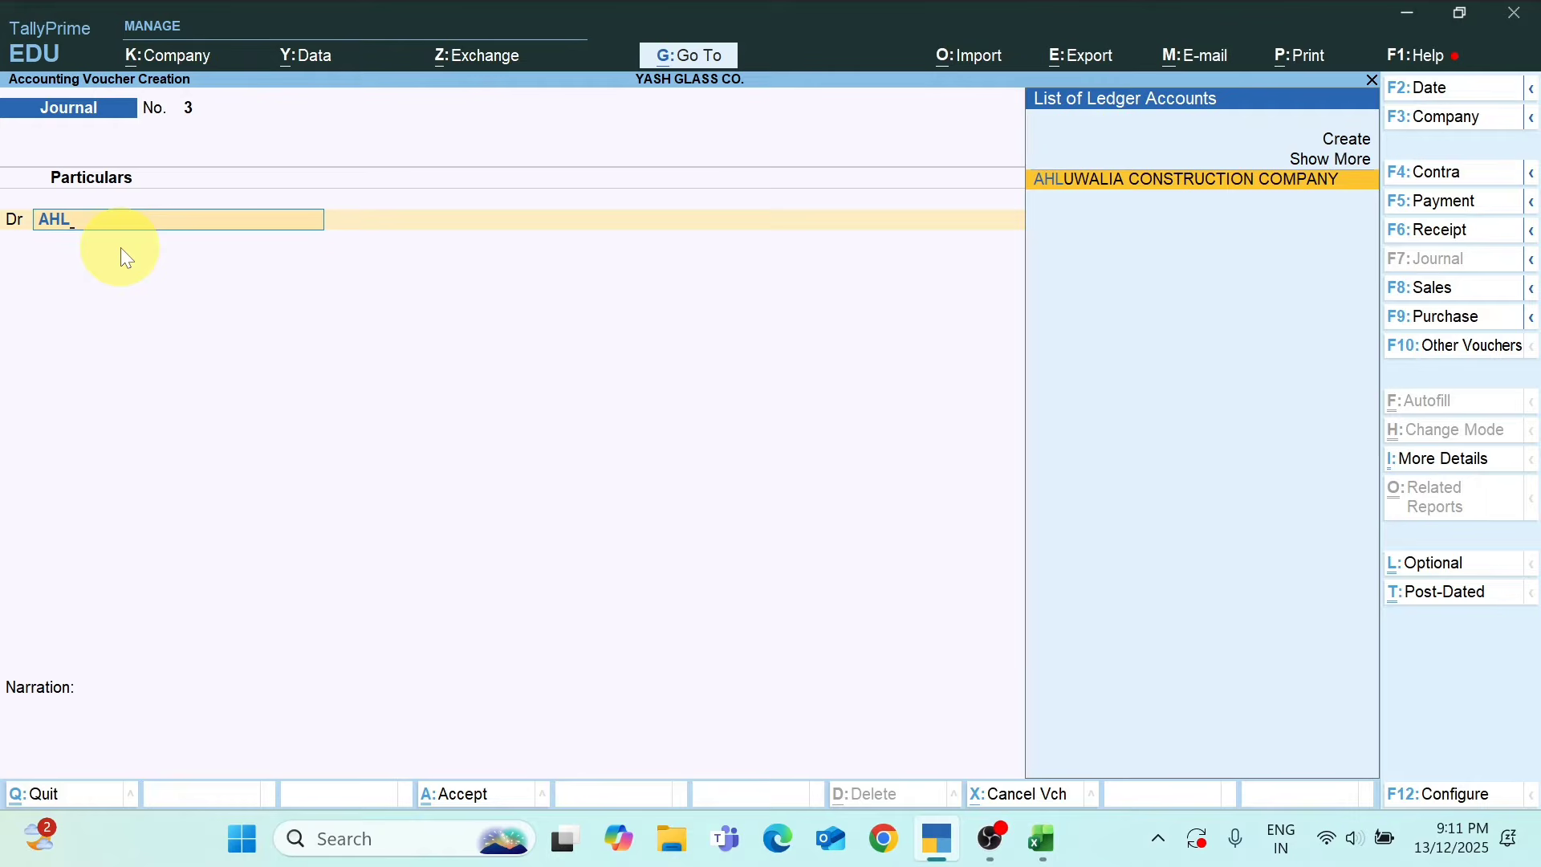
pyautogui.press('Return')
# Check the party's credit balance in Excel, debit it 24,497 in the journal and credit ADVANCE FROM CUSTOMER with 24,497
pyautogui.hotkey('alt', 'Tab')
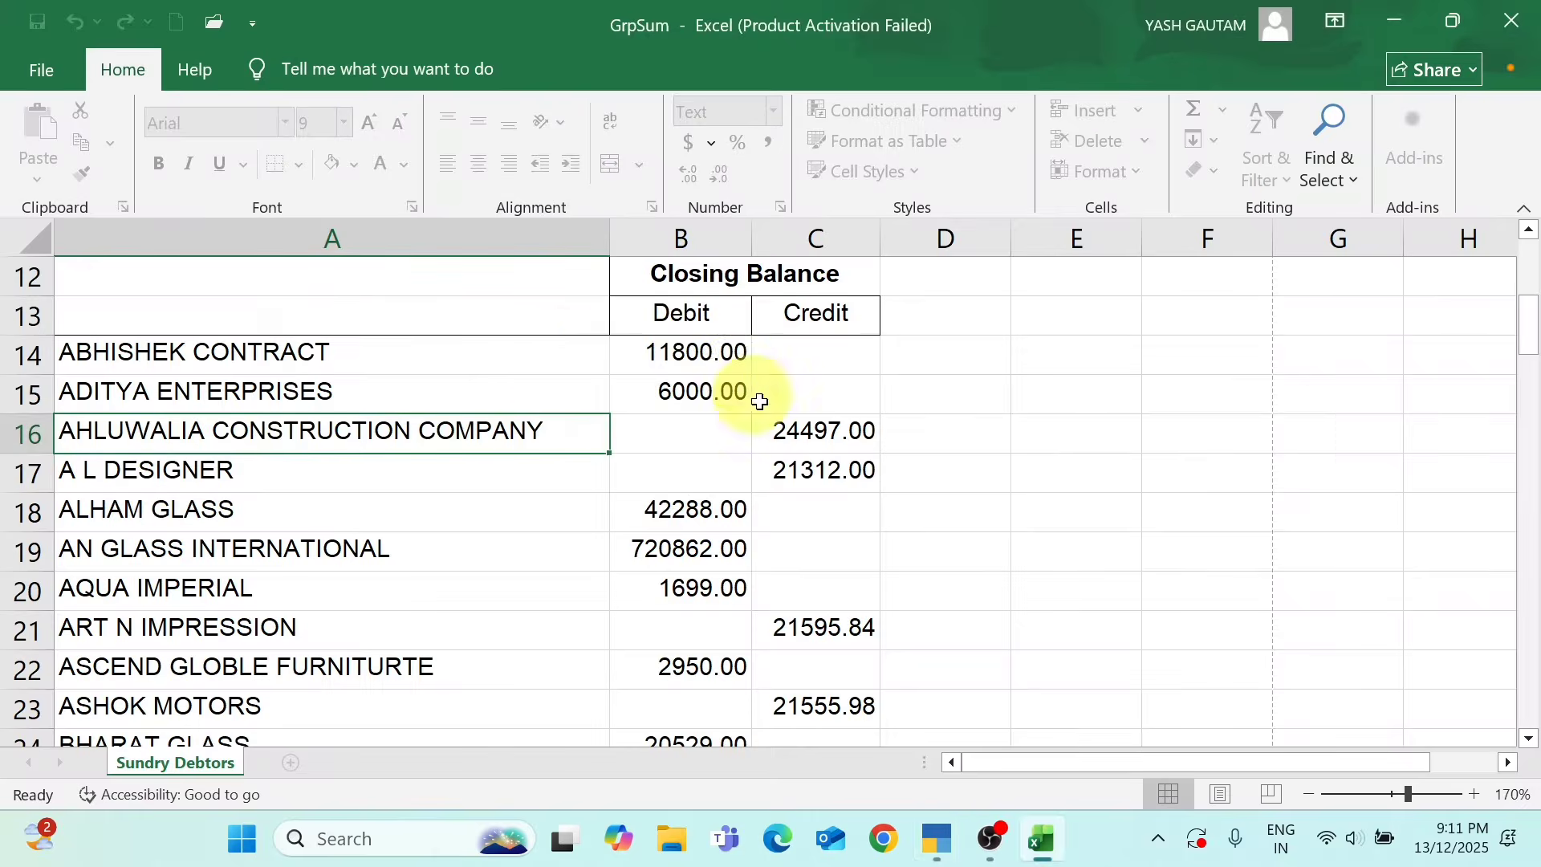
pyautogui.click(857, 435)
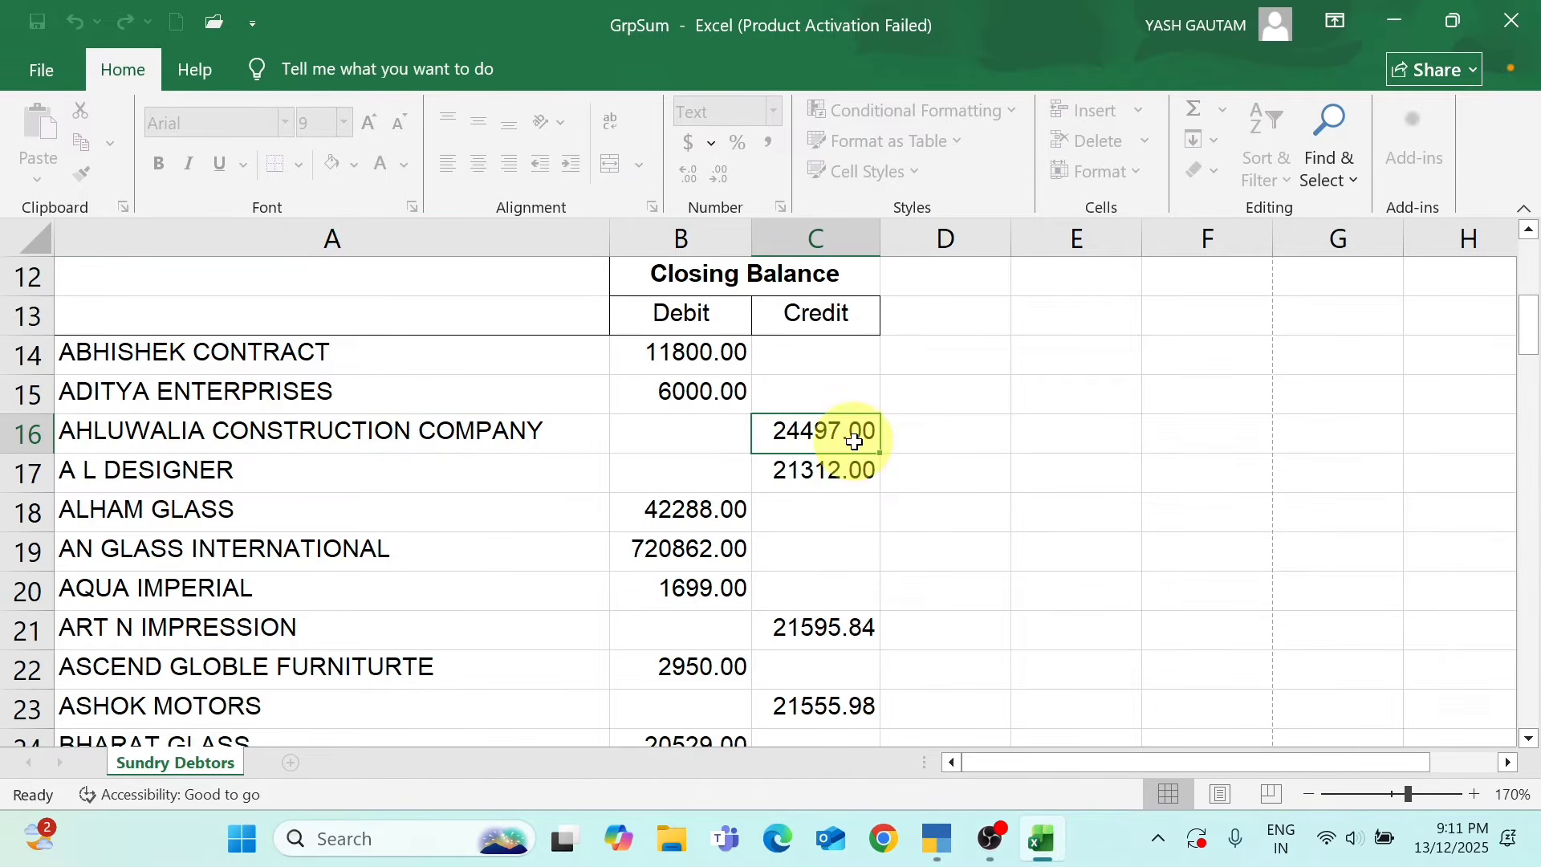
pyautogui.hotkey('alt', 'Tab')
pyautogui.write('24,497')
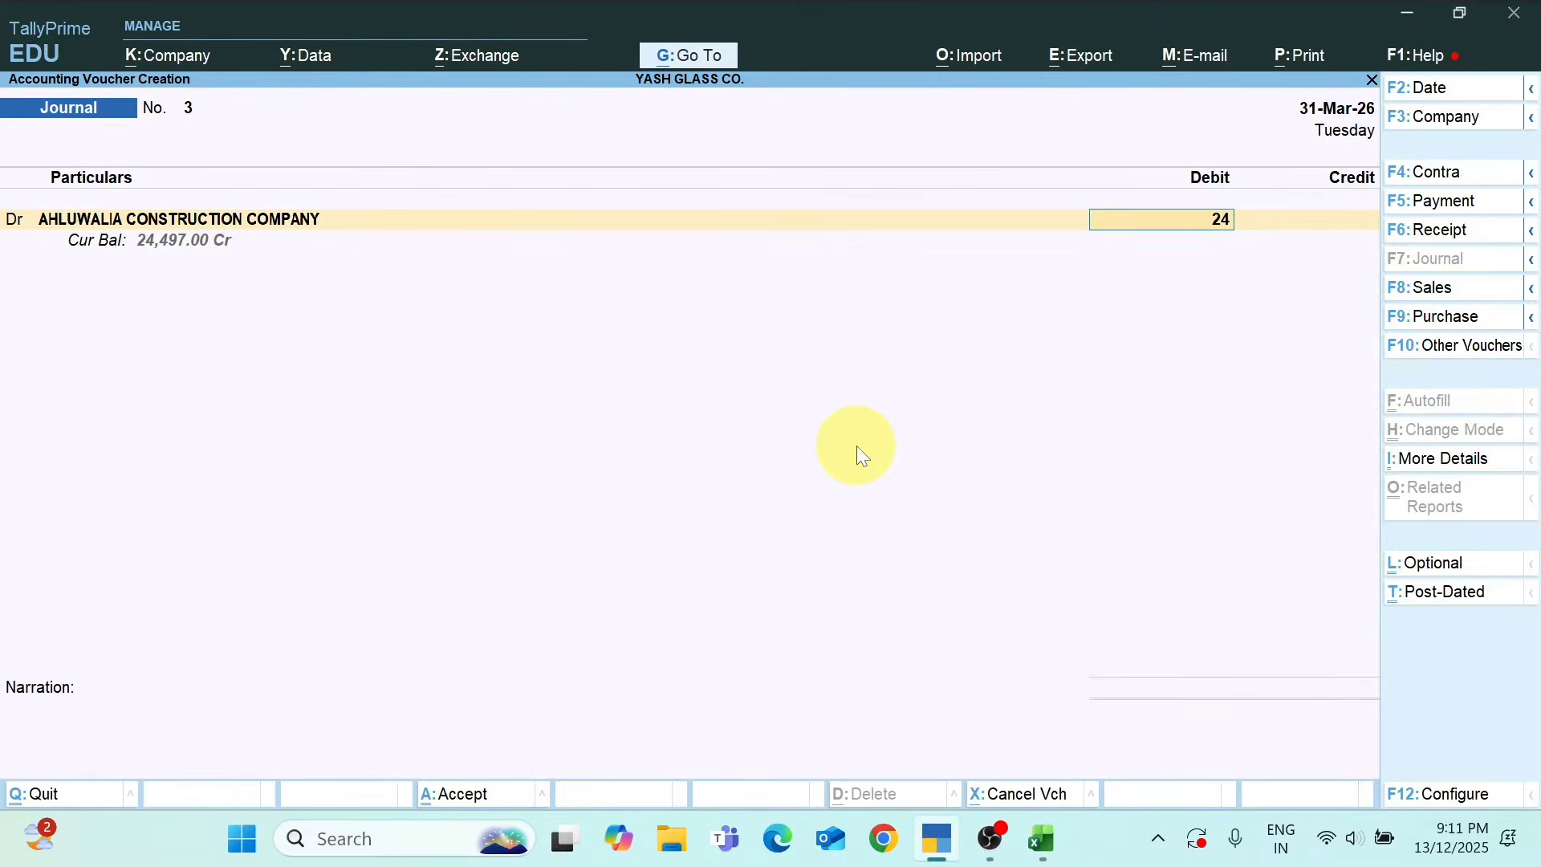
pyautogui.press('Return')
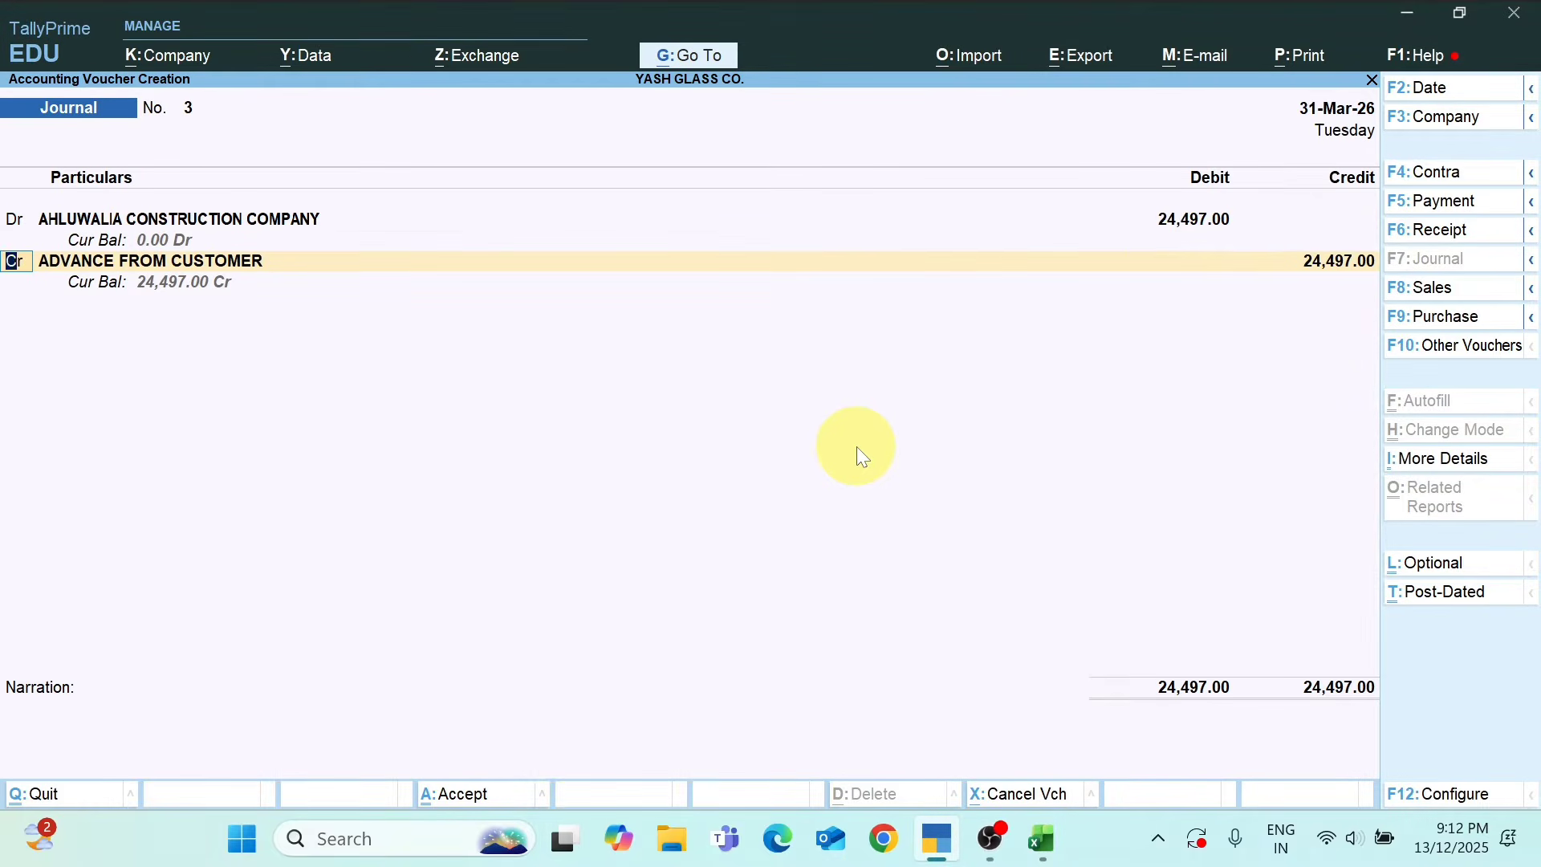
# Turn the journal's second line into a debit and, after consulting row 17 of the Excel list, choose A L DESIGNER as its ledger
pyautogui.write('D')
pyautogui.press('Return')
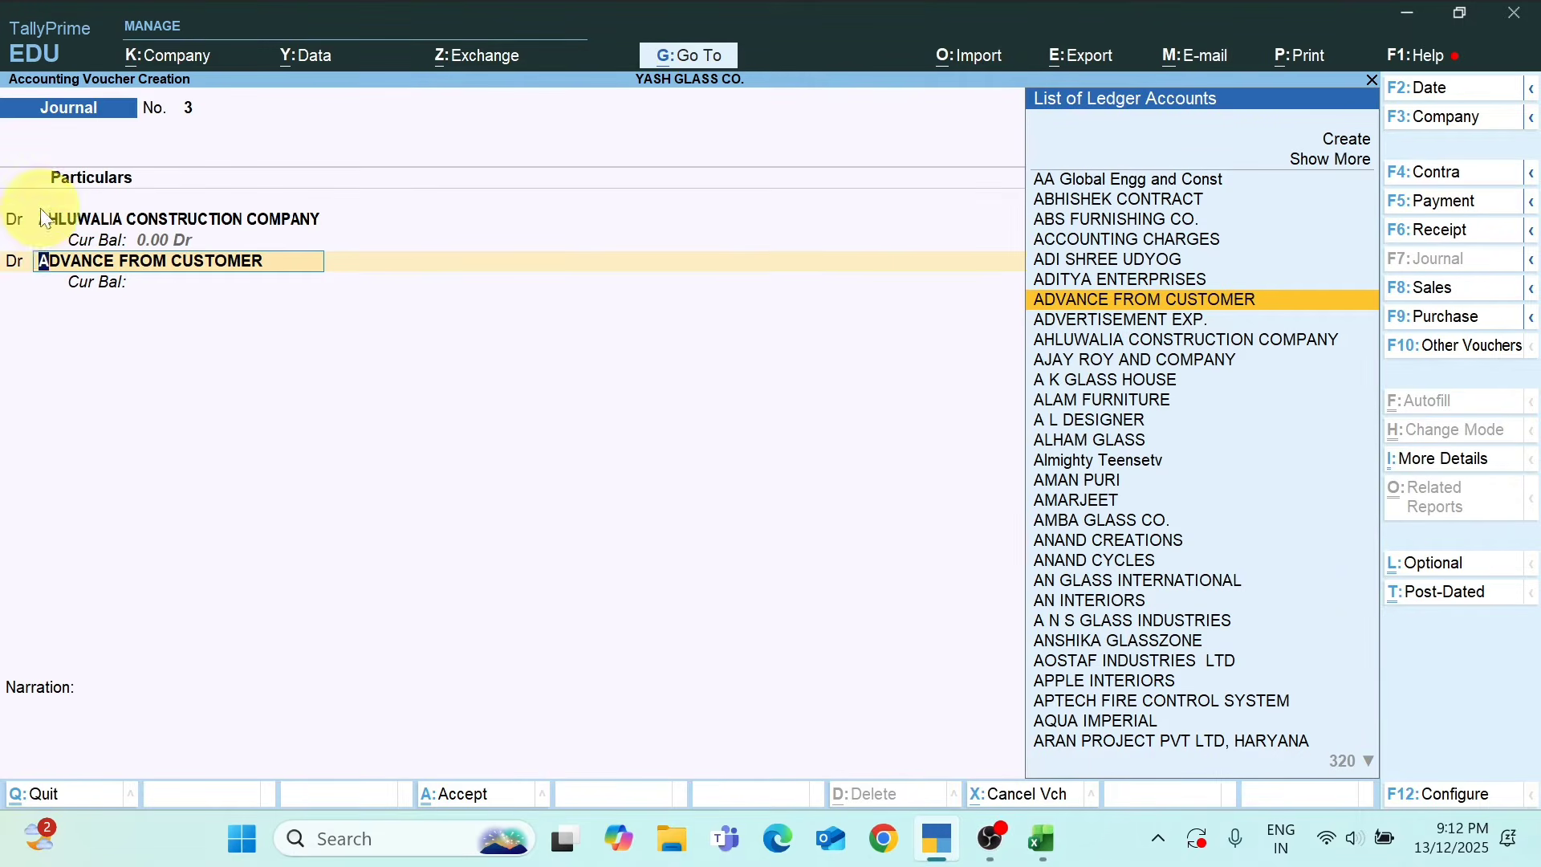
pyautogui.hotkey('alt', 'Tab')
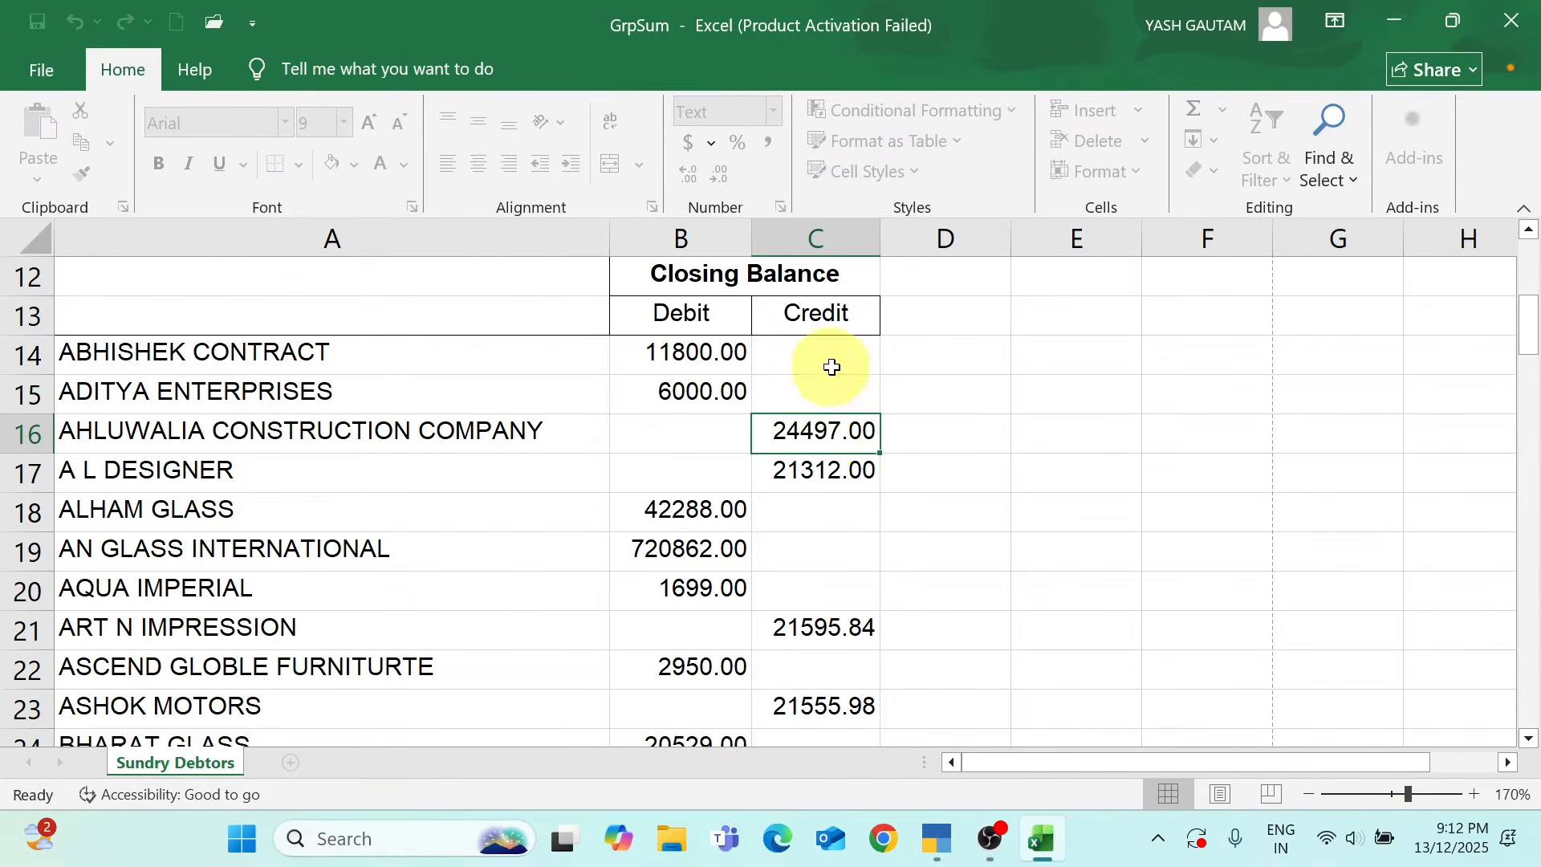
pyautogui.hotkey('alt', 'Tab')
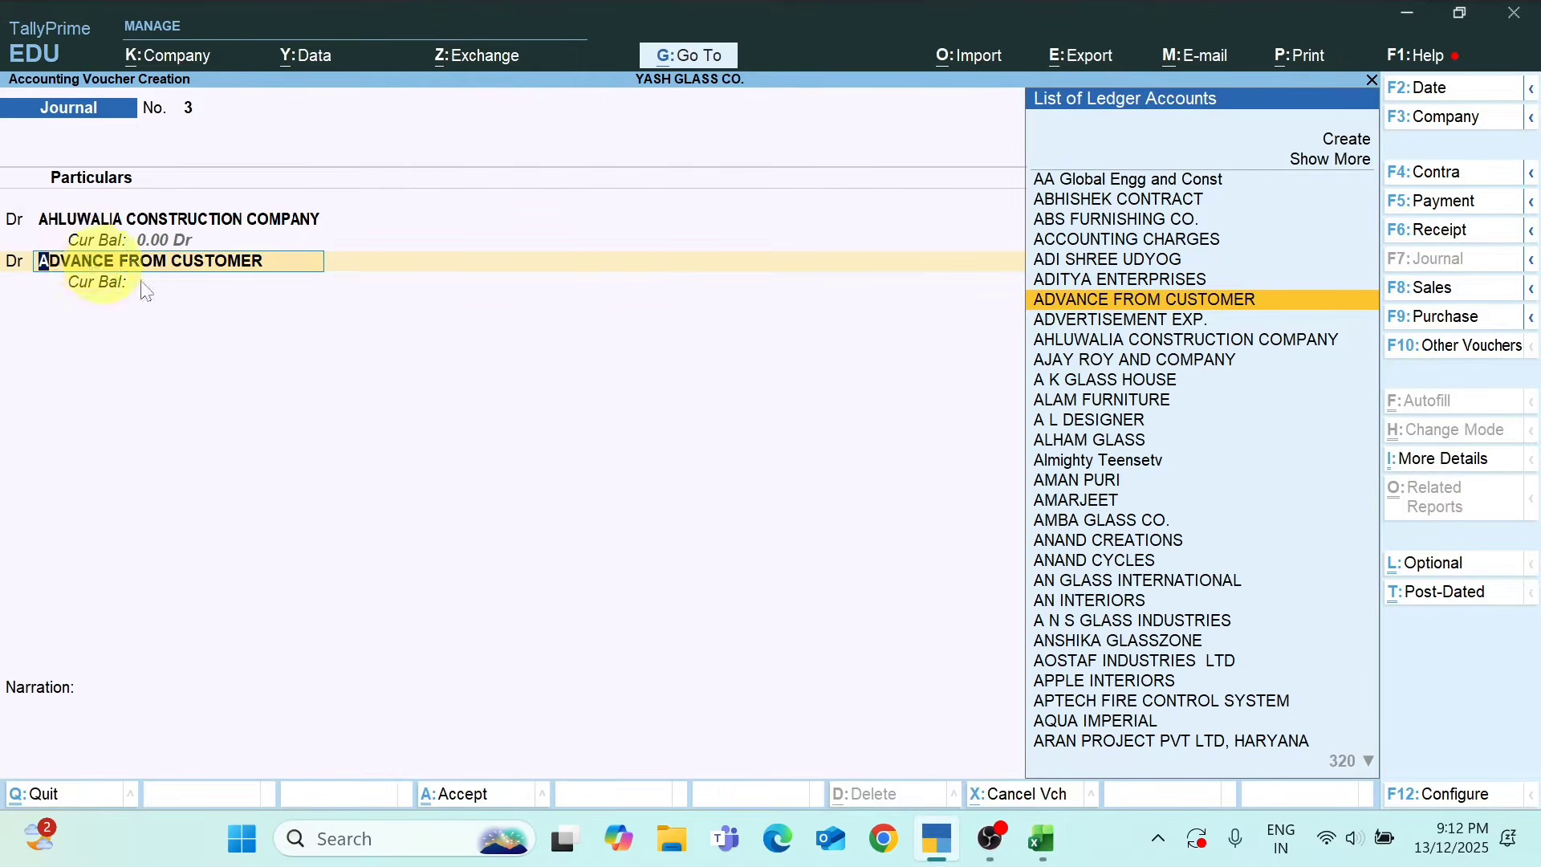
pyautogui.hotkey('alt', 'Tab')
pyautogui.click(784, 471)
pyautogui.hotkey('alt', 'Tab')
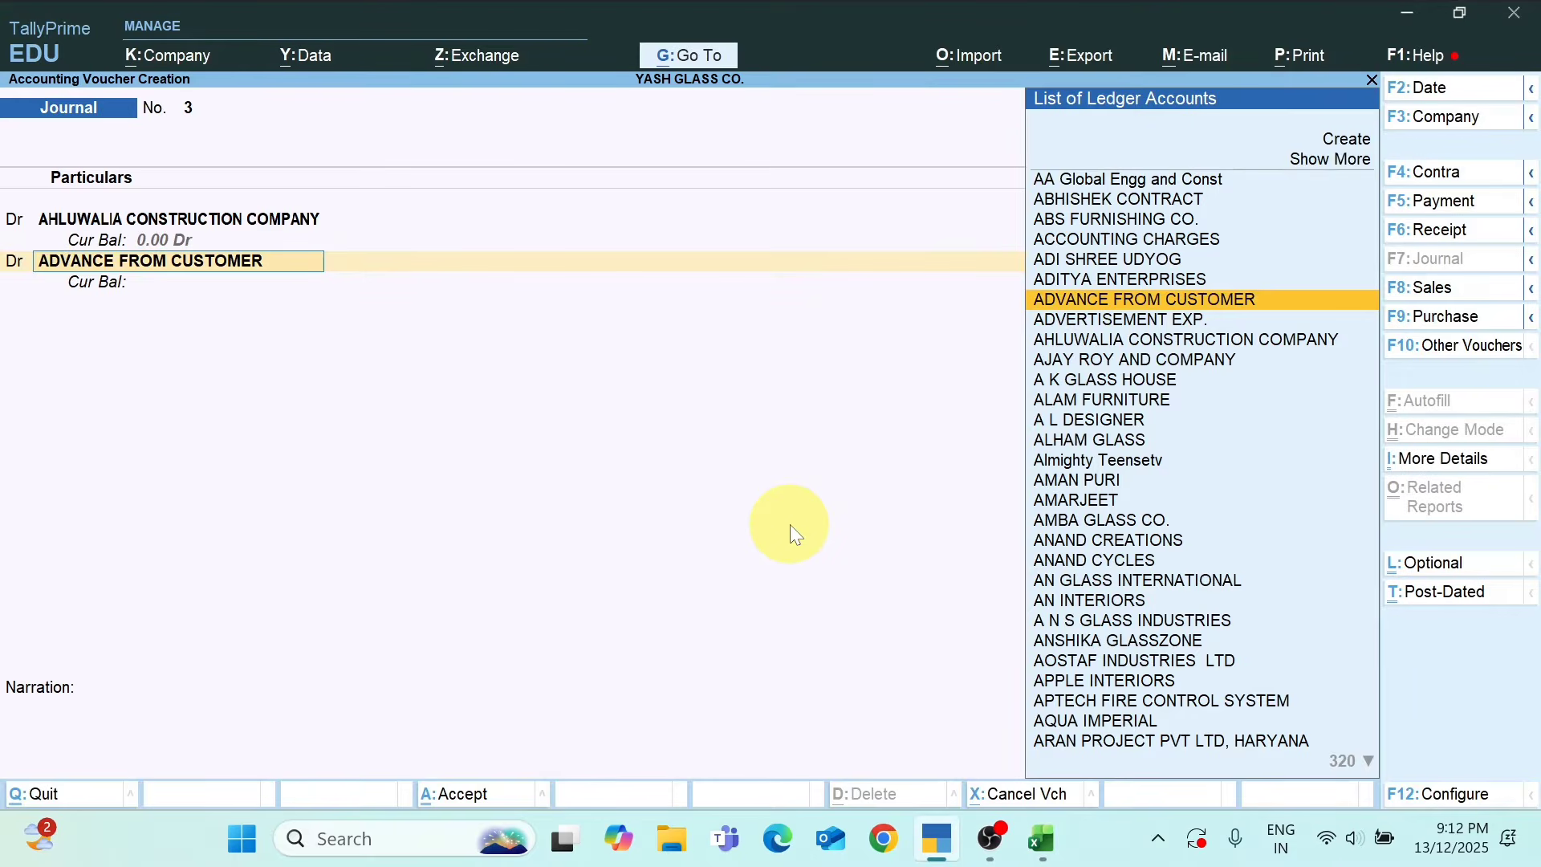
pyautogui.write('A L DE')
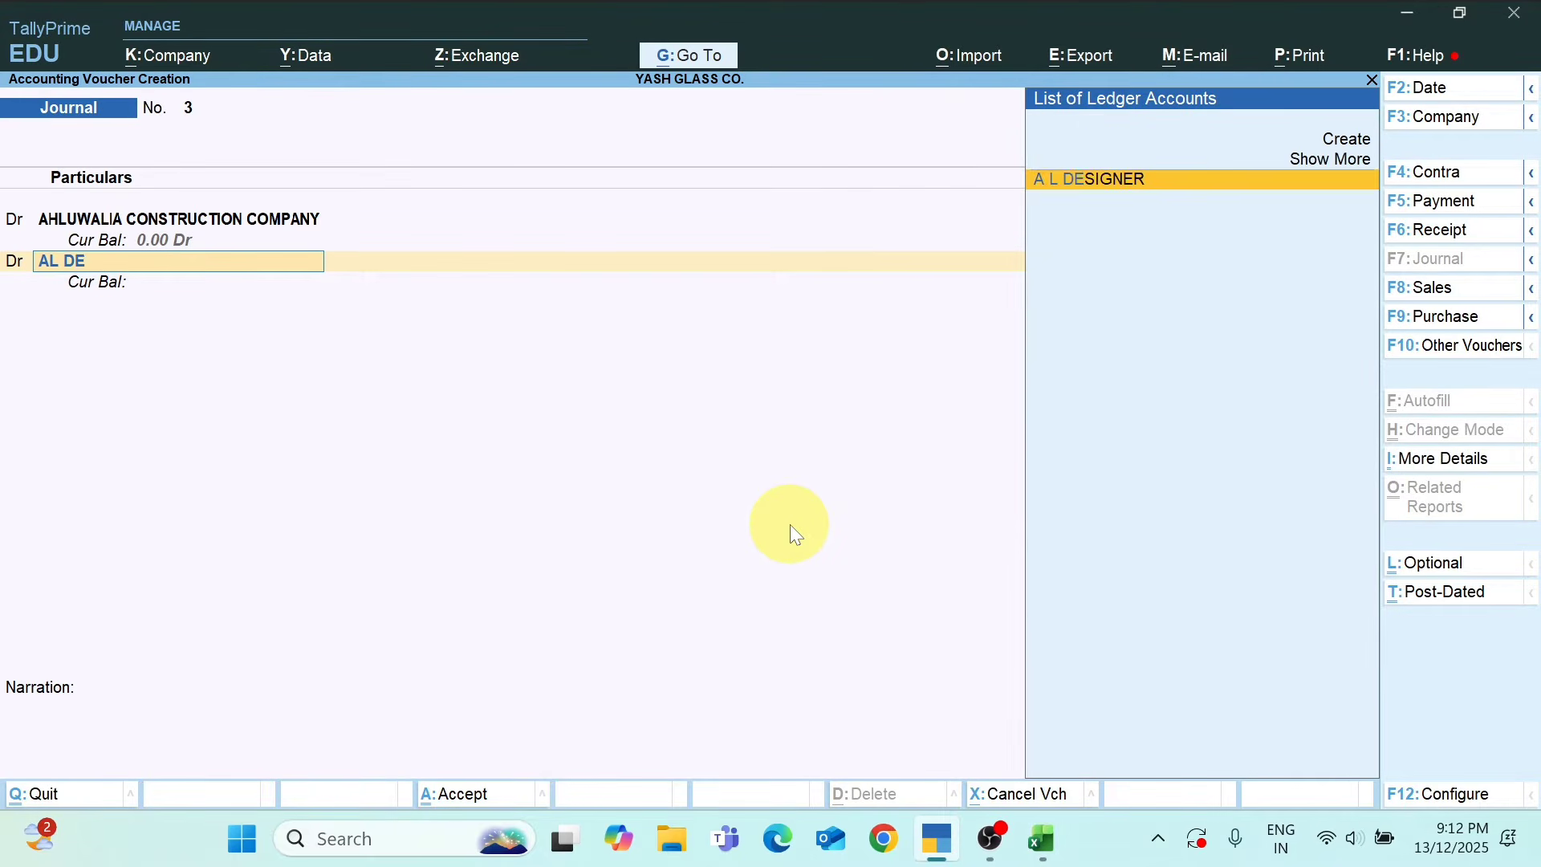
pyautogui.press('Return')
# Check A L DESIGNER's credit balance in Excel and debit the party 21,312 in the journal voucher
pyautogui.hotkey('alt', 'Tab')
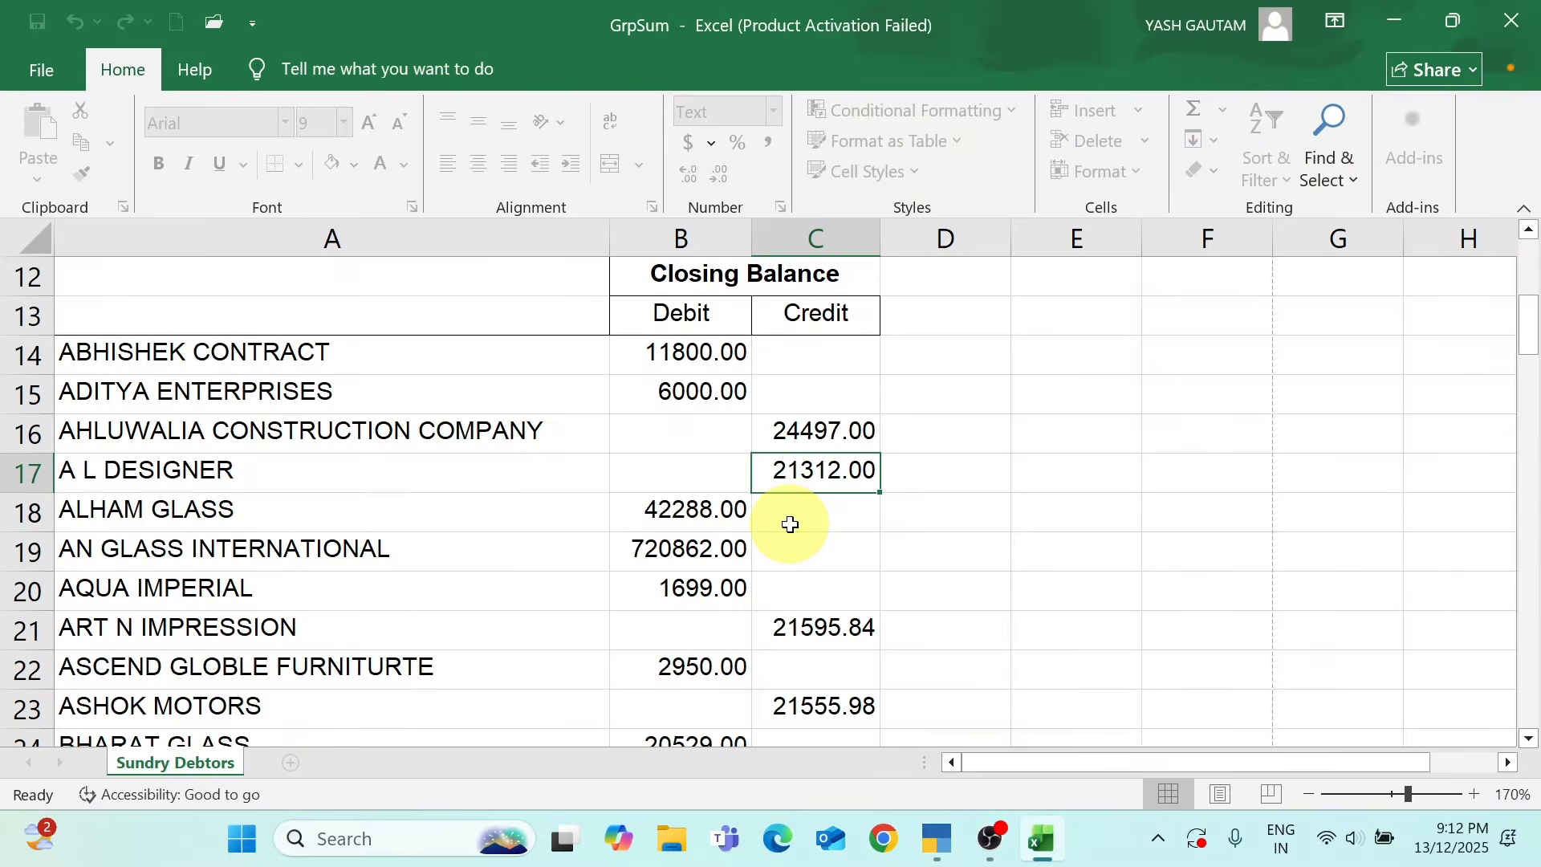
pyautogui.hotkey('alt', 'Tab')
pyautogui.write('21,31')
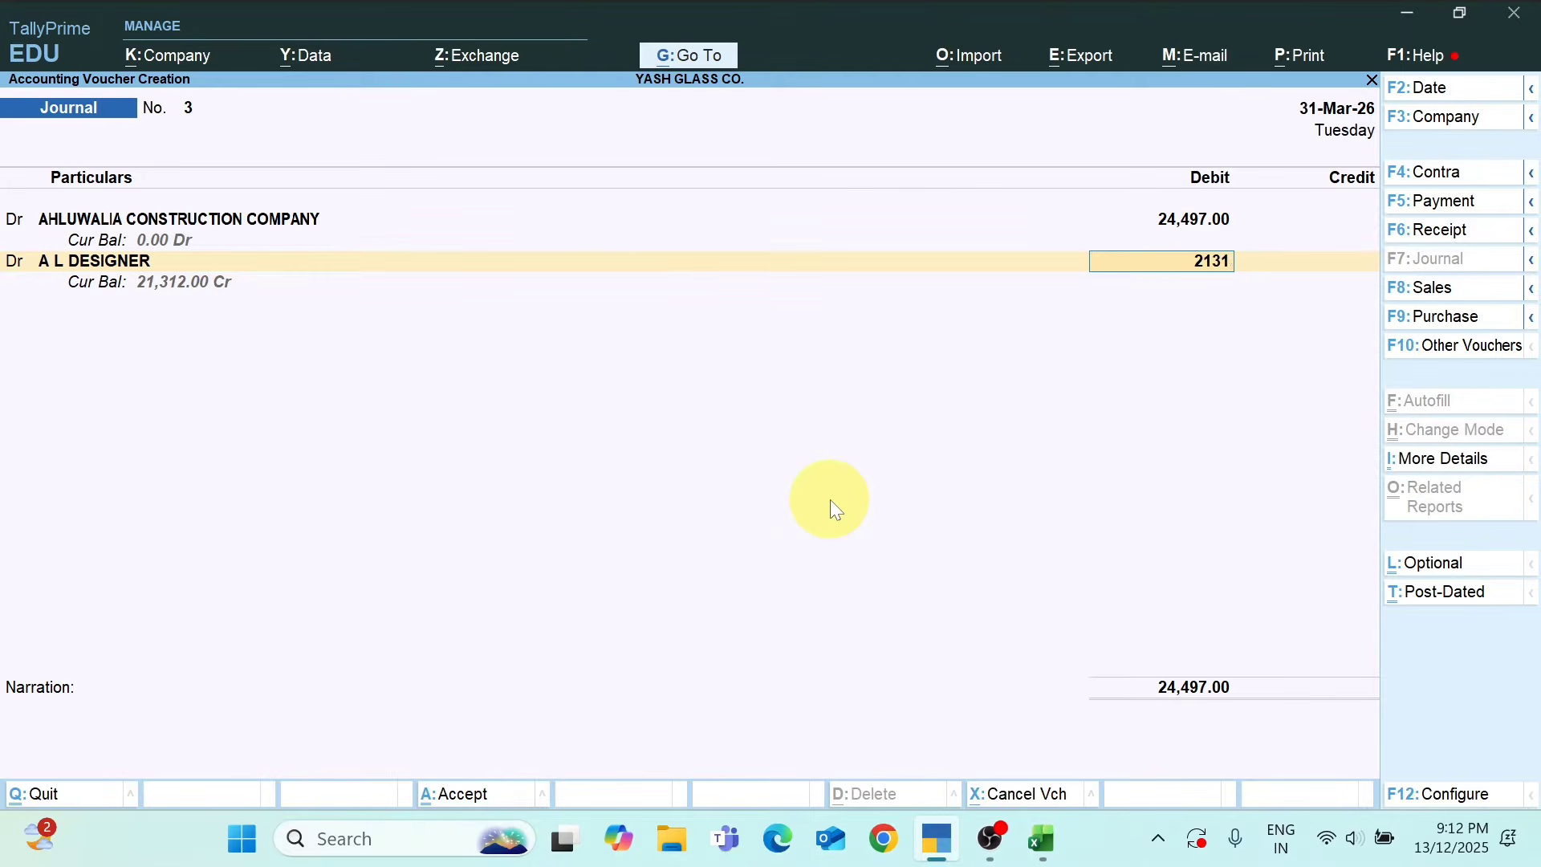
pyautogui.write('2')
pyautogui.press('Return')
# Make the third journal line a debit and choose ART N IMPRESSION, the party in Excel row 21, as its ledger
pyautogui.write('d')
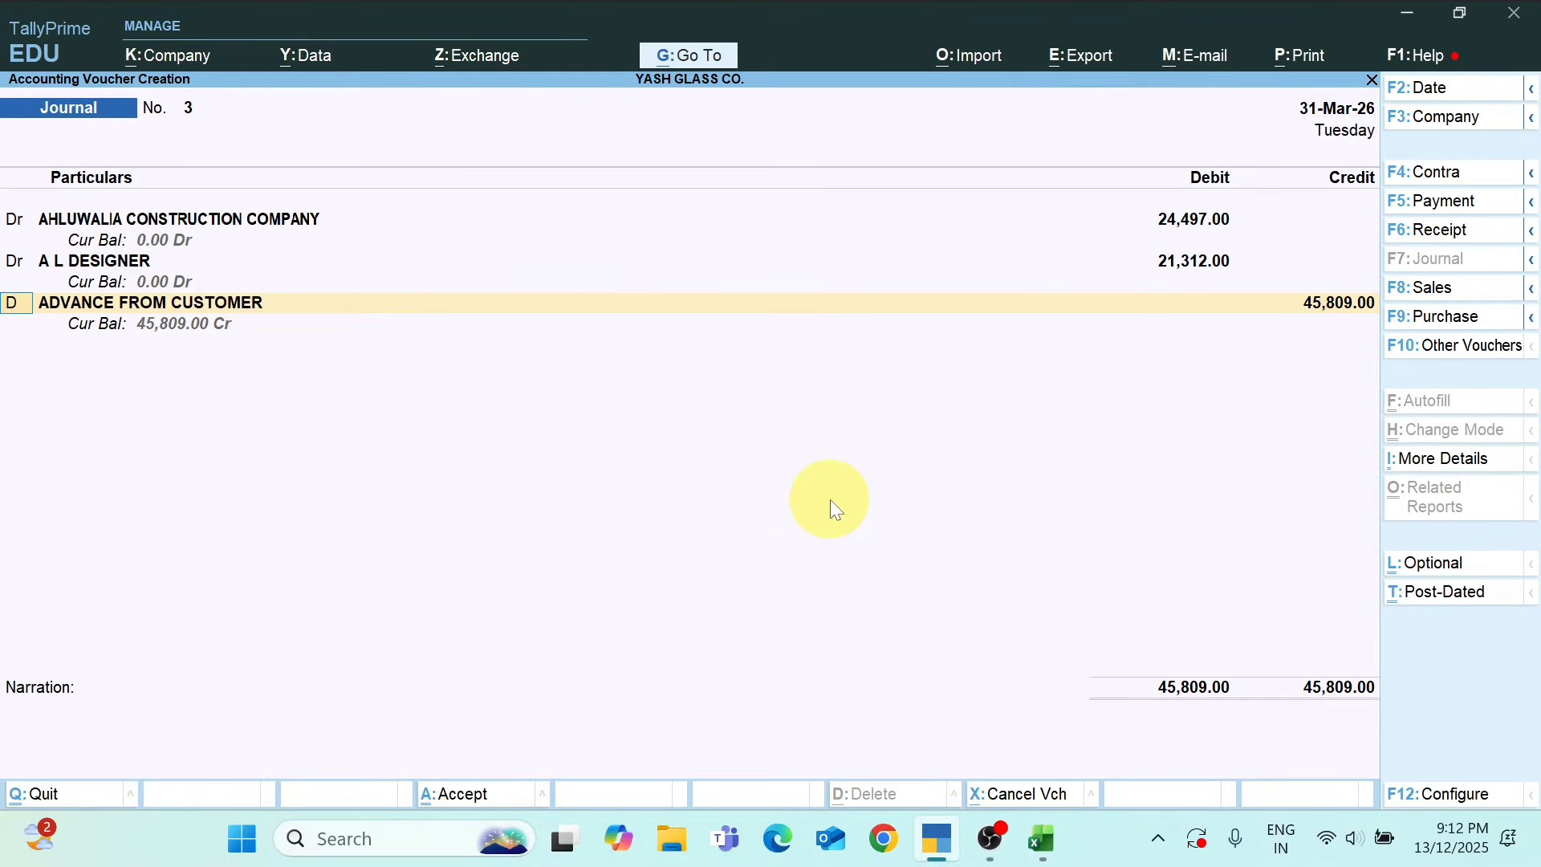
pyautogui.press('Return')
pyautogui.hotkey('alt', 'Tab')
pyautogui.click(825, 634)
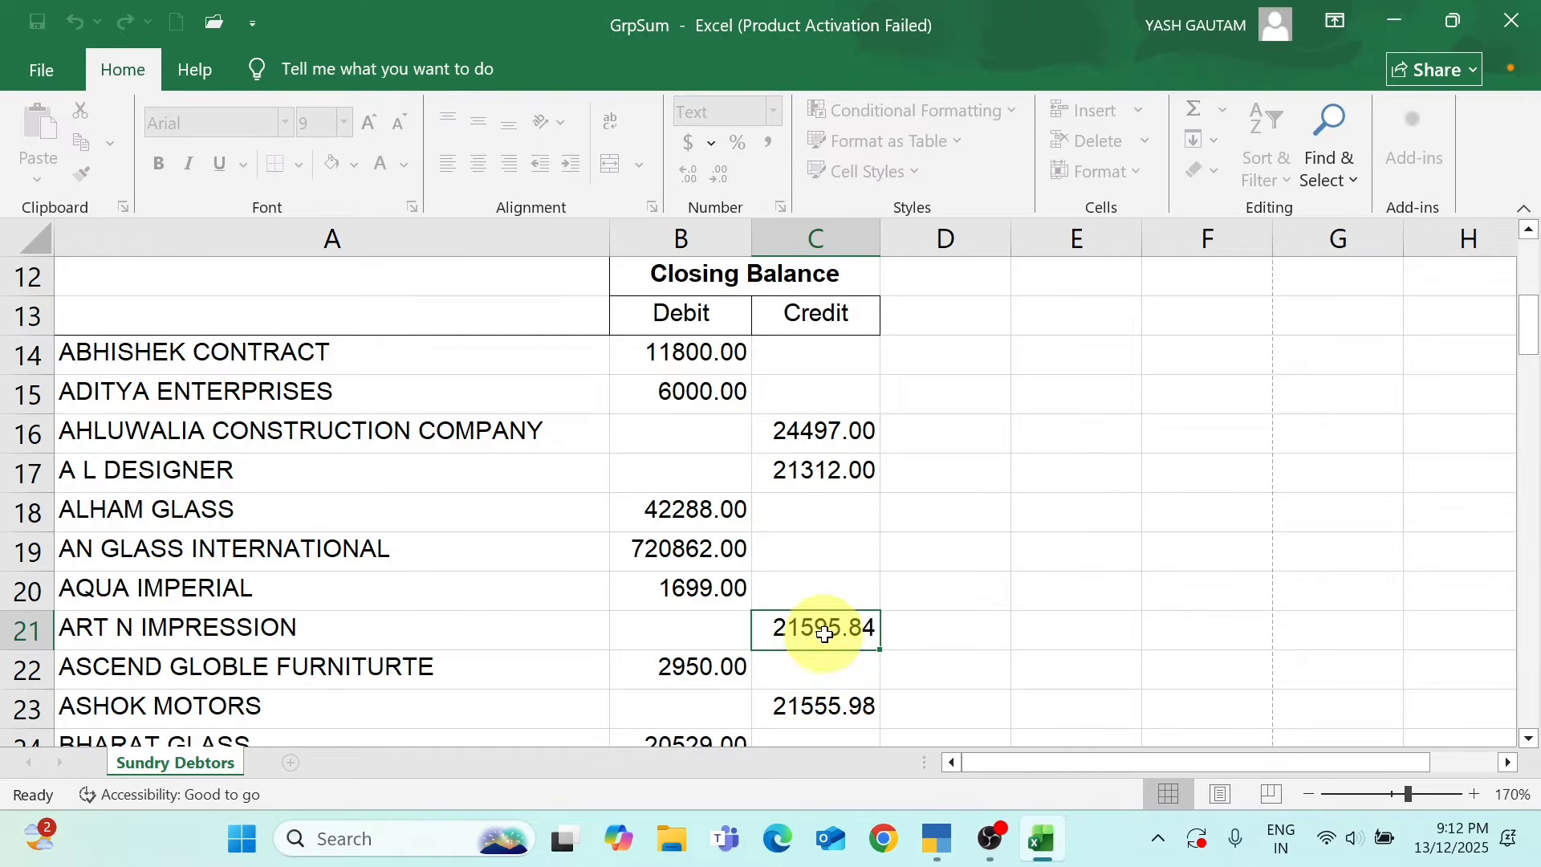
pyautogui.hotkey('alt', 'Tab')
pyautogui.write('ART')
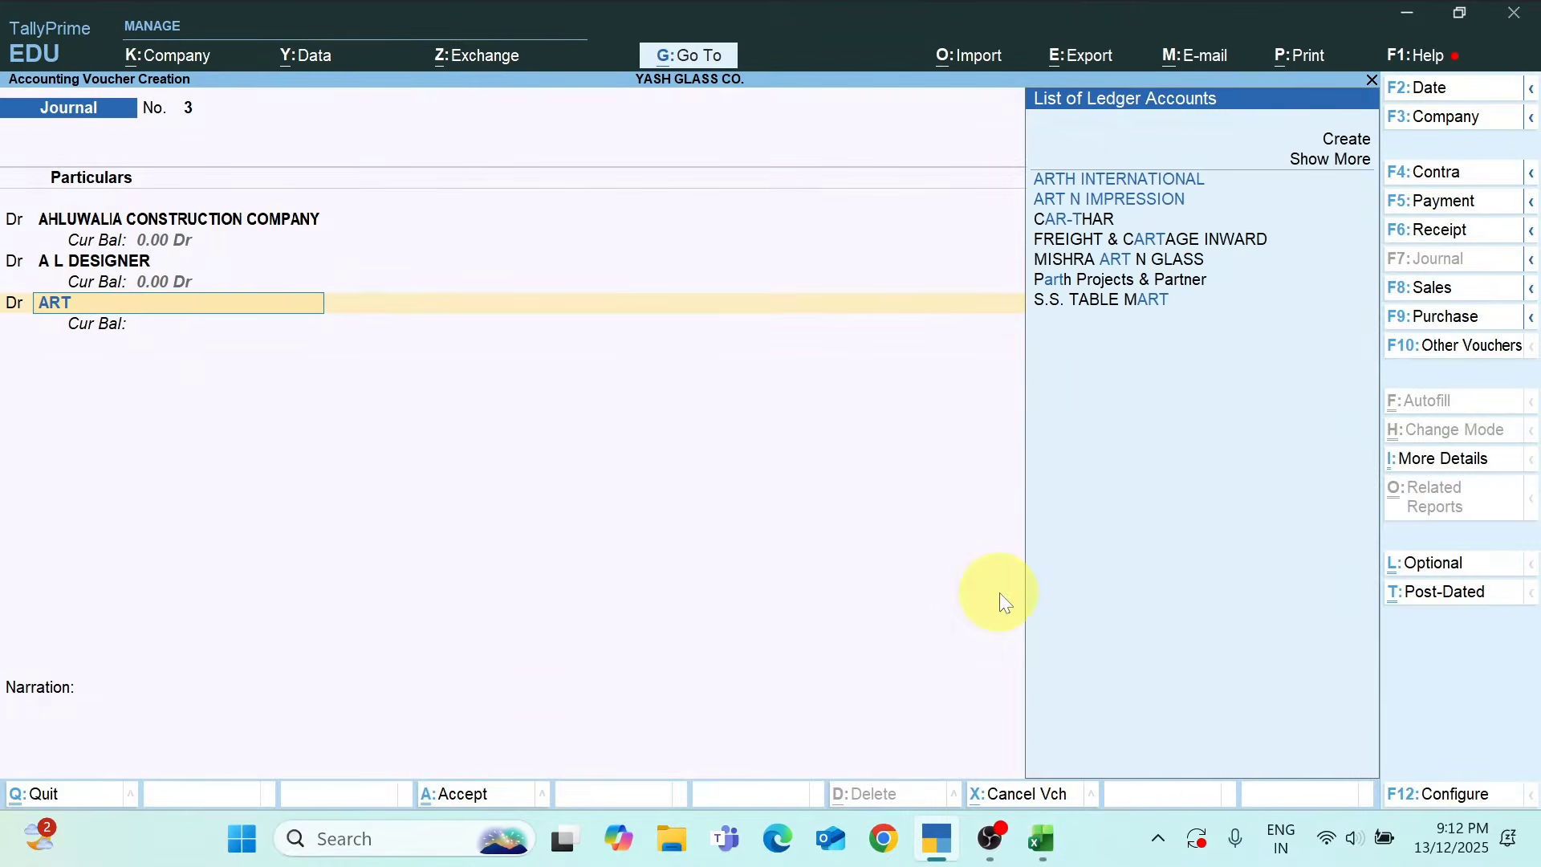
pyautogui.write('N')
pyautogui.press('Return')
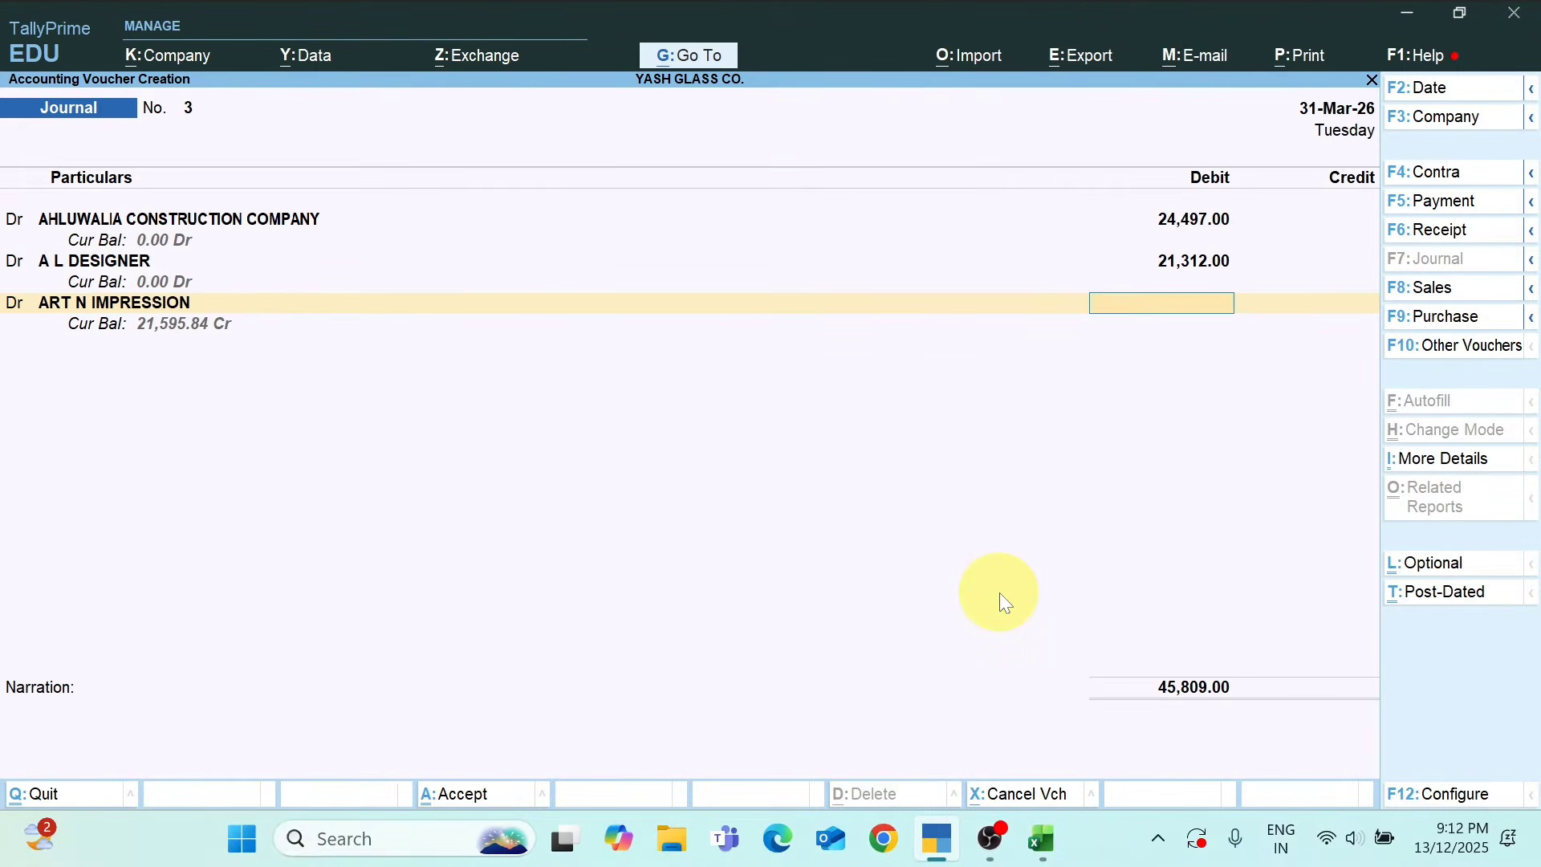
# Check ART N IMPRESSION's credit balance in Excel and debit the party 21,595.84 in the journal
pyautogui.hotkey('alt', 'Tab')
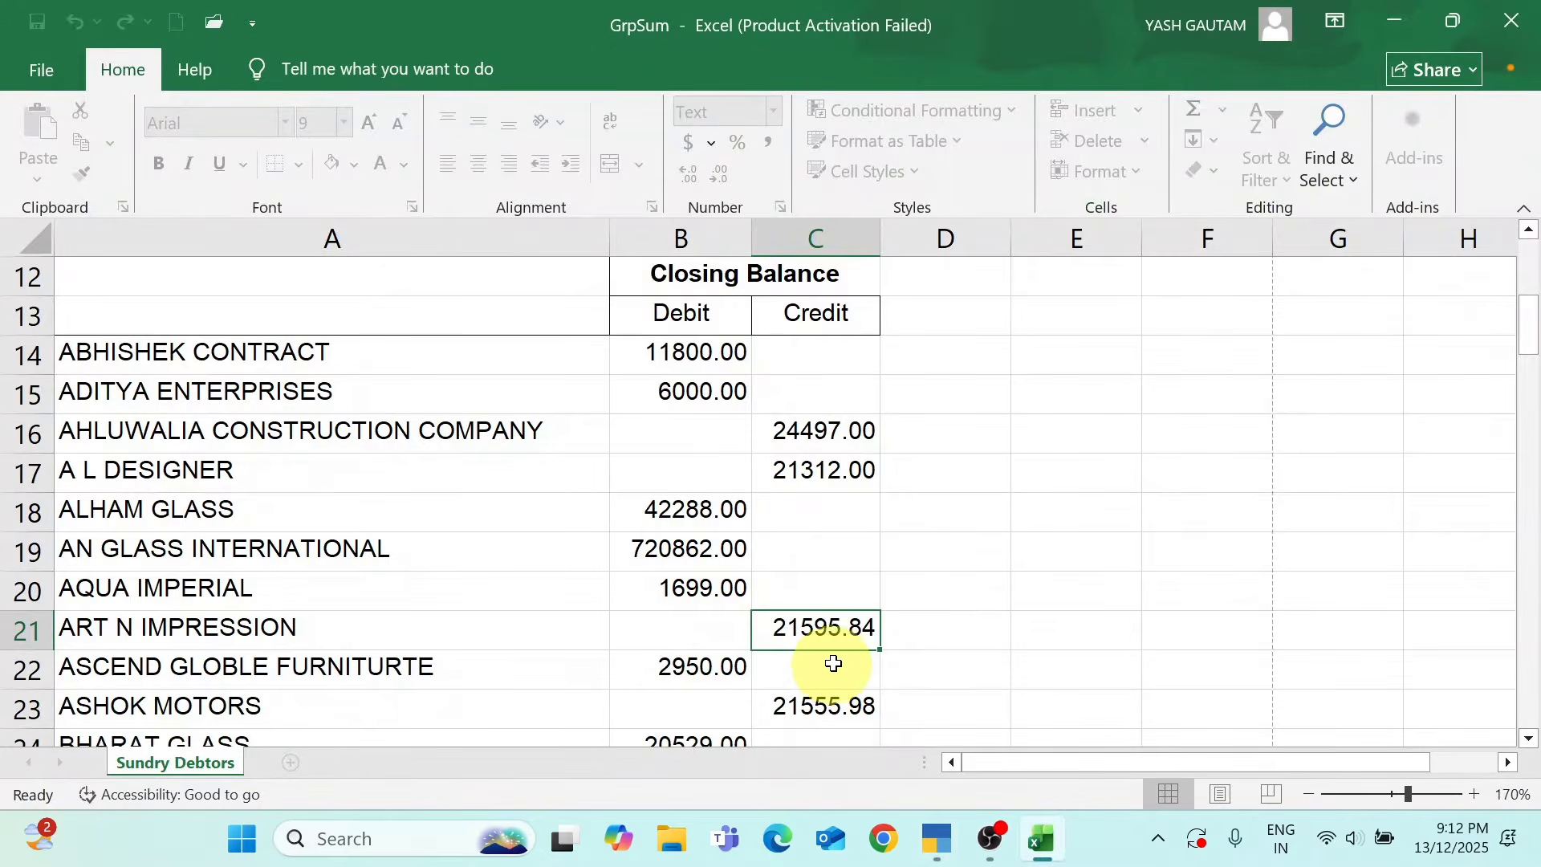
pyautogui.hotkey('alt', 'Tab')
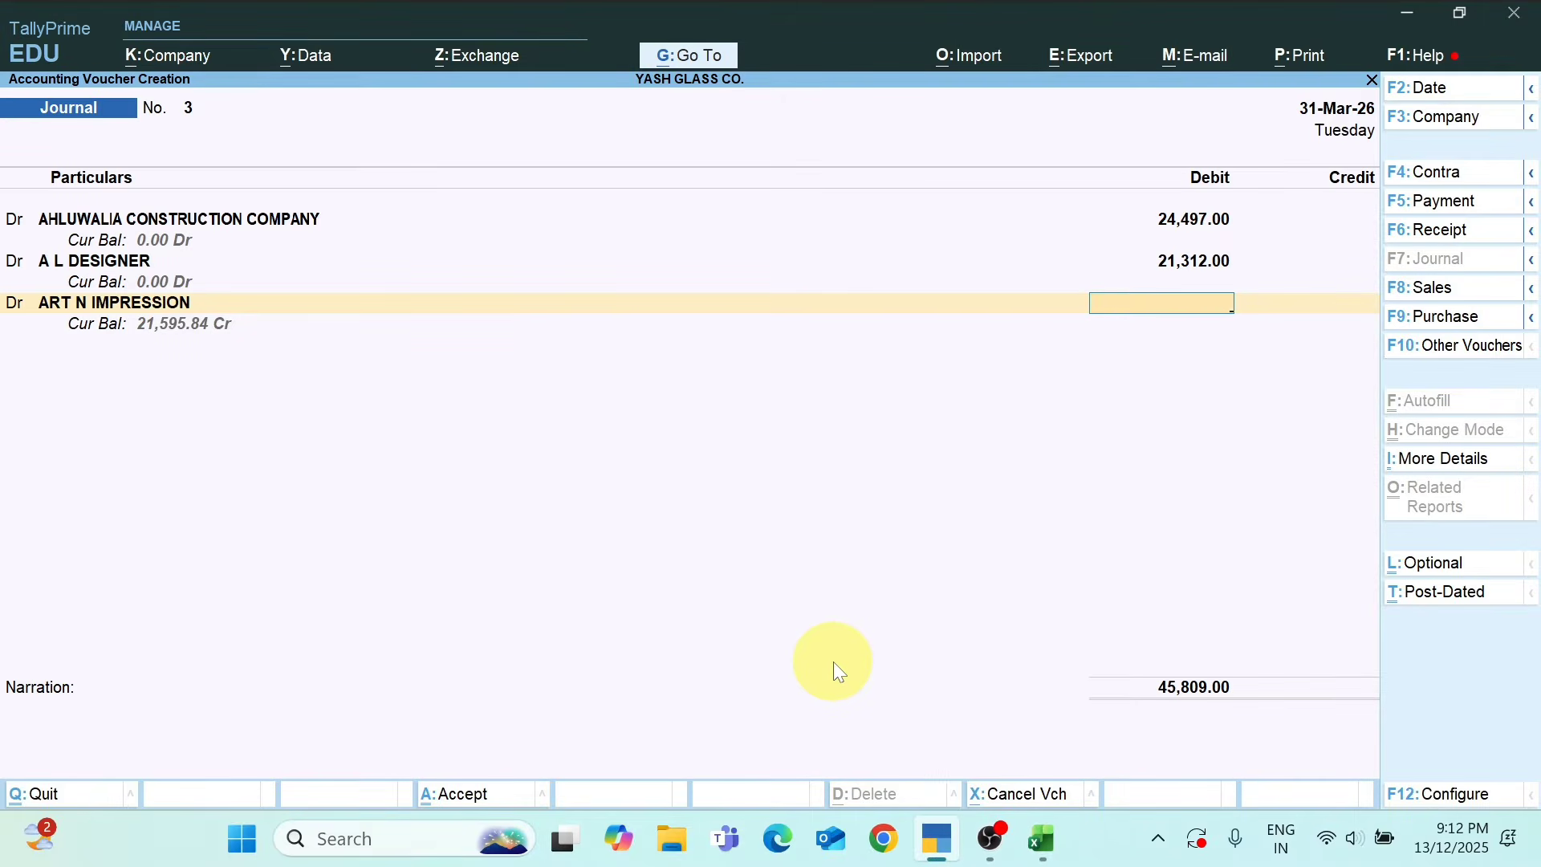
pyautogui.write('21595.84')
pyautogui.press('Return')
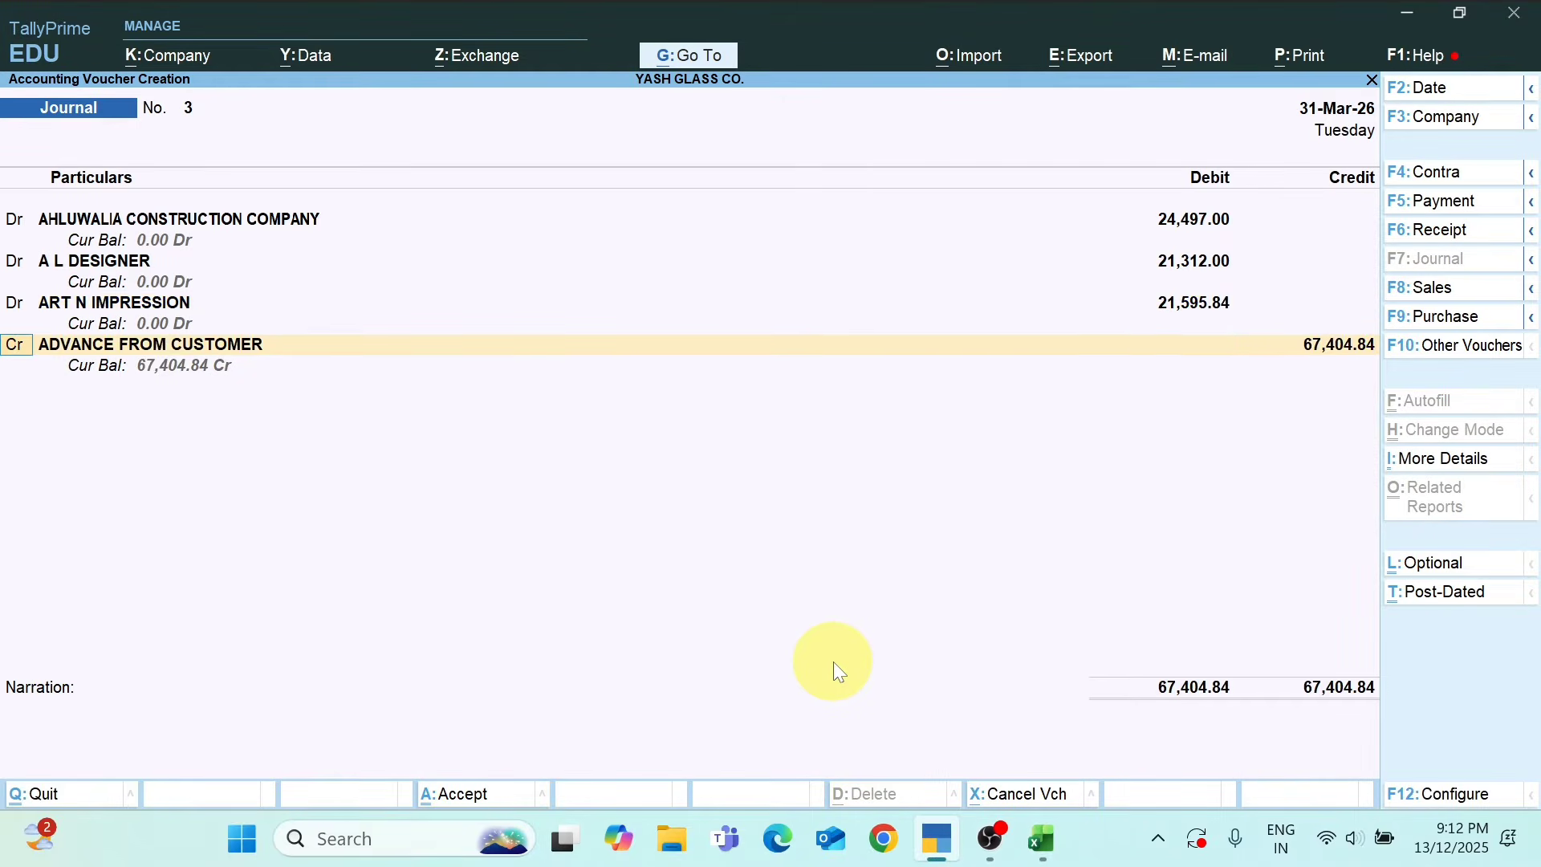
# Look up the party in Excel row 23 and choose ASHOK MOTORS as the fourth debit ledger in the journal
pyautogui.hotkey('alt', 'Tab')
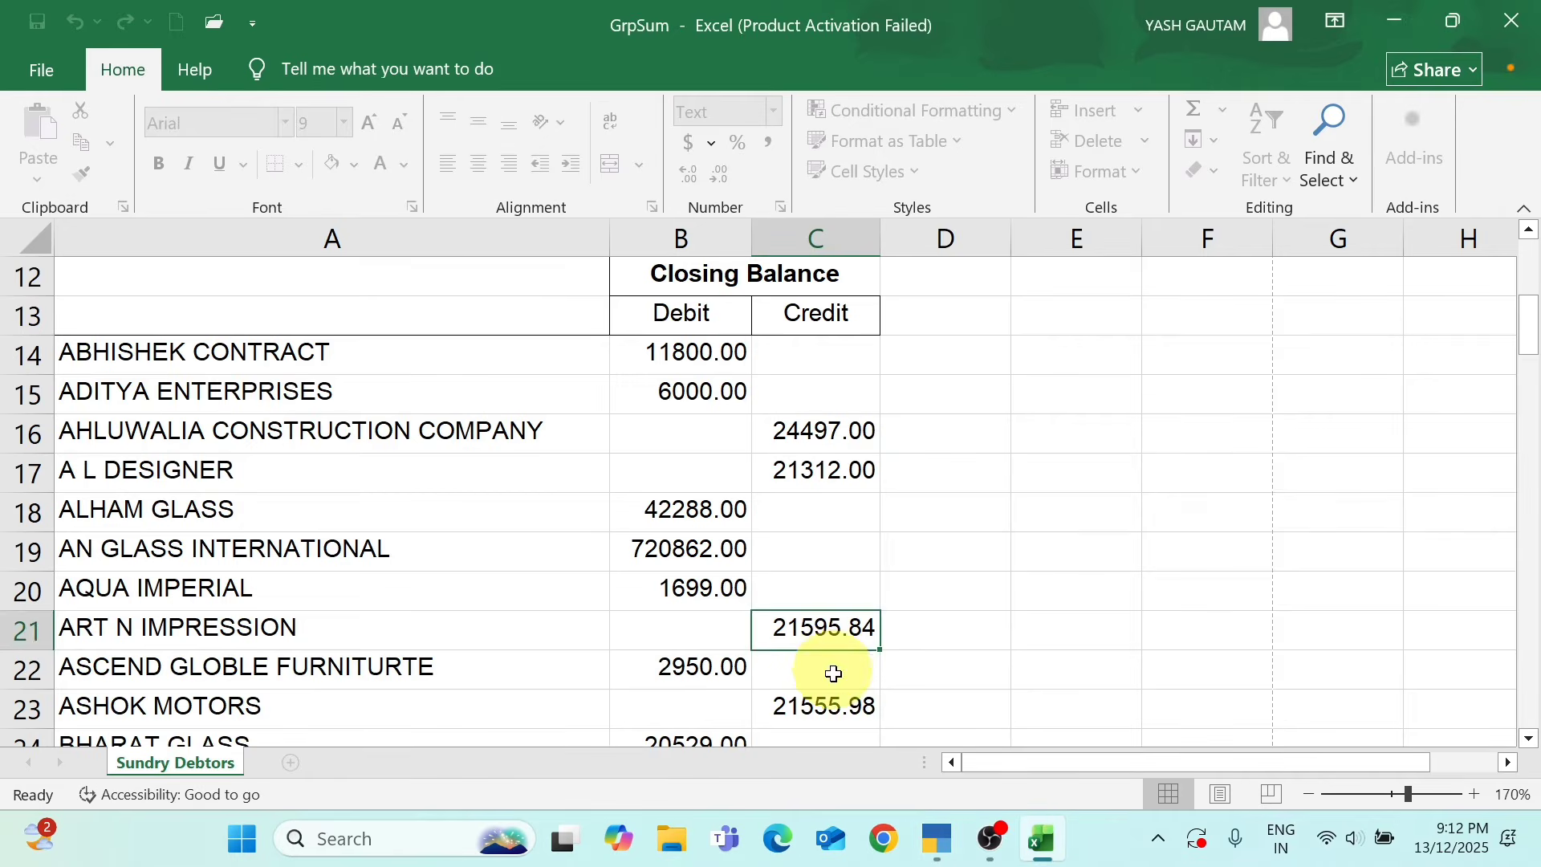
pyautogui.click(828, 705)
pyautogui.hotkey('alt', 'Tab')
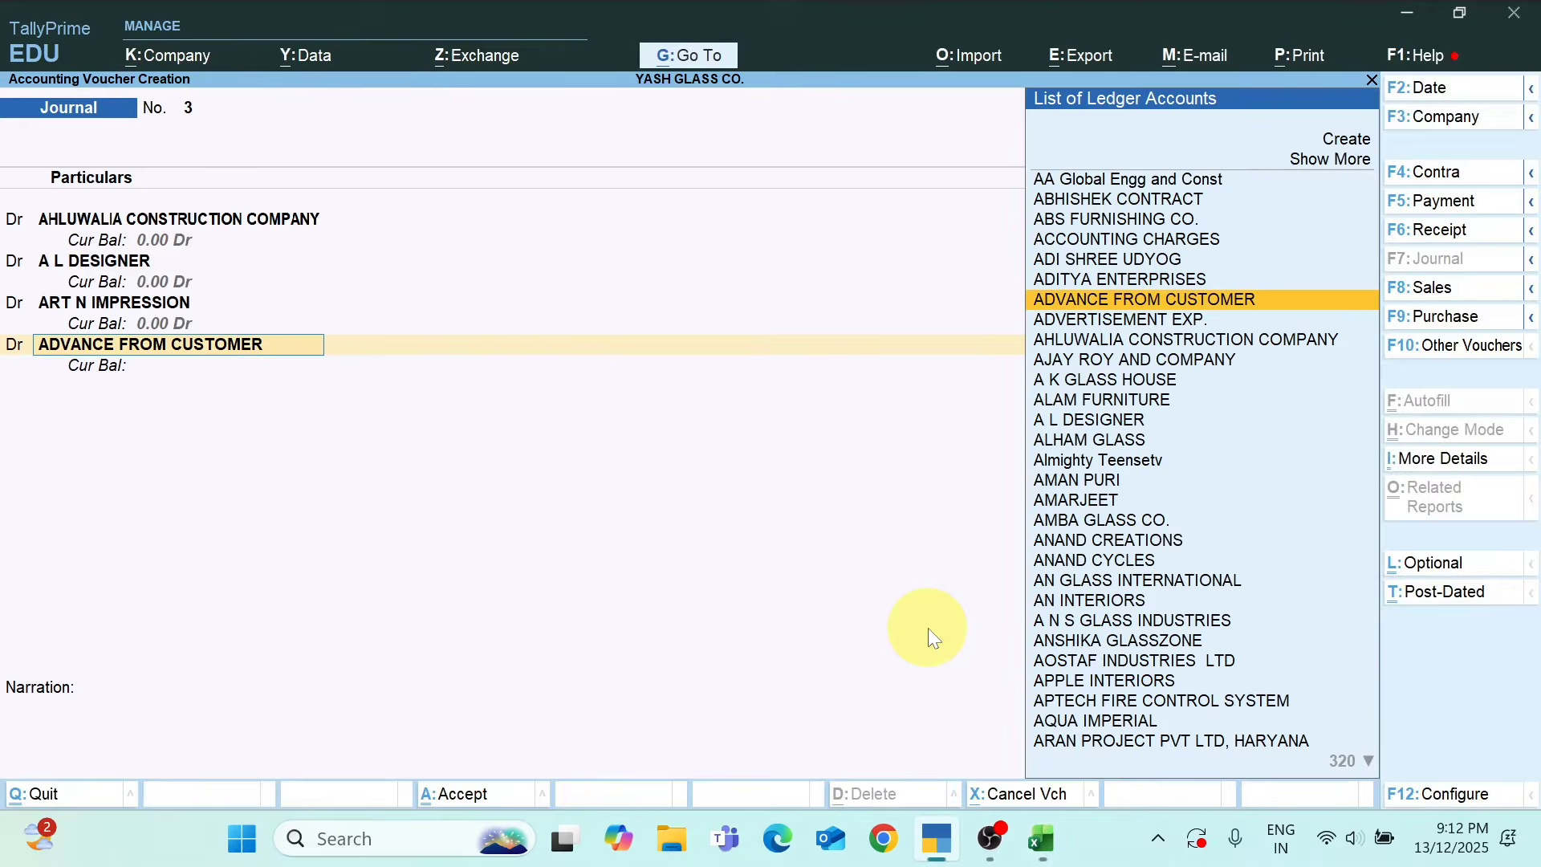
pyautogui.write('ASHOK')
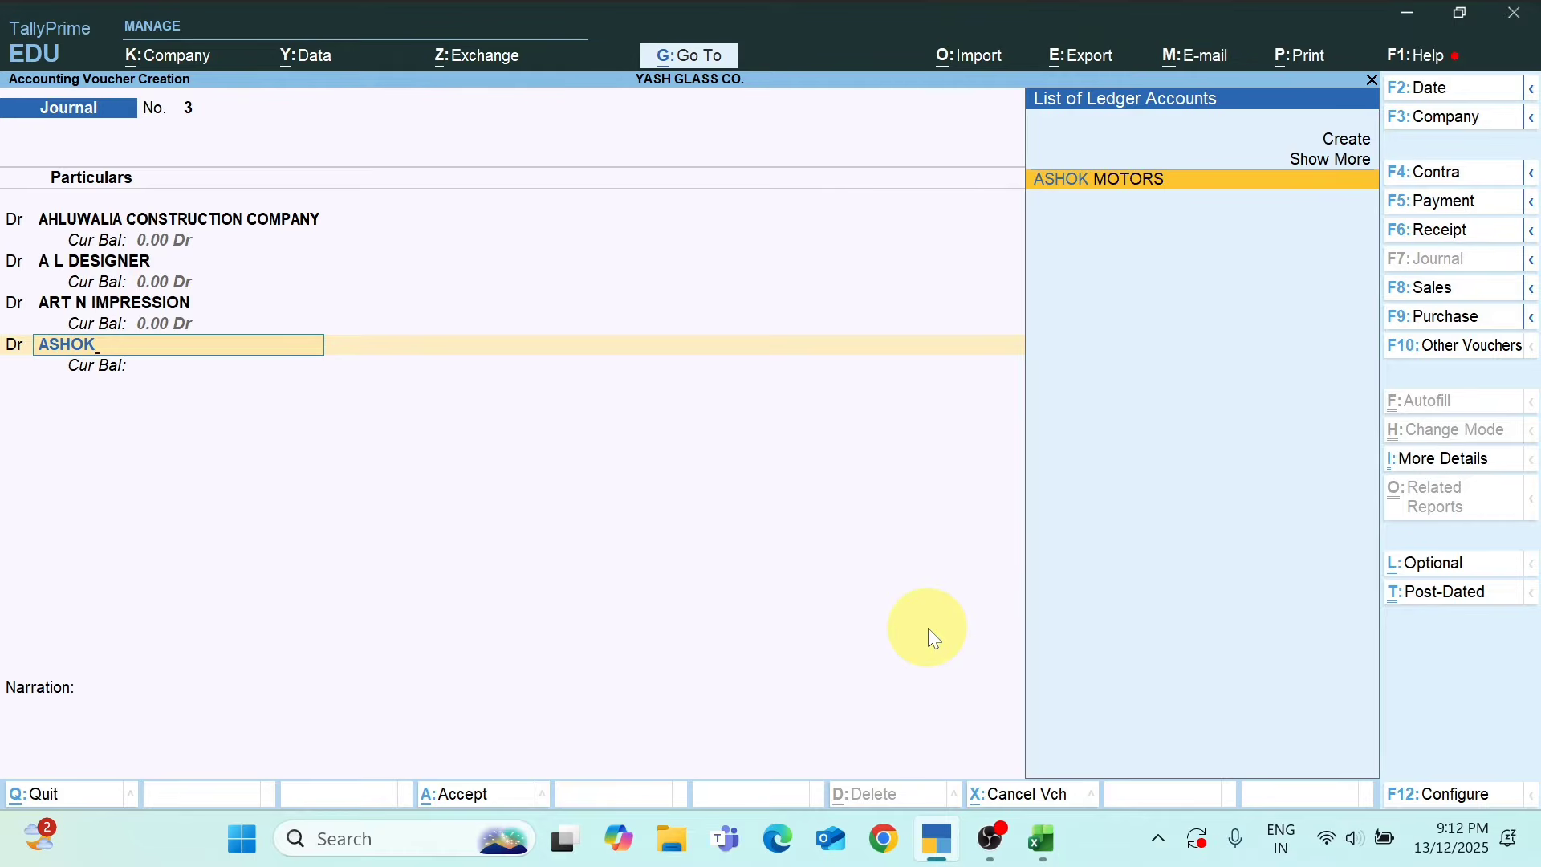
pyautogui.press('Return')
# Check ASHOK MOTORS' credit balance in Excel, debit it 21,555.98 and start another debit line in the journal
pyautogui.hotkey('alt', 'Tab')
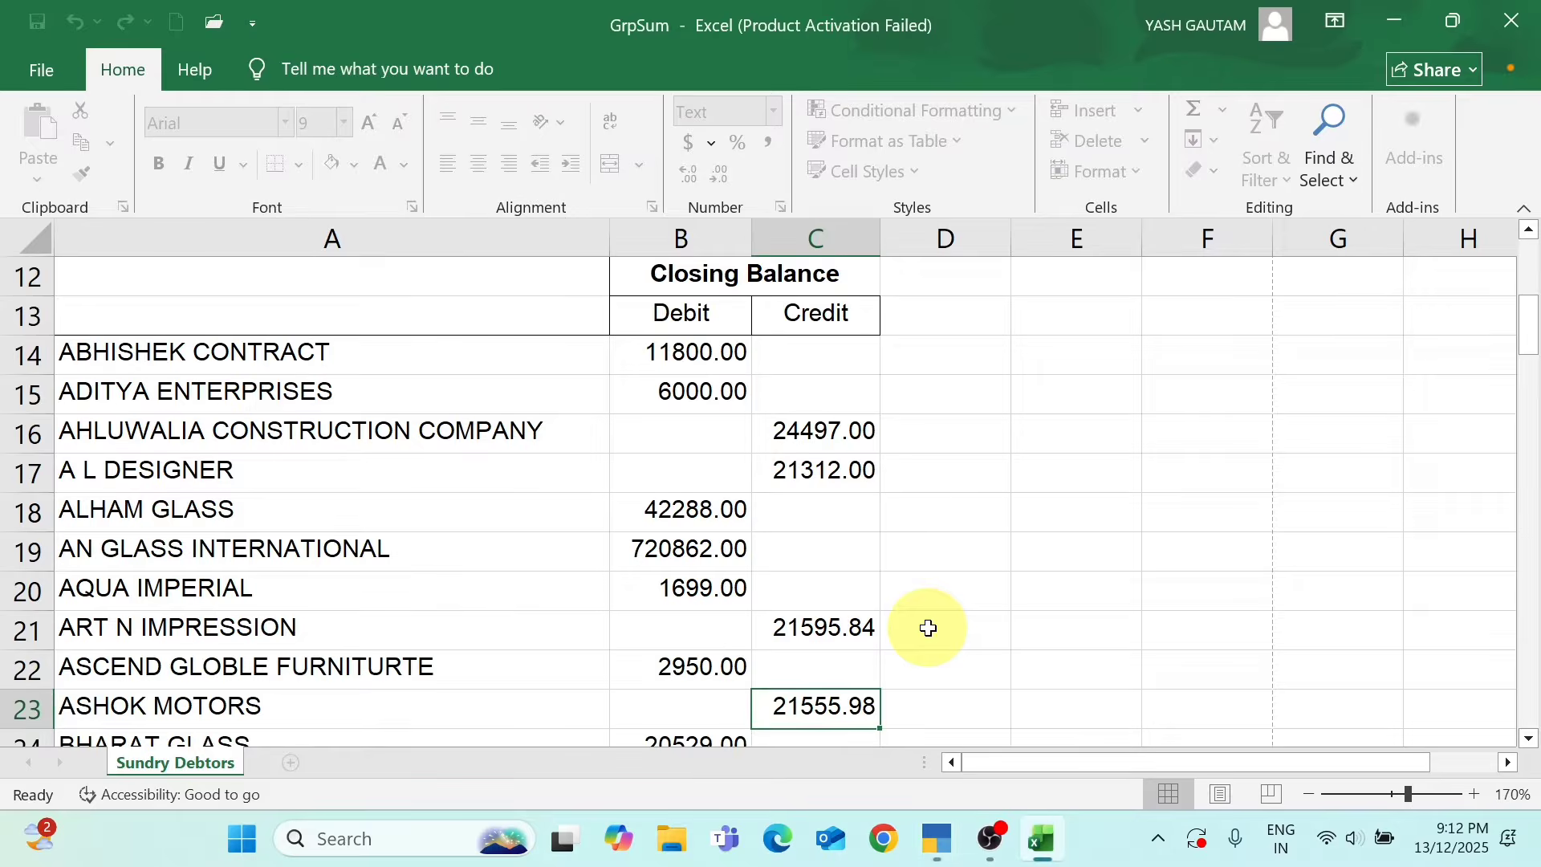
pyautogui.hotkey('alt', 'Tab')
pyautogui.write('21555')
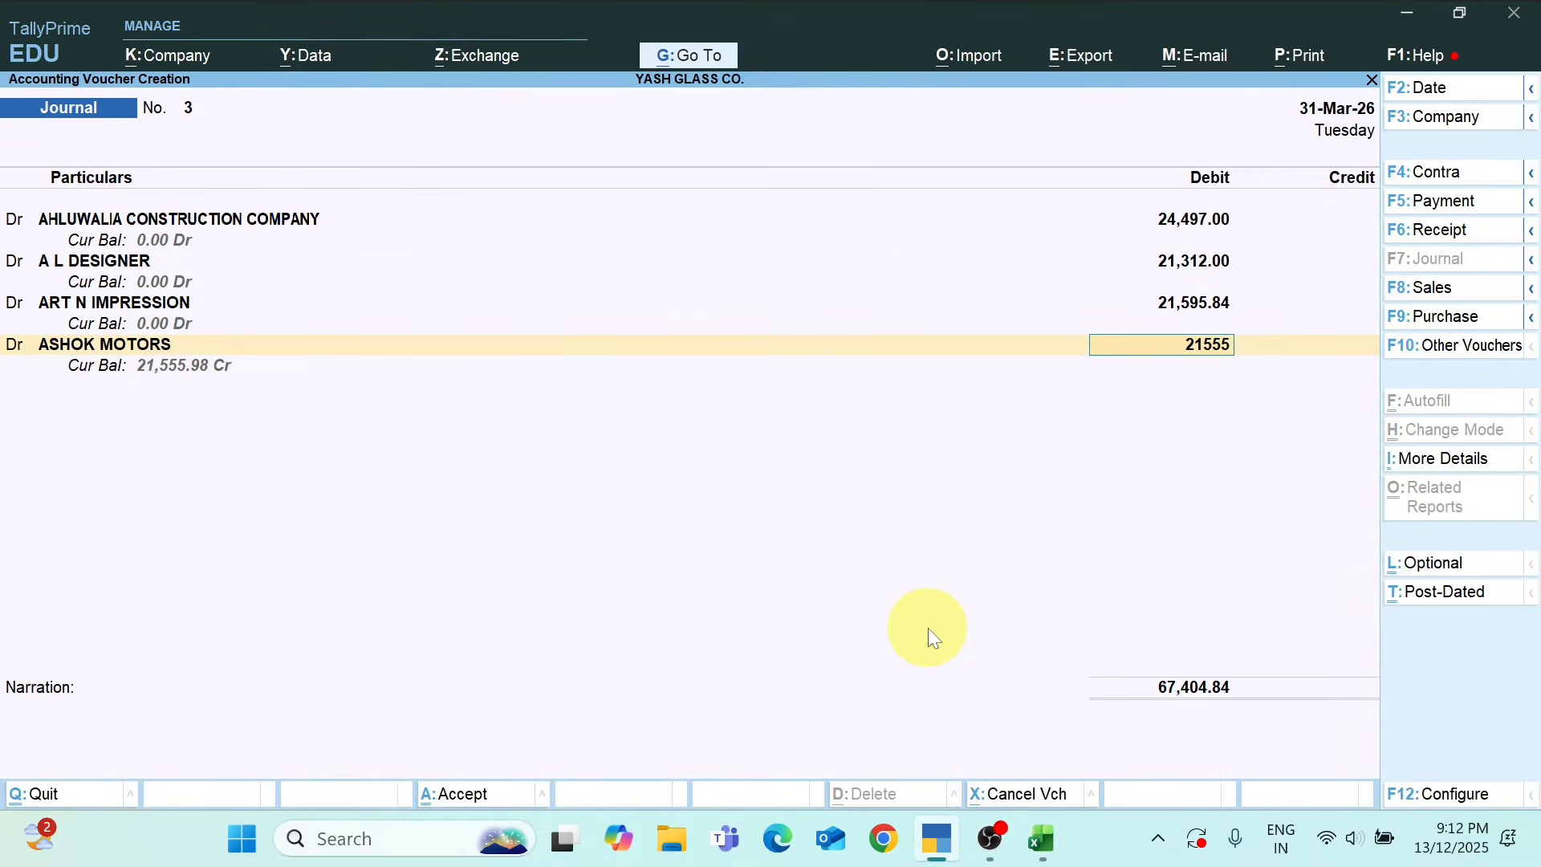
pyautogui.hotkey('alt', 'Tab')
pyautogui.hotkey('alt', 'Tab')
pyautogui.write('.98')
pyautogui.press('Return')
pyautogui.press('Return')
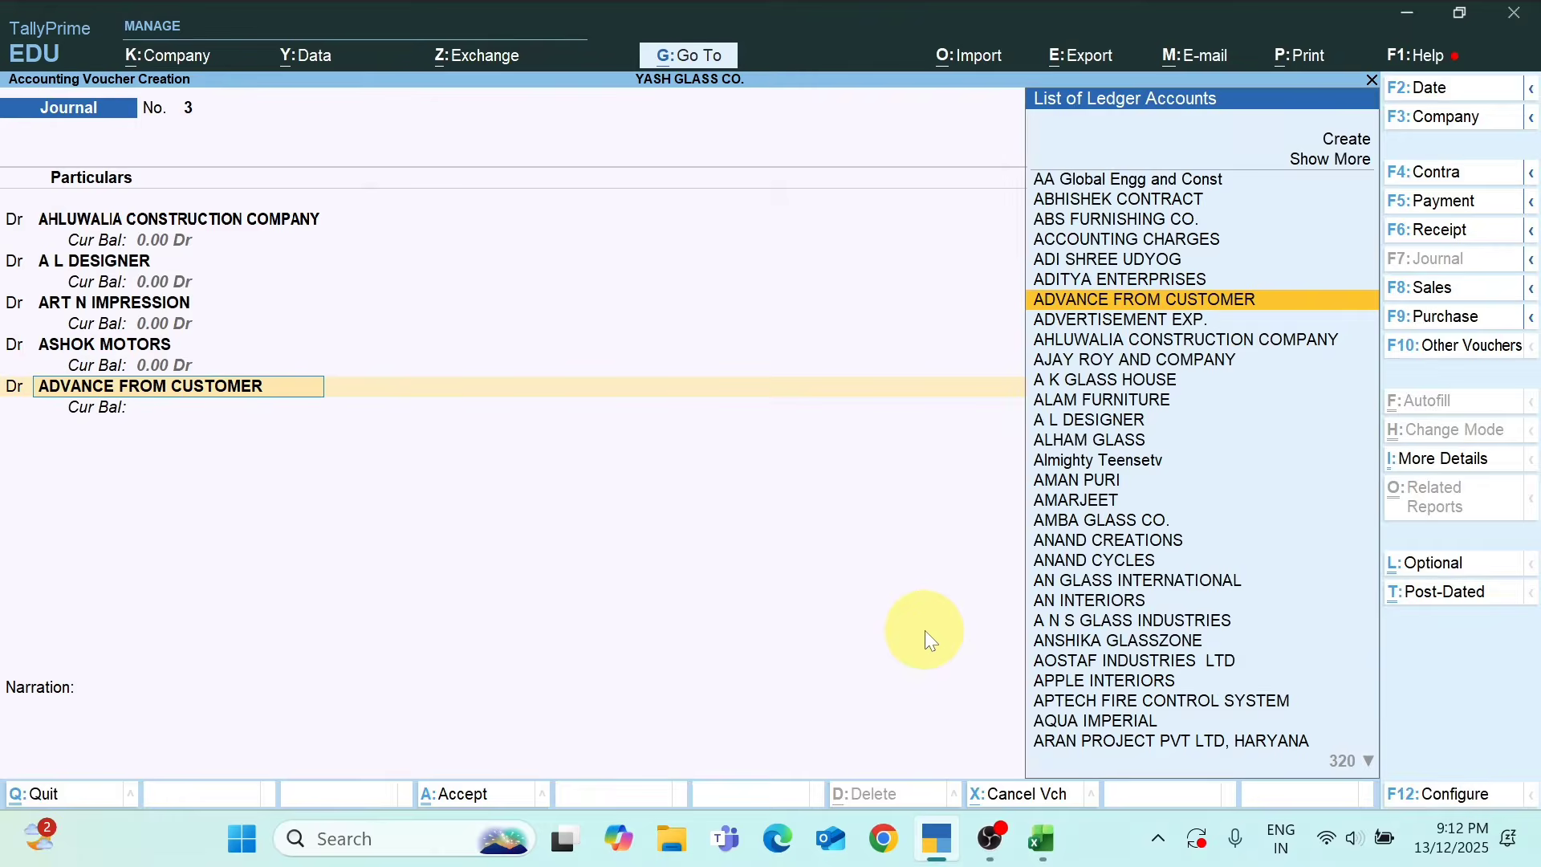
# Examine the Excel sheet's Credit column below ASHOK MOTORS to find the next party with a credit balance
pyautogui.hotkey('alt', 'Tab')
pyautogui.press('Down')
pyautogui.press('Down')
pyautogui.press('Down')
pyautogui.press('Down')
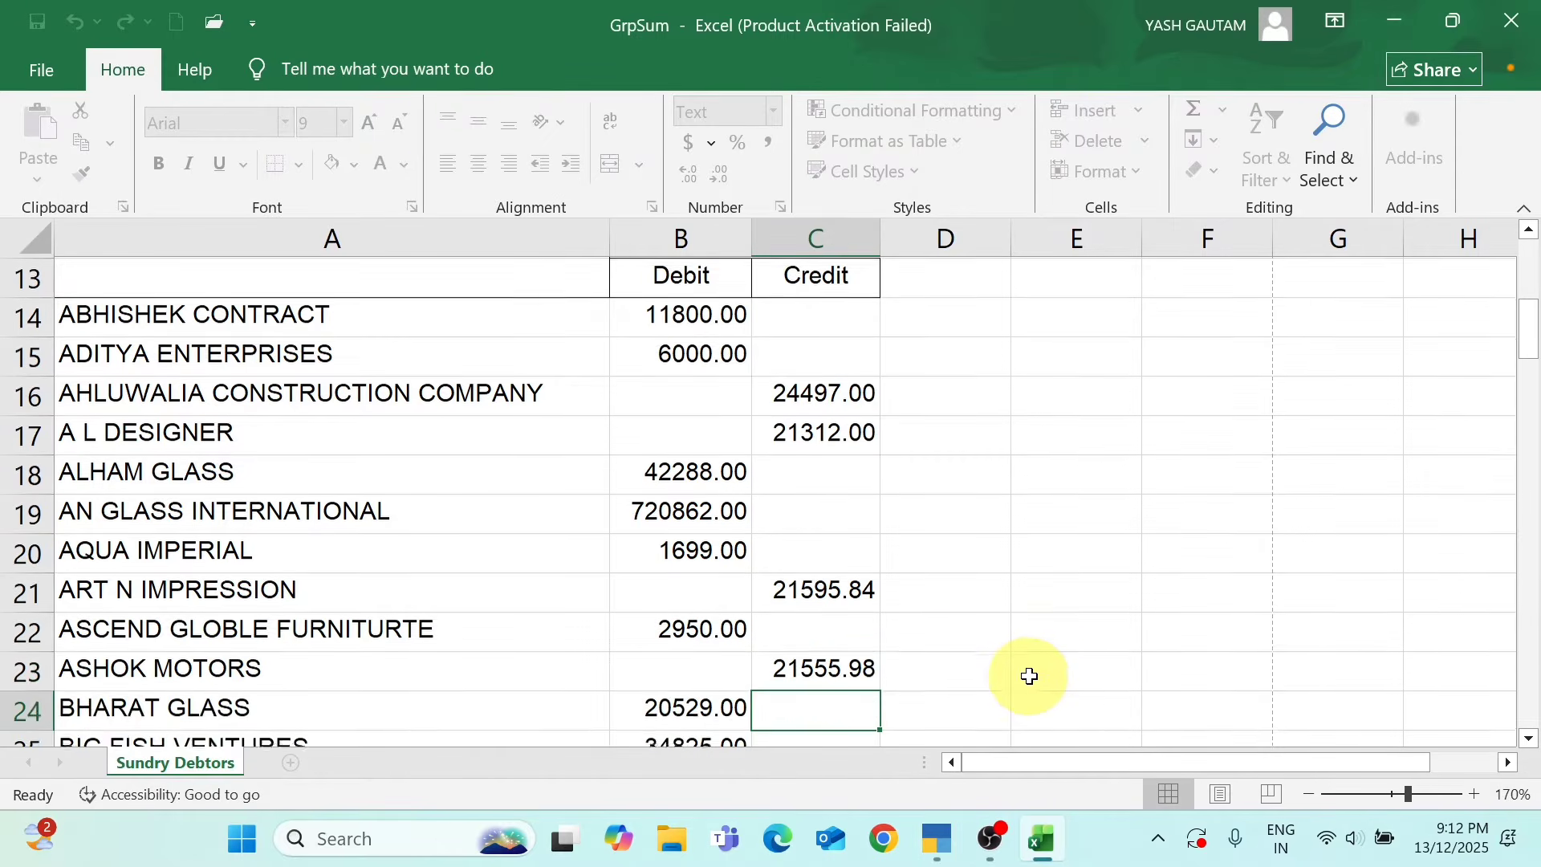
pyautogui.press('Up')
pyautogui.press('Up')
pyautogui.press('Up')
pyautogui.press('Up')
pyautogui.hotkey('alt', 'Tab')
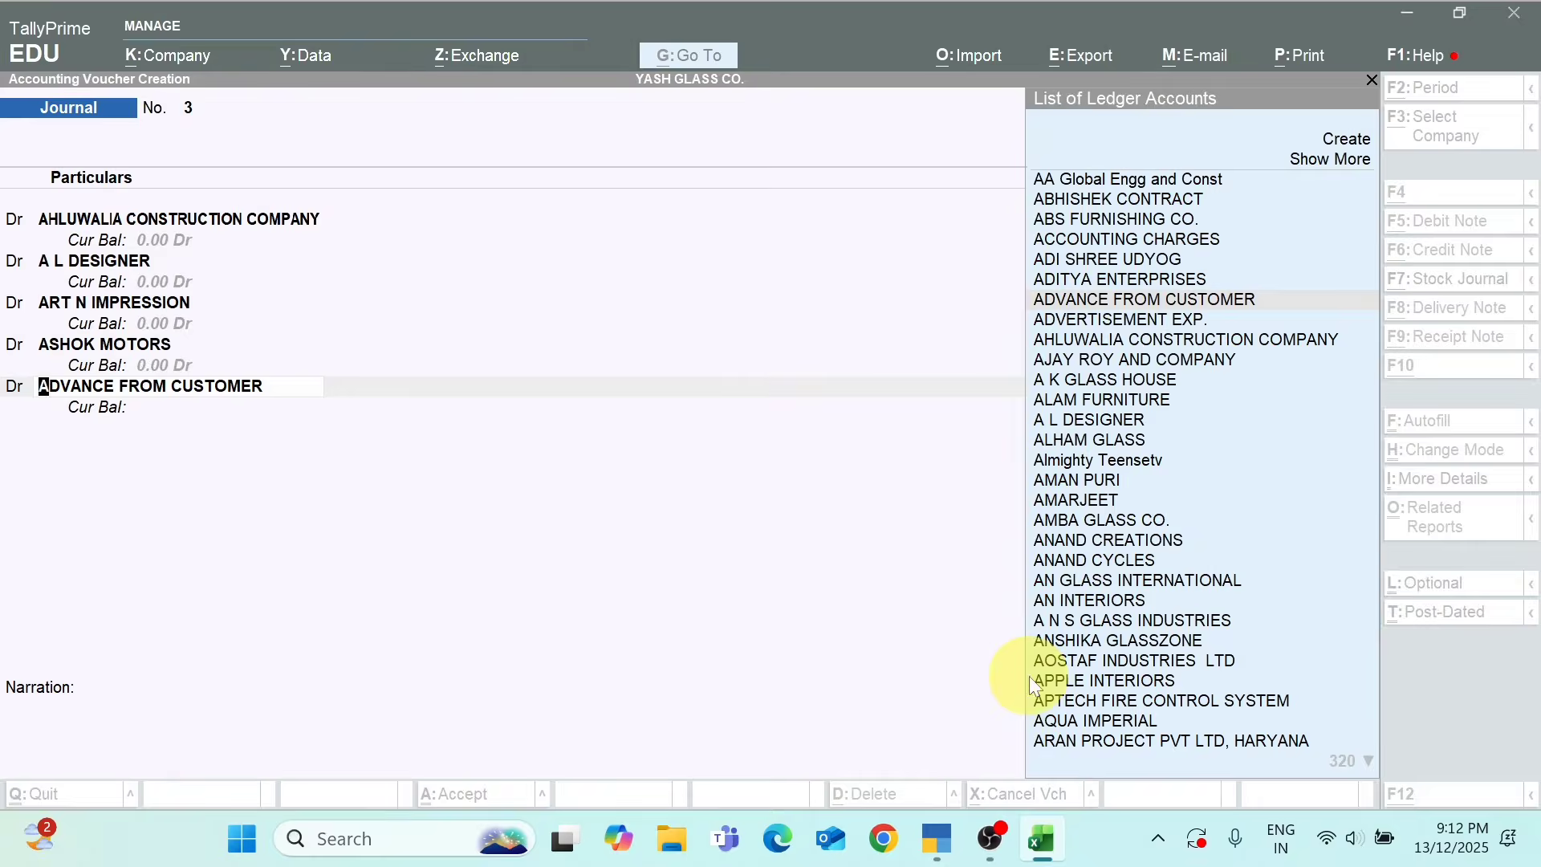
pyautogui.hotkey('alt', 'Tab')
pyautogui.press('Down')
pyautogui.press('Down')
pyautogui.press('Down')
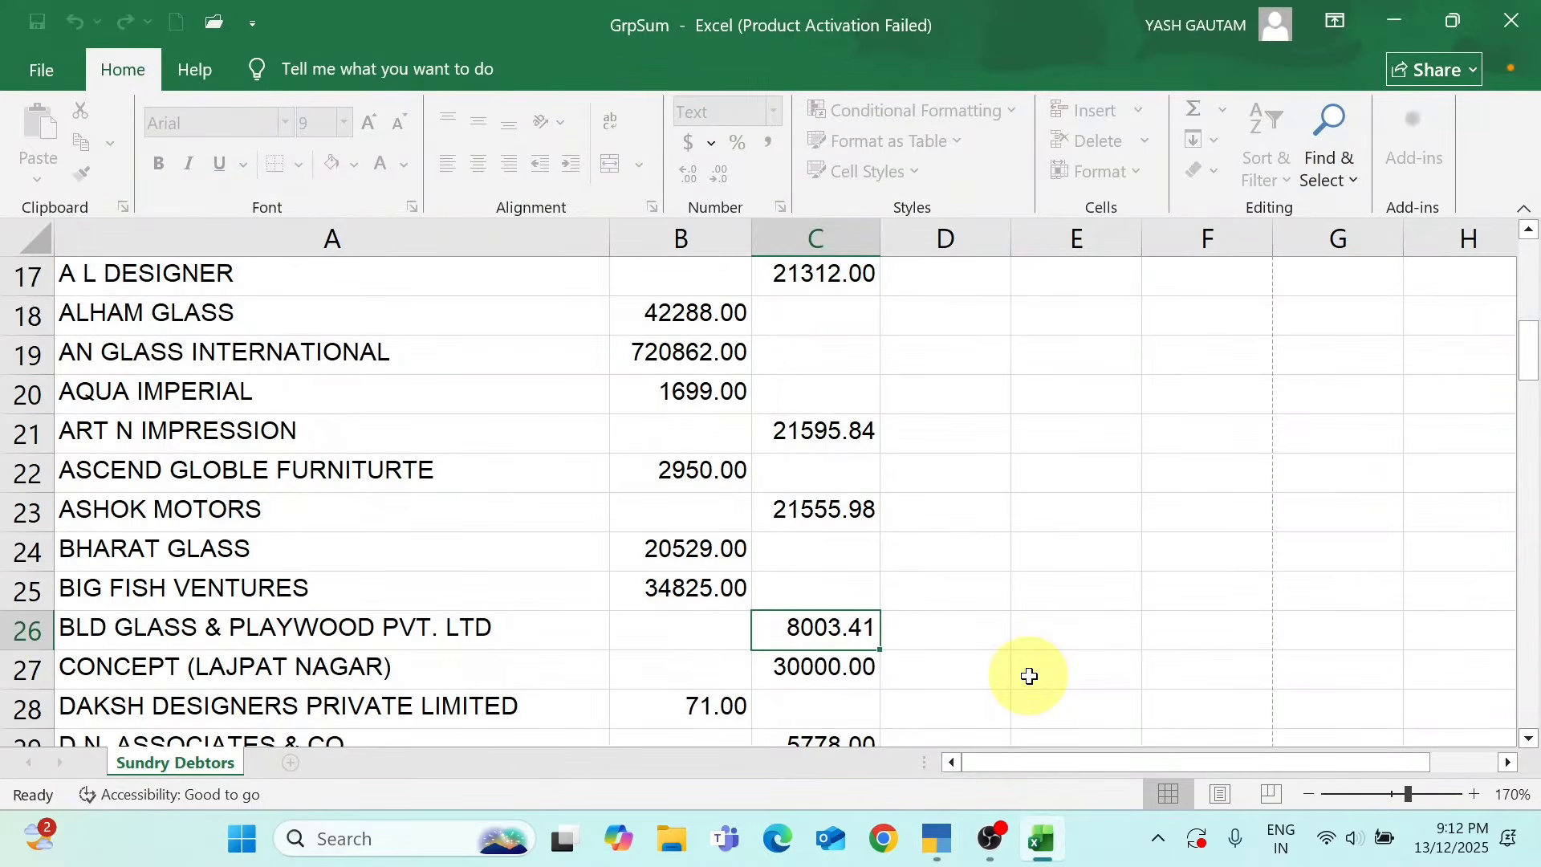
pyautogui.press('Up')
pyautogui.press('Up')
pyautogui.press('Down')
pyautogui.press('Down')
# Choose BLD GLASS & PLAYWOOD PVT. LTD as the fifth debit ledger and debit it 8,003.41, checking the amount in Excel
pyautogui.hotkey('alt', 'Tab')
pyautogui.write('B')
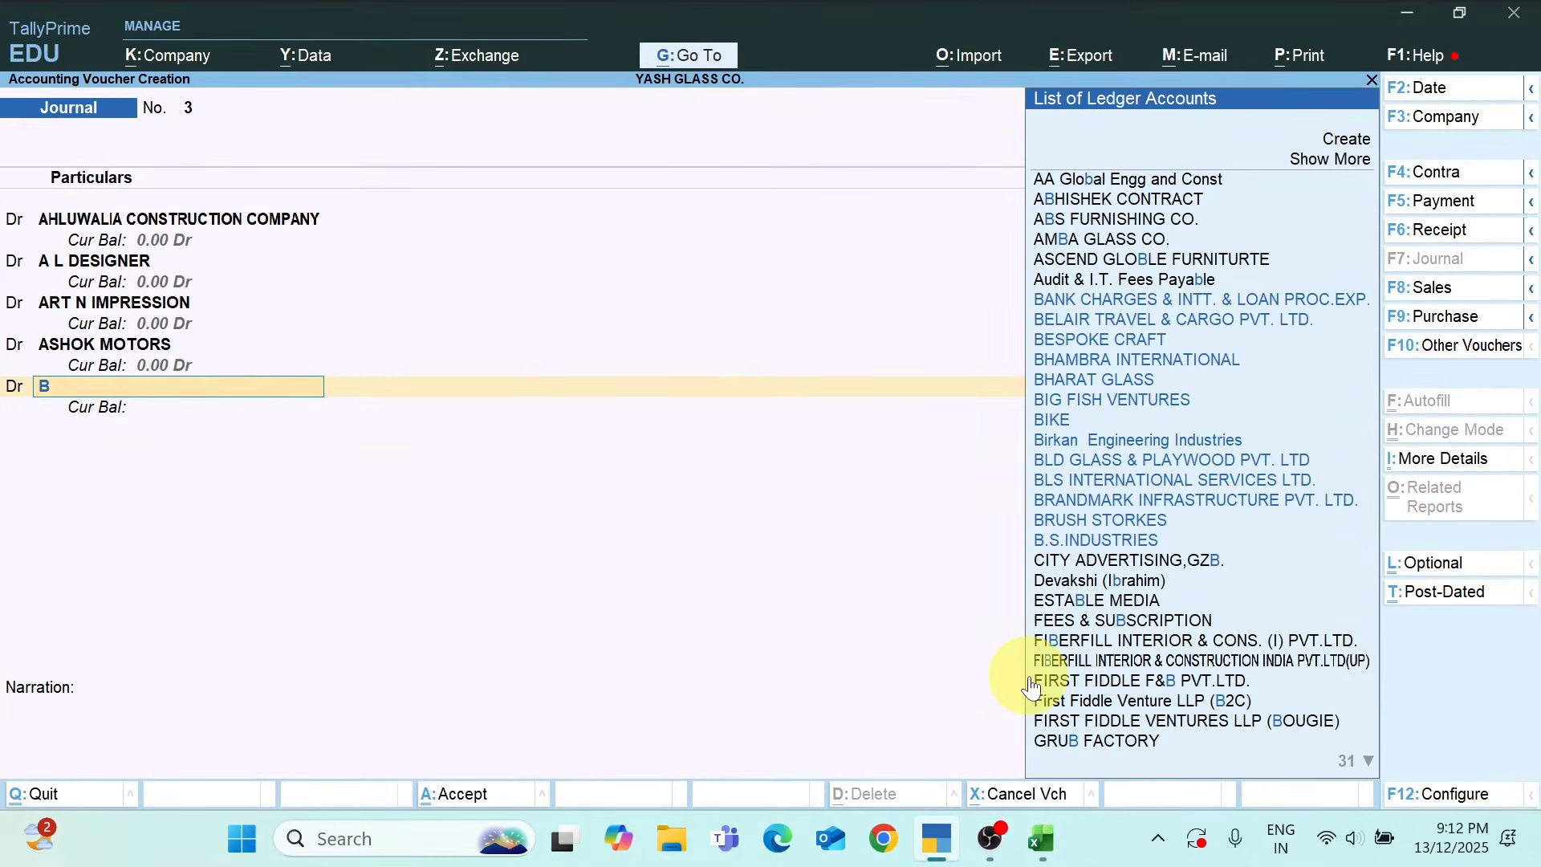
pyautogui.write('LD')
pyautogui.press('Return')
pyautogui.hotkey('alt', 'Tab')
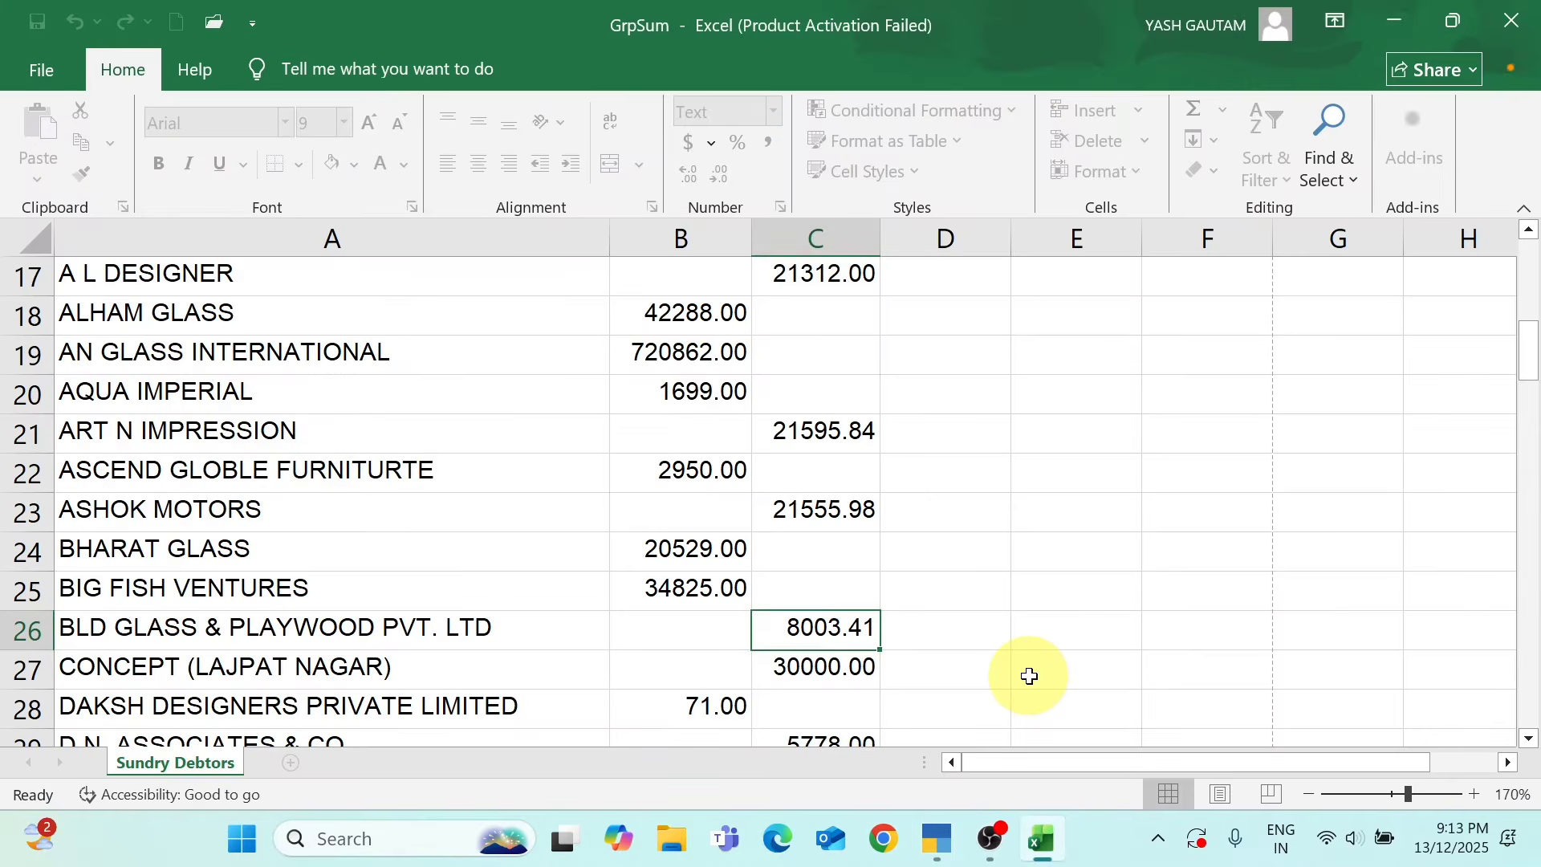
pyautogui.hotkey('alt', 'Tab')
pyautogui.write('8003.41')
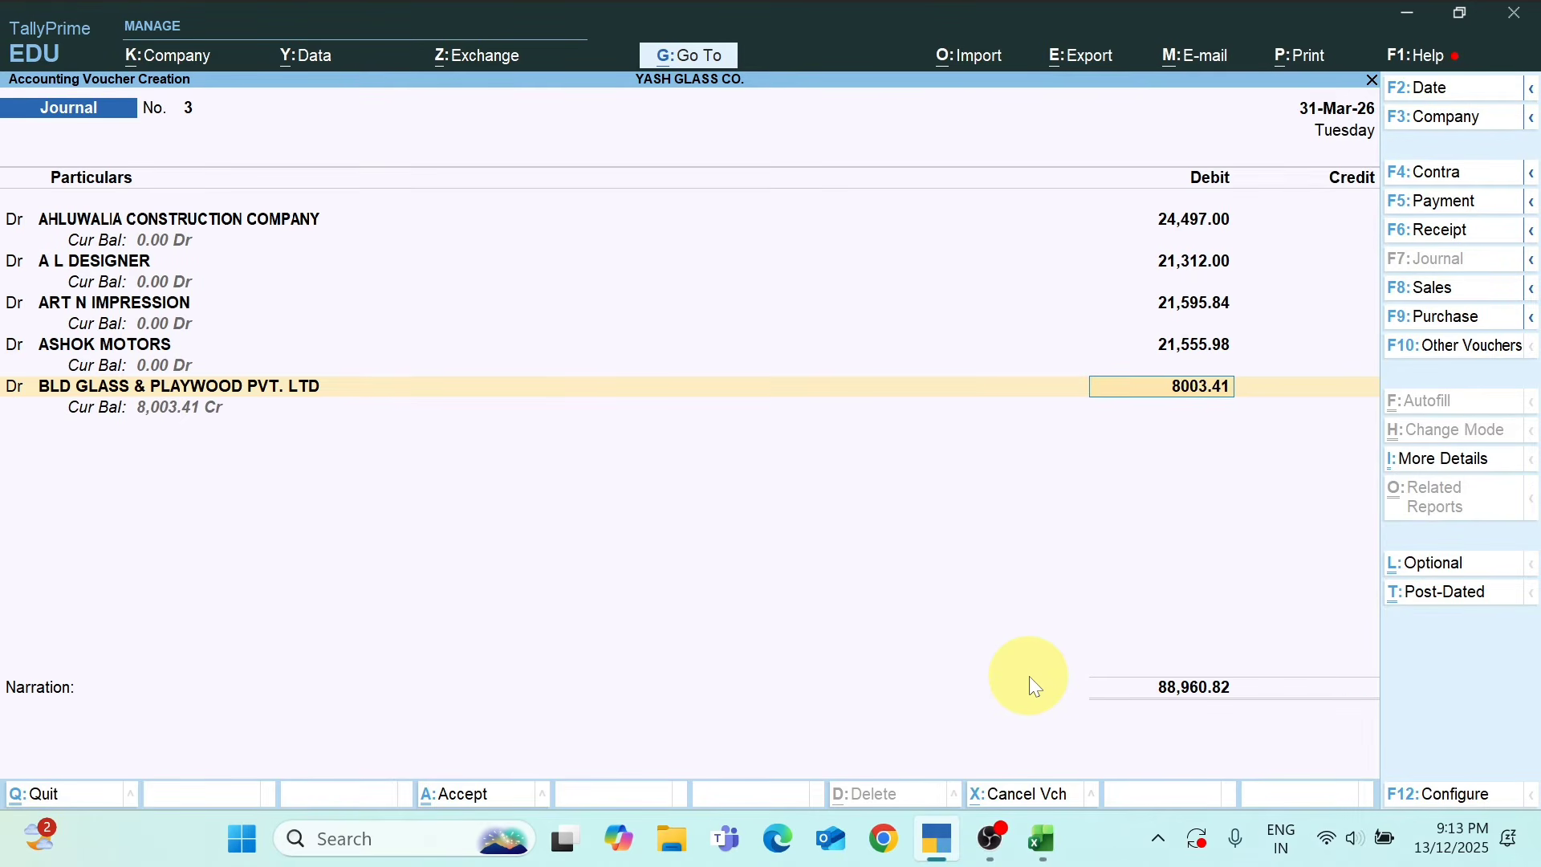
pyautogui.press('Return')
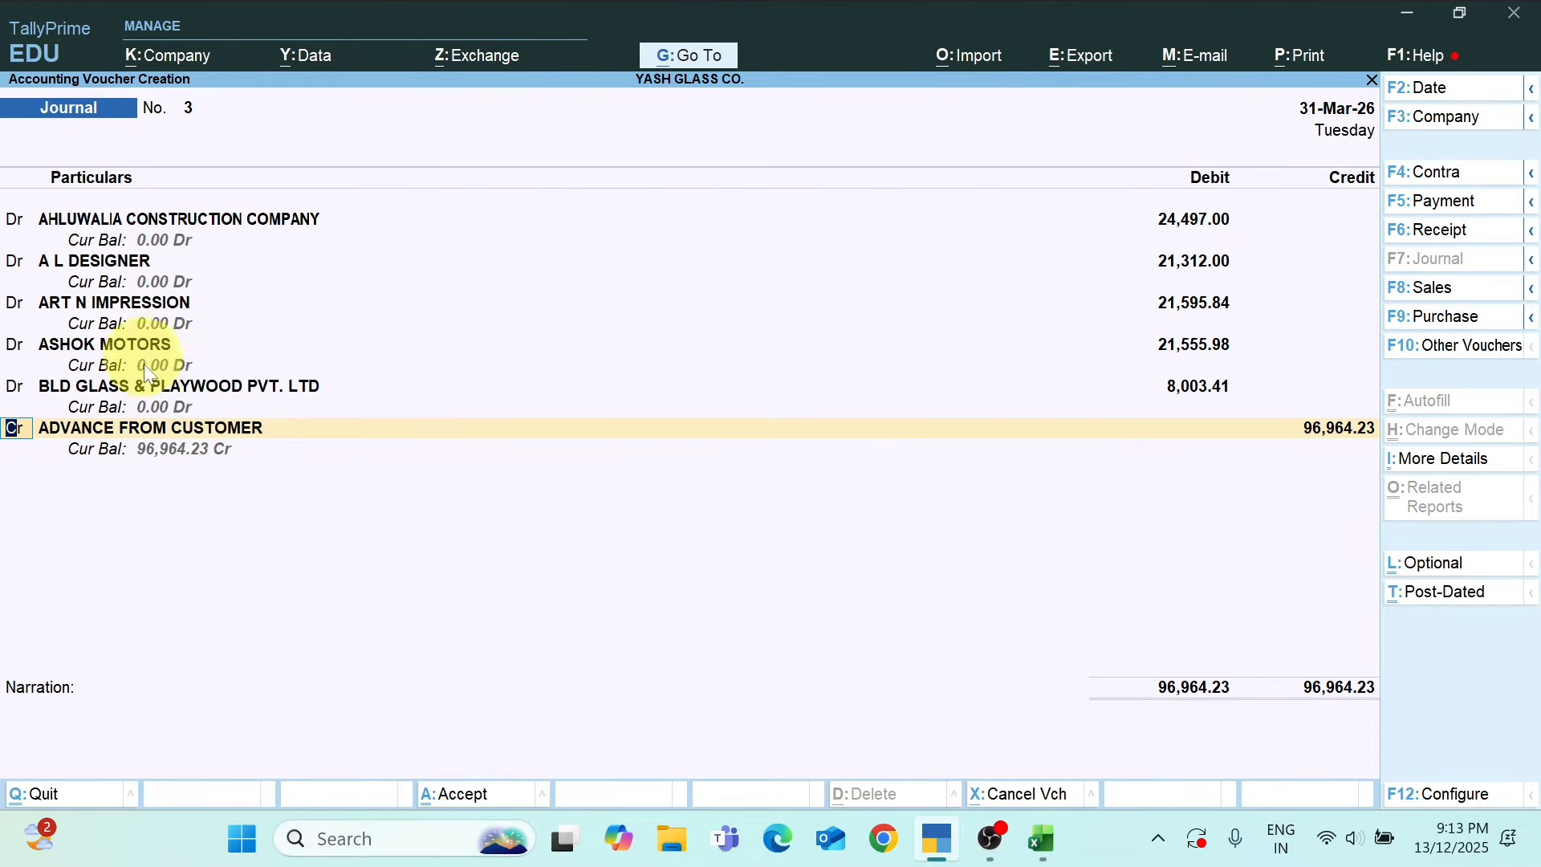
# Add CONCEPT (LAJPAT NAGAR), the party in Excel row 27, as the sixth debit line with an amount of 30,000
pyautogui.press('Return')
pyautogui.hotkey('alt', 'Tab')
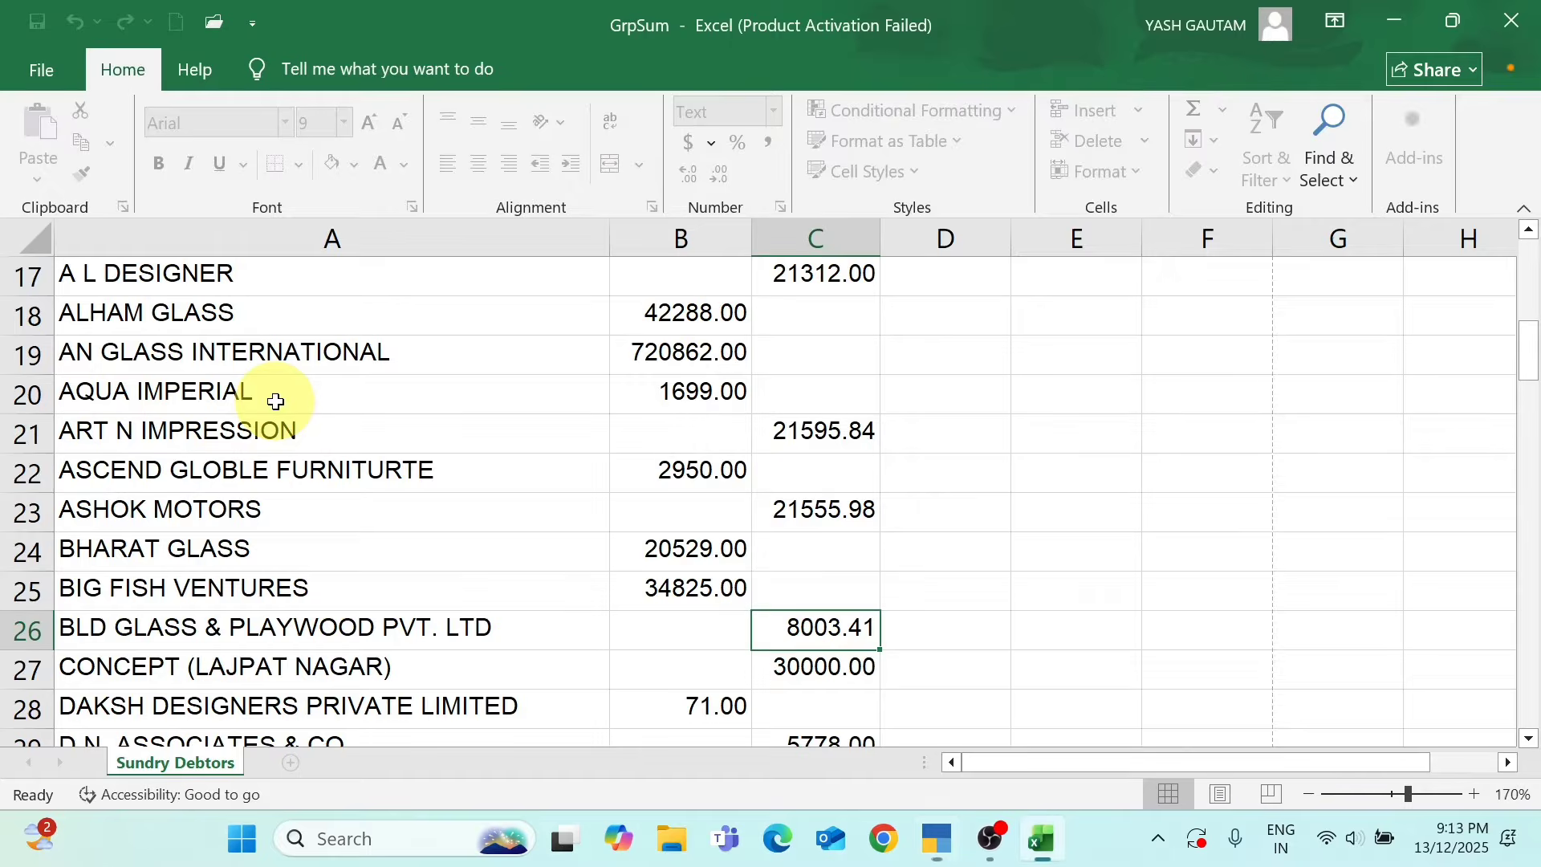
pyautogui.hotkey('alt', 'Tab')
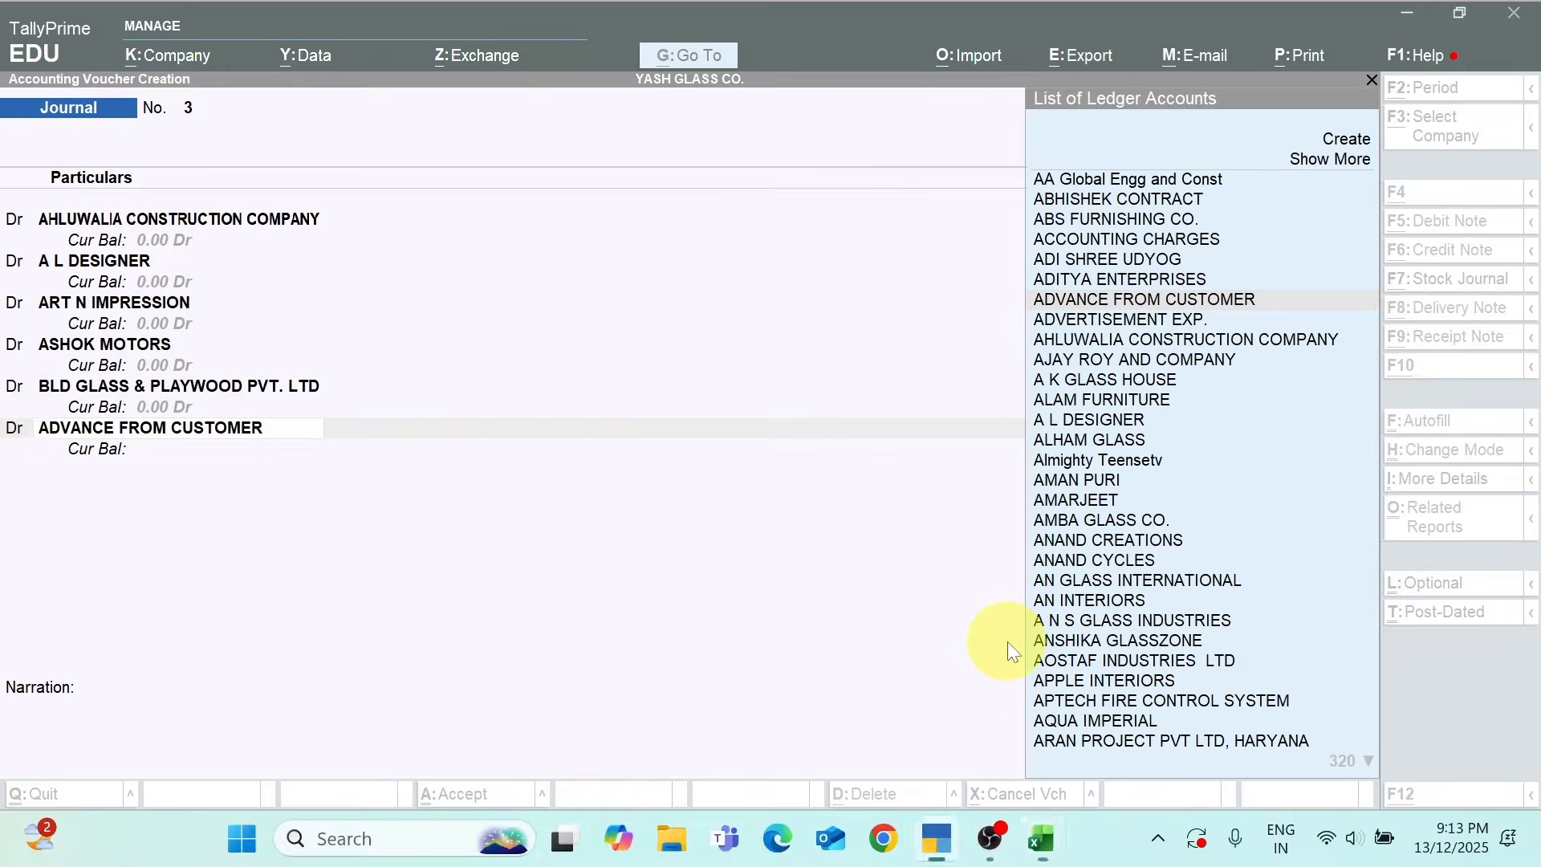
pyautogui.write('CONCE')
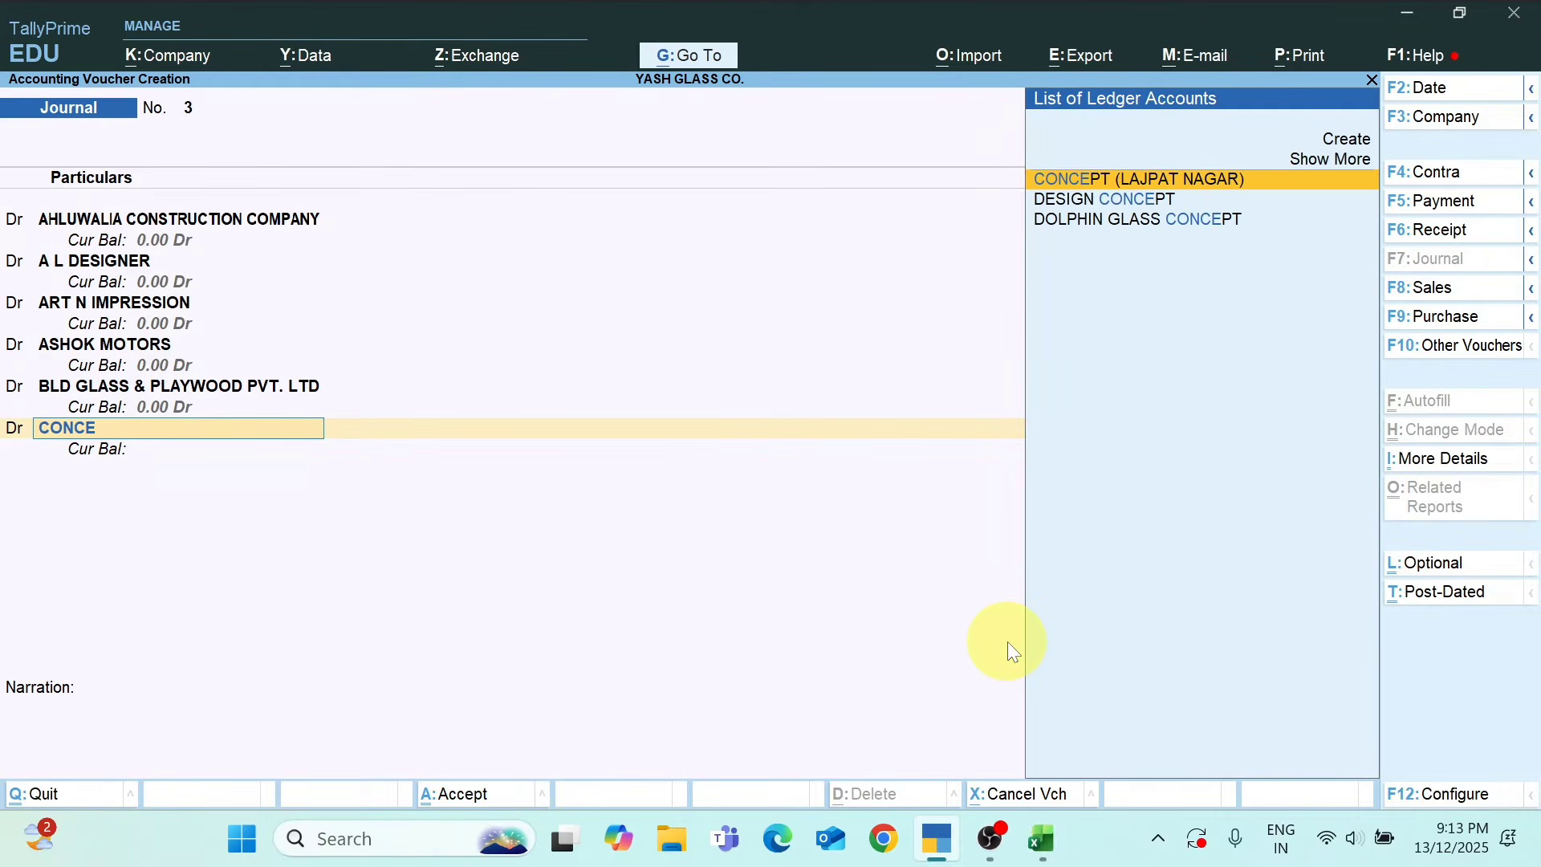
pyautogui.hotkey('alt', 'Tab')
pyautogui.hotkey('alt', 'Tab')
pyautogui.press('Return')
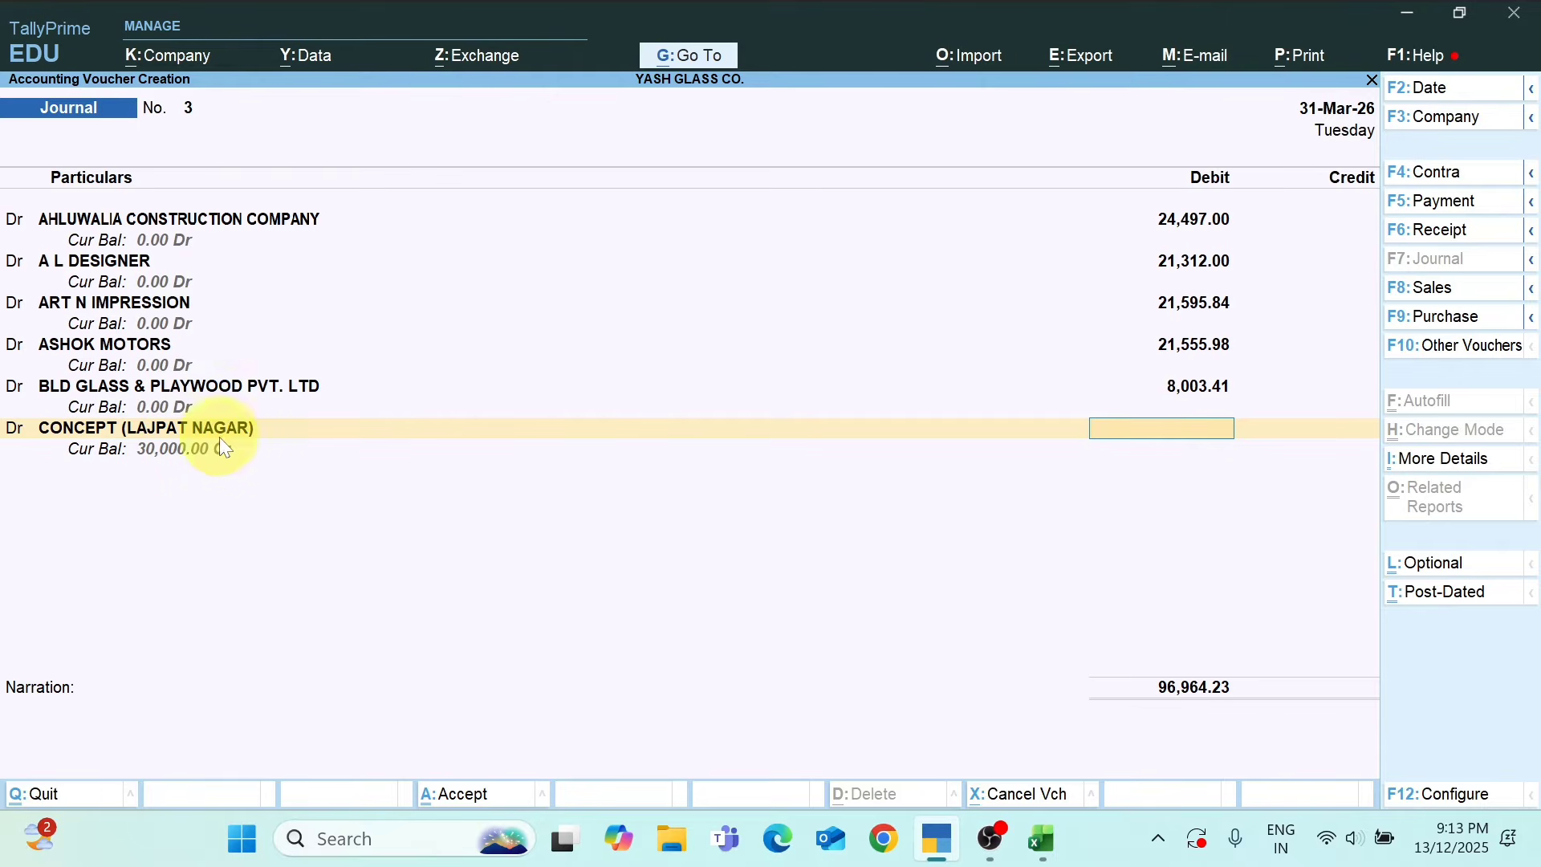
pyautogui.write('30')
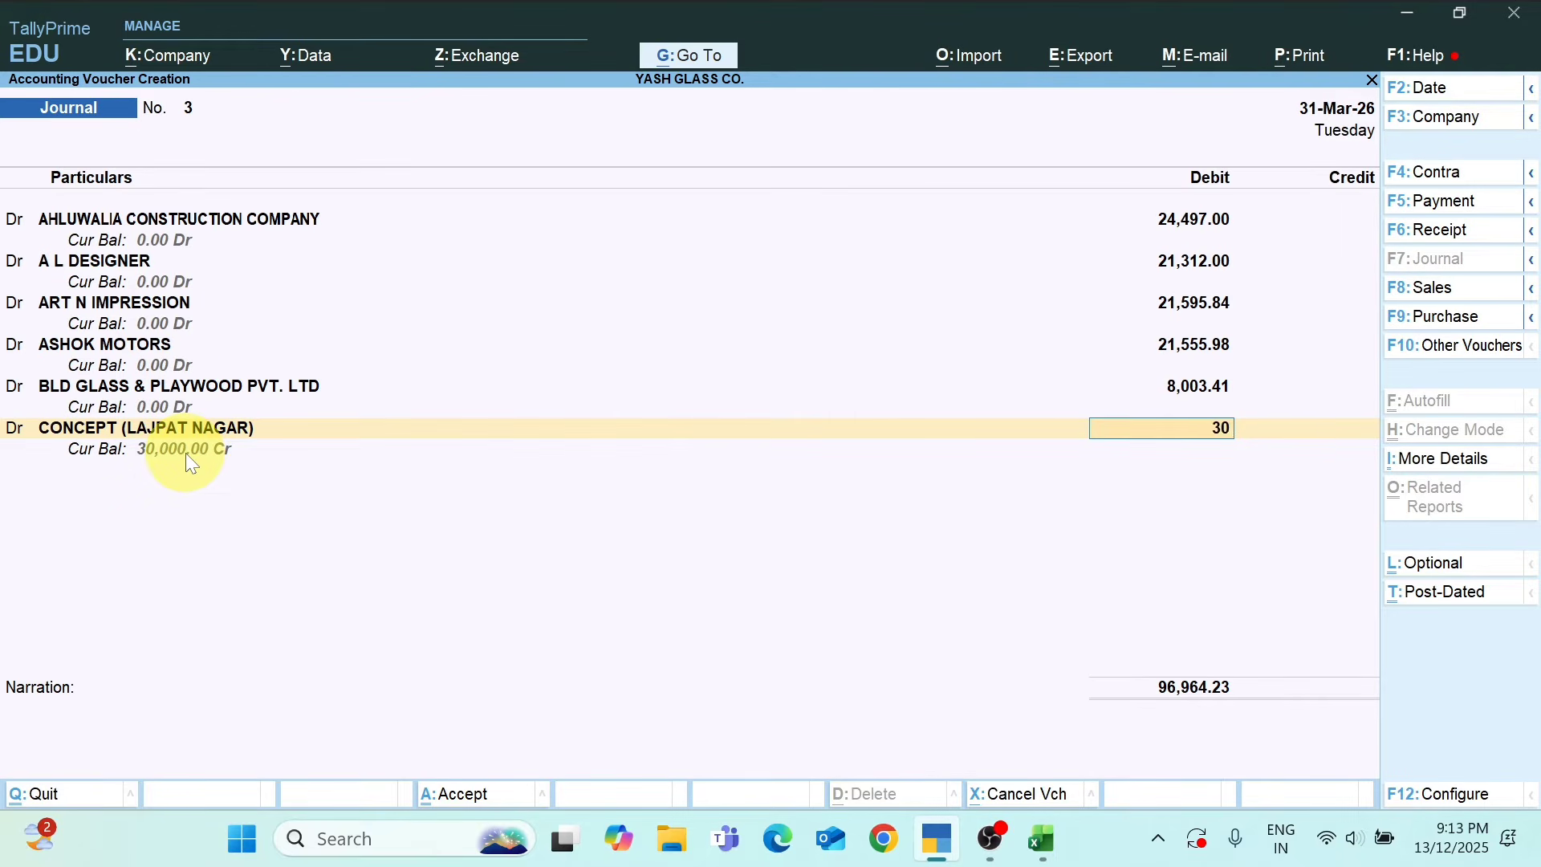
pyautogui.write(',000')
pyautogui.press('Return')
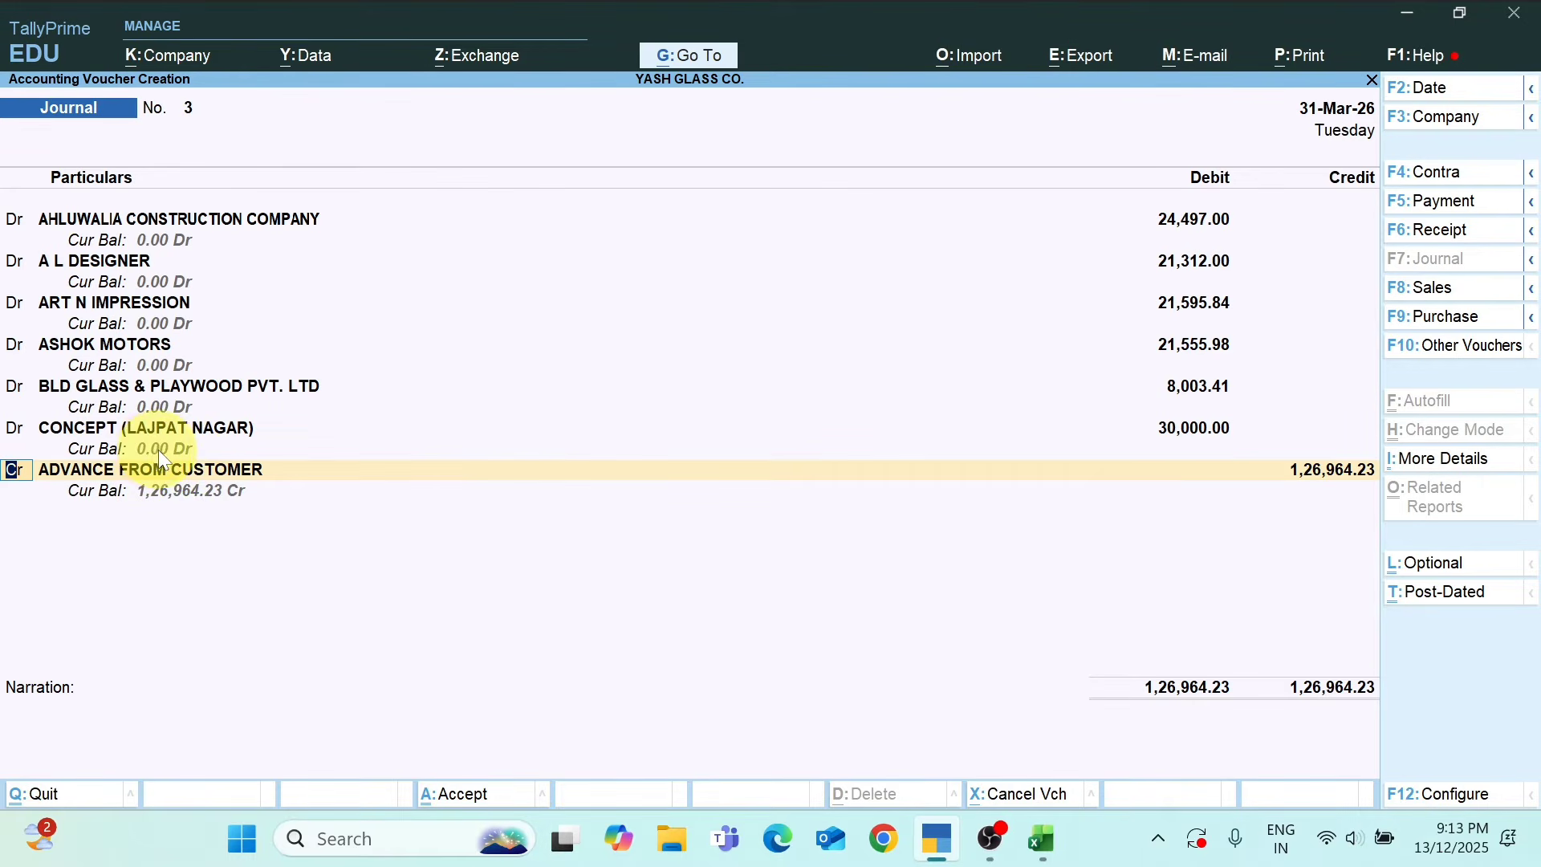
# Add D.N. ASSOCIATES & CO., the credit-balance party in Excel row 29, as the seventh debit line with an amount of 5,778
pyautogui.hotkey('alt', 'Tab')
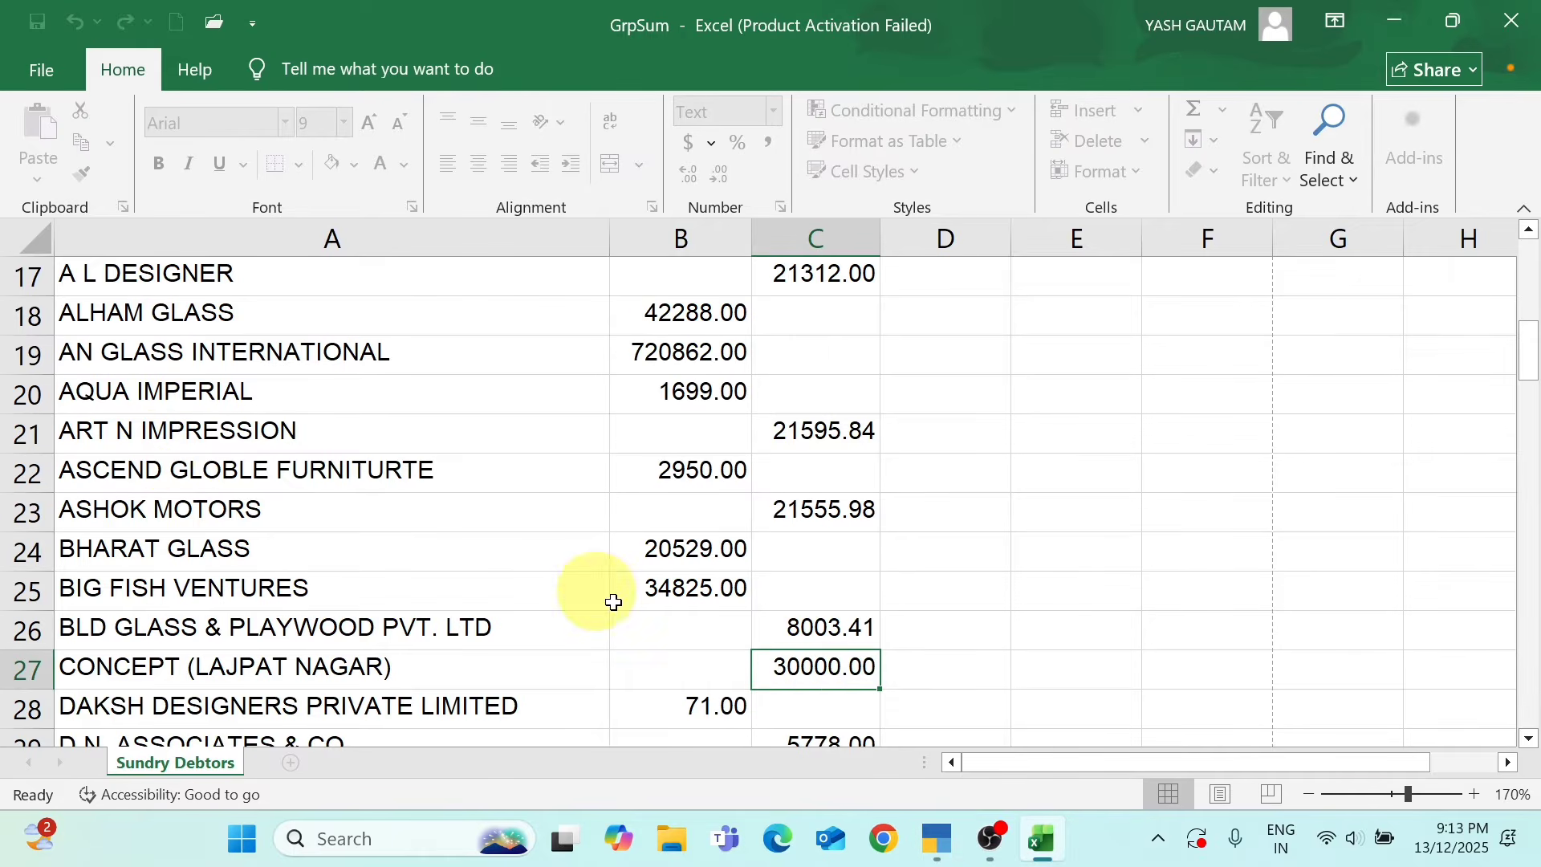
pyautogui.press('Down')
pyautogui.press('Down')
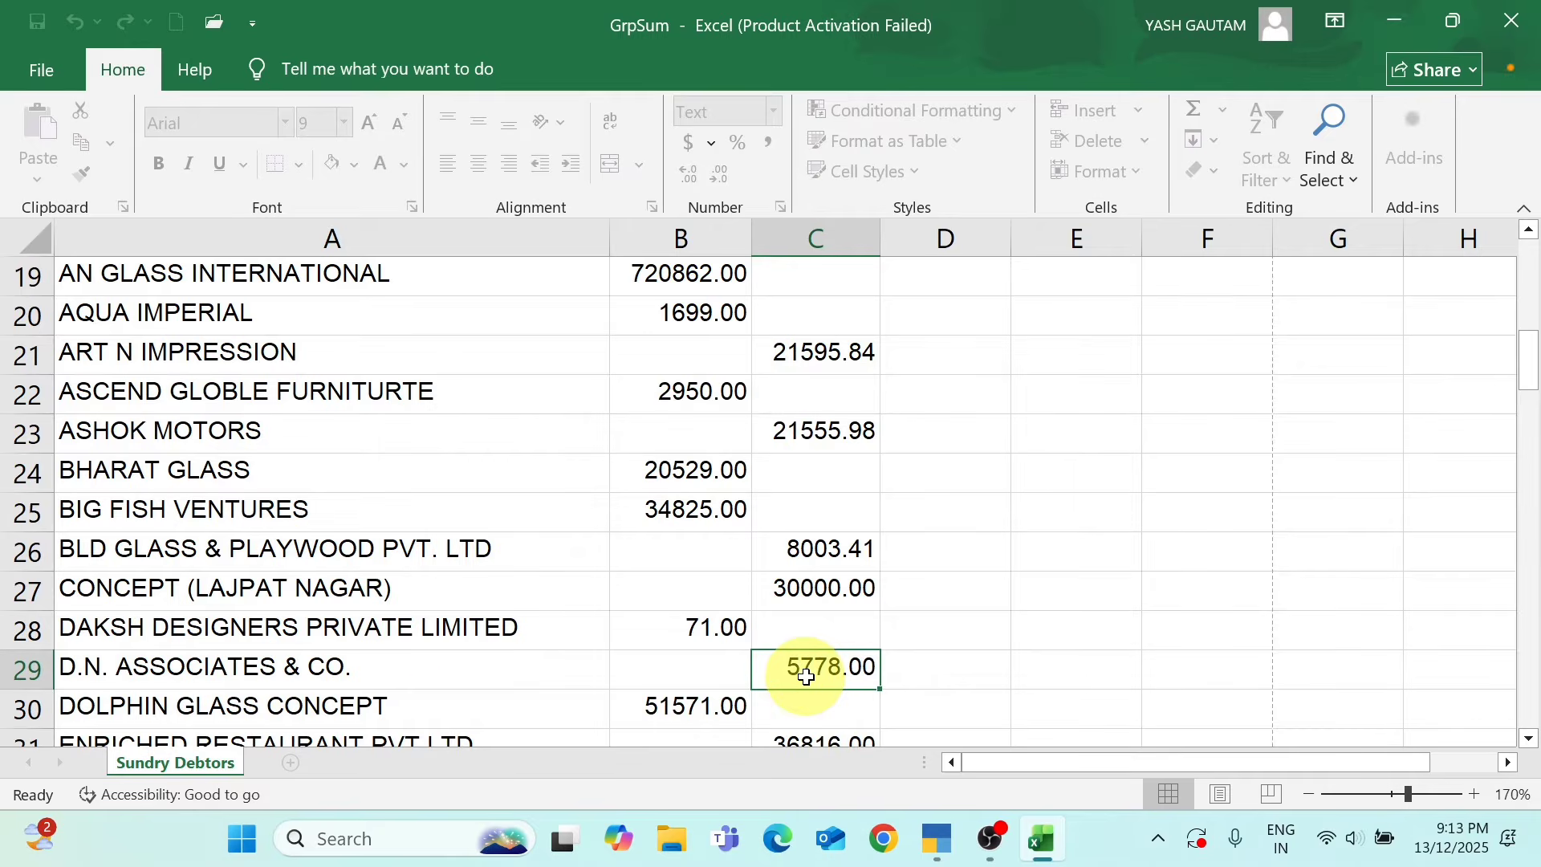
pyautogui.hotkey('alt', 'Tab')
pyautogui.write('D')
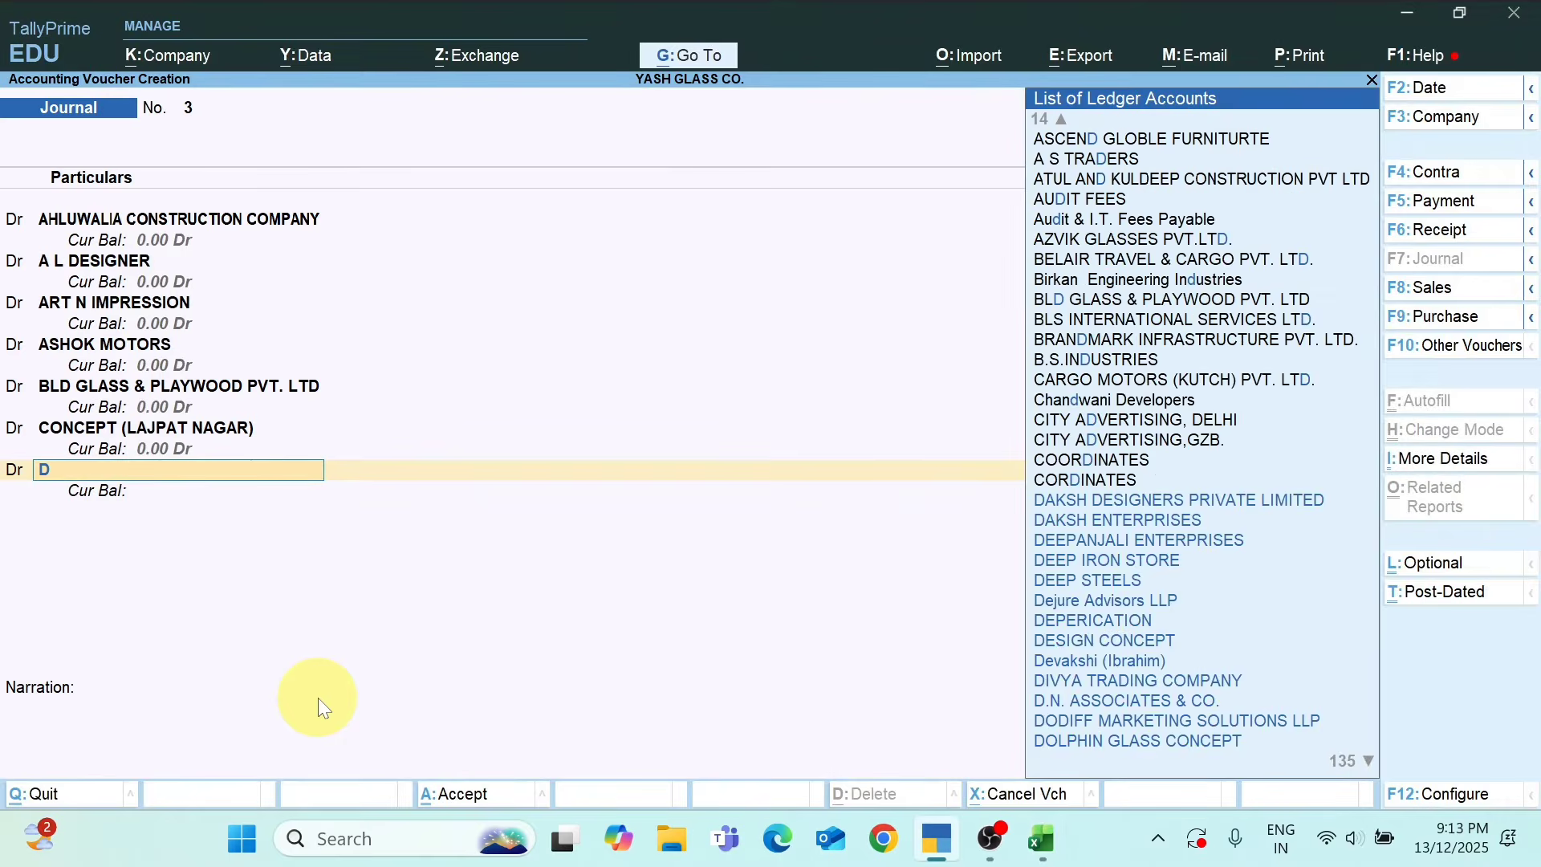
pyautogui.write('.N')
pyautogui.press('Return')
pyautogui.hotkey('alt', 'Tab')
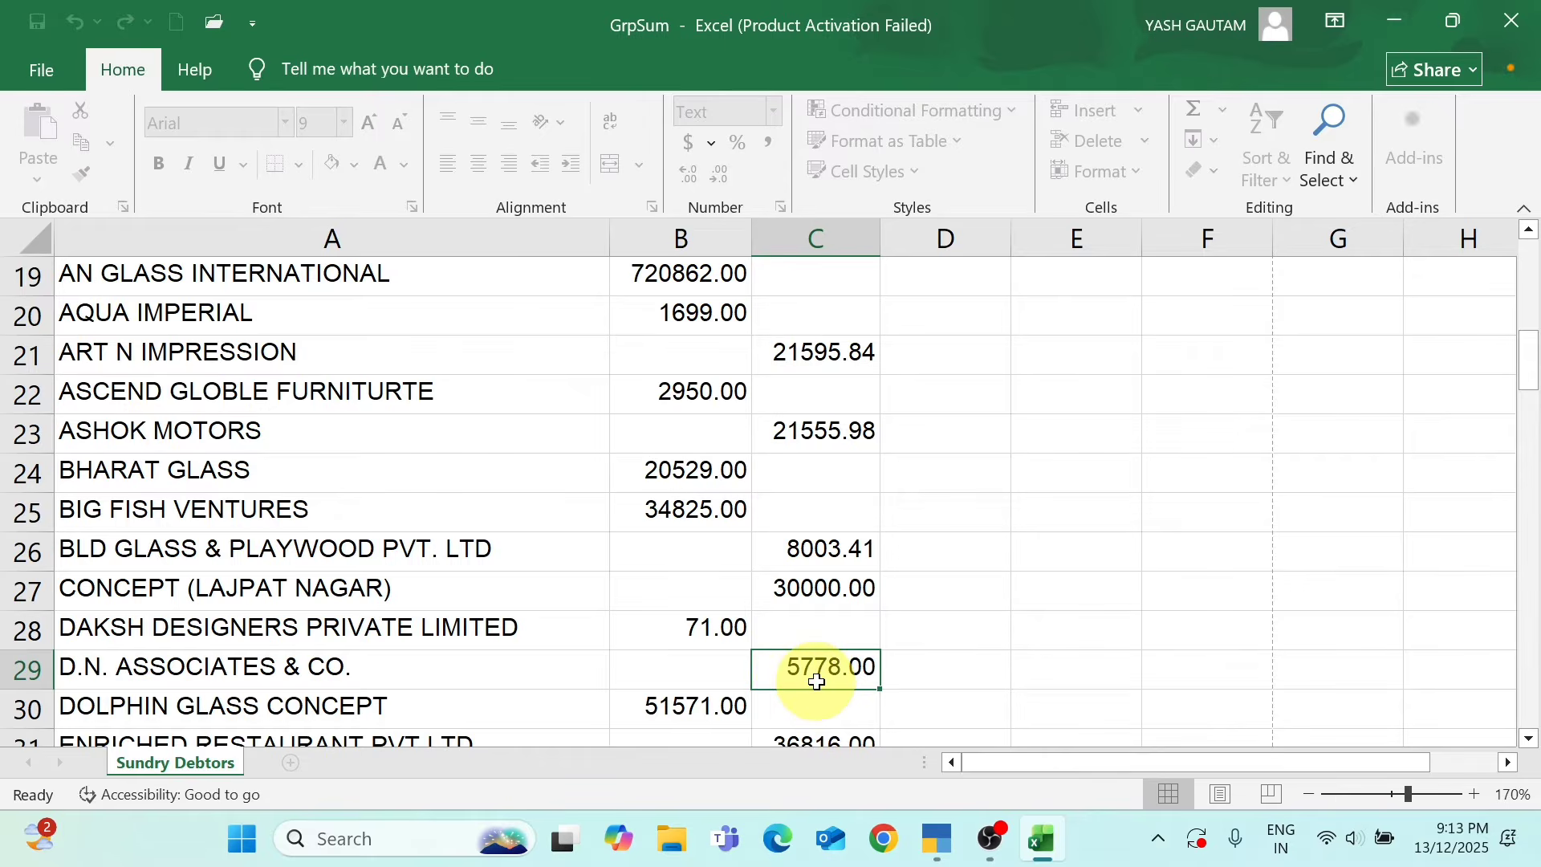
pyautogui.hotkey('alt', 'Tab')
pyautogui.write('5,778')
pyautogui.press('Return')
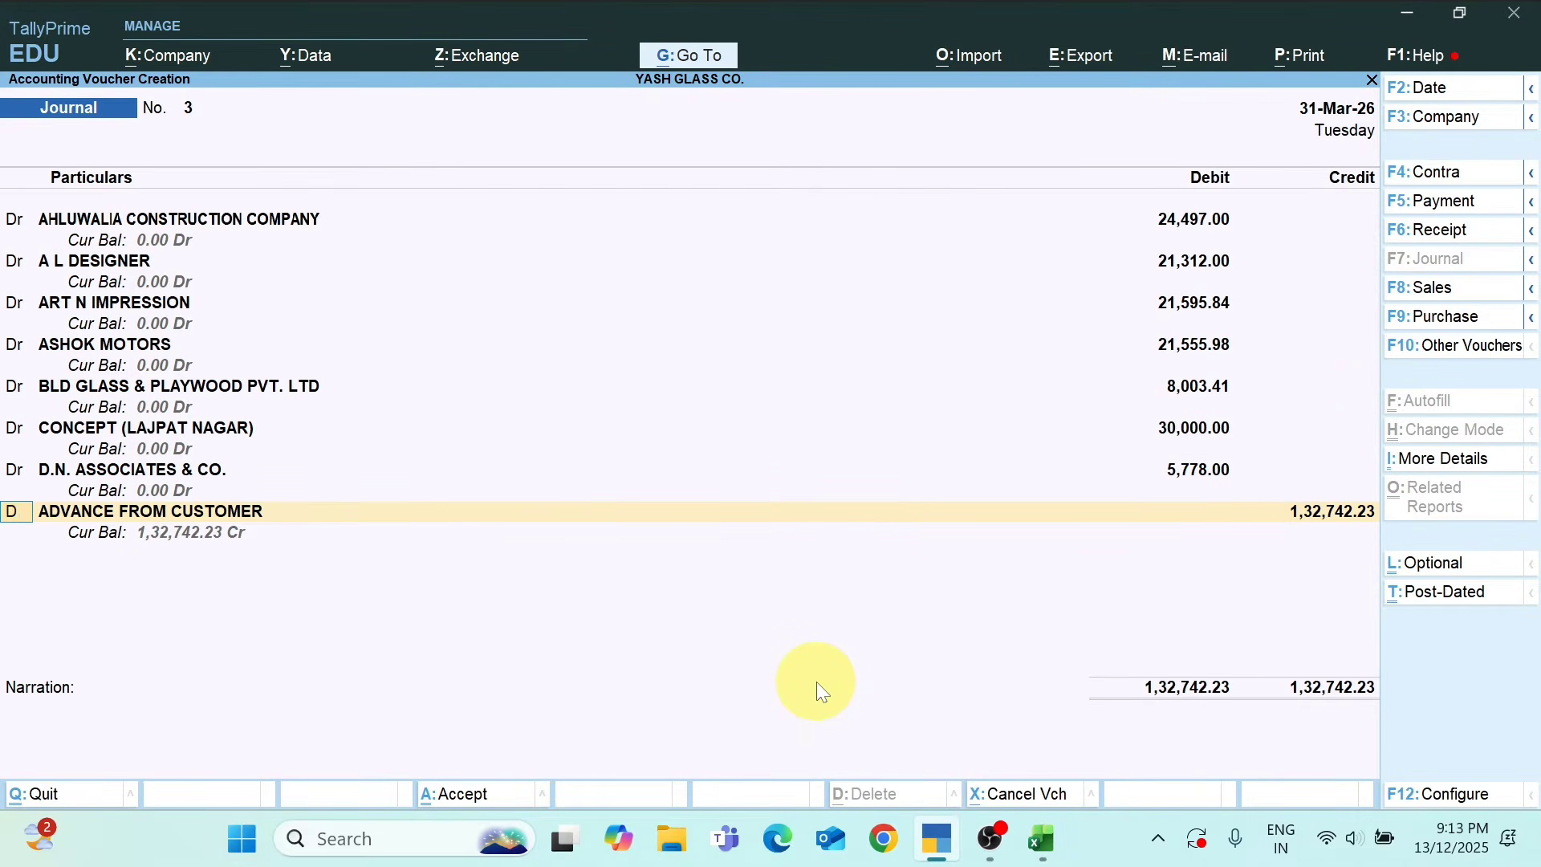
# Add ENRICHED RESTAURANT PVT.LTD., the party in Excel row 31, as the eighth debit line with an amount of 36,816
pyautogui.press('Return')
pyautogui.hotkey('alt', 'Tab')
pyautogui.press('Down')
pyautogui.press('Down')
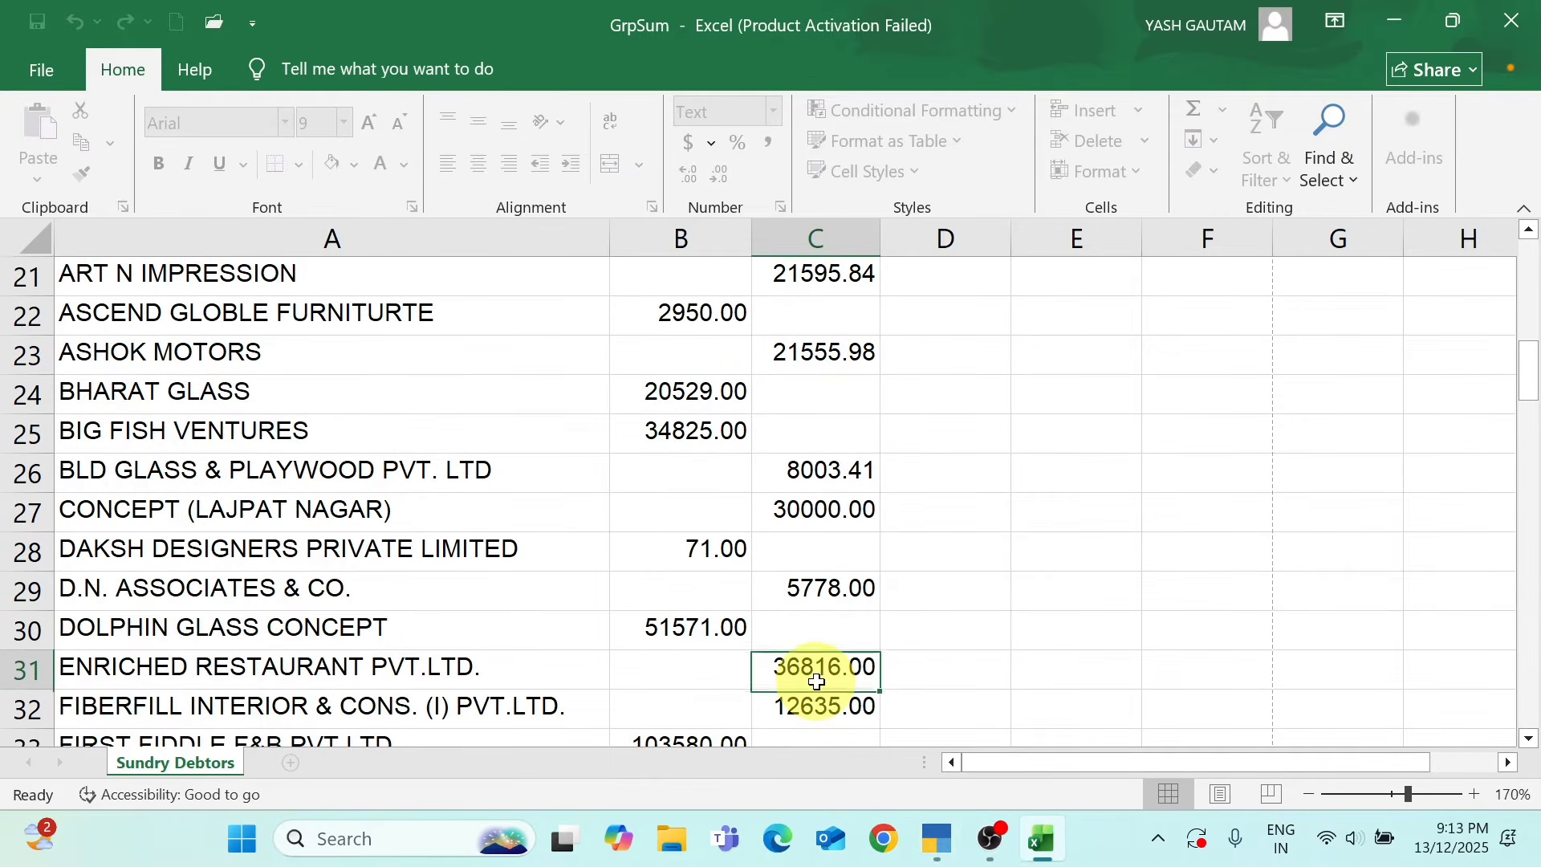
pyautogui.hotkey('alt', 'Tab')
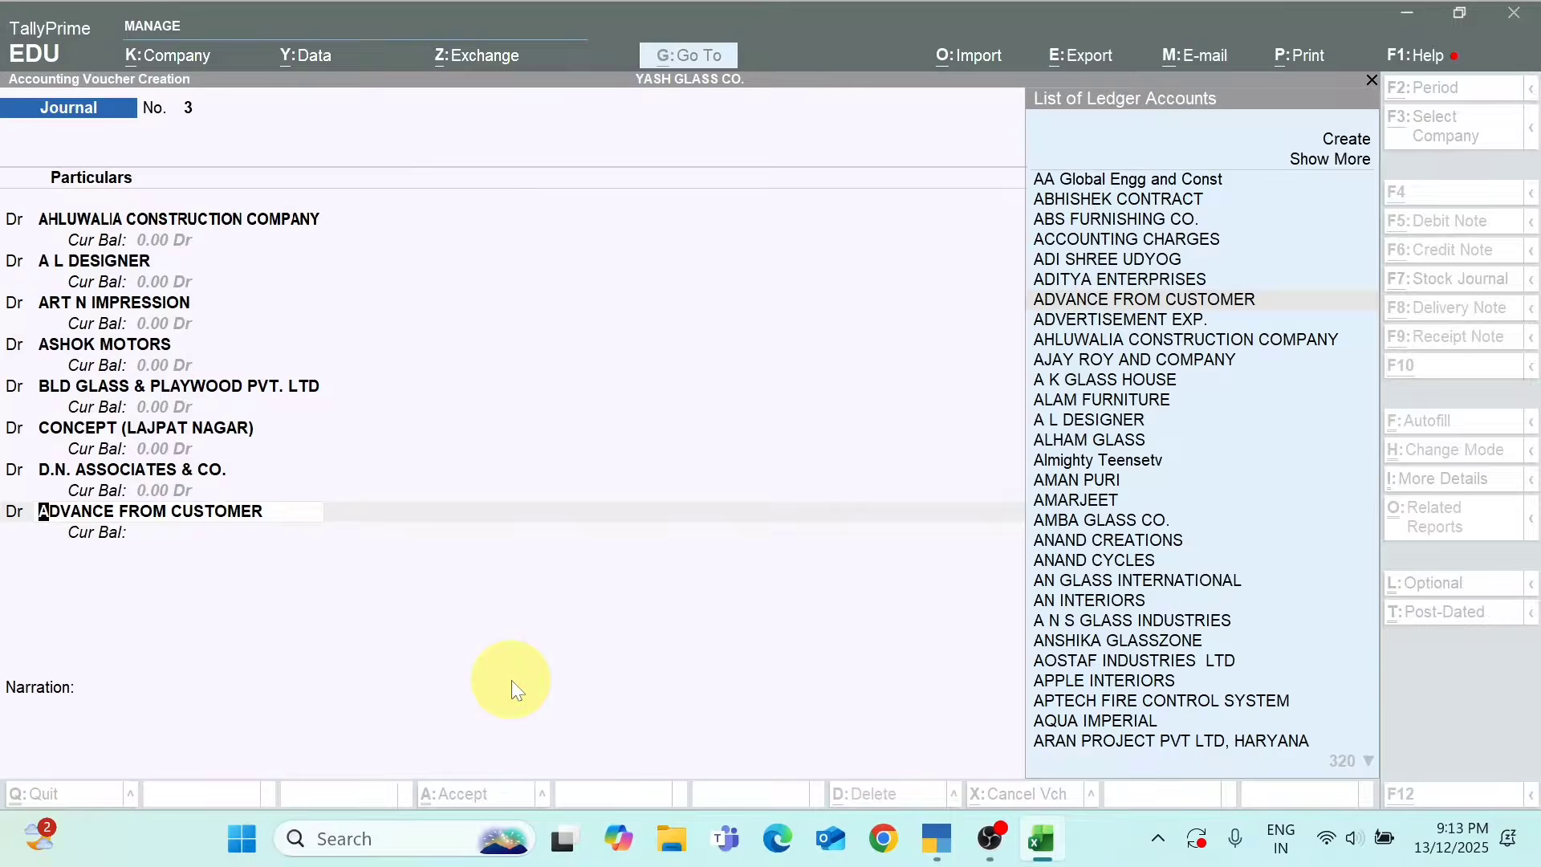
pyautogui.write('ENR')
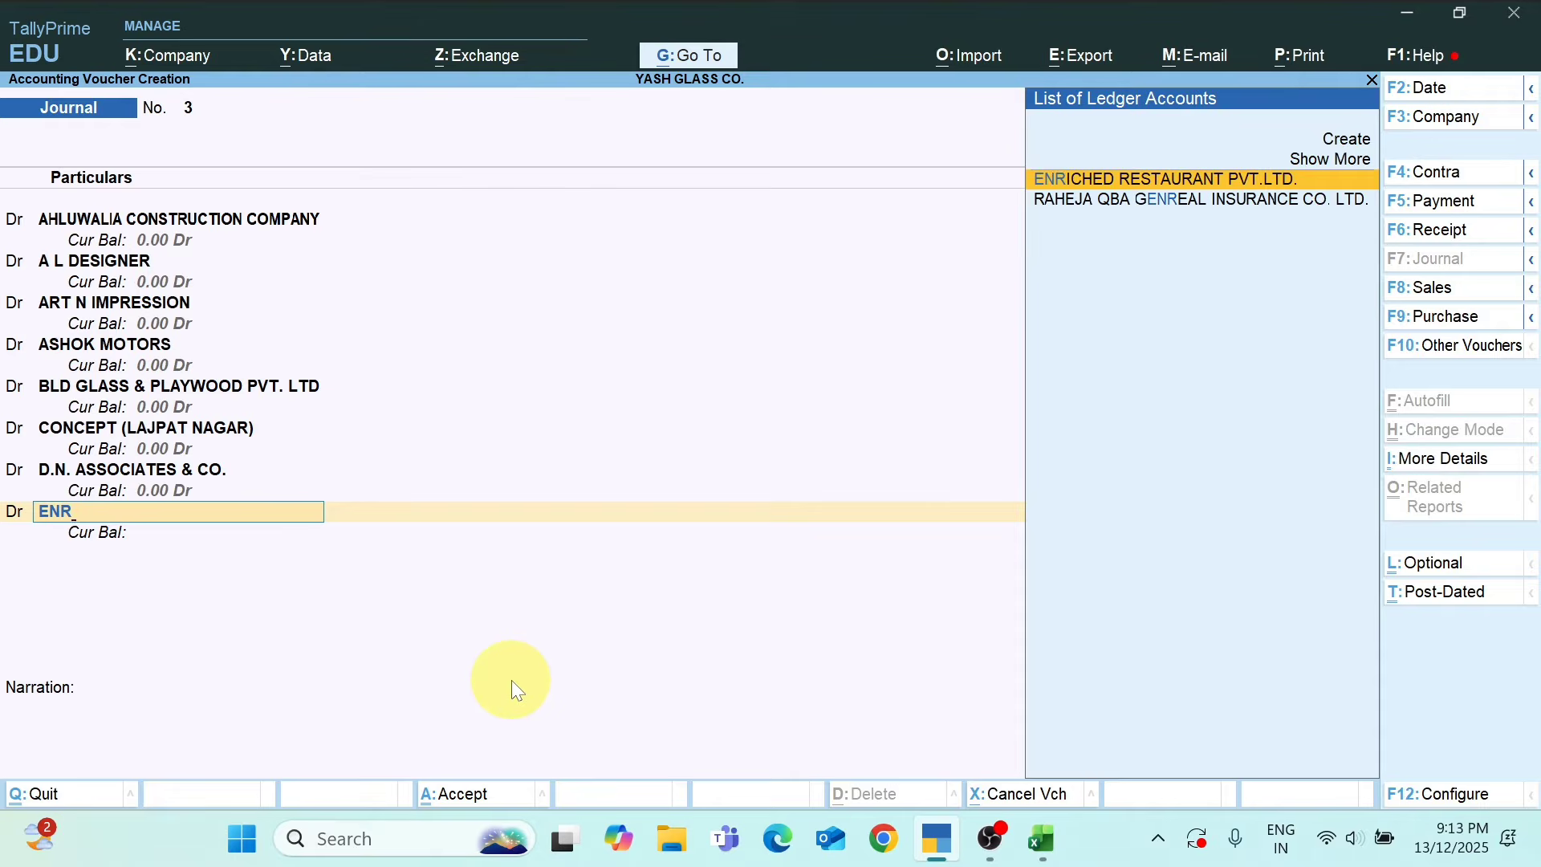
pyautogui.press('Return')
pyautogui.hotkey('alt', 'Tab')
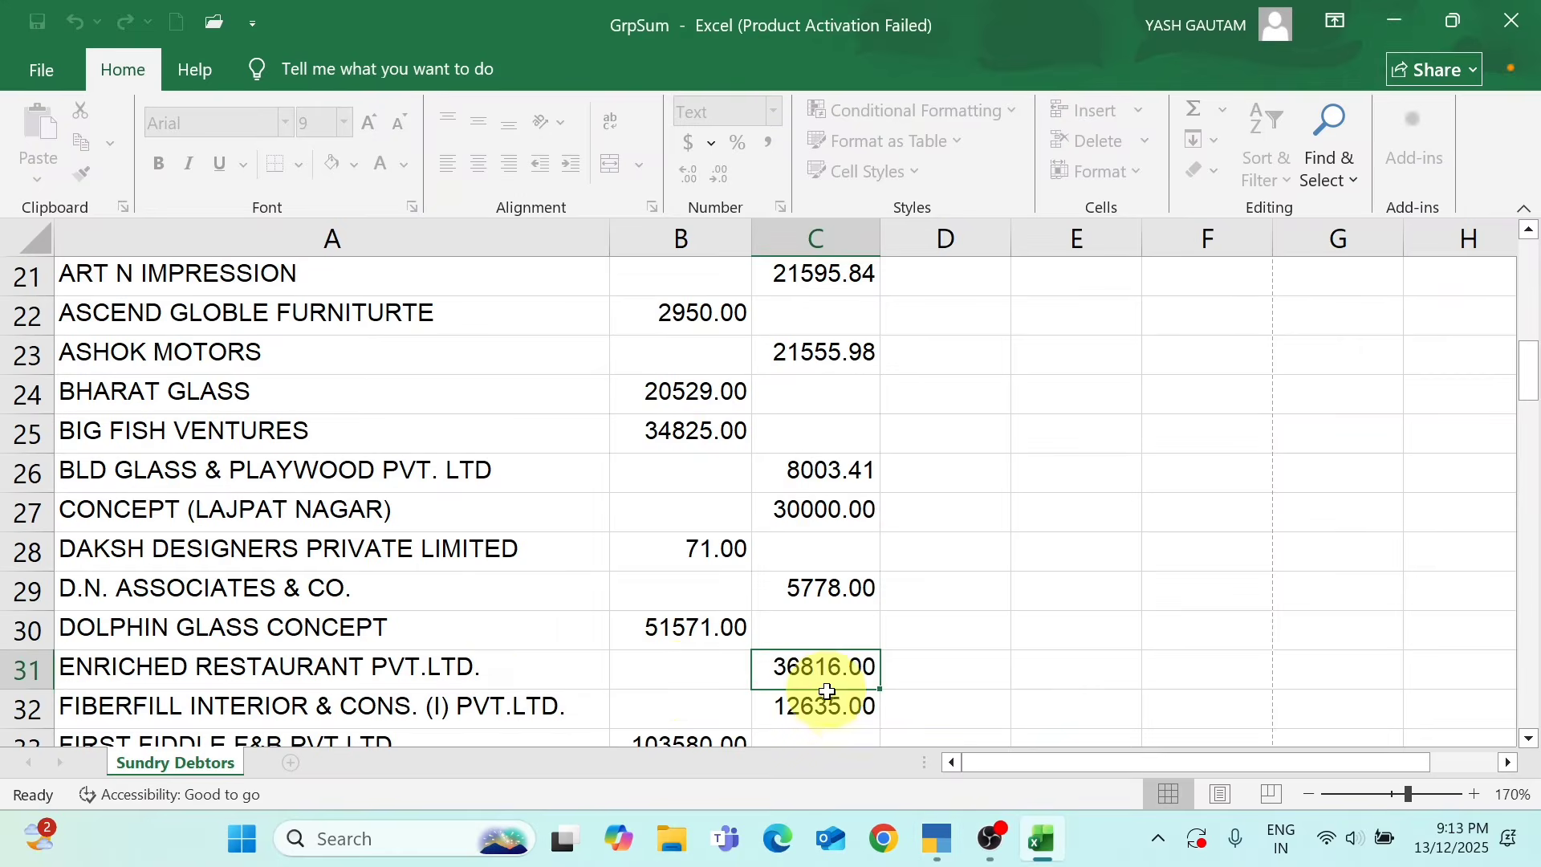
pyautogui.hotkey('alt', 'Tab')
pyautogui.write('36,816')
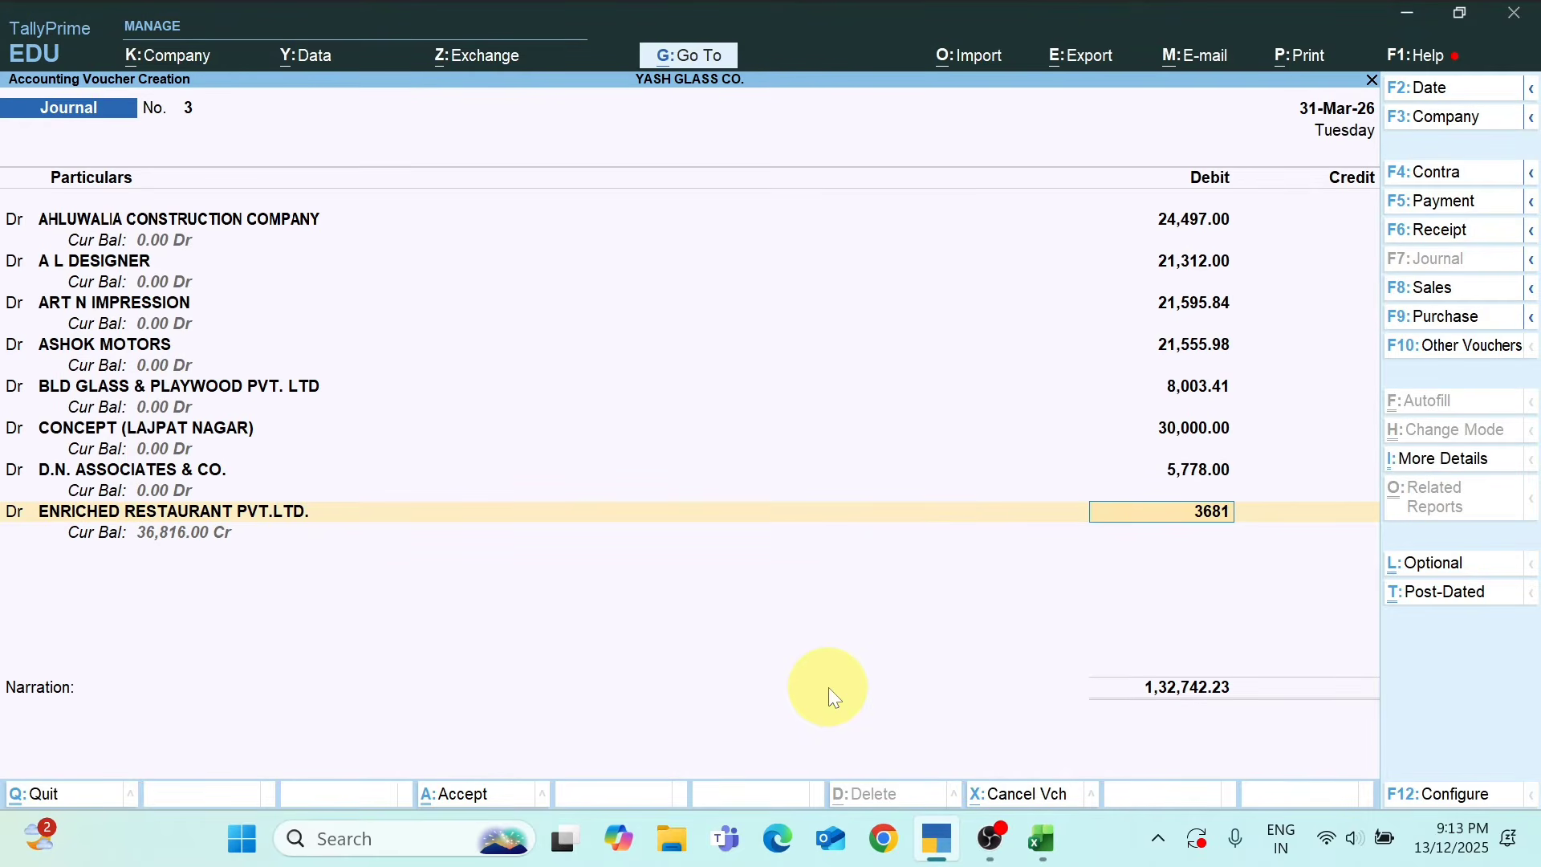
pyautogui.press('Return')
# Start the ninth debit line and choose FIBERFILL INTERIOR & CONS. (I) PVT.LTD., the party in Excel row 32, as its ledger
pyautogui.press('Return')
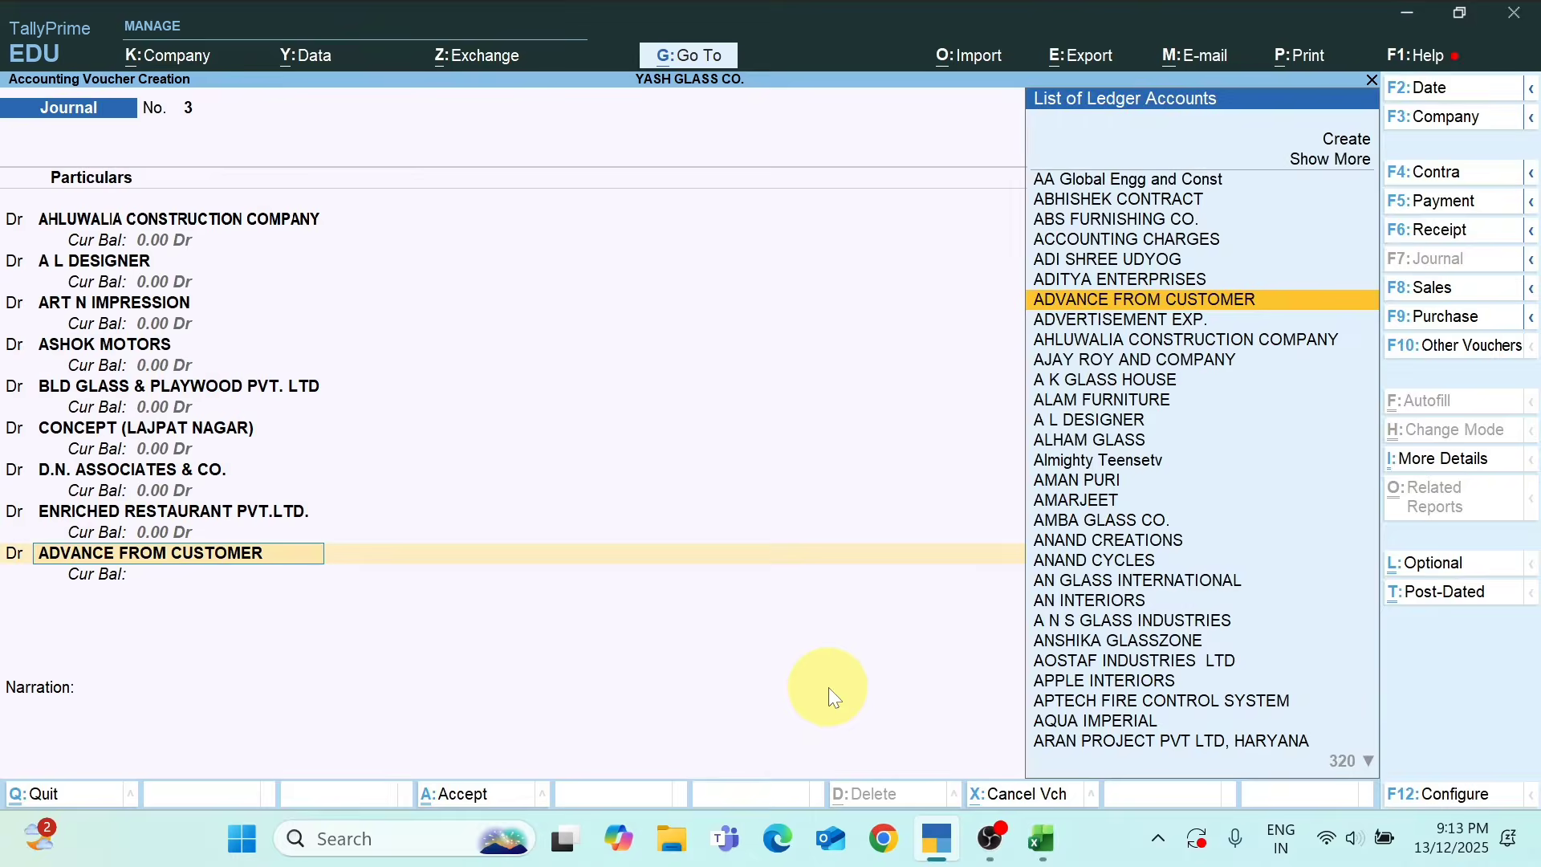
pyautogui.hotkey('alt', 'Tab')
pyautogui.press('Down')
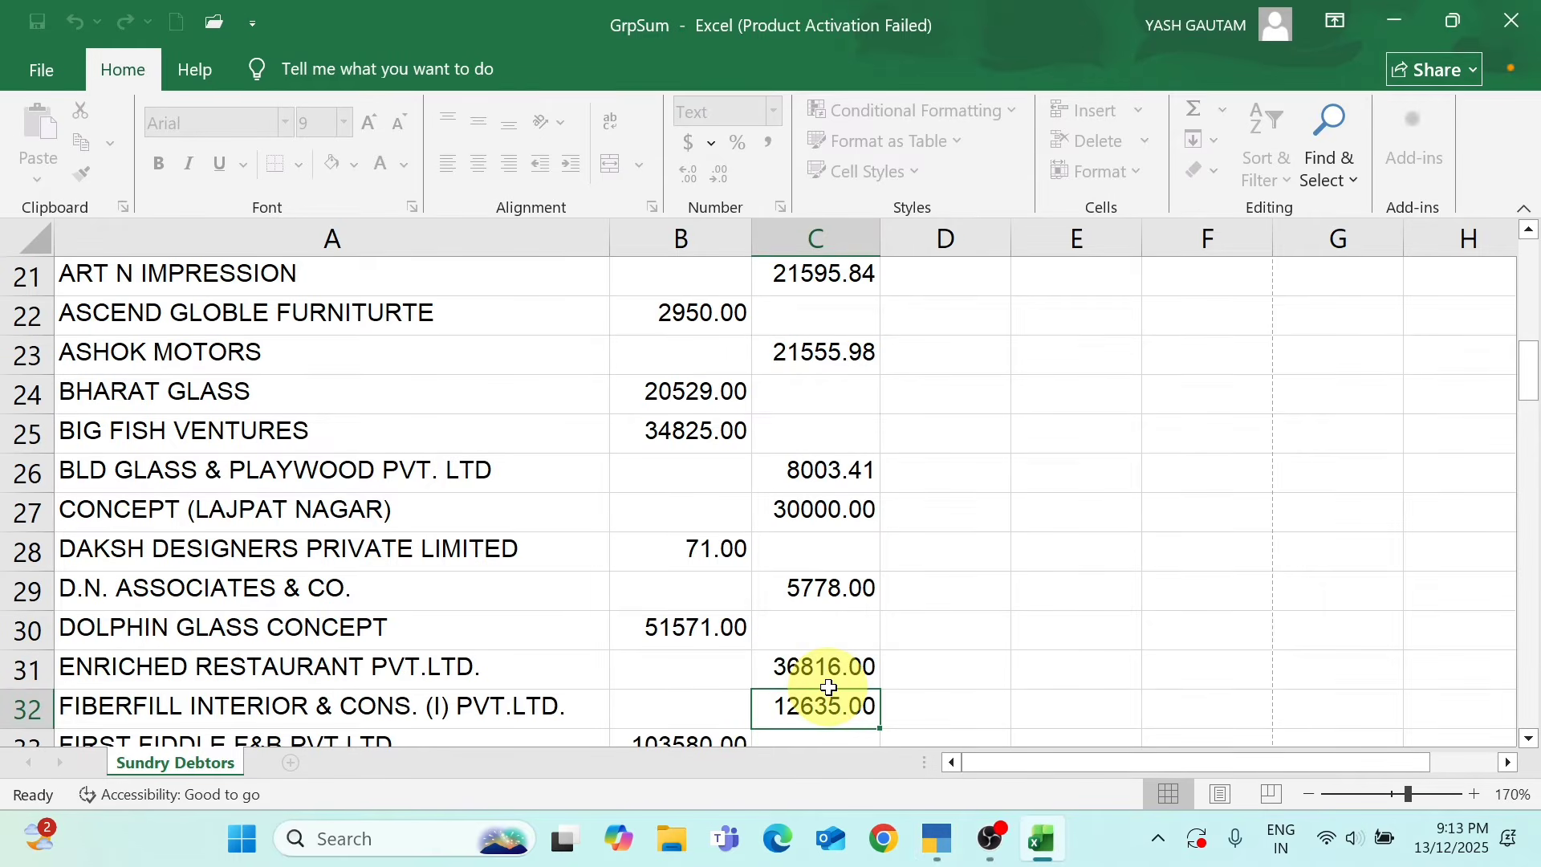
pyautogui.hotkey('alt', 'Tab')
pyautogui.write('FIB')
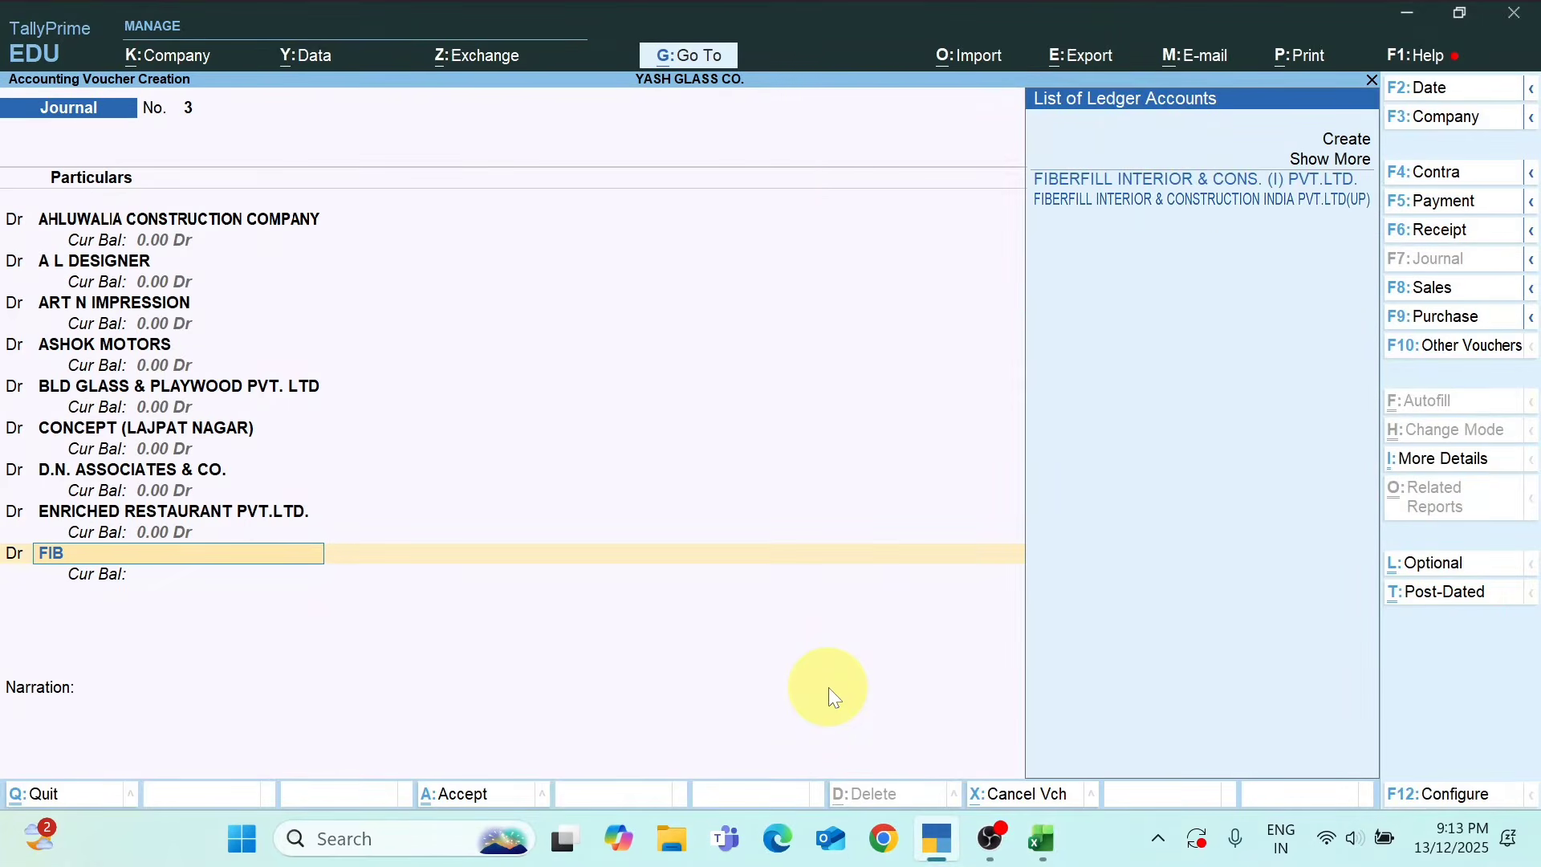
pyautogui.hotkey('alt', 'Tab')
pyautogui.hotkey('alt', 'Tab')
pyautogui.press('Return')
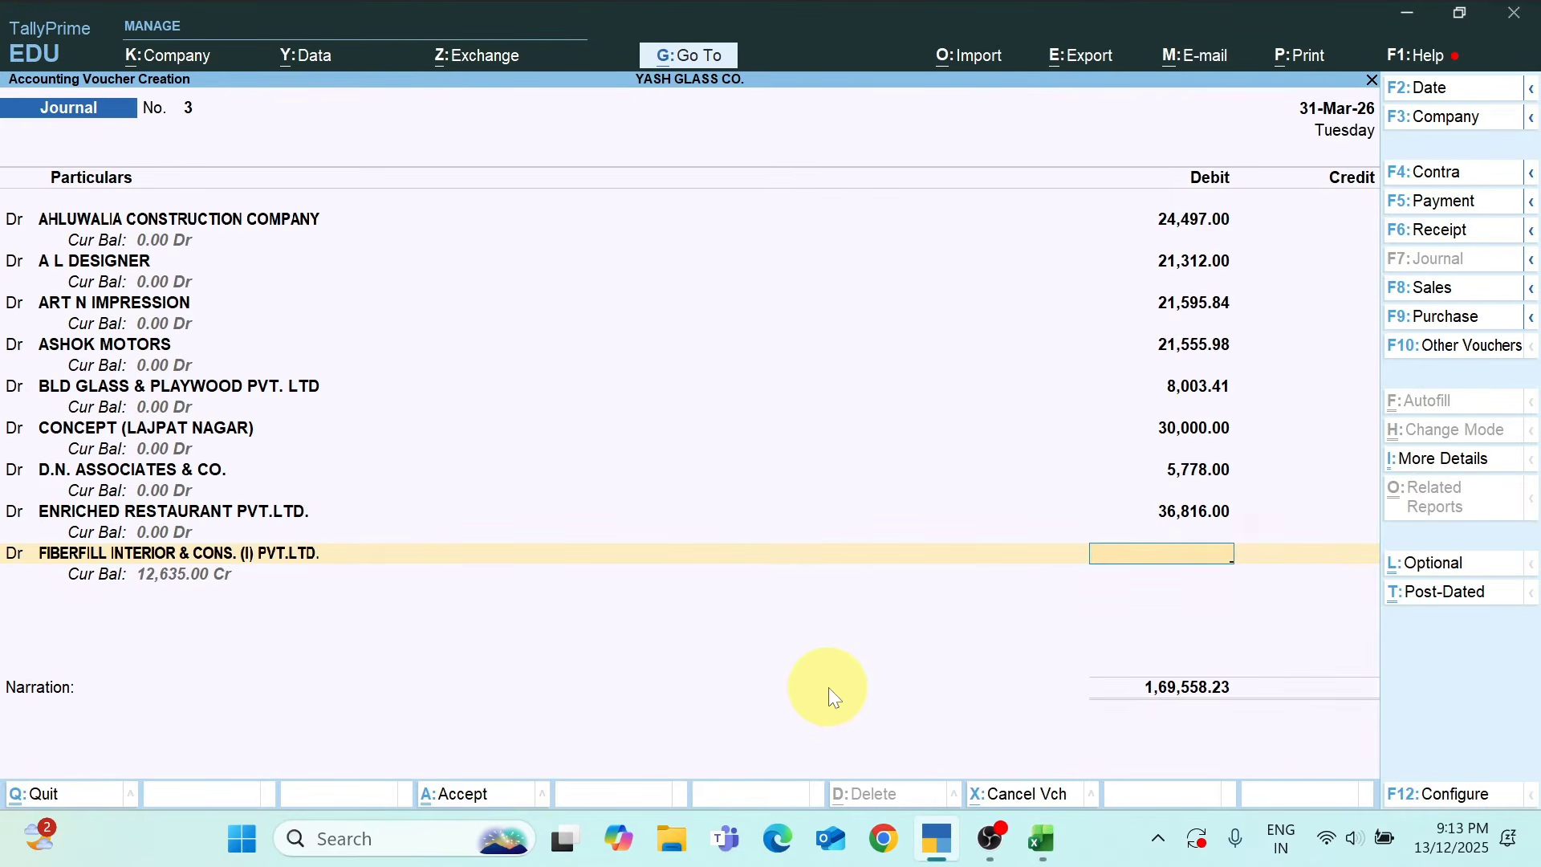
# Check FIBERFILL INTERIOR & CONS. (I) PVT.LTD.'s credit balance in Excel and debit the party 12,635 in the journal
pyautogui.hotkey('alt', 'Tab')
pyautogui.hotkey('alt', 'Tab')
pyautogui.write('123')
pyautogui.press('BackSpace')
pyautogui.write('635')
pyautogui.press('Return')
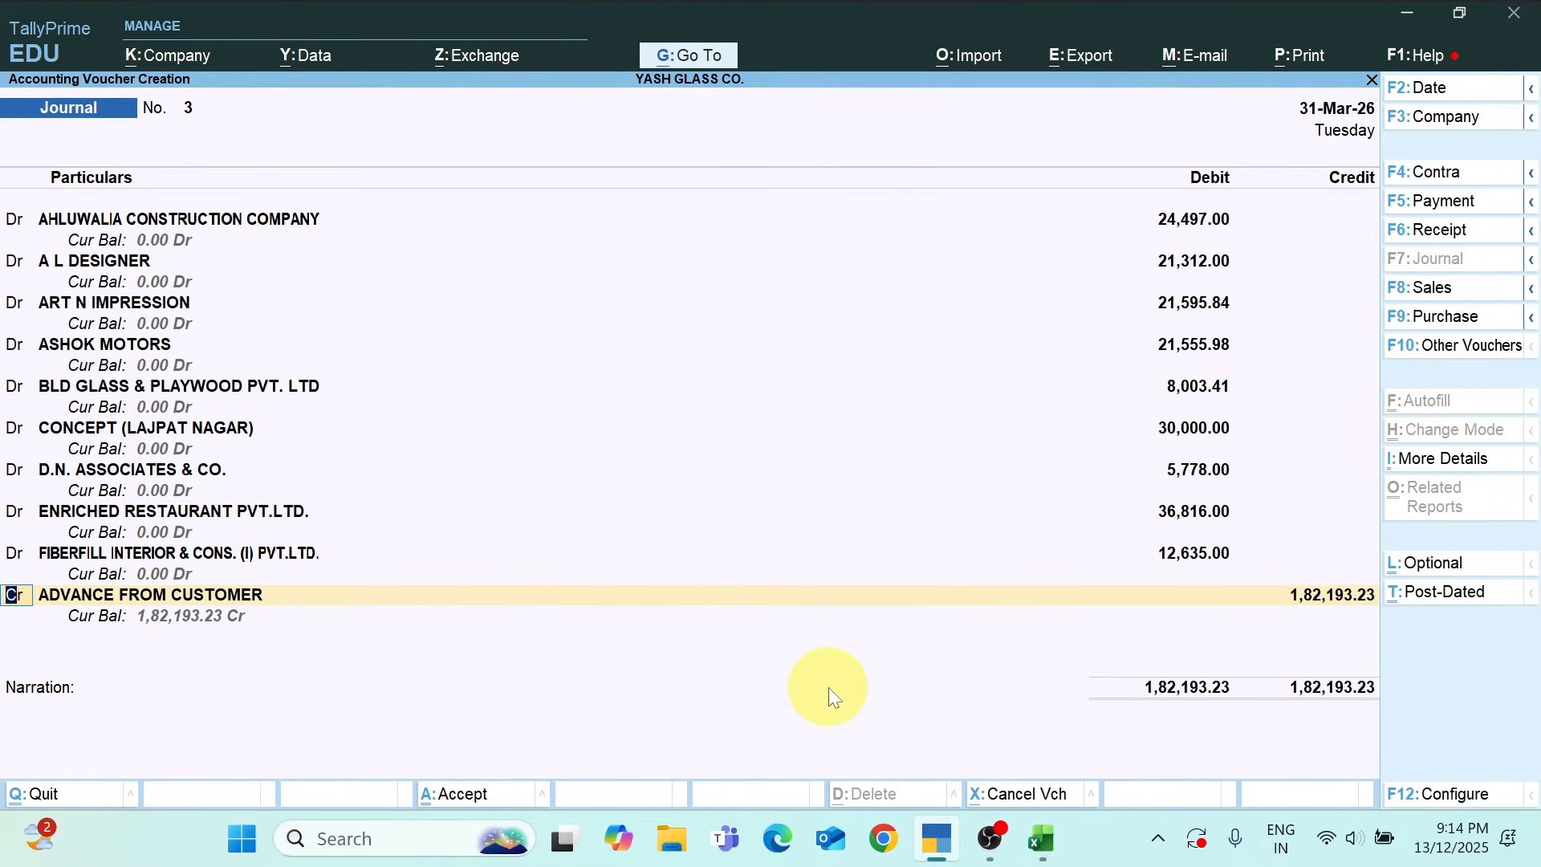
# Look down the Excel Credit column below row 32 and select the next party's credit amount
pyautogui.hotkey('alt', 'Tab')
pyautogui.press('Down')
pyautogui.press('Down')
pyautogui.press('Down')
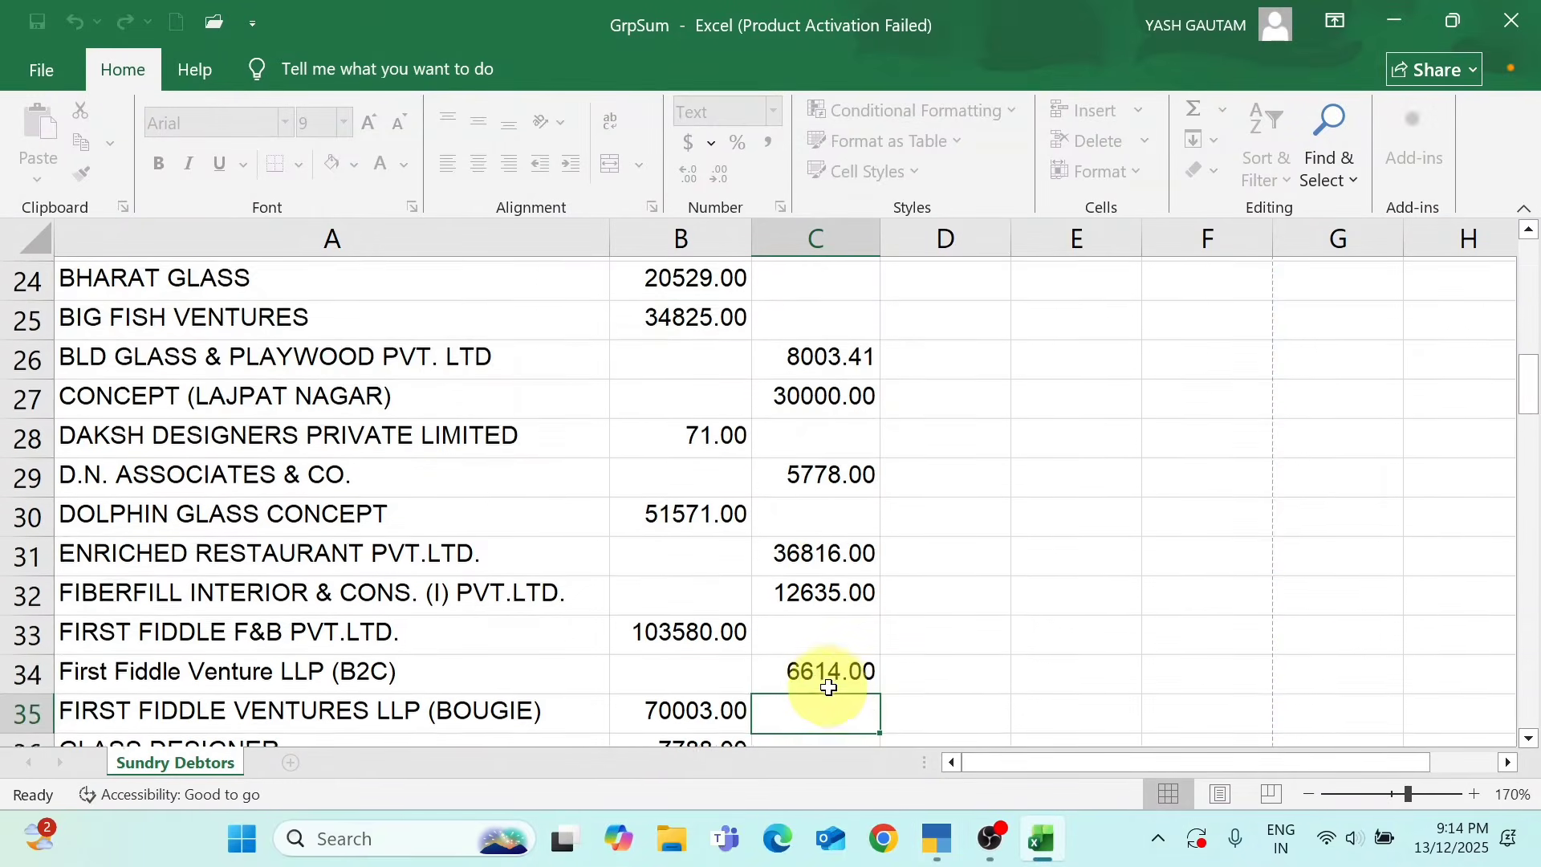
pyautogui.click(828, 688)
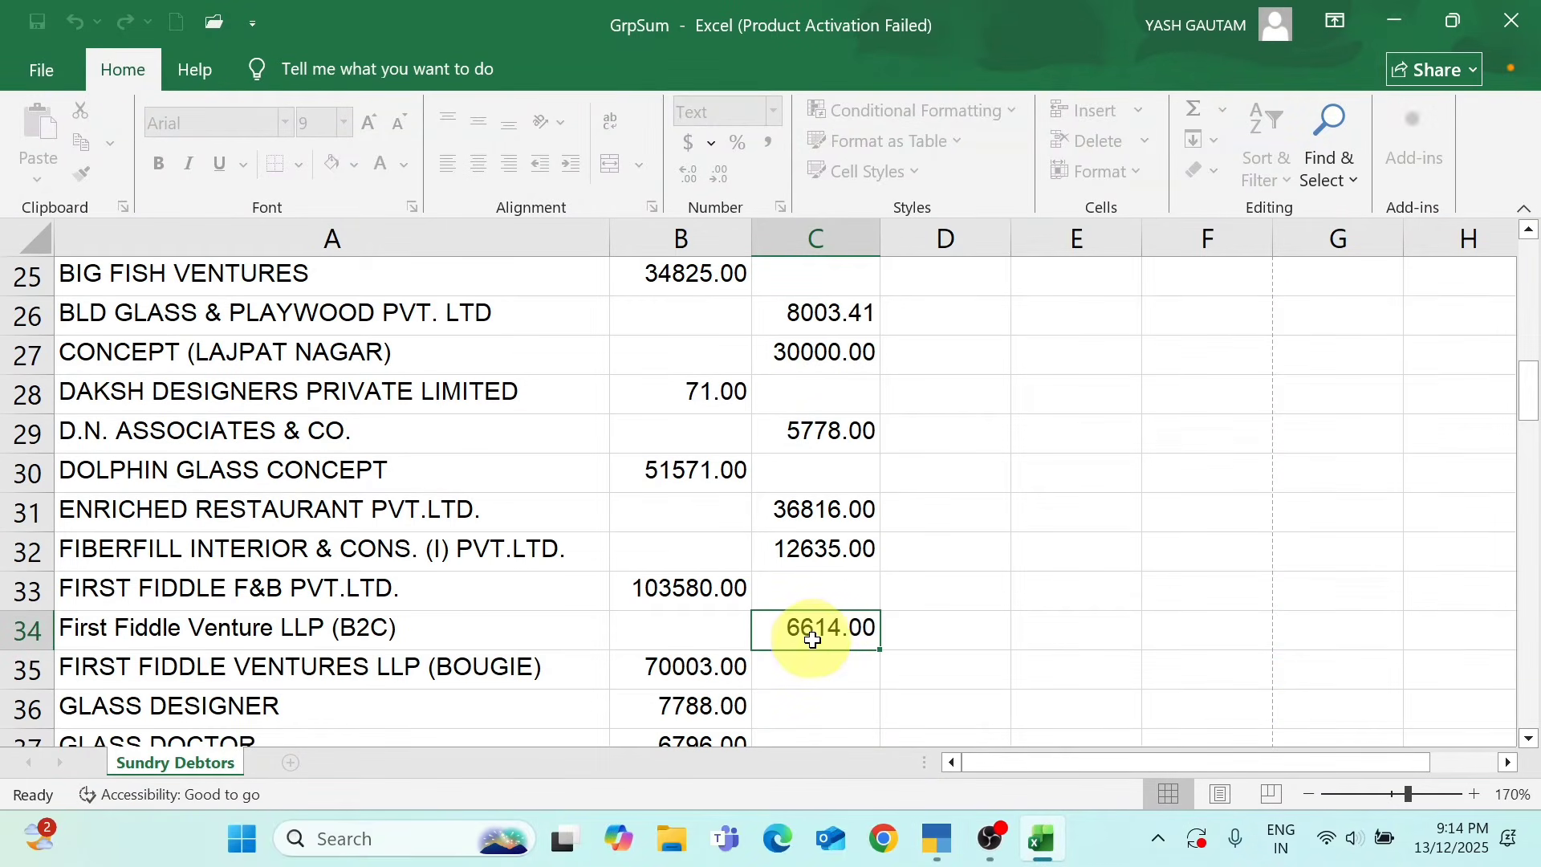
# Choose First Fiddle Venture LLP (B2C) as the tenth debit ledger, checking the exact party name in Excel row 34
pyautogui.hotkey('alt', 'Tab')
pyautogui.write('FI')
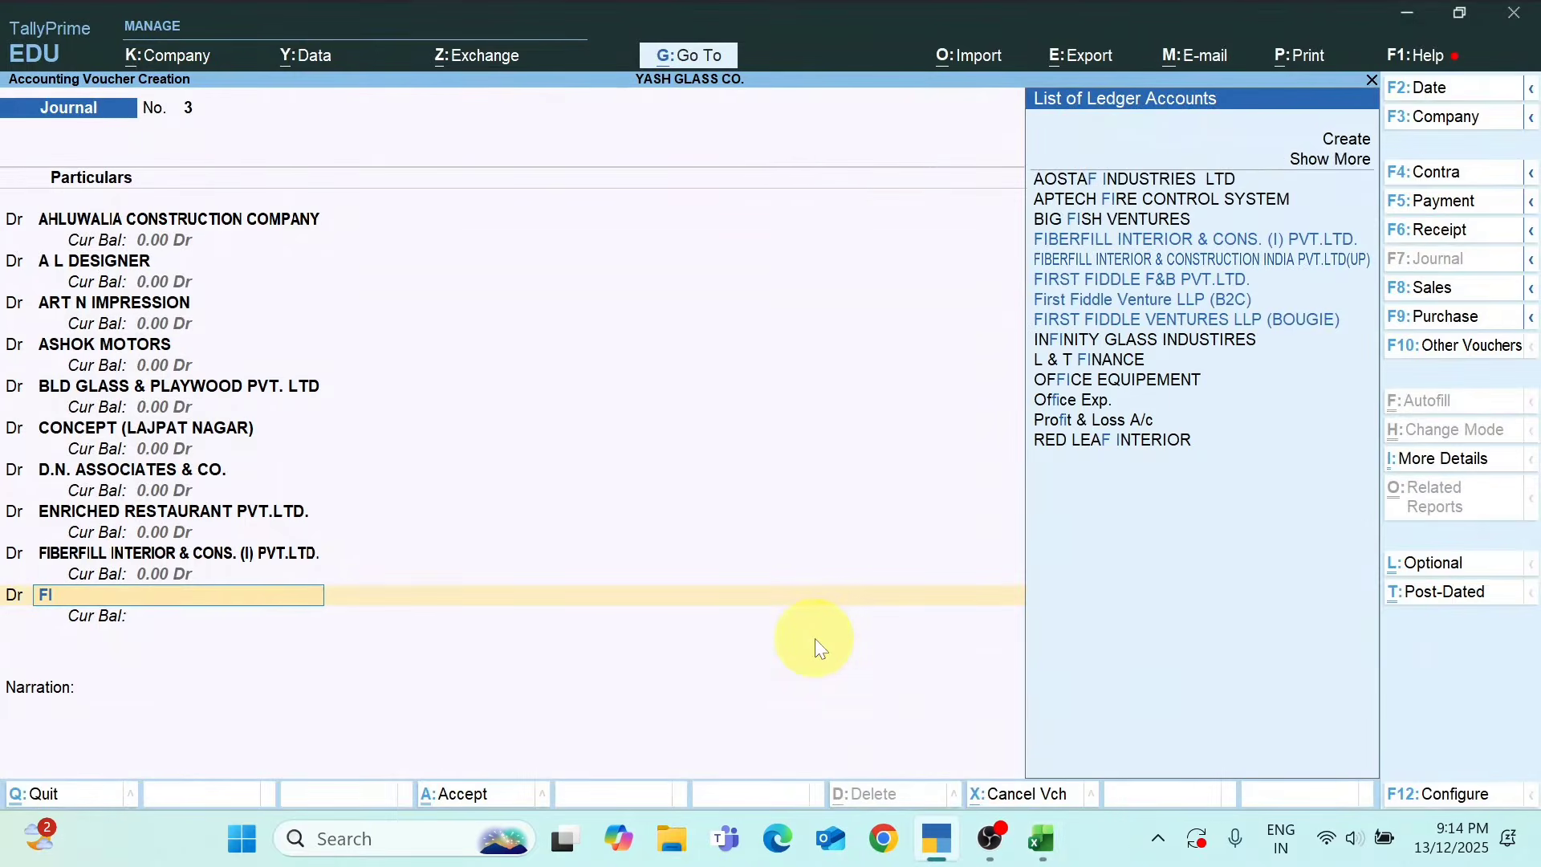
pyautogui.write('RE')
pyautogui.press('BackSpace')
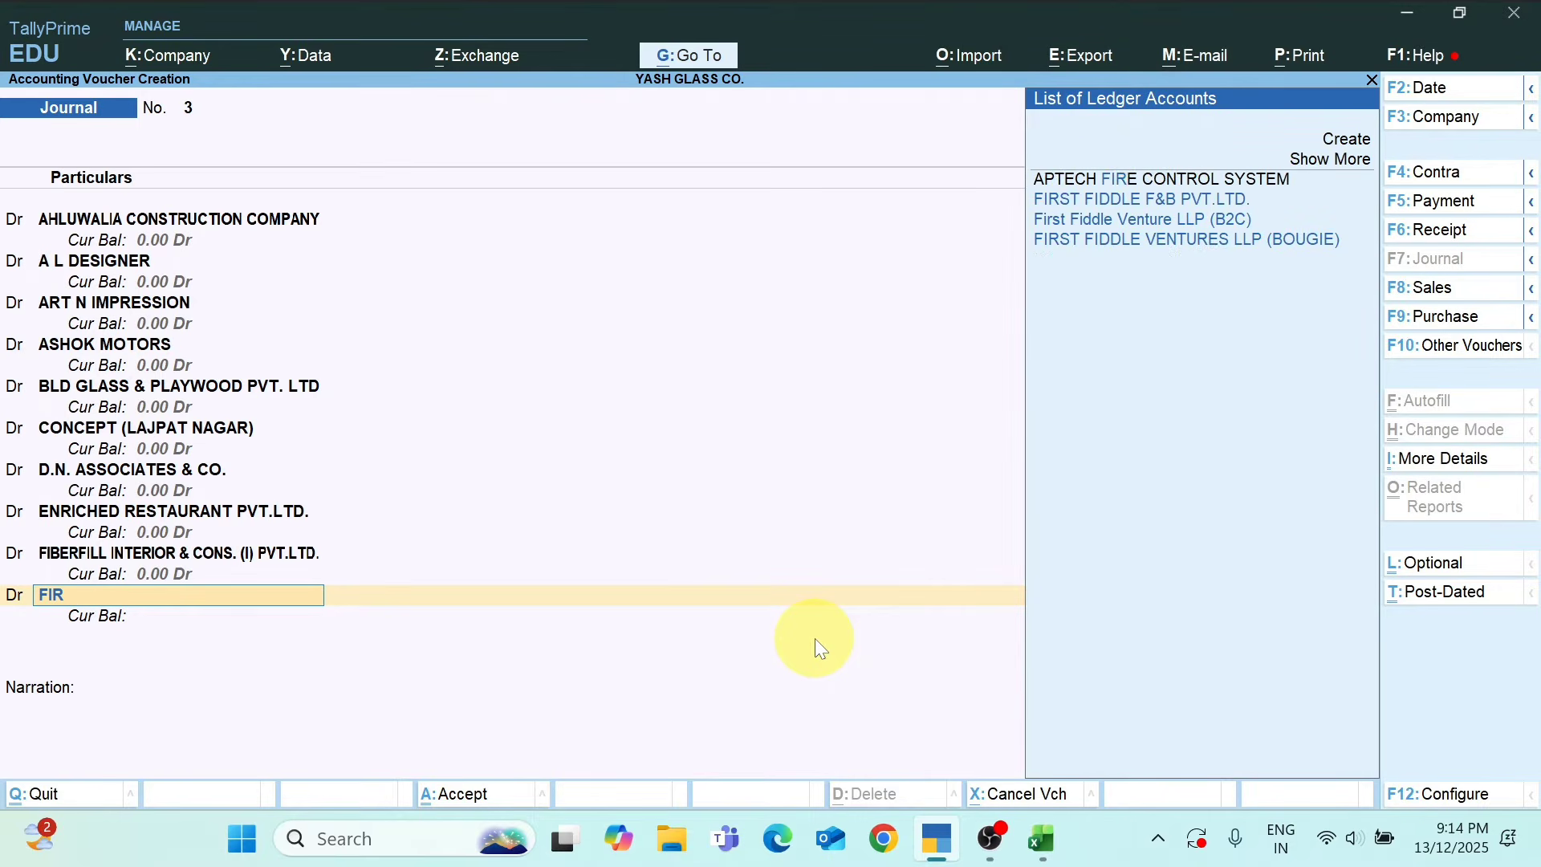
pyautogui.press('BackSpace')
pyautogui.press('Down')
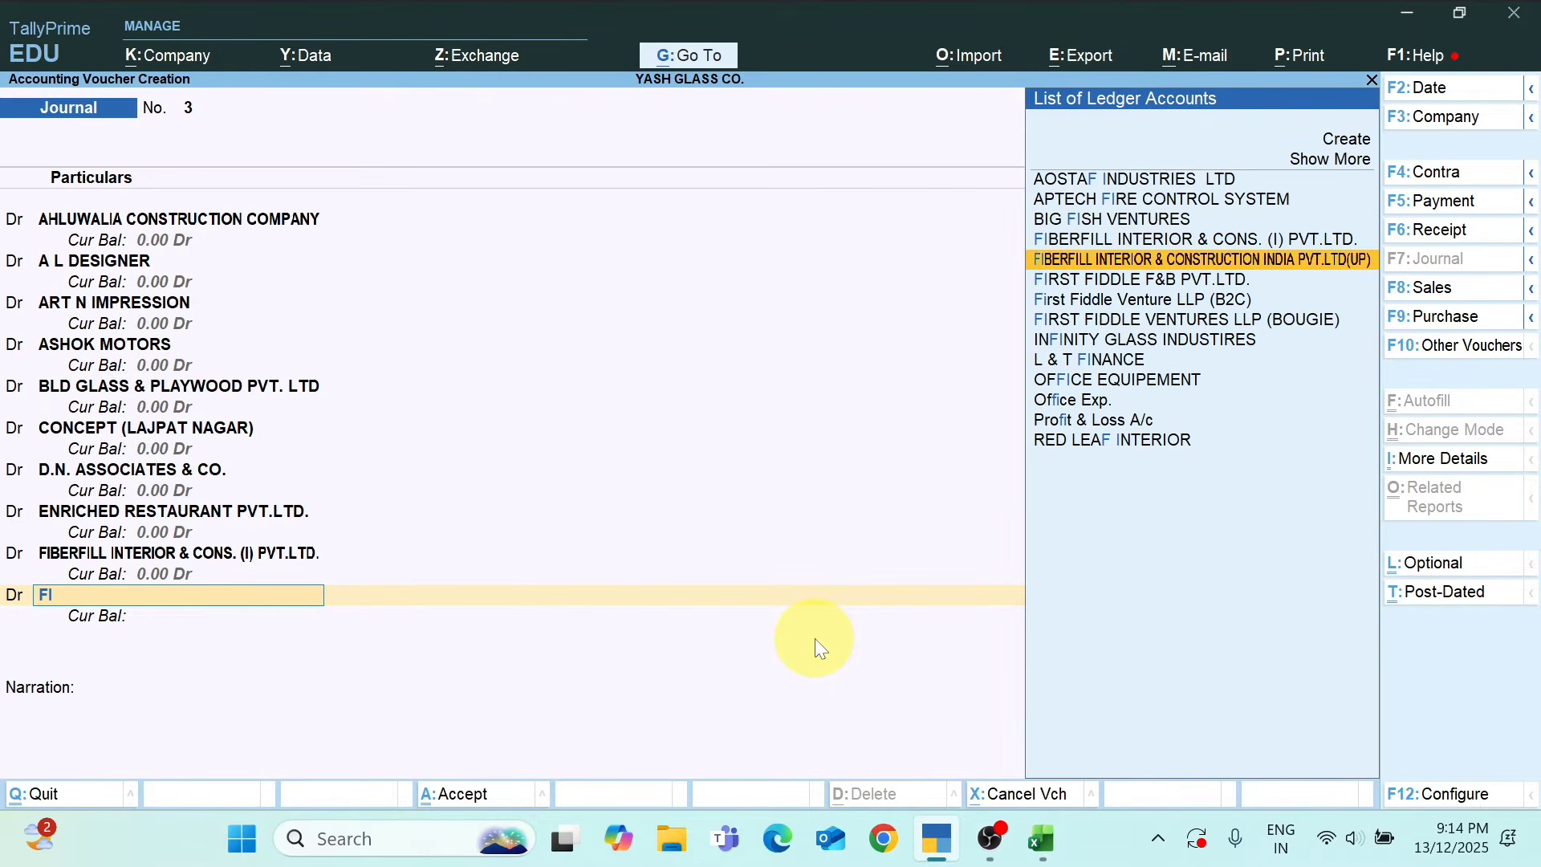
pyautogui.press('Down')
pyautogui.hotkey('alt', 'Tab')
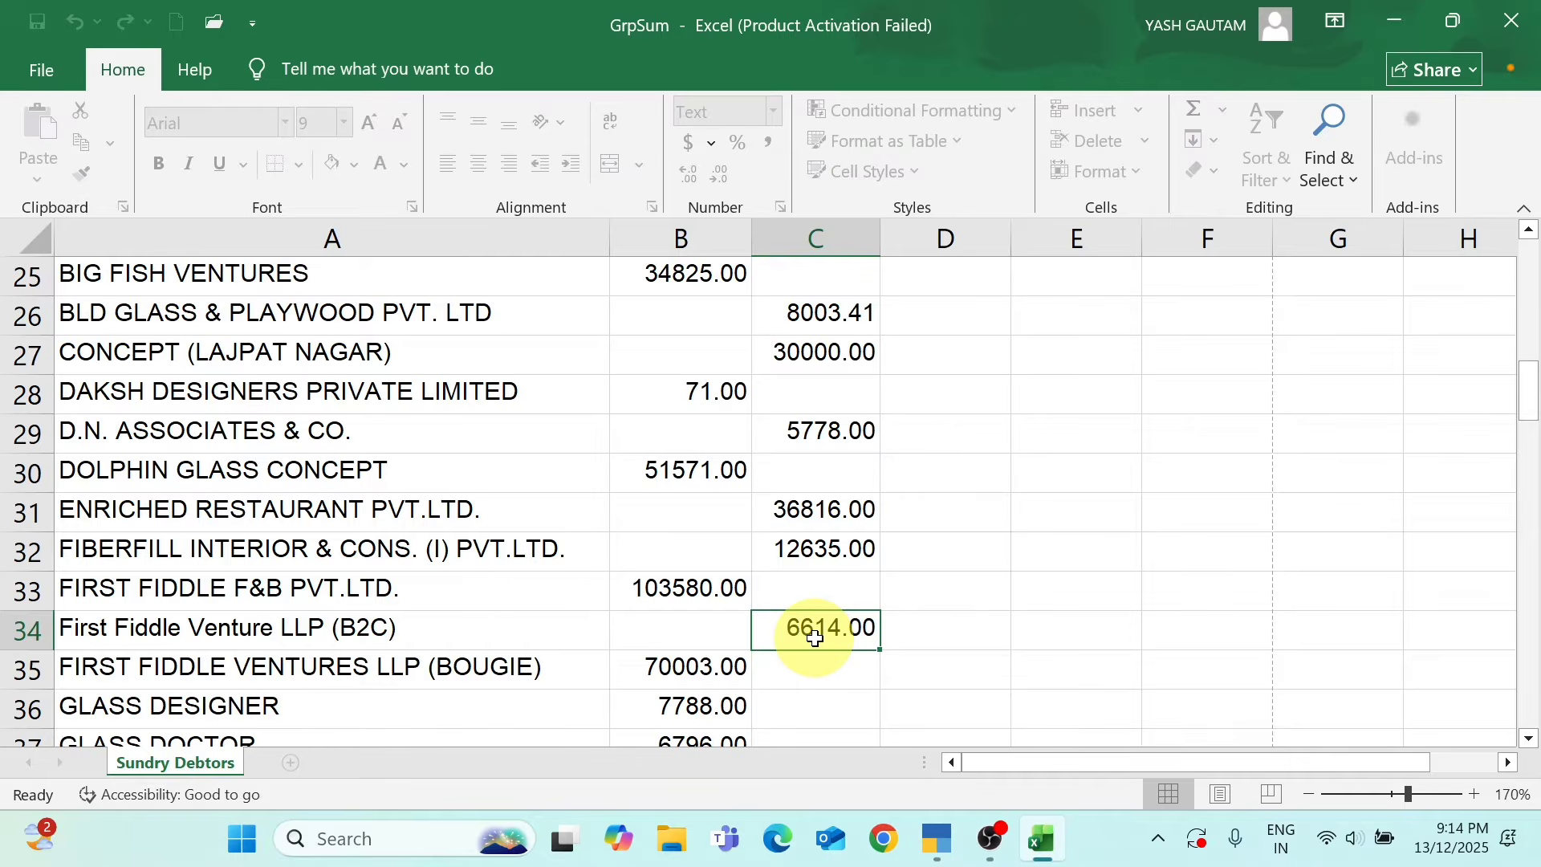
pyautogui.hotkey('alt', 'Tab')
pyautogui.press('Down')
pyautogui.press('Return')
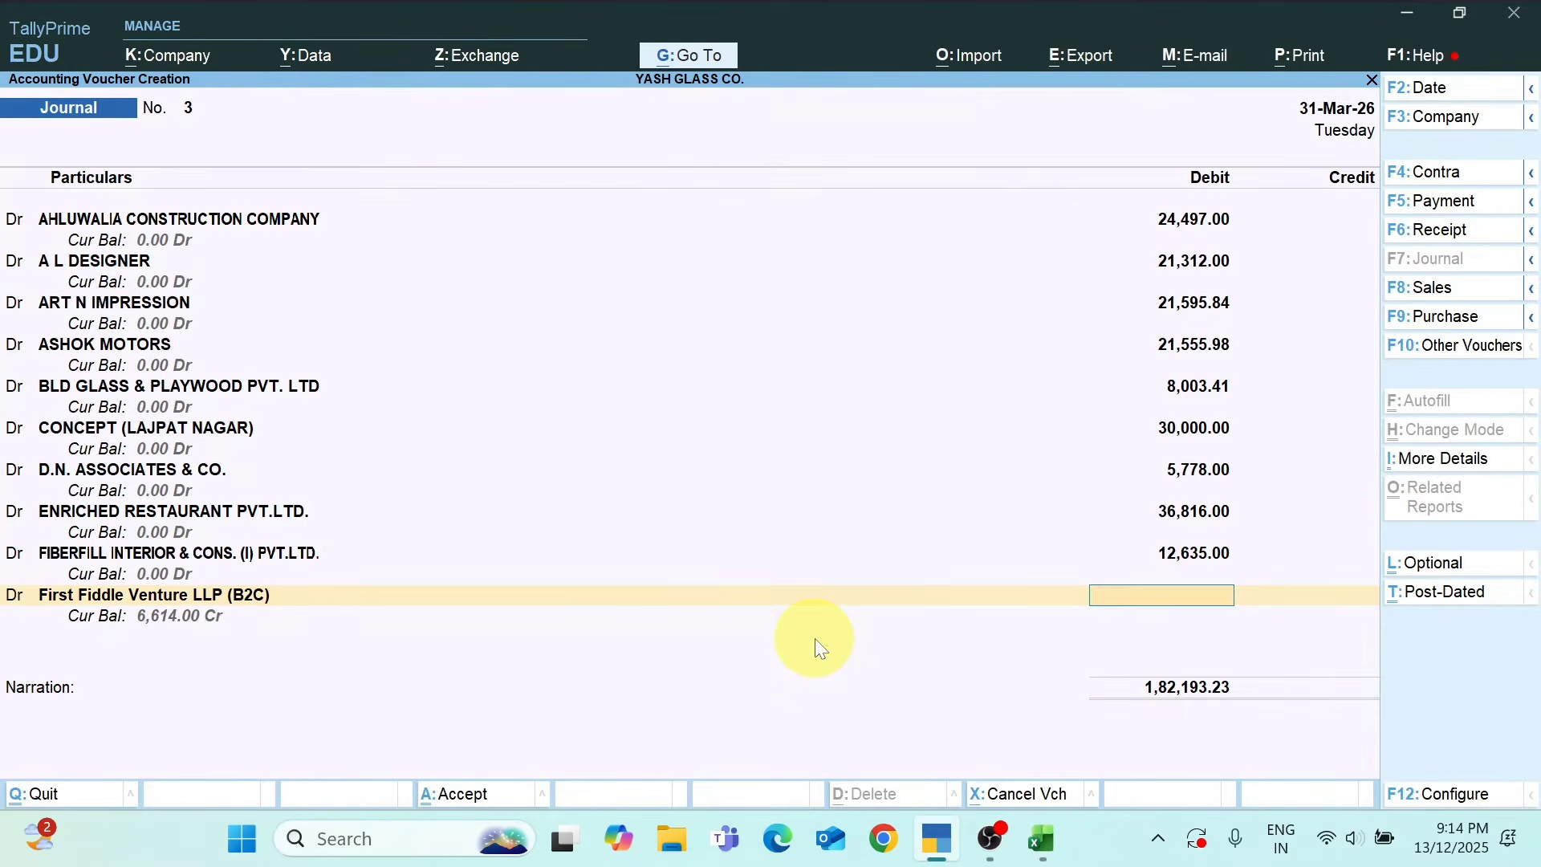
# Check First Fiddle Venture LLP (B2C)'s credit balance in Excel and debit the party 6,614 in the journal
pyautogui.hotkey('alt', 'Tab')
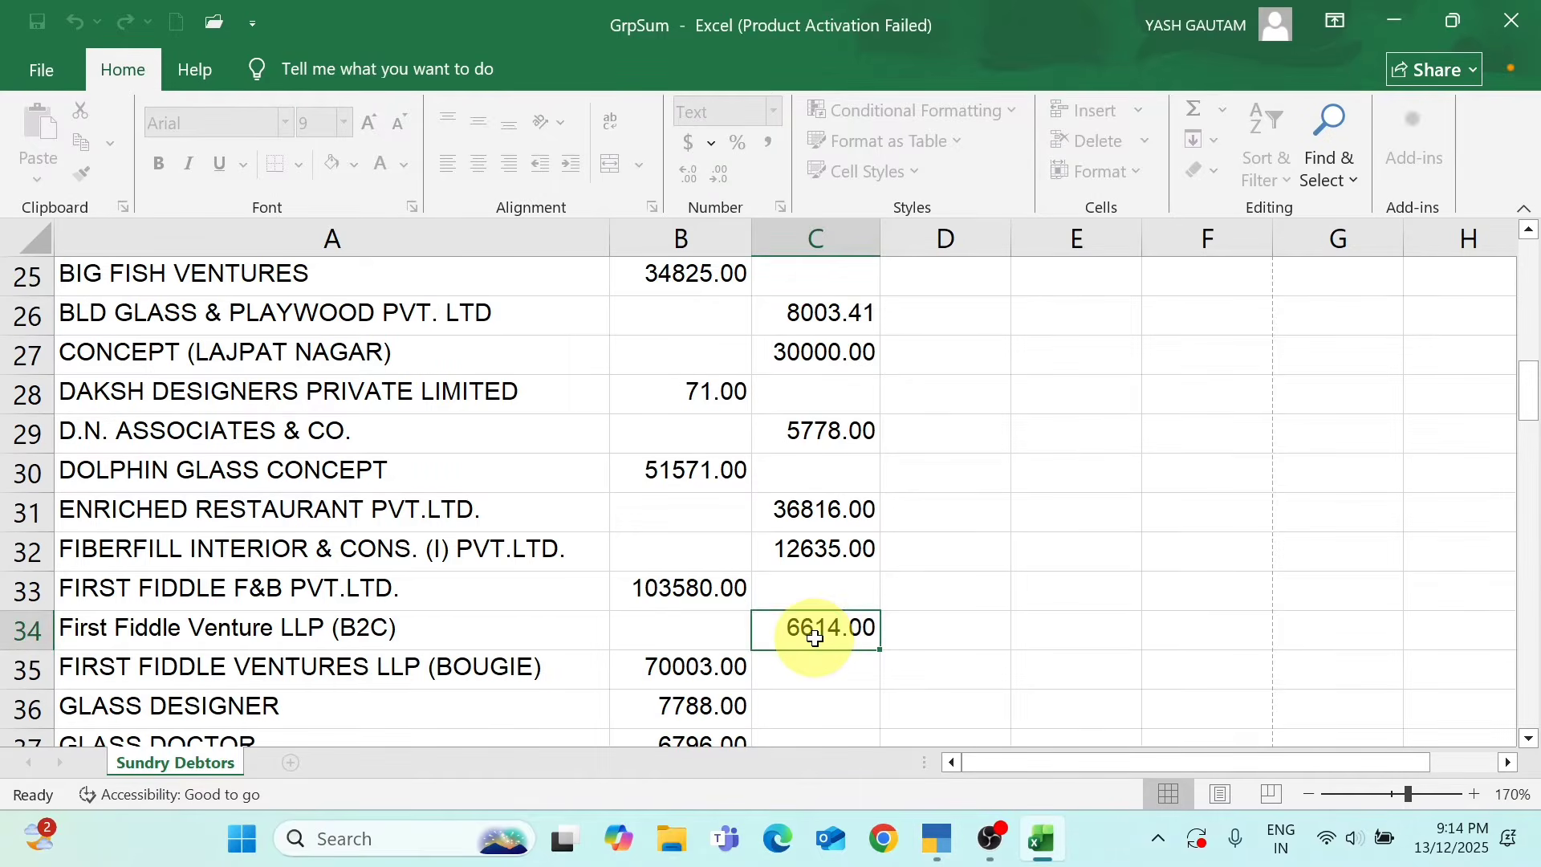
pyautogui.hotkey('alt', 'Tab')
pyautogui.write('6614')
pyautogui.press('Return')
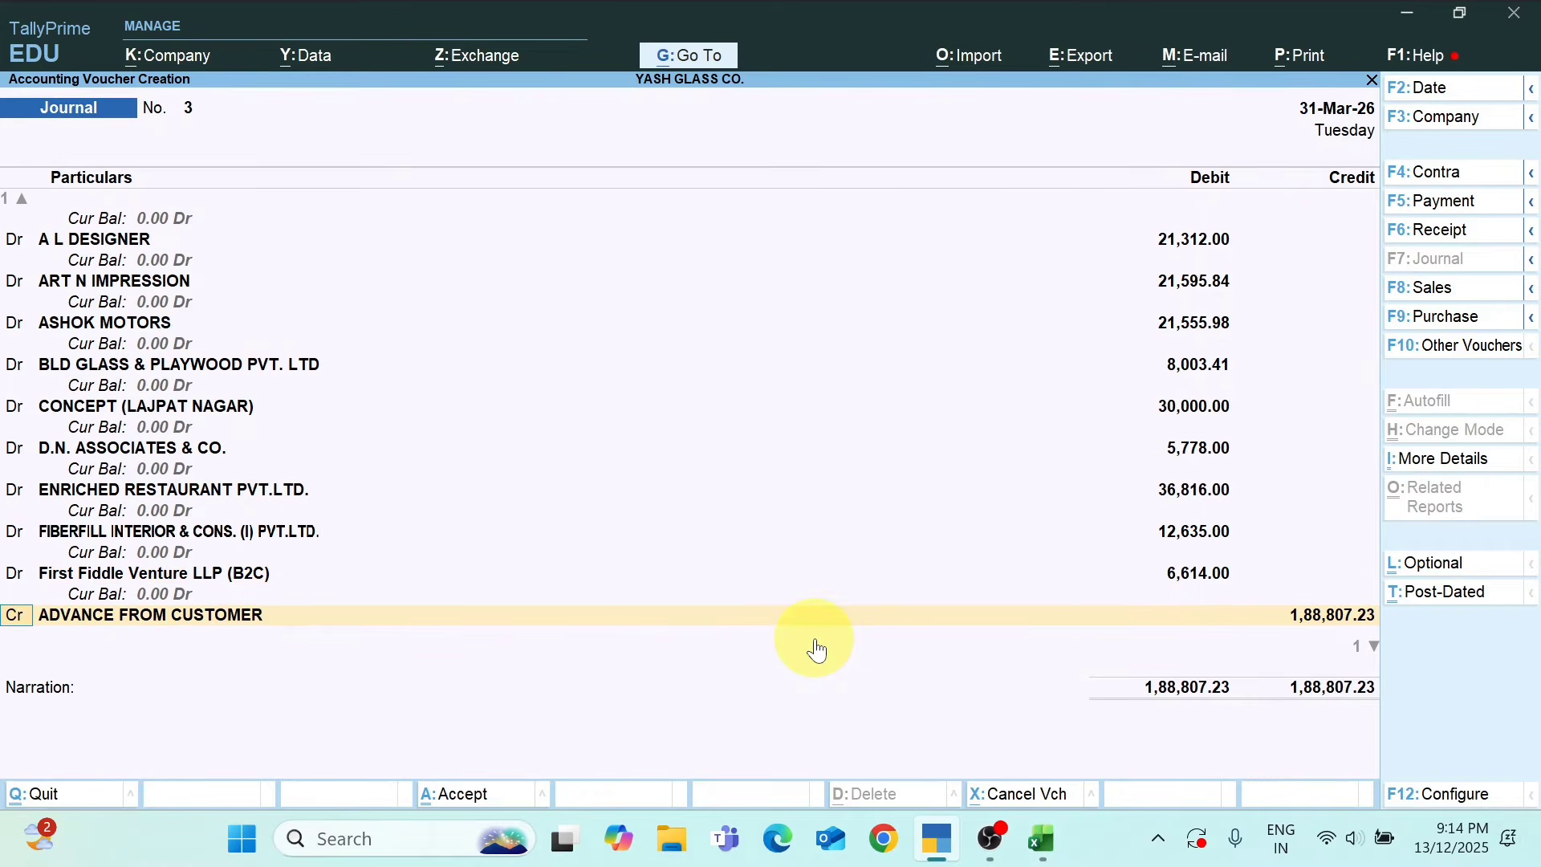
# Start the eleventh debit line and find the next party with a credit balance below row 34 in Excel
pyautogui.press('d')
pyautogui.press('Return')
pyautogui.hotkey('alt', 'Tab')
pyautogui.press('Down')
pyautogui.press('Down')
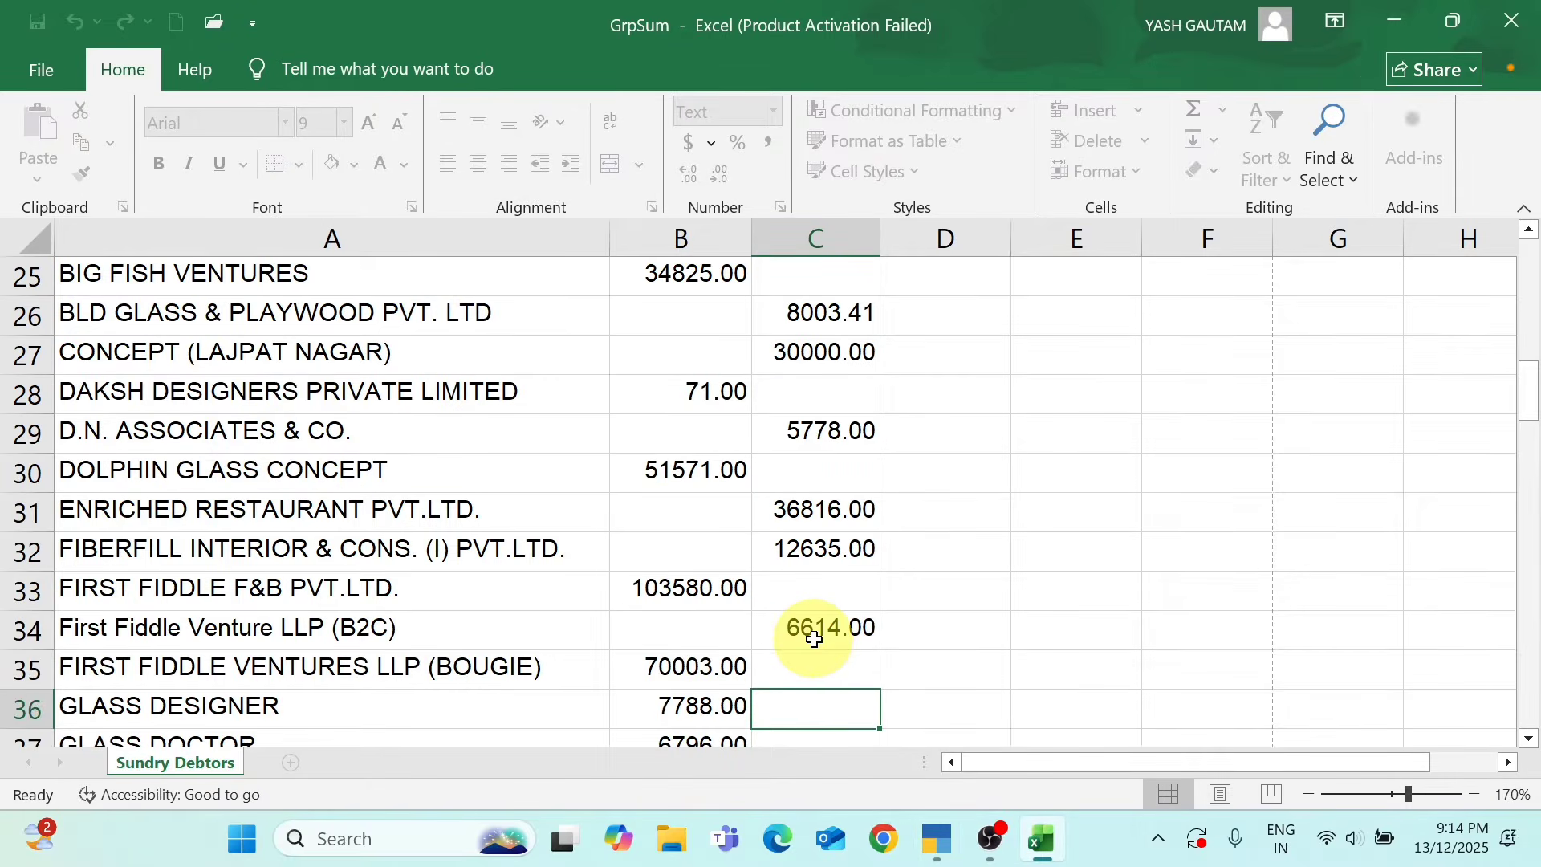
pyautogui.press('Down')
pyautogui.press('Down')
pyautogui.press('Down')
pyautogui.press('Up')
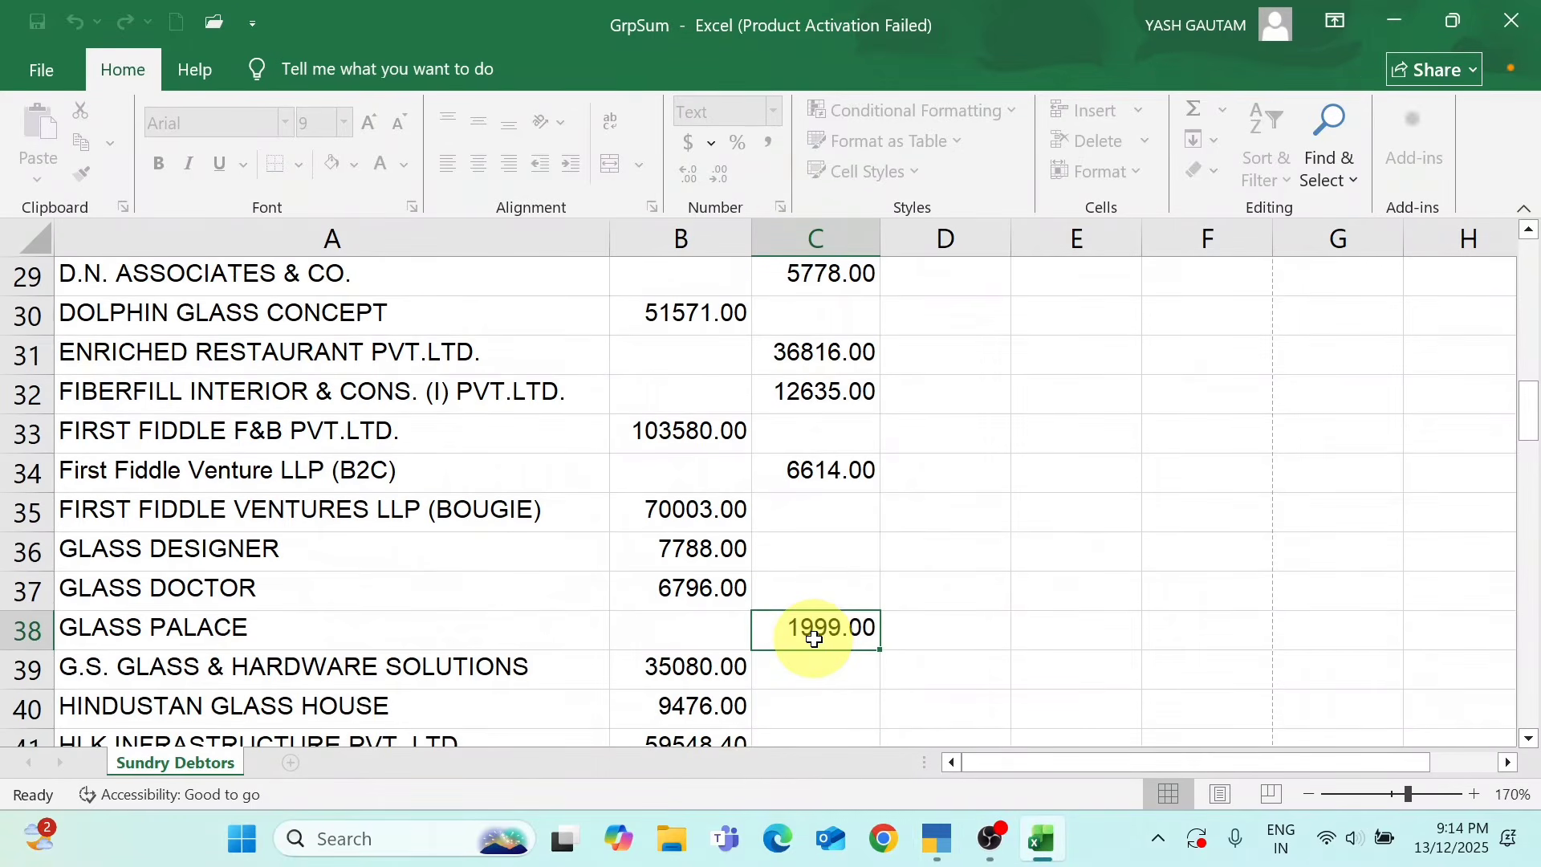
# Choose GLASS PALACE as the eleventh debit ledger, checking the spelling of the party name in Excel
pyautogui.hotkey('alt', 'Tab')
pyautogui.write('GLASS PL')
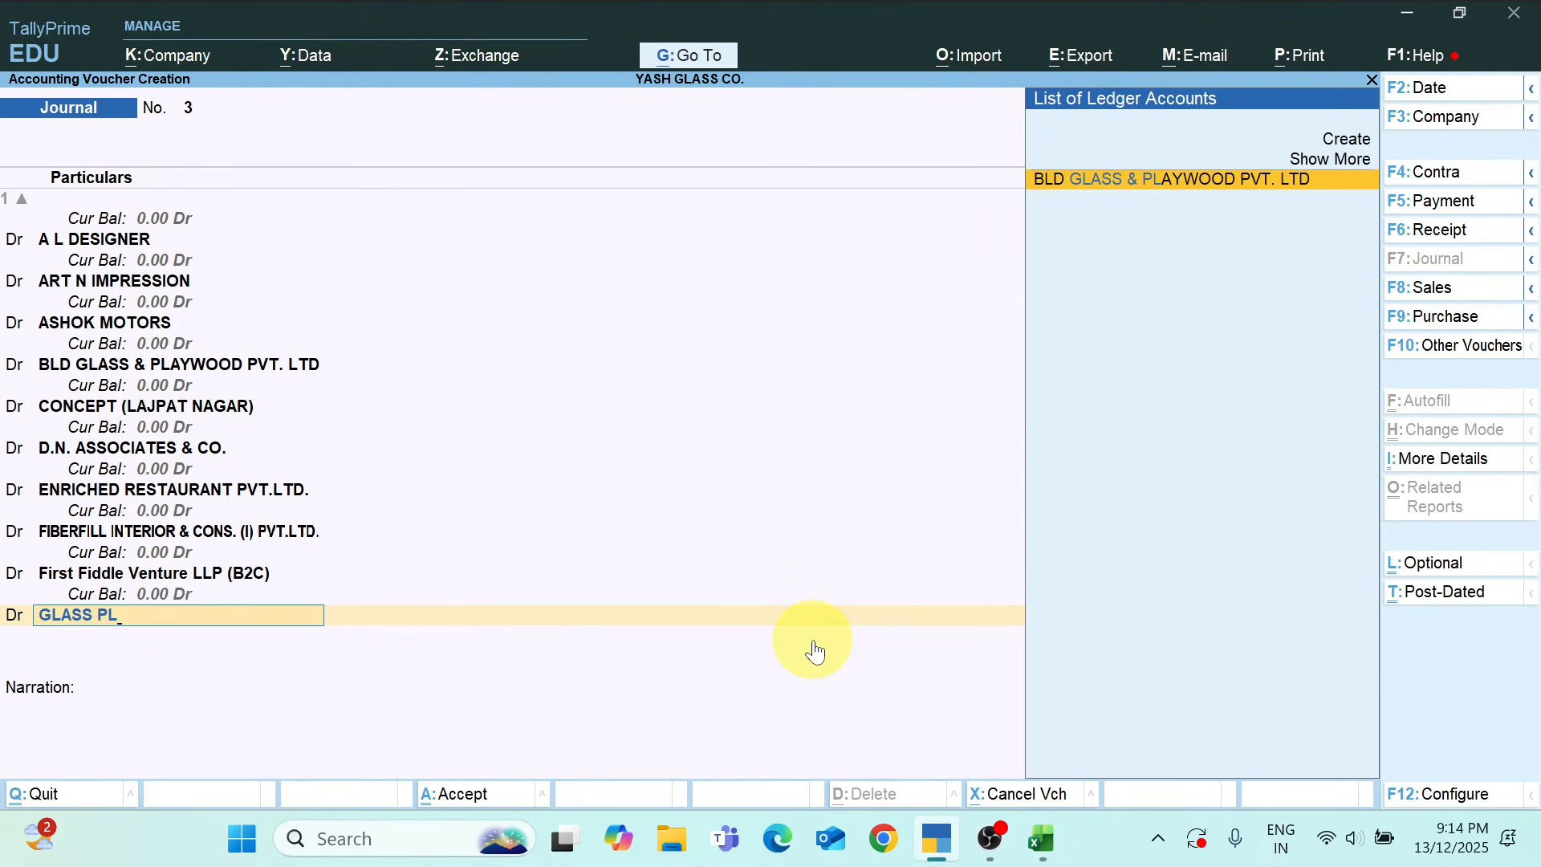
pyautogui.hotkey('alt', 'Tab')
pyautogui.hotkey('alt', 'Tab')
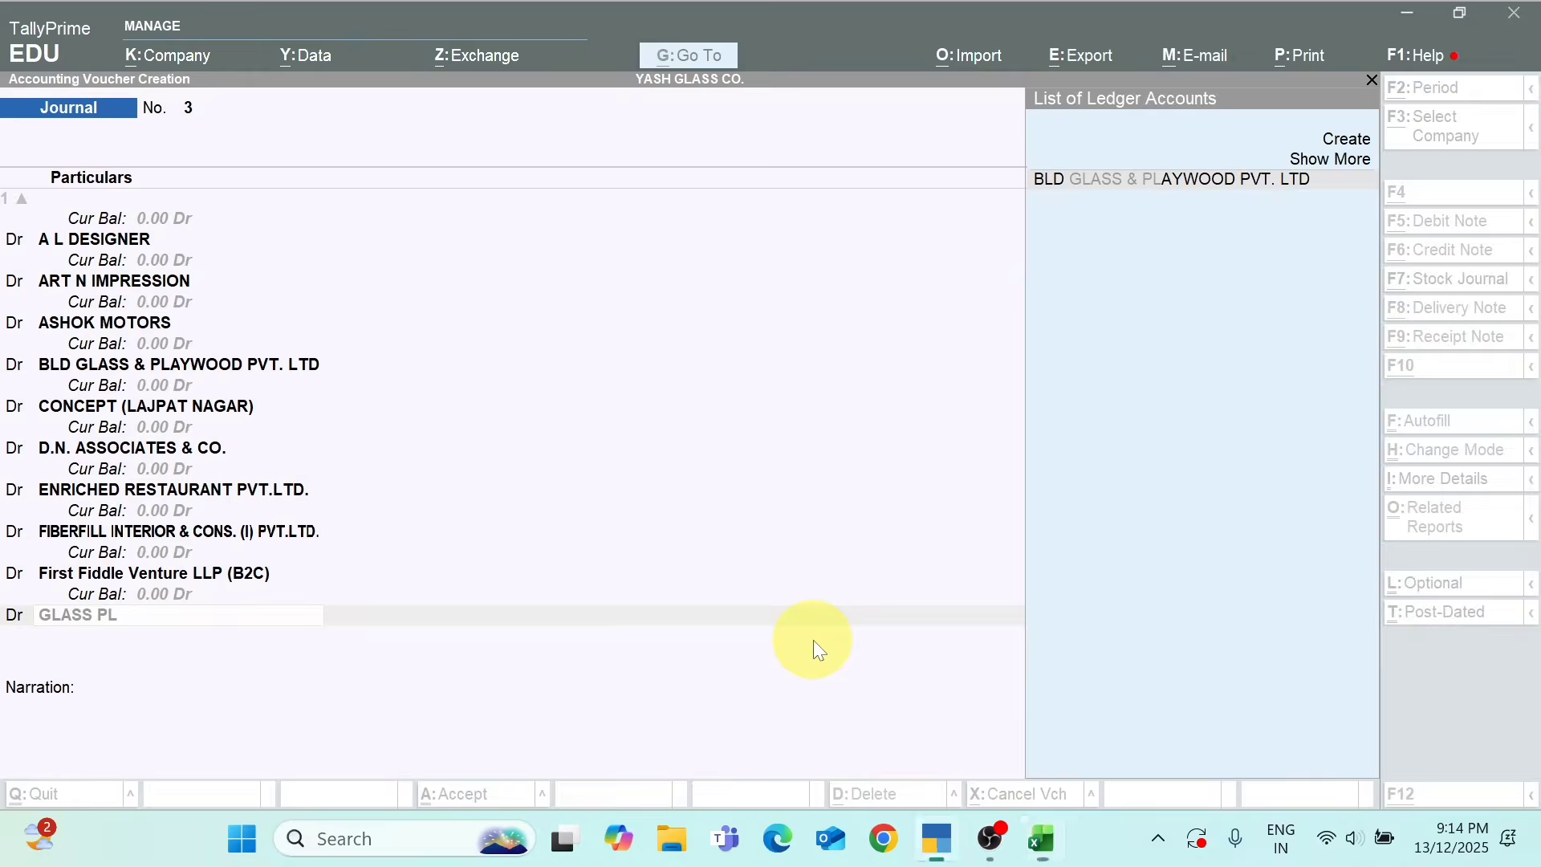
pyautogui.press('BackSpace')
pyautogui.write('A')
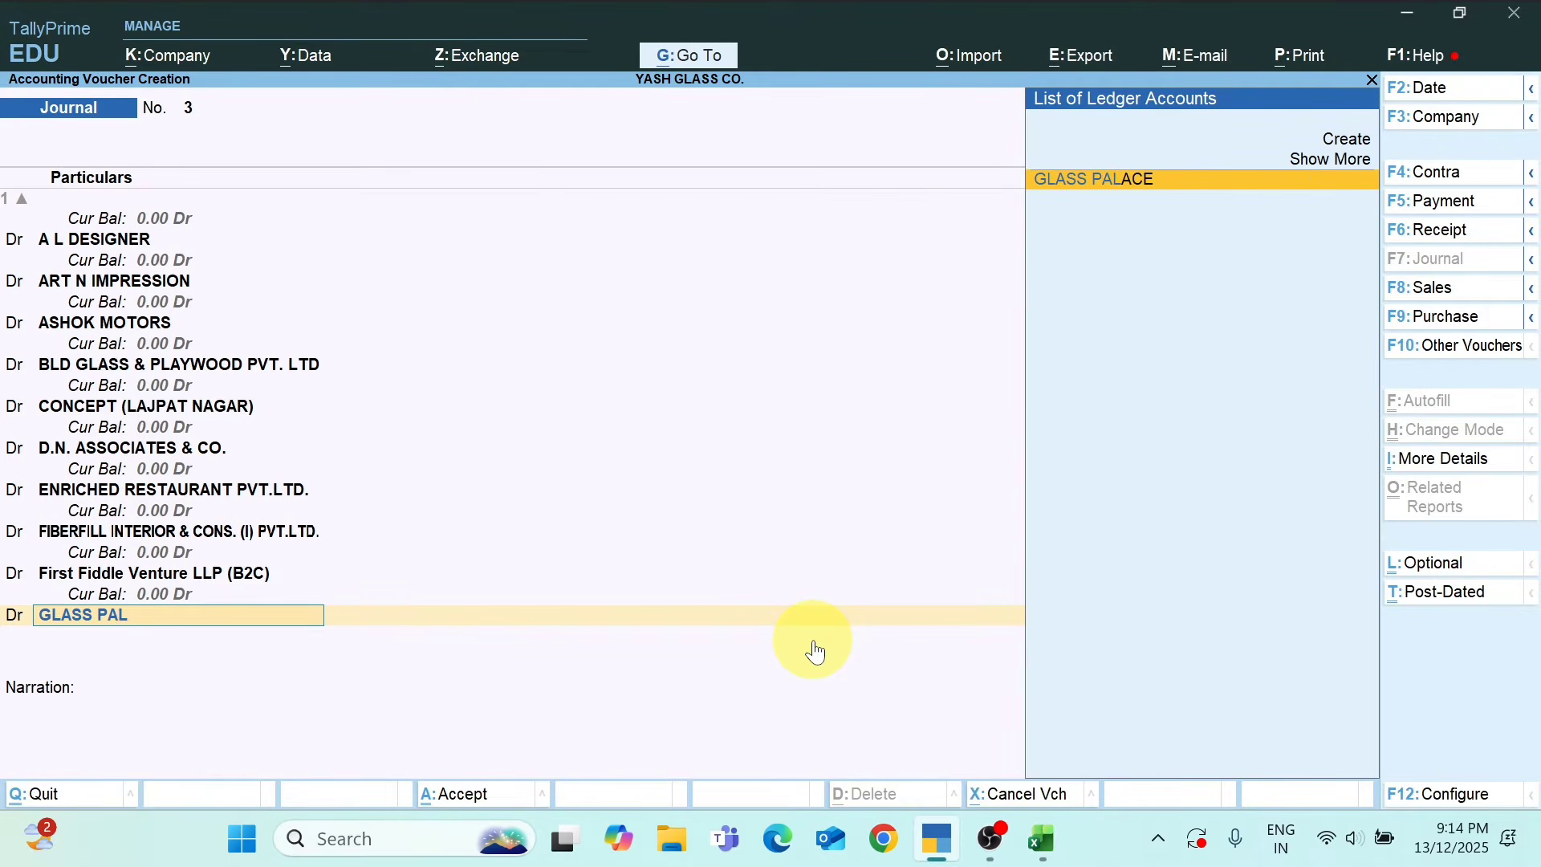
pyautogui.press('Return')
# Check GLASS PALACE's credit balance in Excel and debit the party 1,999 in the journal
pyautogui.hotkey('alt', 'Tab')
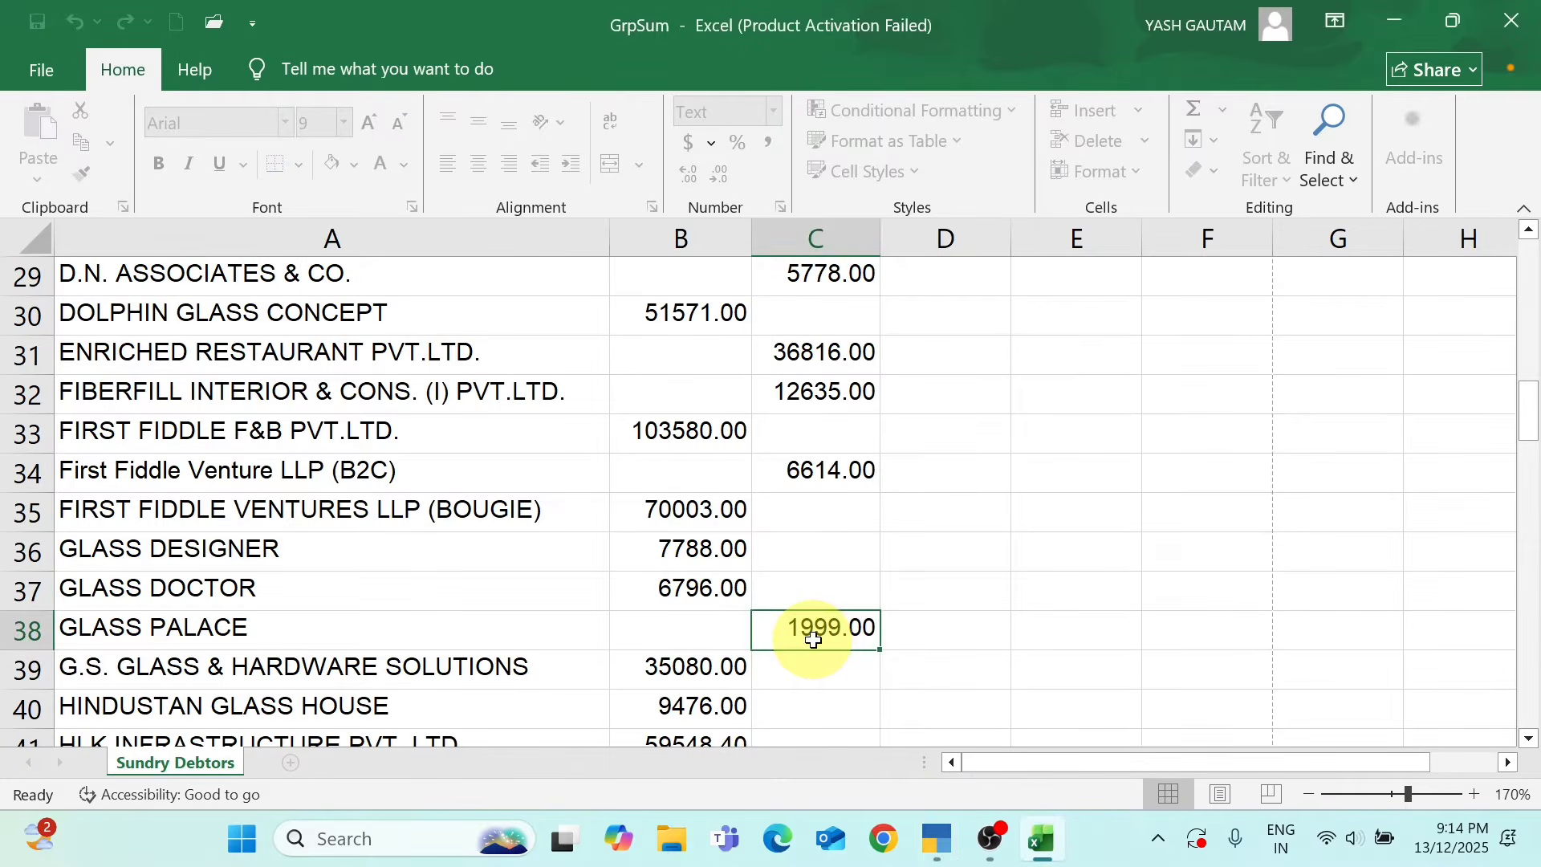
pyautogui.hotkey('alt', 'Tab')
pyautogui.write('1')
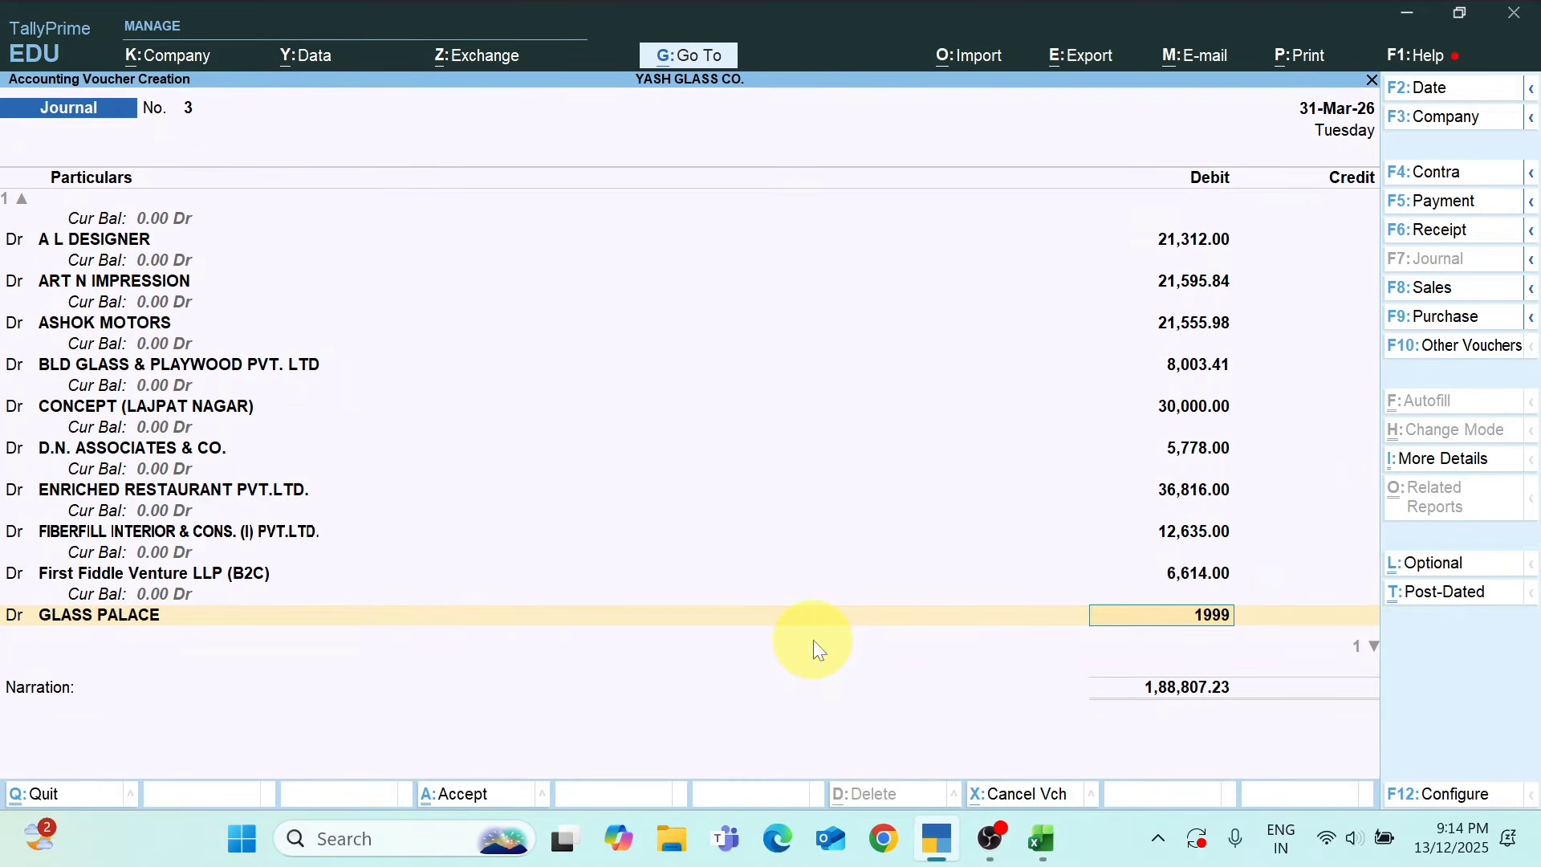
pyautogui.press('Return')
# Start the twelfth debit line and find the next party with a credit balance below GLASS PALACE in Excel
pyautogui.press('Return')
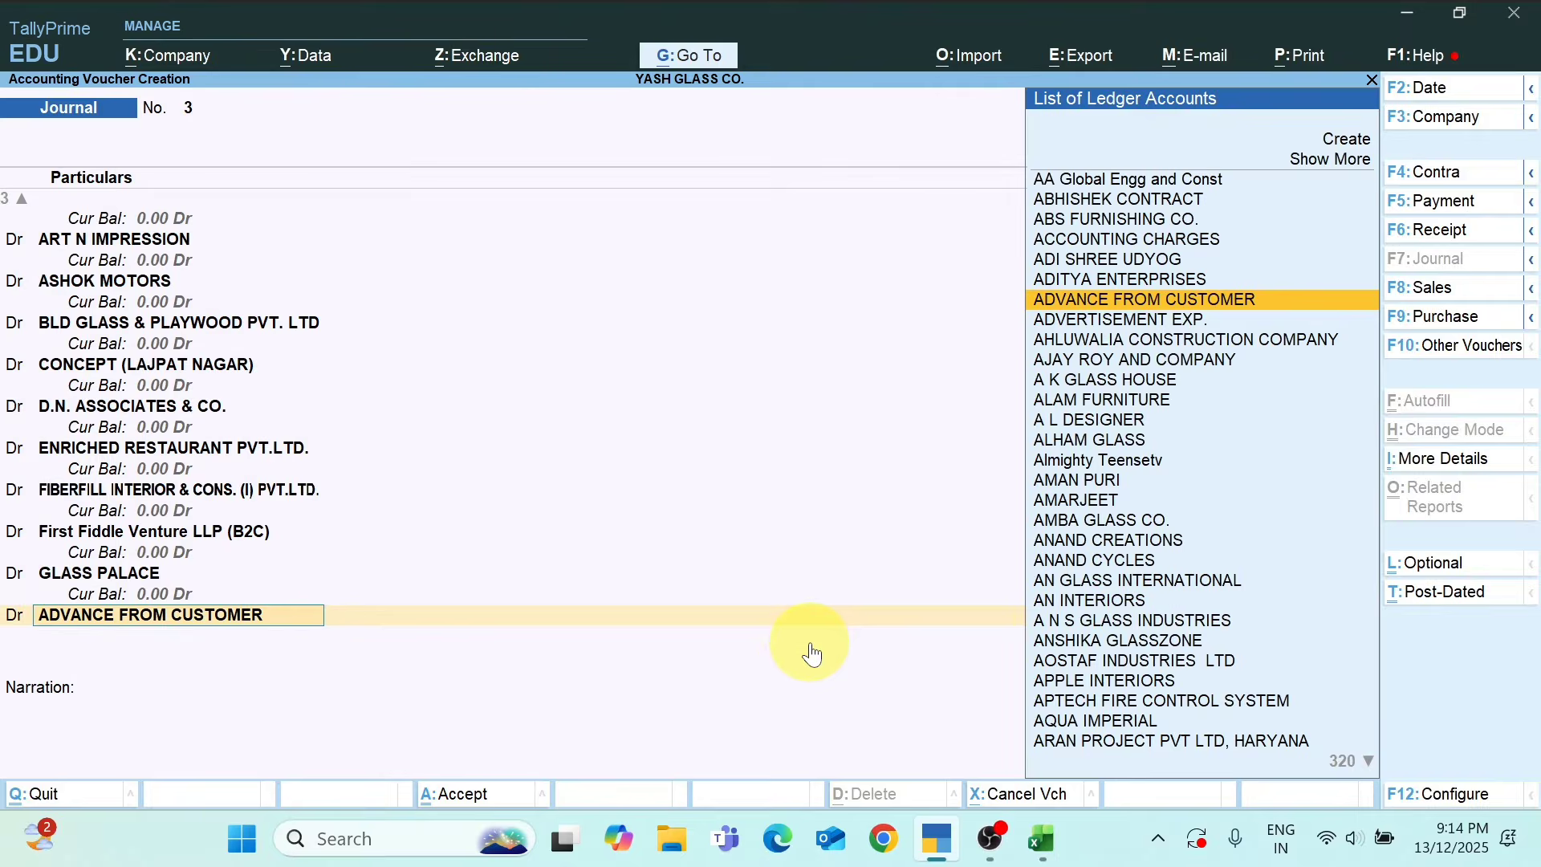
pyautogui.hotkey('alt', 'Tab')
pyautogui.press('Down')
pyautogui.press('Down')
pyautogui.press('Down')
pyautogui.press('Down')
pyautogui.press('Down')
pyautogui.press('Down')
pyautogui.press('Down')
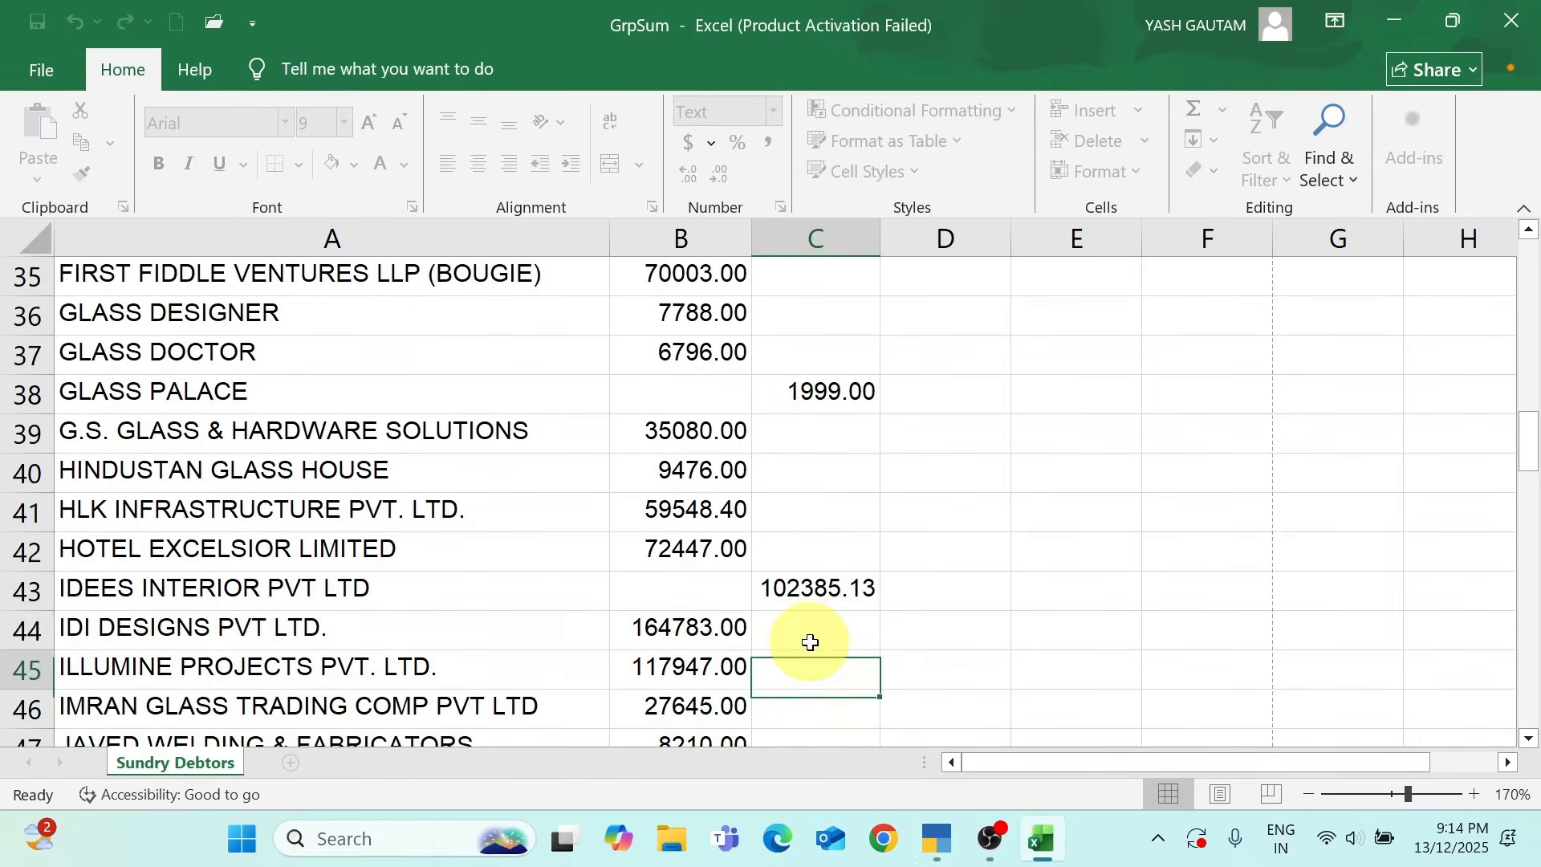
pyautogui.press('Up')
pyautogui.press('Up')
# Choose IDEES INTERIOR PVT LTD as the twelfth debit ledger, checking the spelling of the party name in Excel
pyautogui.hotkey('alt', 'Tab')
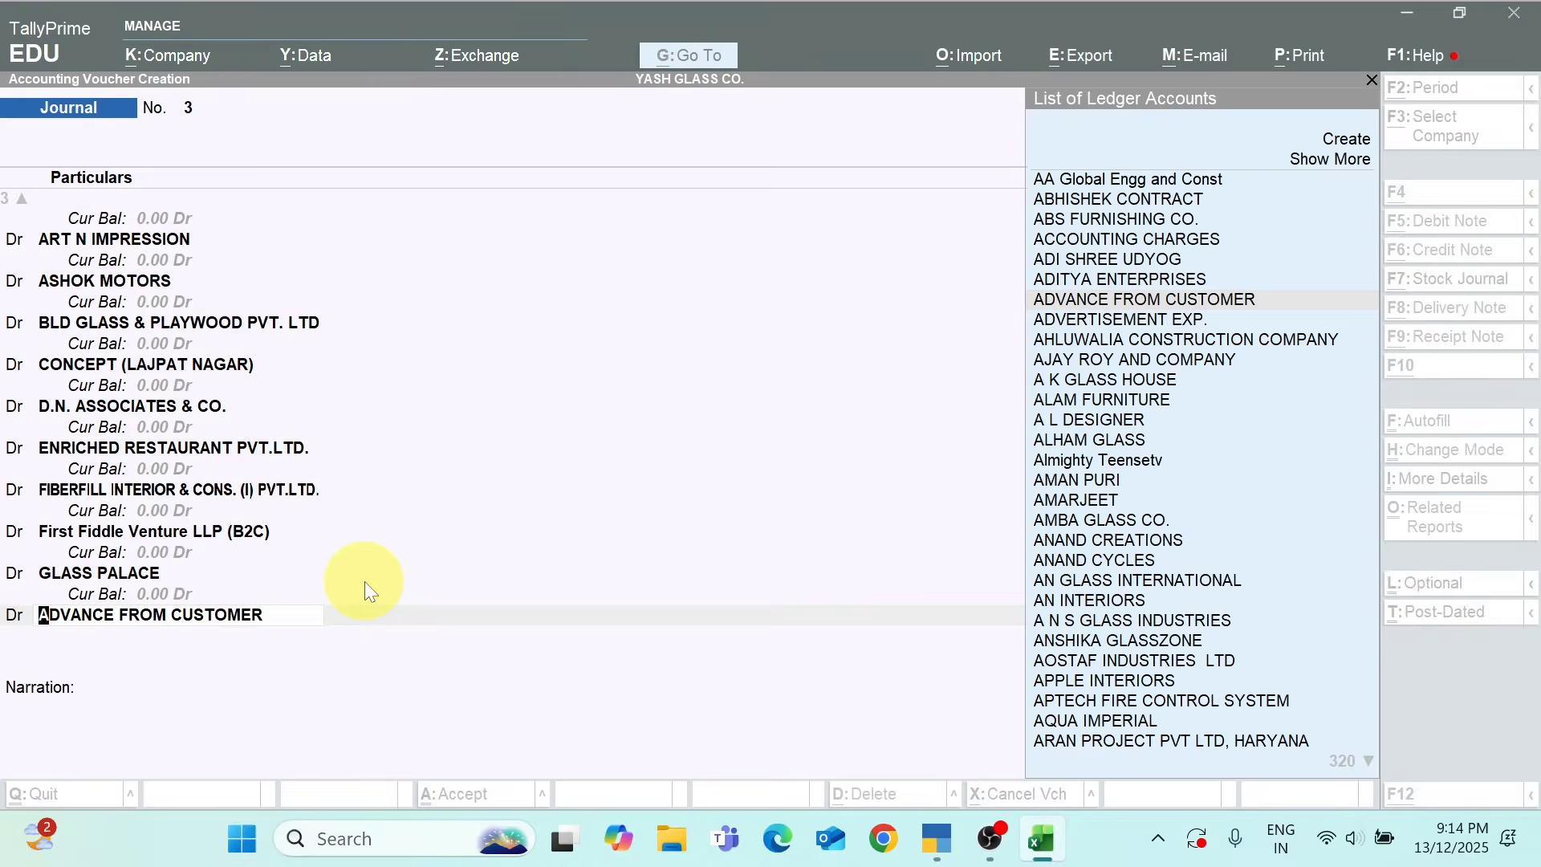
pyautogui.write('IDES')
pyautogui.press('space')
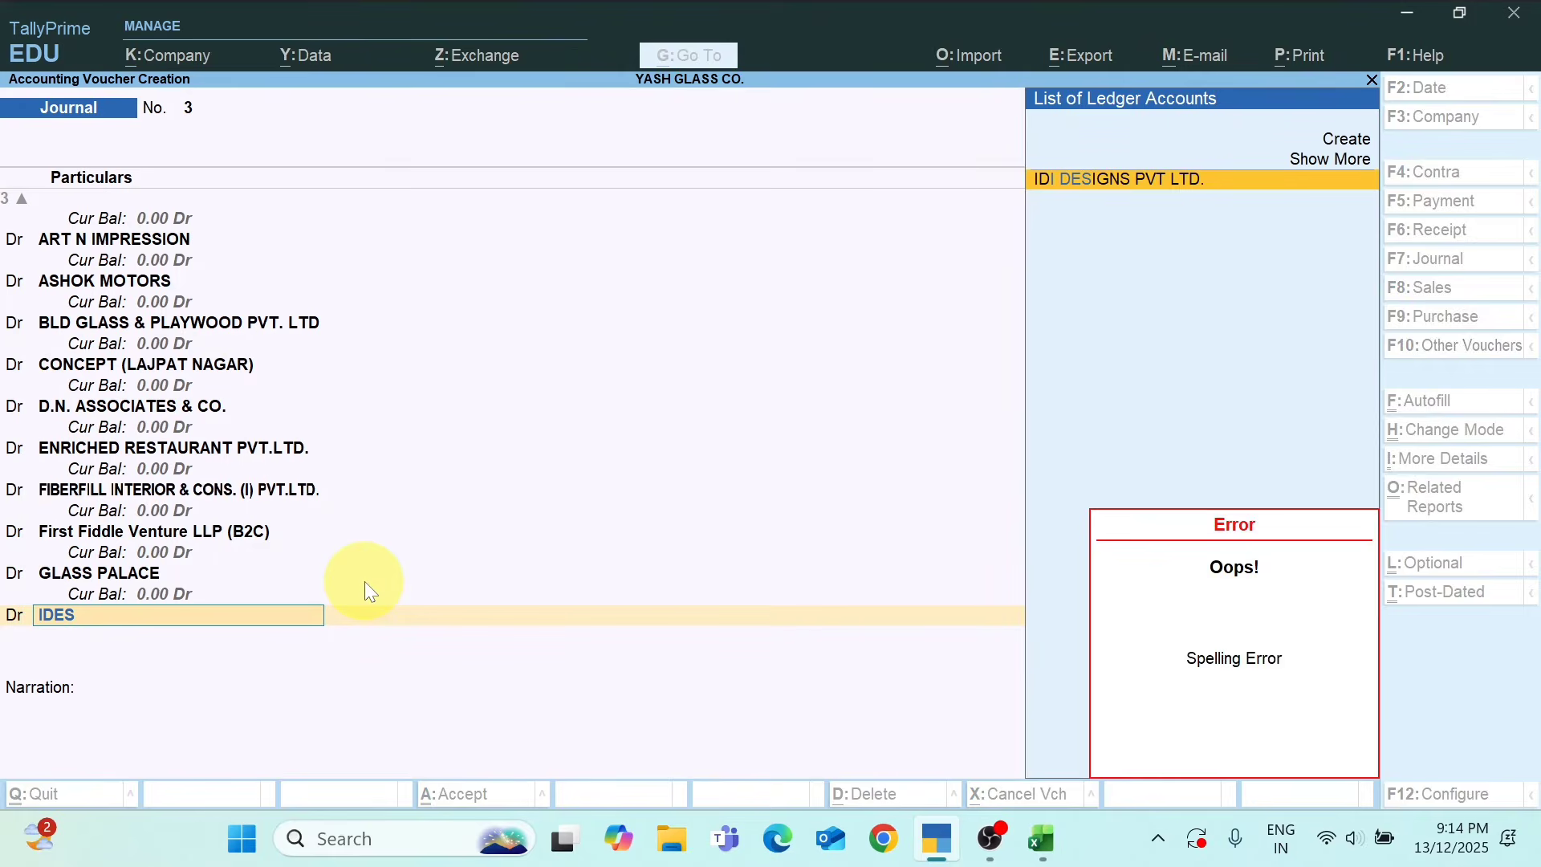
pyautogui.press('BackSpace')
pyautogui.press('BackSpace')
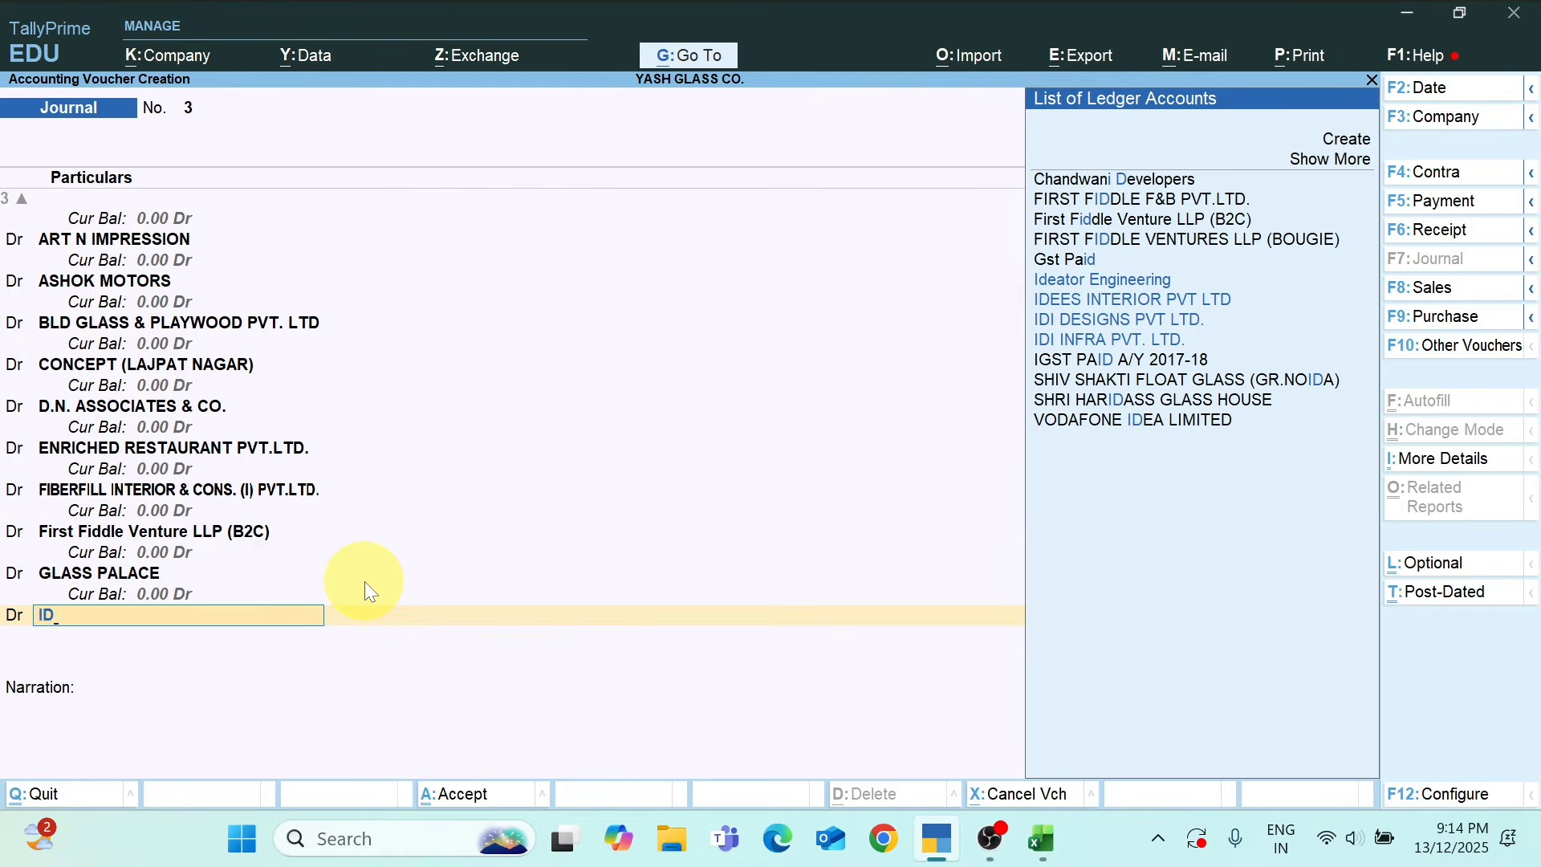
pyautogui.write('D')
pyautogui.hotkey('alt', 'Tab')
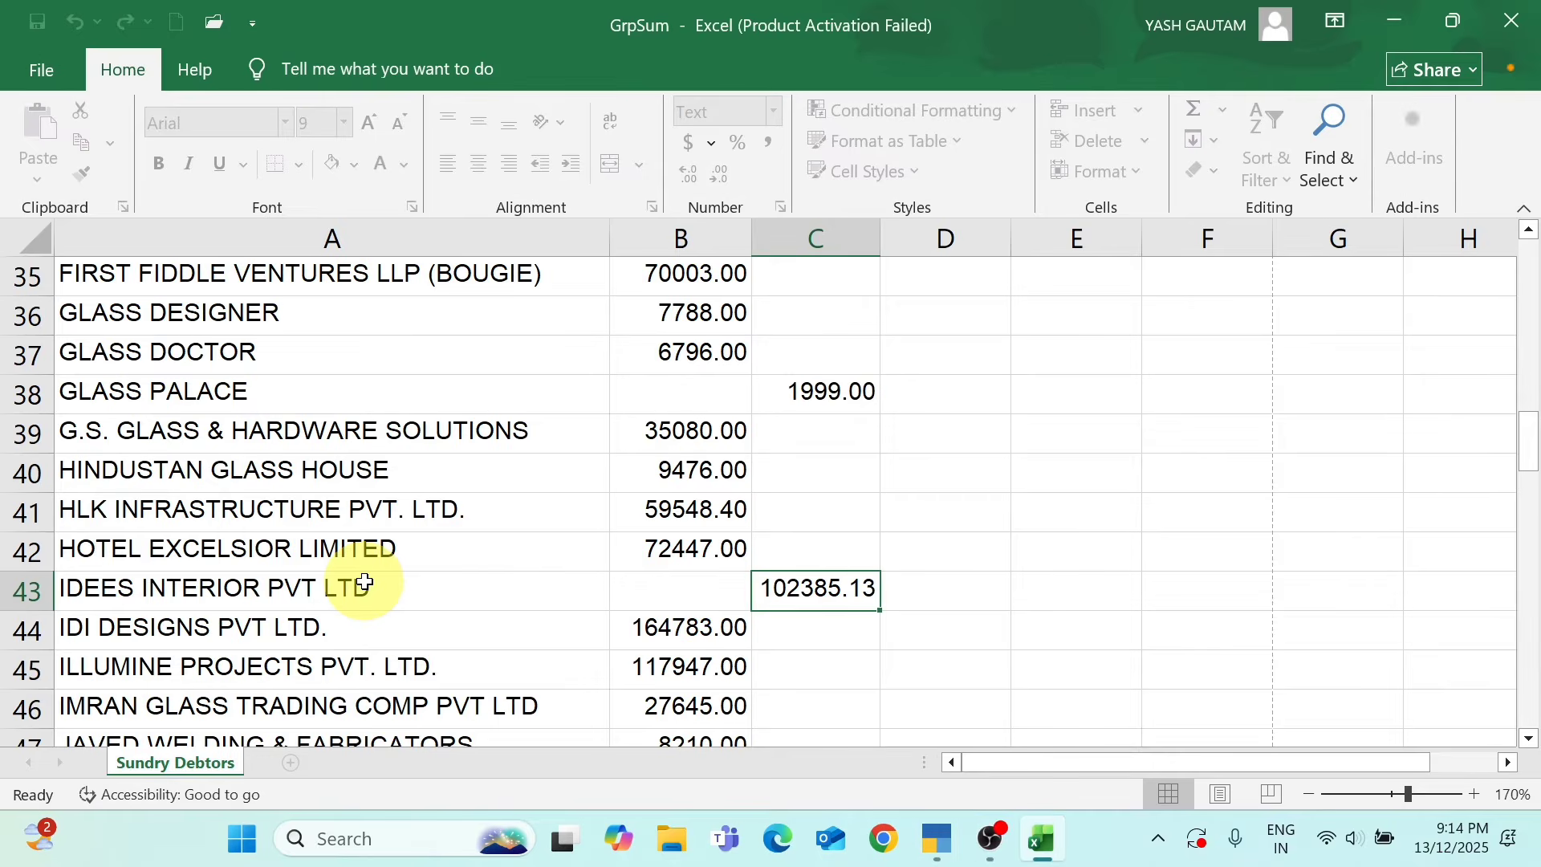
pyautogui.hotkey('alt', 'Tab')
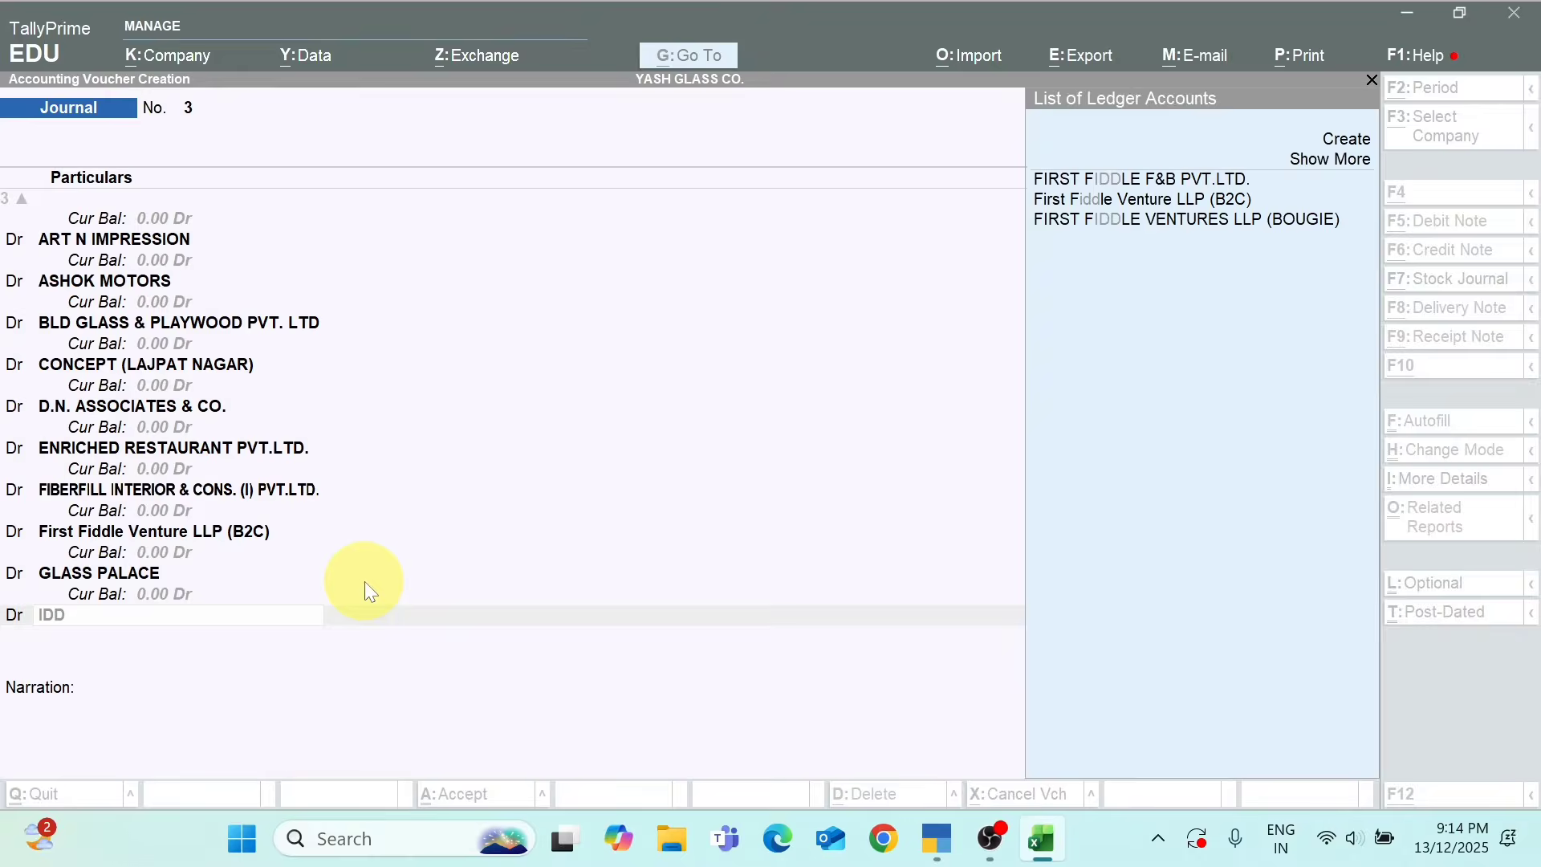
pyautogui.press('BackSpace')
pyautogui.write('EES')
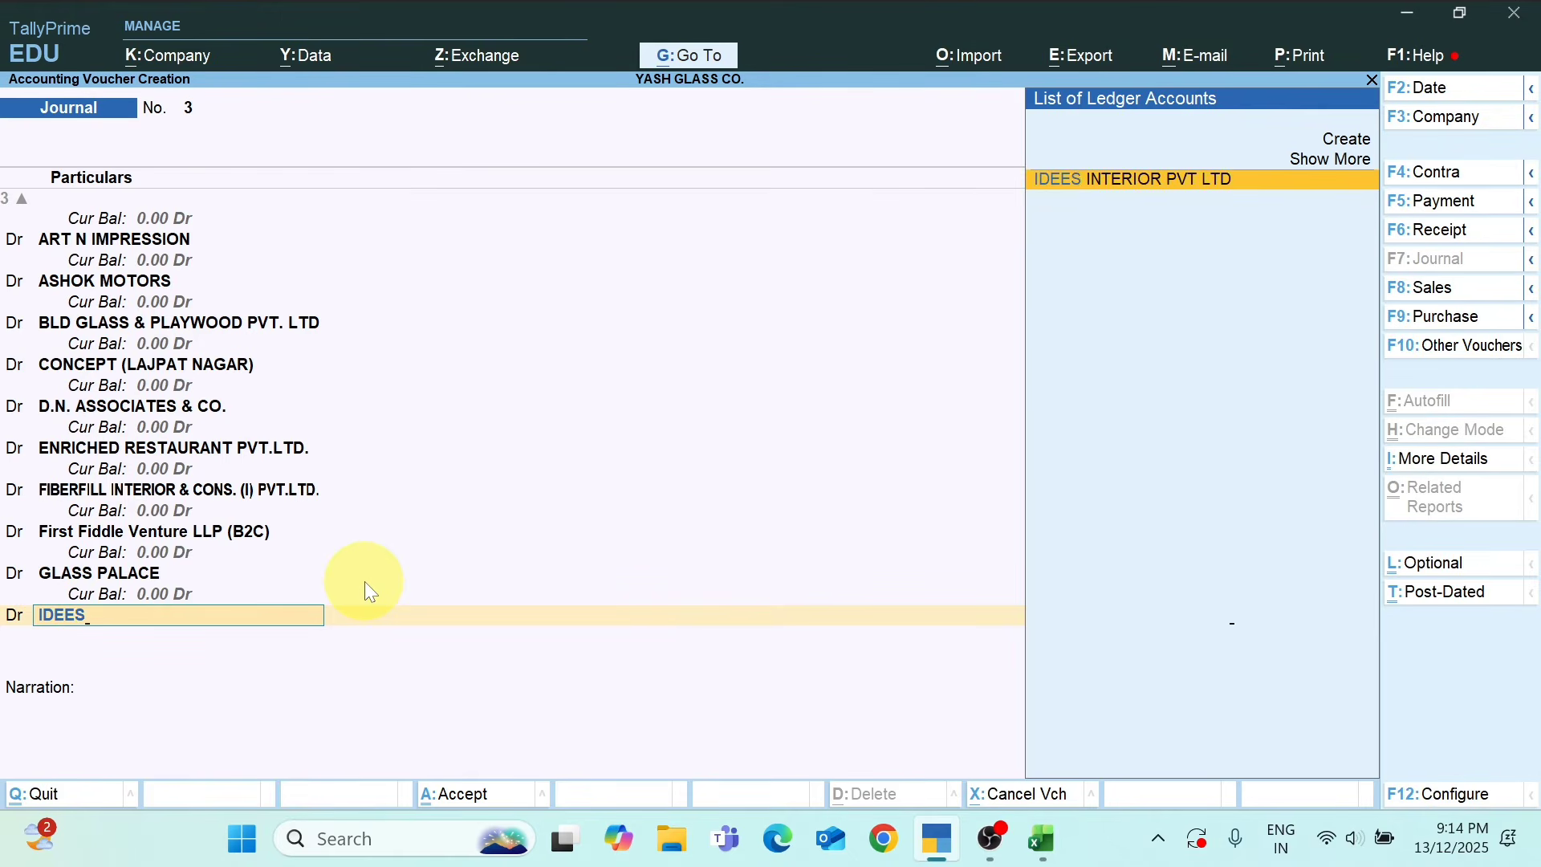
pyautogui.press('Return')
# Check IDEES INTERIOR PVT LTD's credit balance in Excel and debit the party 102385.13 in the journal
pyautogui.hotkey('alt', 'Tab')
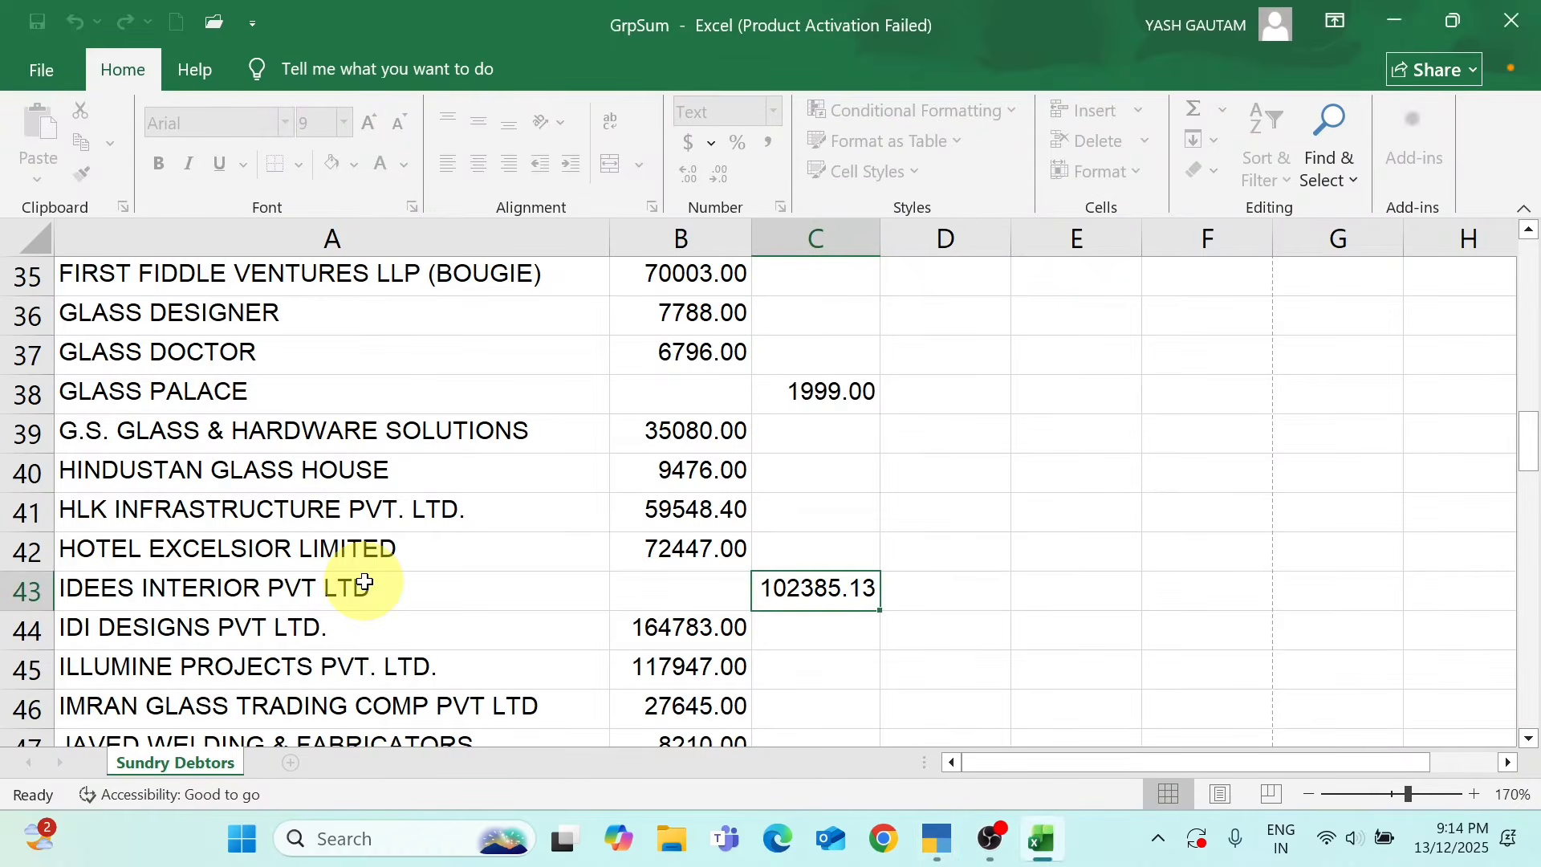
pyautogui.hotkey('alt', 'Tab')
pyautogui.write('102')
pyautogui.hotkey('alt', 'Tab')
pyautogui.hotkey('alt', 'Tab')
pyautogui.write('385')
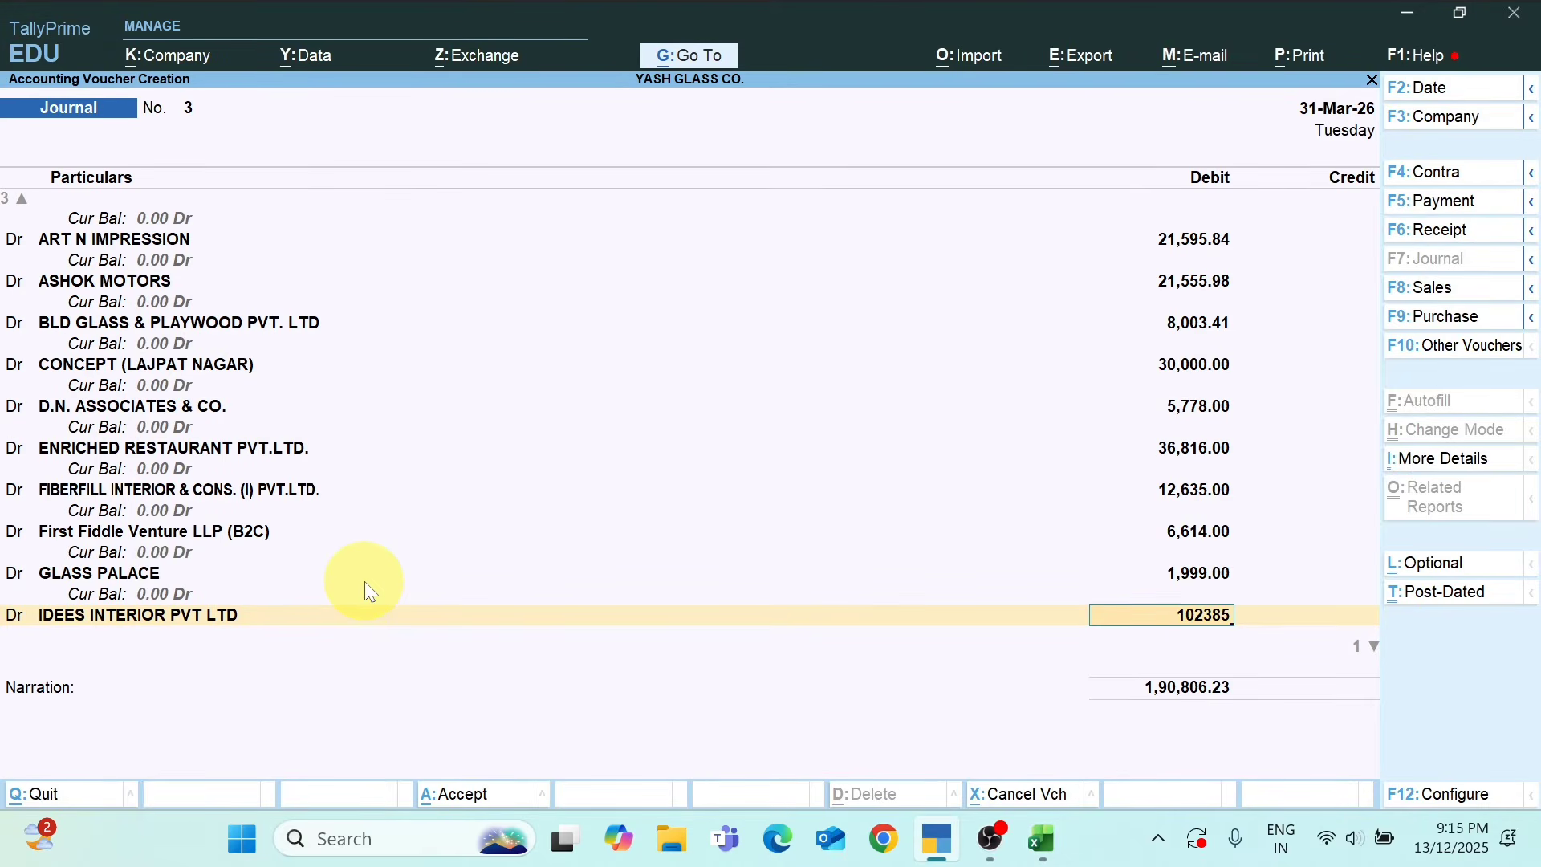
pyautogui.hotkey('alt', 'Tab')
pyautogui.hotkey('alt', 'Tab')
pyautogui.write('.13')
pyautogui.press('Return')
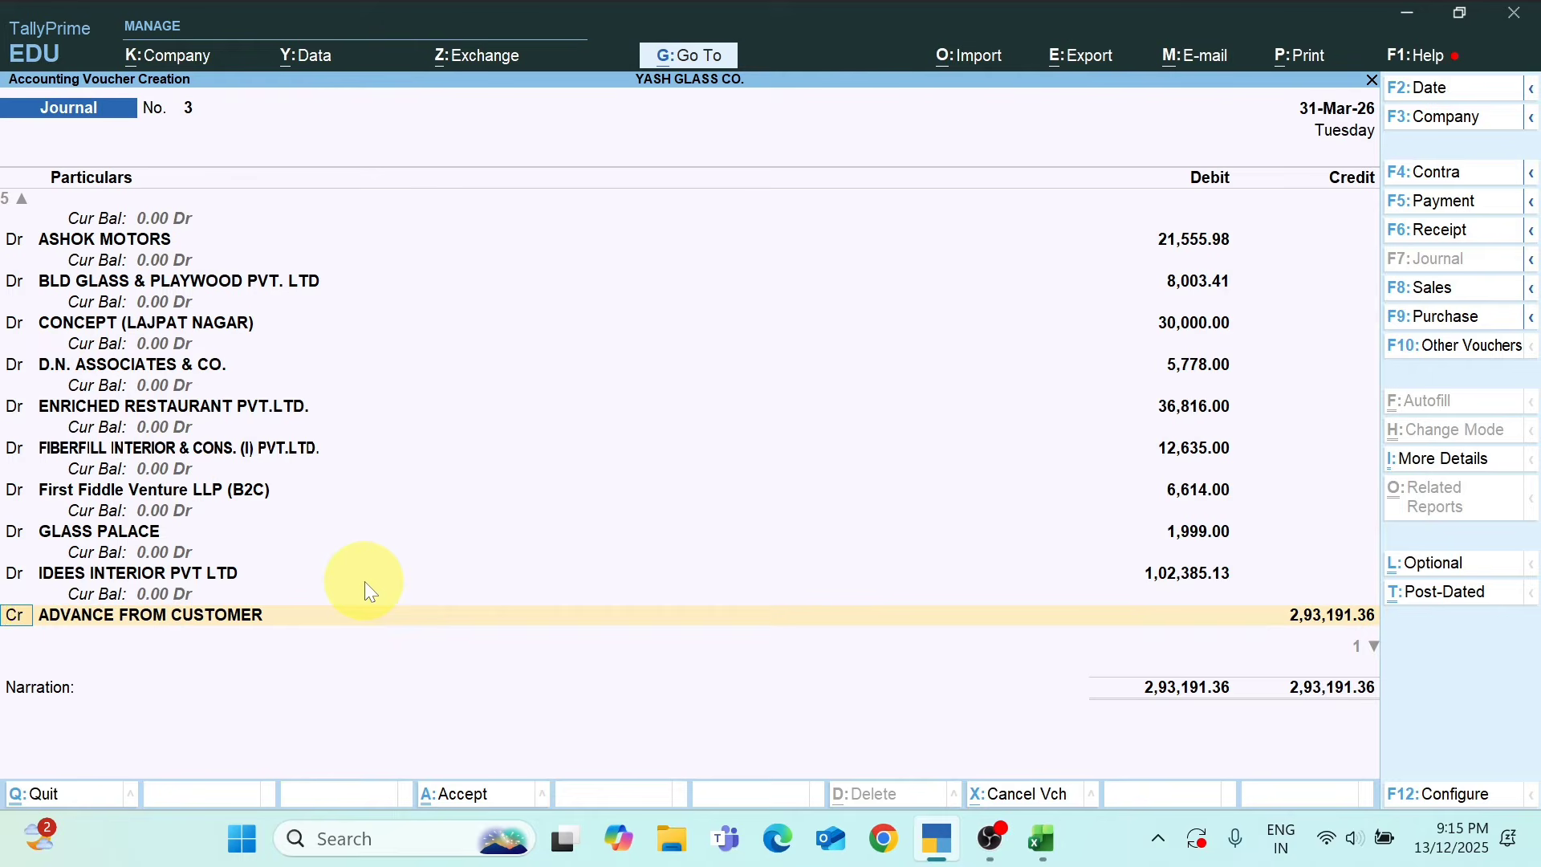
# Start the thirteenth debit line and find the next party with a credit balance below IDEES INTERIOR PVT LTD in Excel
pyautogui.press('Return')
pyautogui.hotkey('alt', 'Tab')
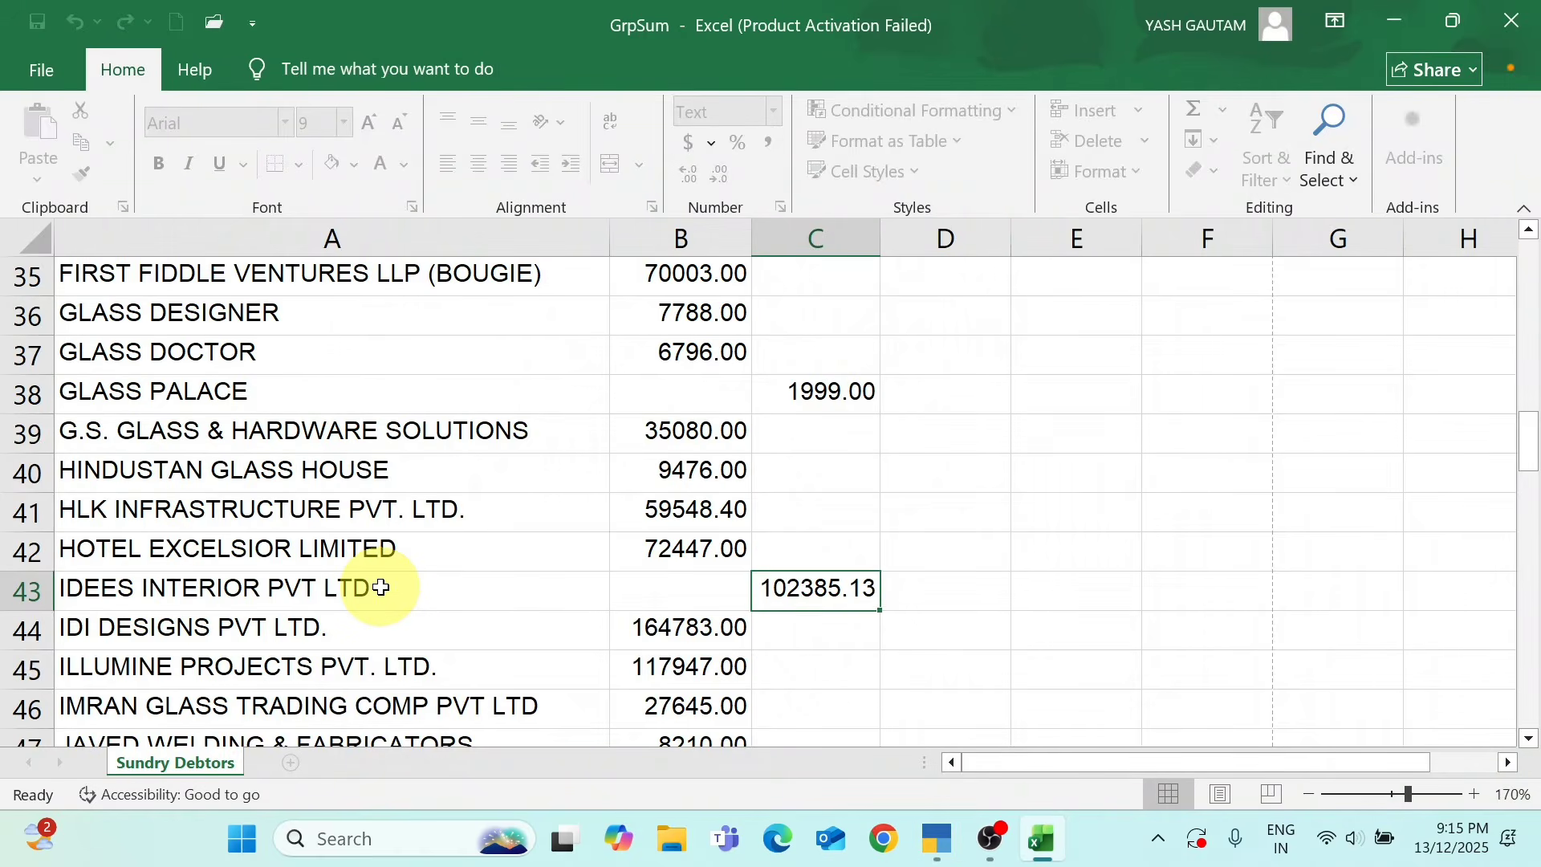
pyautogui.press('Down')
pyautogui.press('Down')
pyautogui.press('Down')
pyautogui.press('Down')
pyautogui.press('Down')
pyautogui.press('Down')
pyautogui.press('Down')
pyautogui.press('Down')
pyautogui.press('Down')
pyautogui.press('Down')
pyautogui.press('Down')
pyautogui.press('Down')
pyautogui.press('Down')
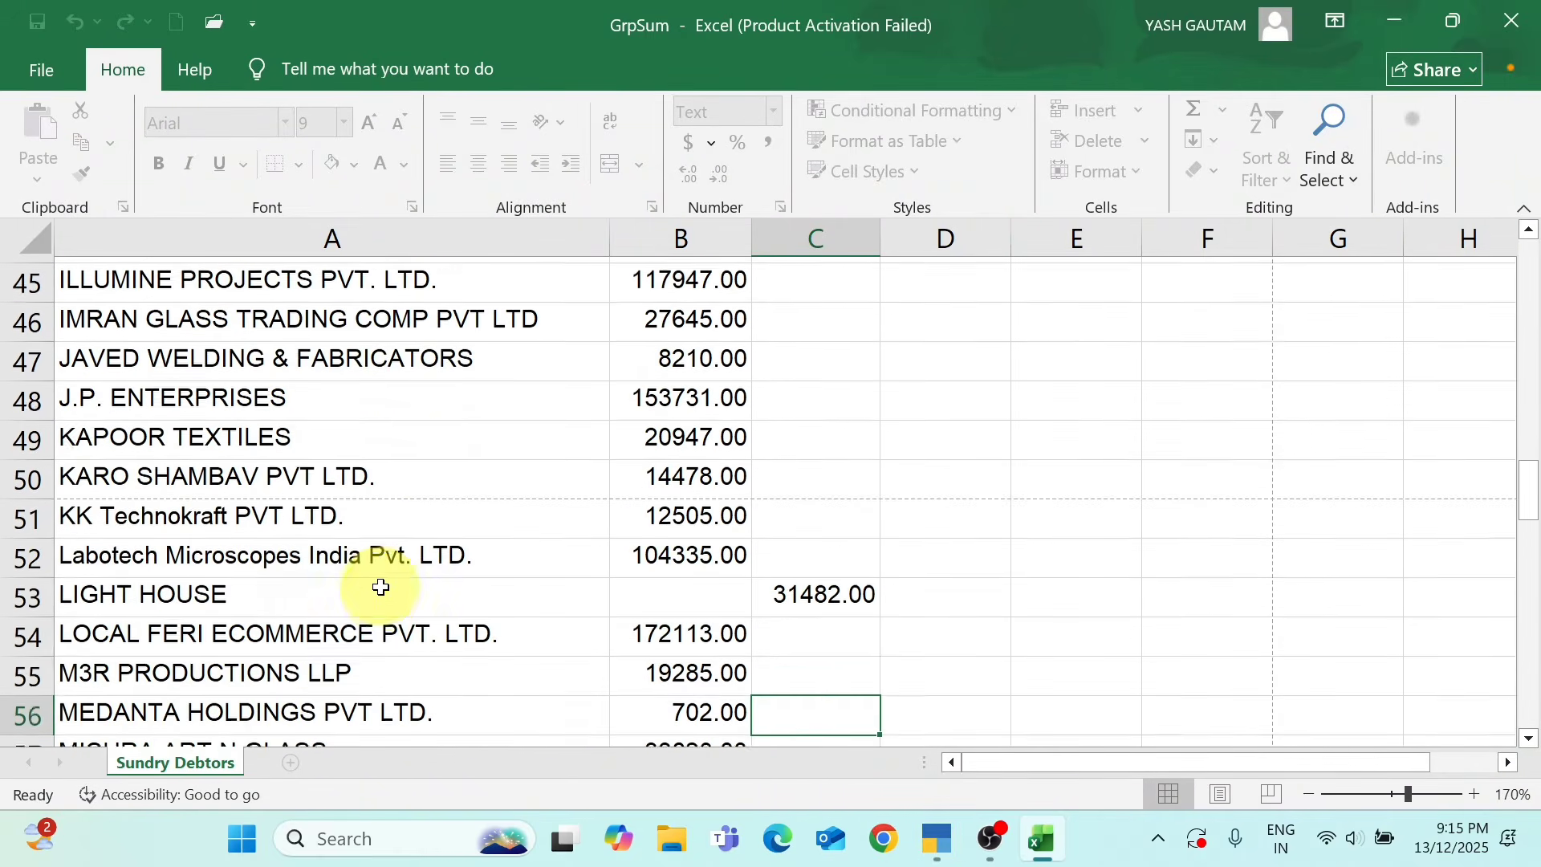
pyautogui.press('Up')
pyautogui.press('Up')
pyautogui.press('Up')
# Choose LIGHT HOUSE as the thirteenth debit ledger and debit it 31,482, checking the amount in Excel
pyautogui.hotkey('alt', 'Tab')
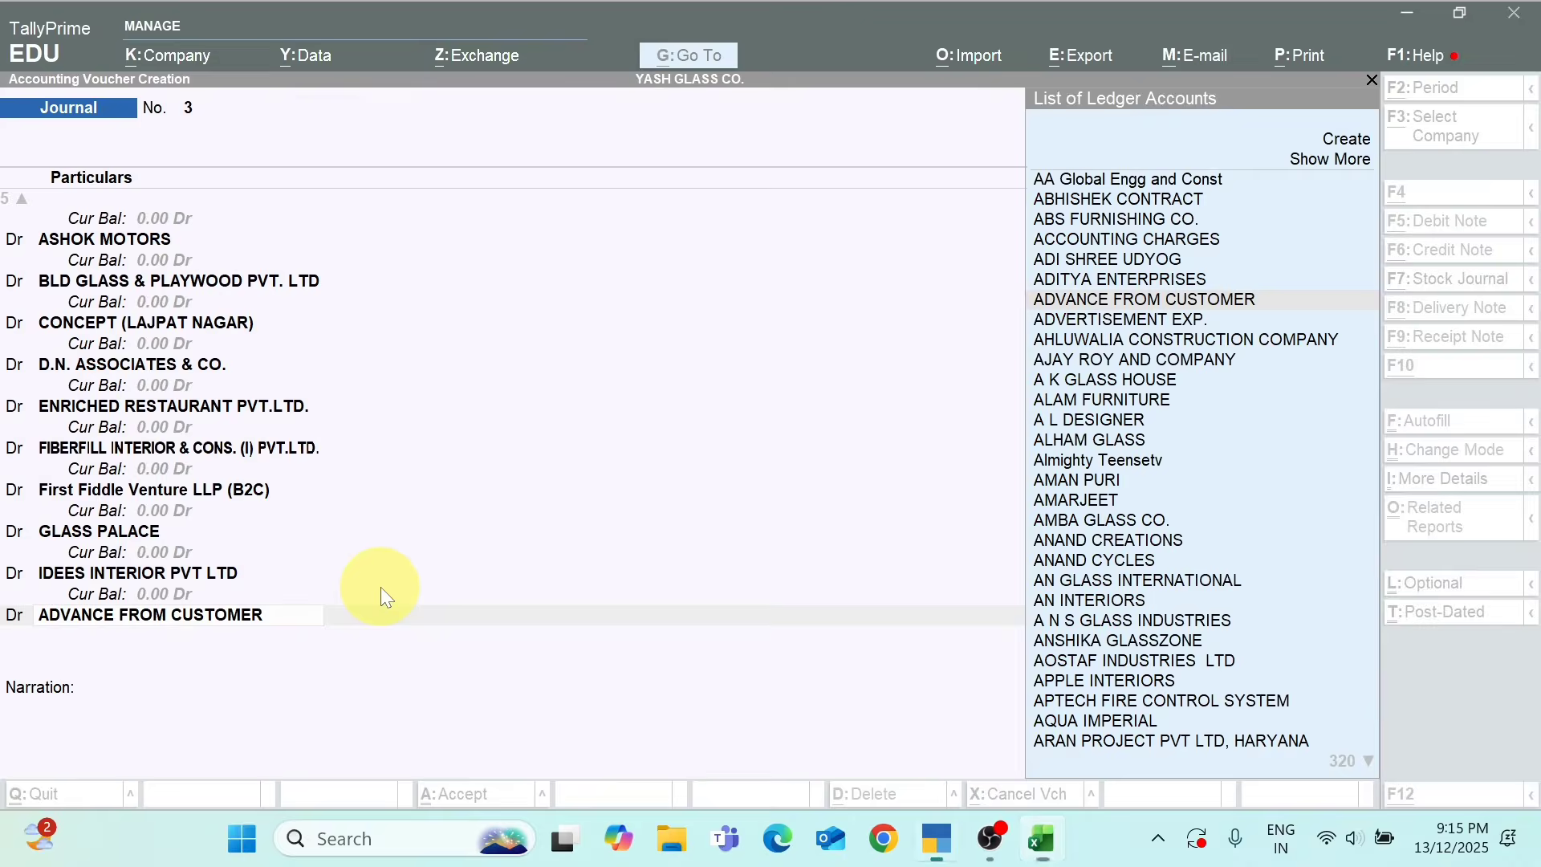
pyautogui.write('LIGHT')
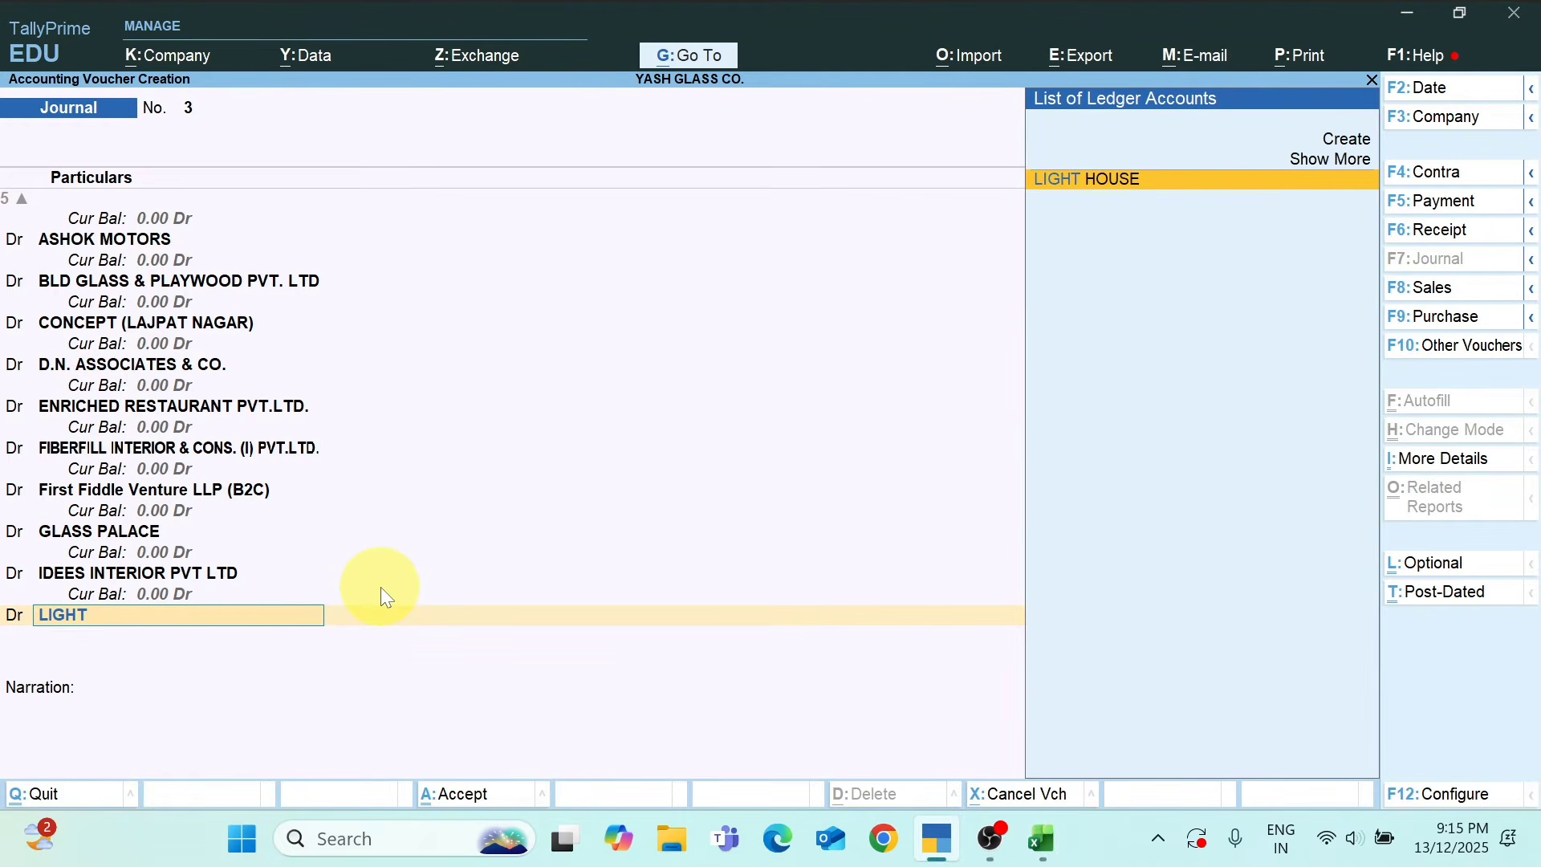
pyautogui.press('Return')
pyautogui.hotkey('alt', 'Tab')
pyautogui.hotkey('alt', 'Tab')
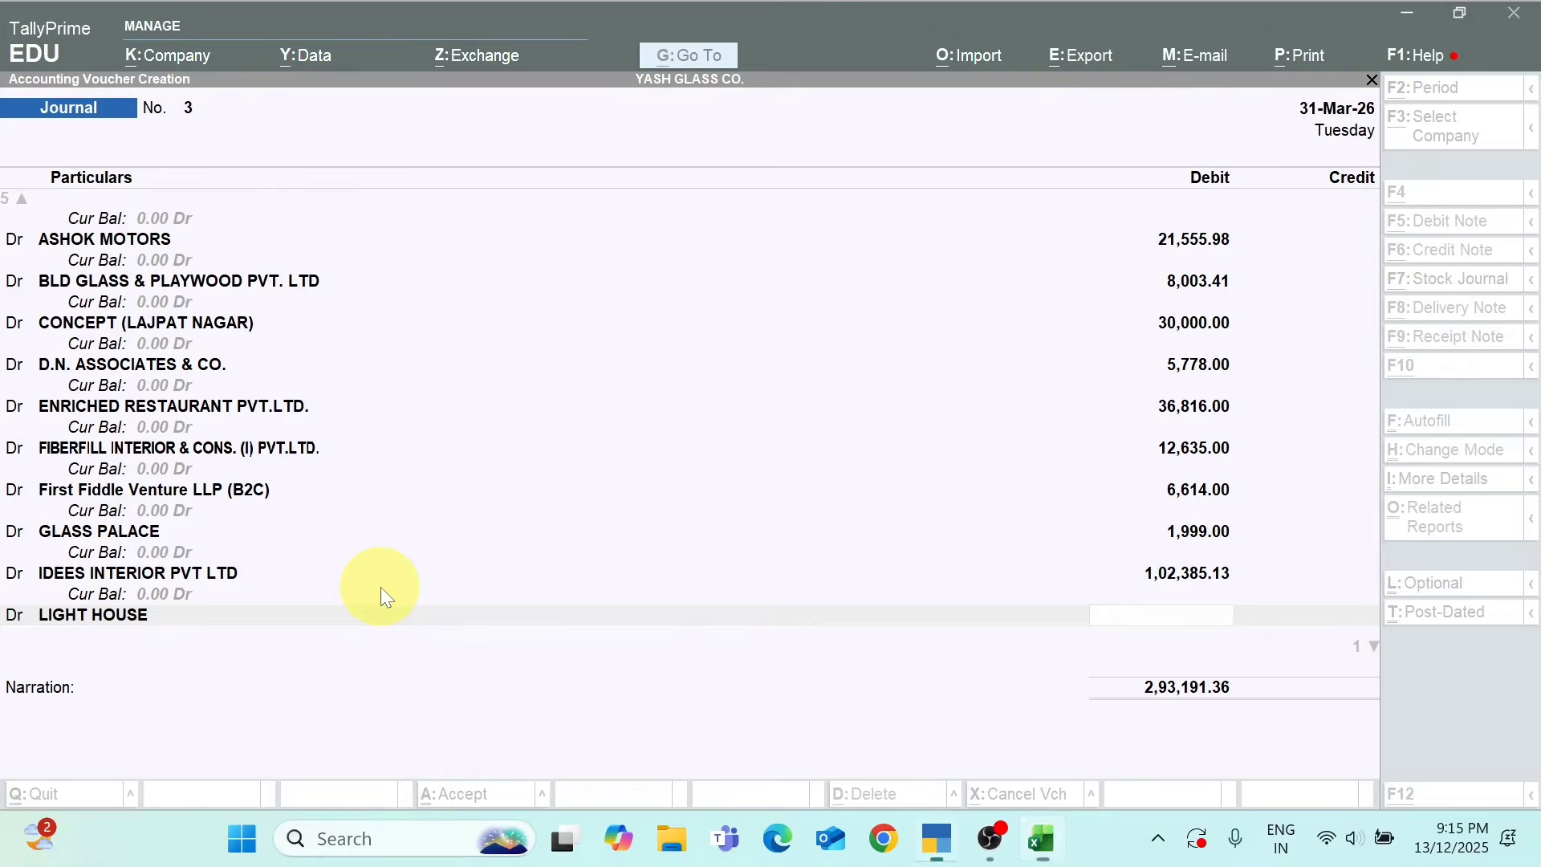
pyautogui.write('314')
pyautogui.hotkey('alt', 'Tab')
pyautogui.hotkey('alt', 'Tab')
pyautogui.write('82')
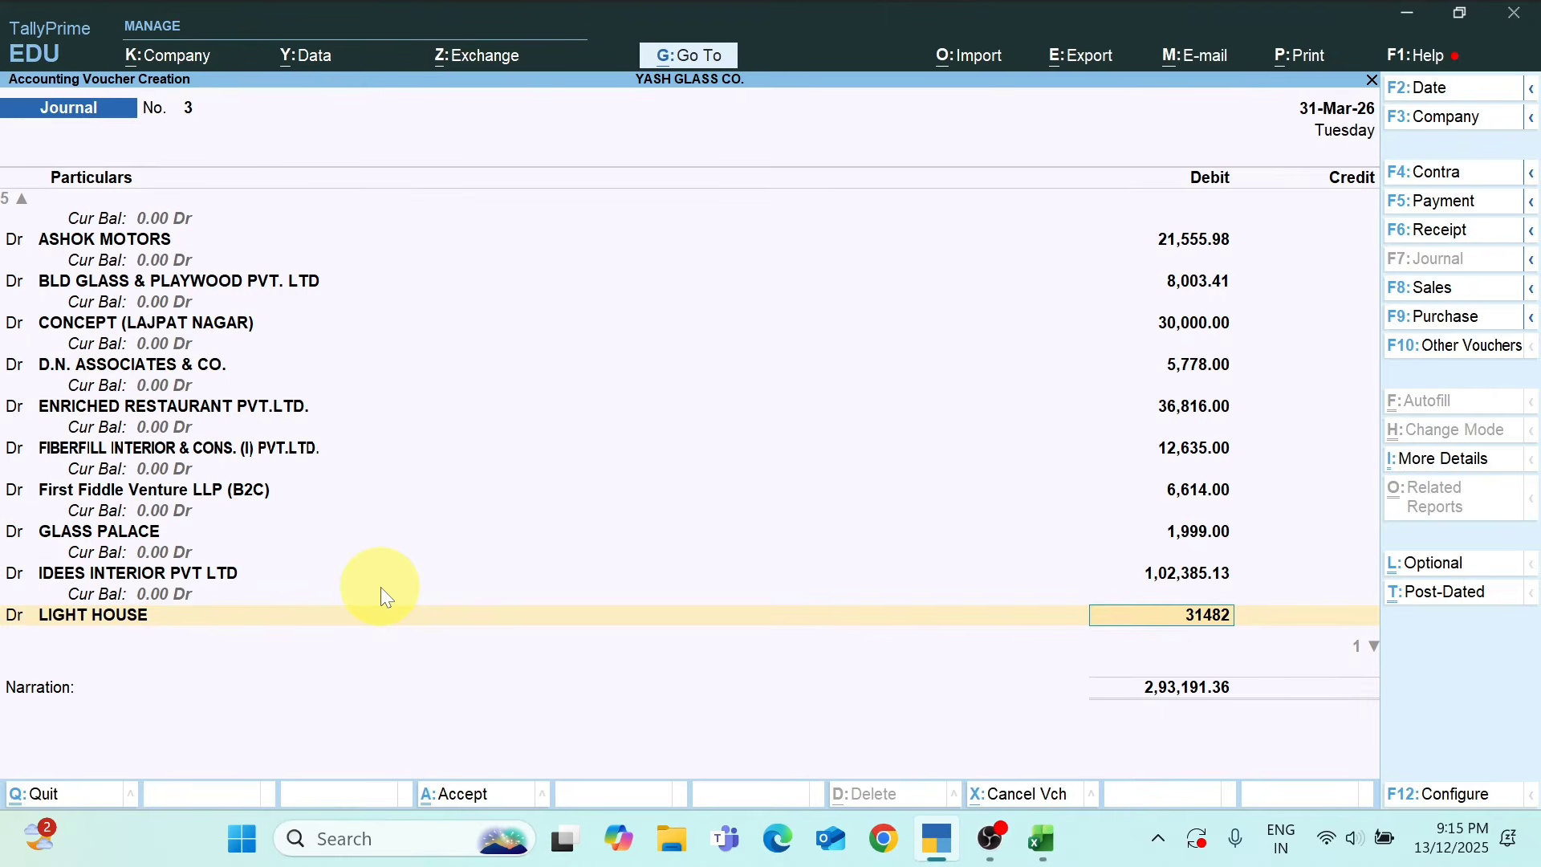
pyautogui.press('Return')
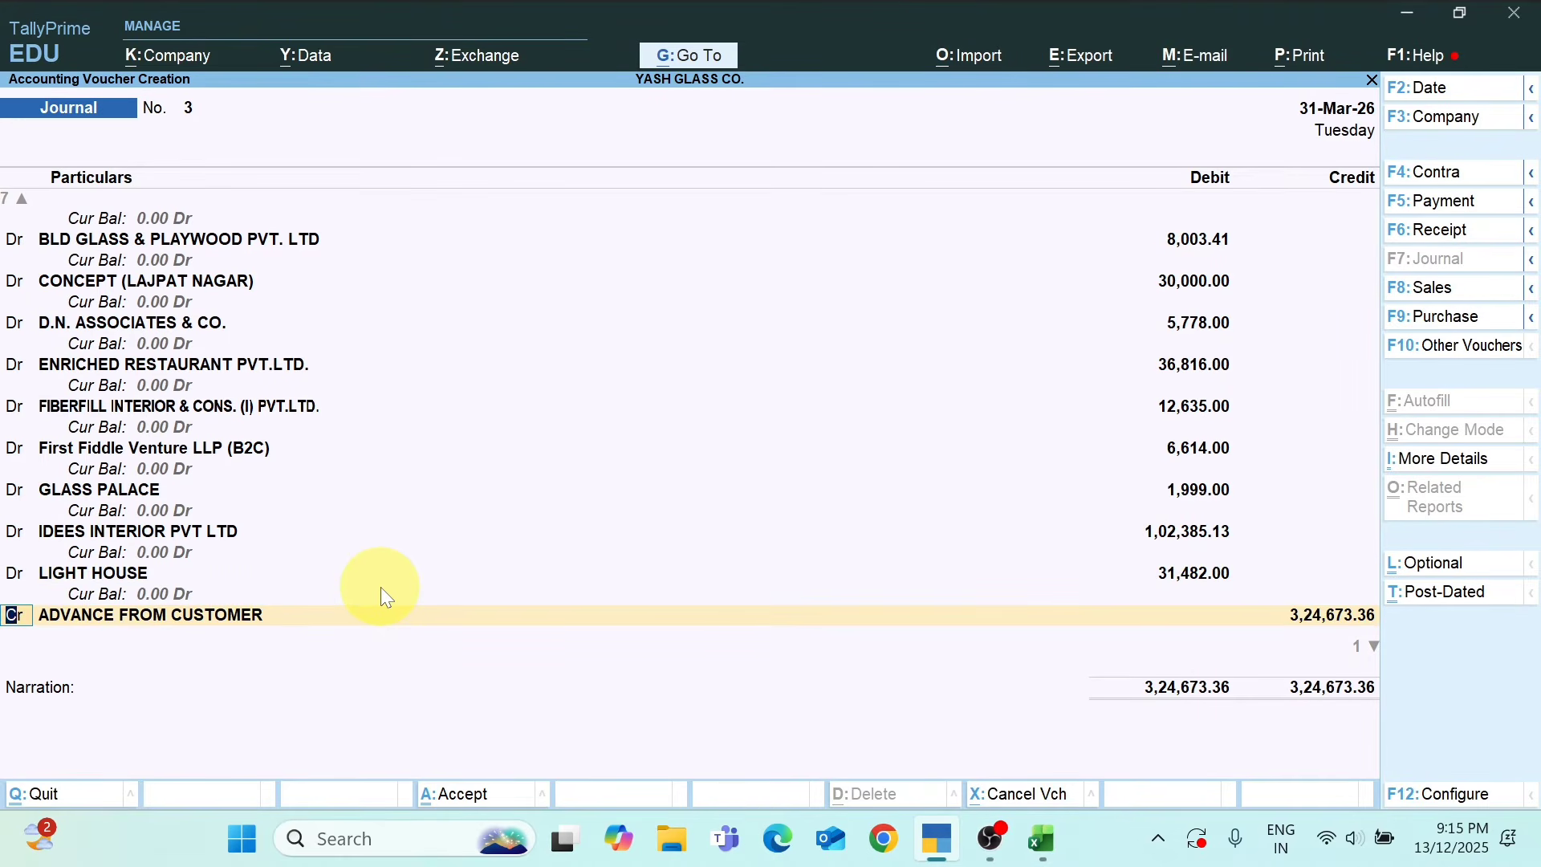
# Start the fourteenth debit line and find the next party with a credit balance below LIGHT HOUSE in Excel
pyautogui.press('BackSpace')
pyautogui.press('Return')
pyautogui.press('d')
pyautogui.press('Return')
pyautogui.press('Return')
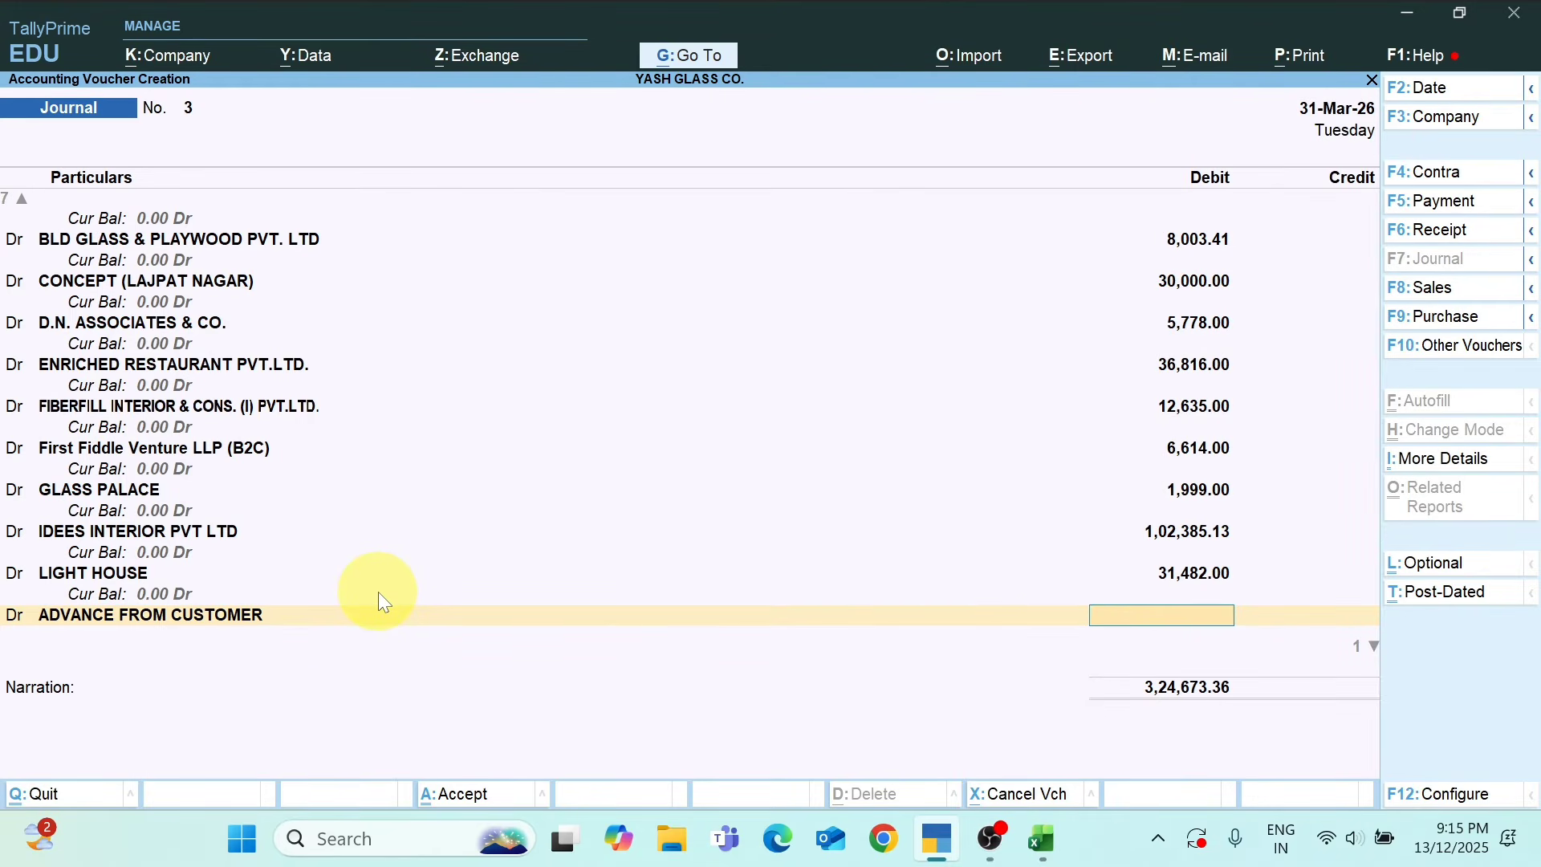
pyautogui.press('BackSpace')
pyautogui.hotkey('alt', 'Tab')
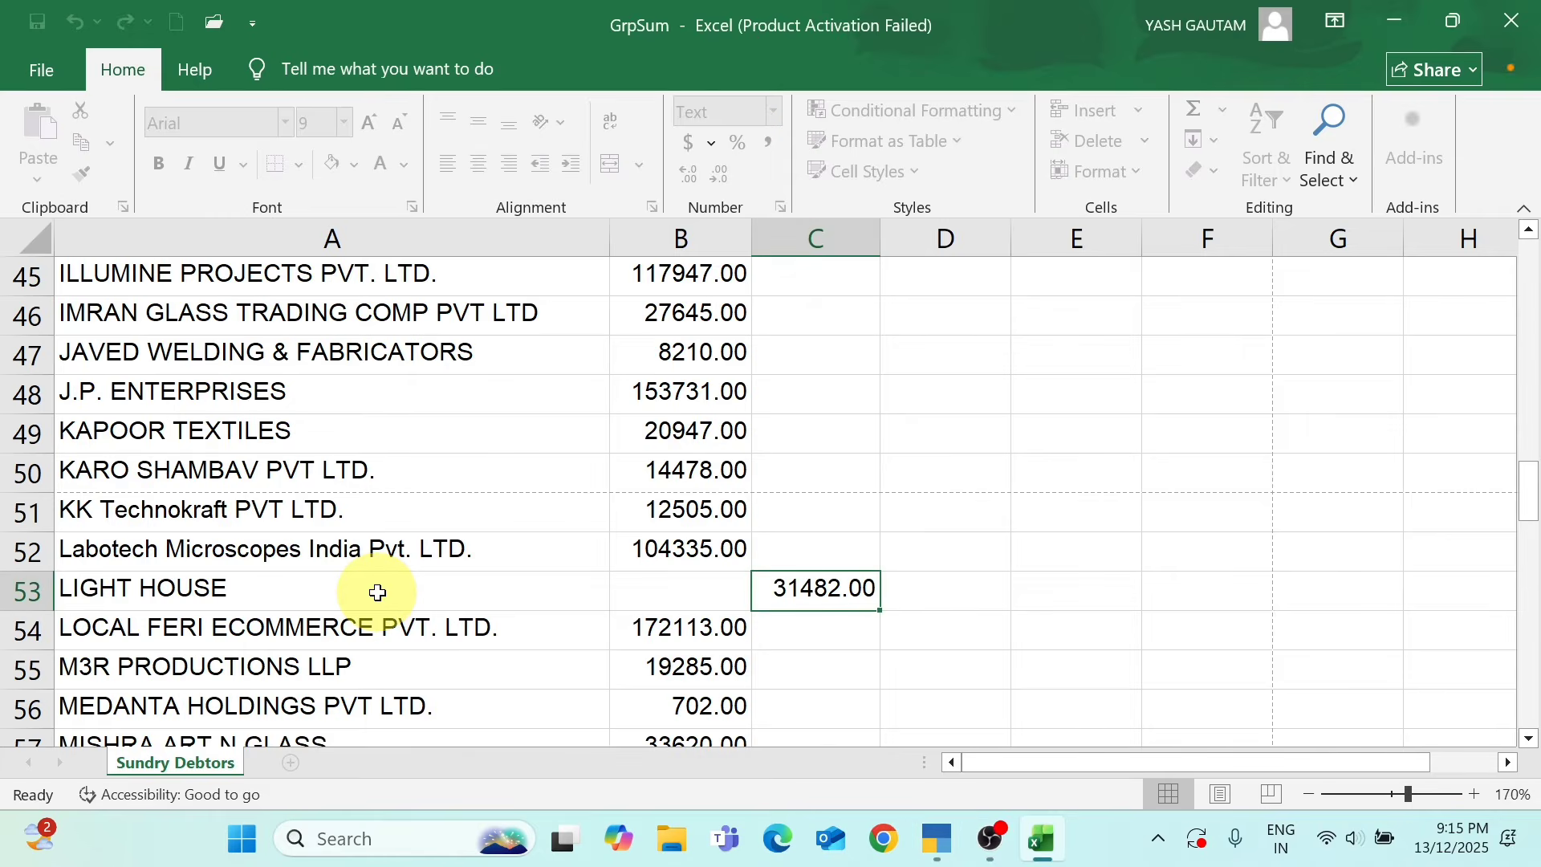
pyautogui.press('Down')
pyautogui.press('Down')
pyautogui.press('Down')
pyautogui.press('Down')
pyautogui.press('Down')
pyautogui.press('Down')
pyautogui.press('Down')
pyautogui.press('Up')
pyautogui.press('Up')
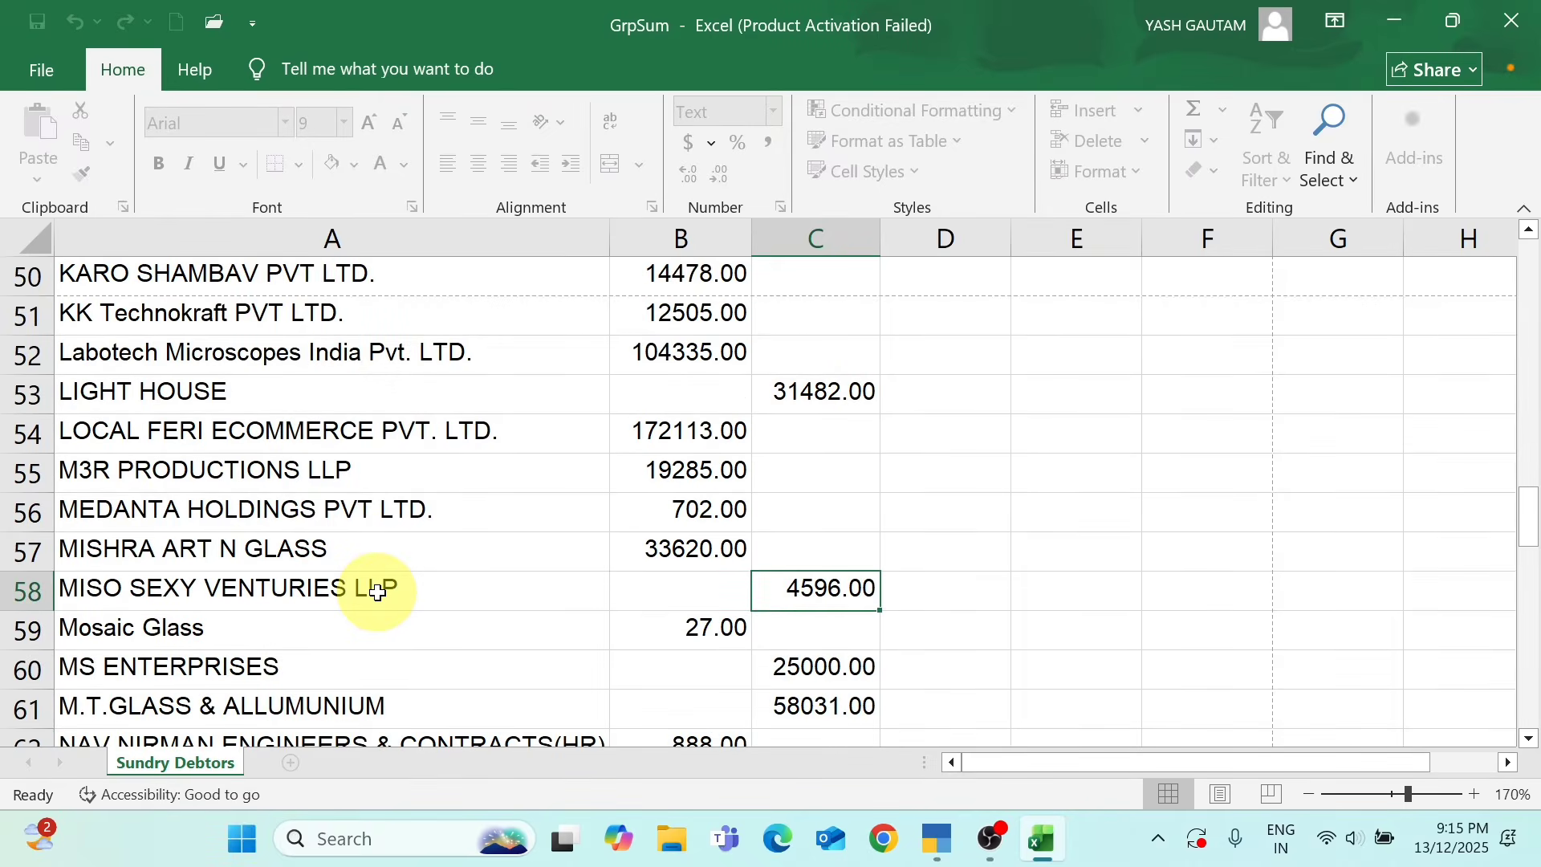
# Choose MISO SEXY VENTURIES LLP as the fourteenth debit ledger and debit it 4,596, checking the amount in Excel
pyautogui.hotkey('alt', 'Tab')
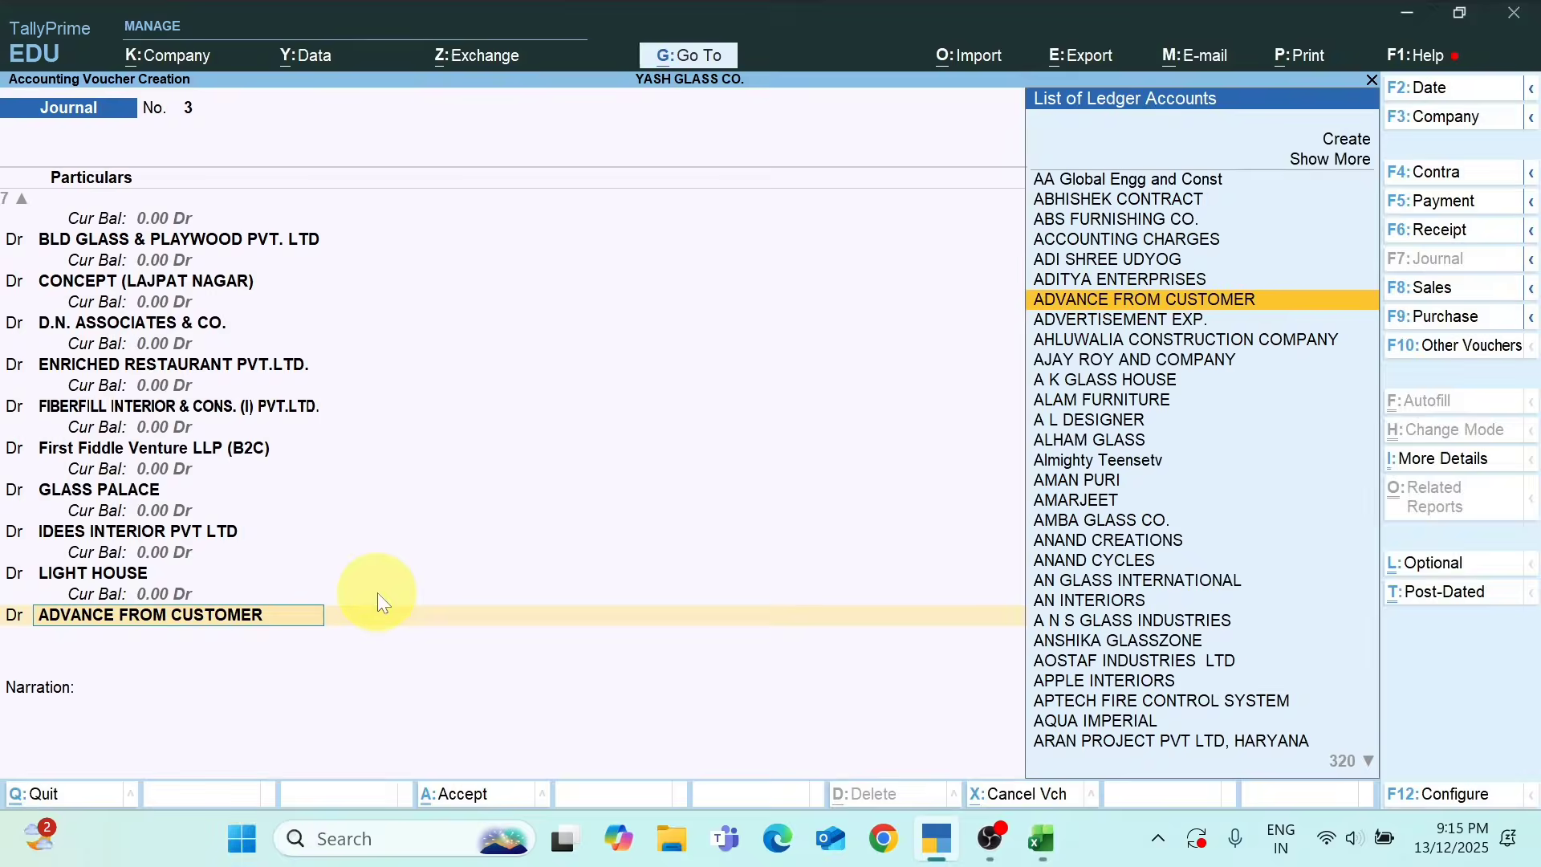
pyautogui.write('M,ISO')
pyautogui.press('BackSpace')
pyautogui.press('BackSpace')
pyautogui.press('BackSpace')
pyautogui.press('BackSpace')
pyautogui.press('BackSpace')
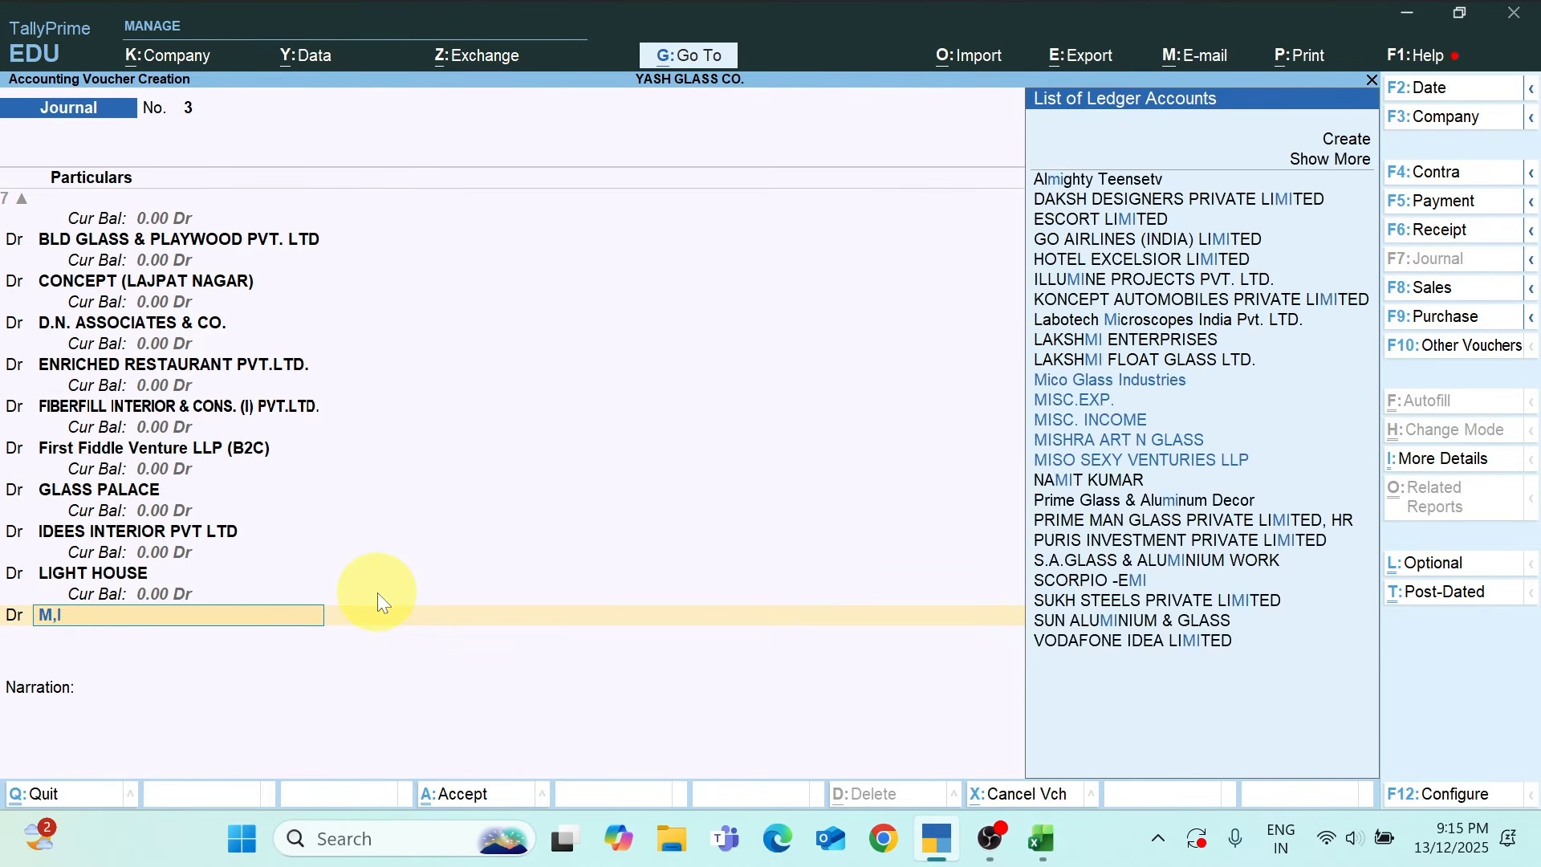
pyautogui.write('MISO')
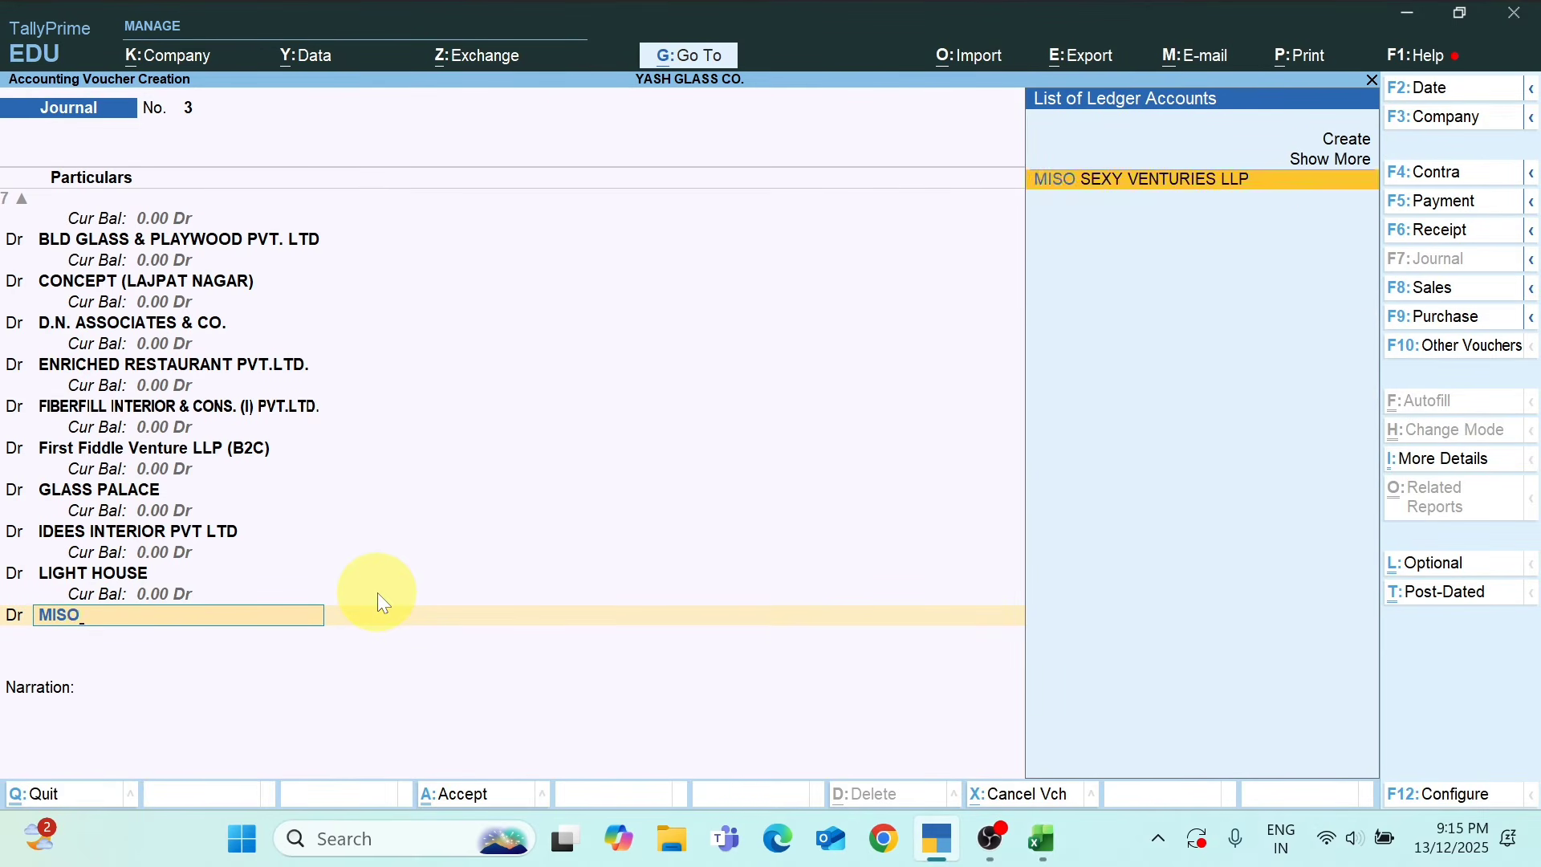
pyautogui.hotkey('alt', 'Tab')
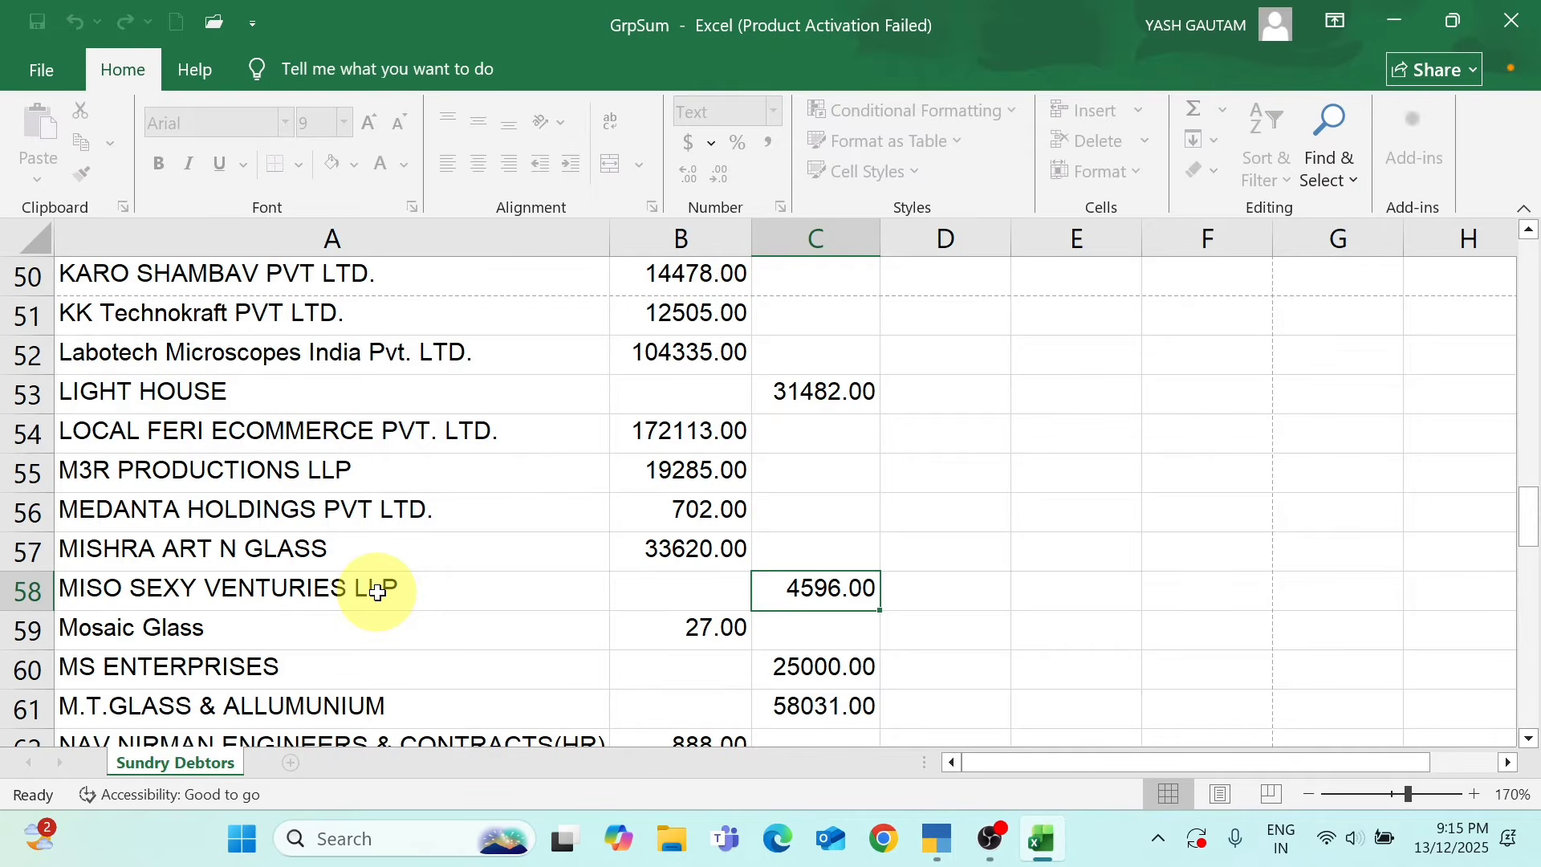
pyautogui.hotkey('alt', 'Tab')
pyautogui.press('Return')
pyautogui.write('4596')
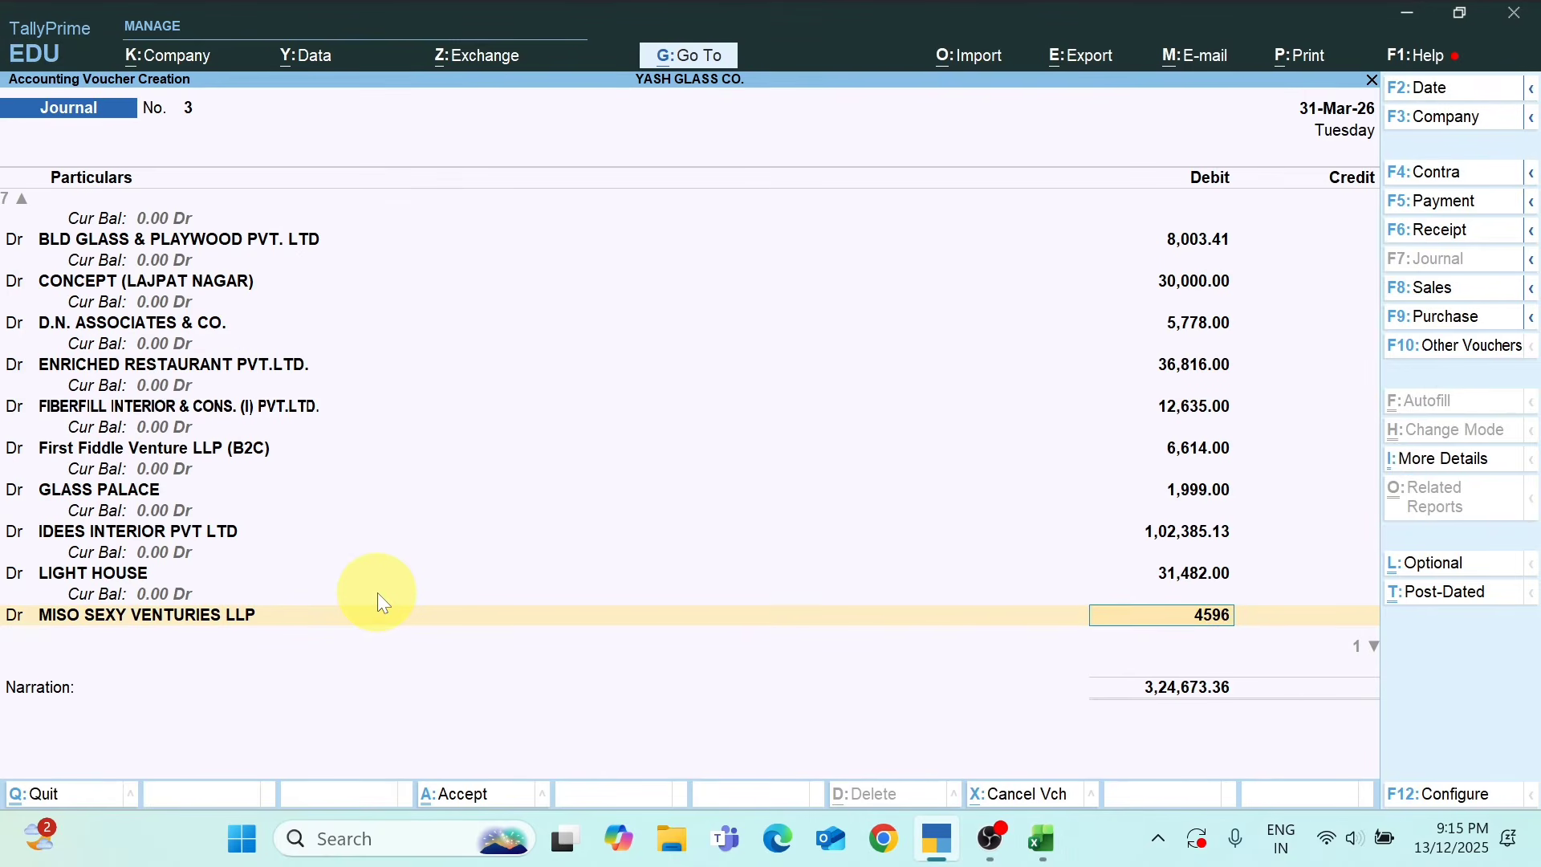
pyautogui.press('Return')
# Add MS ENTERPRISES, the next credit-balance party in Excel, as the fifteenth debit line with 25,000
pyautogui.press('Return')
pyautogui.hotkey('alt', 'Tab')
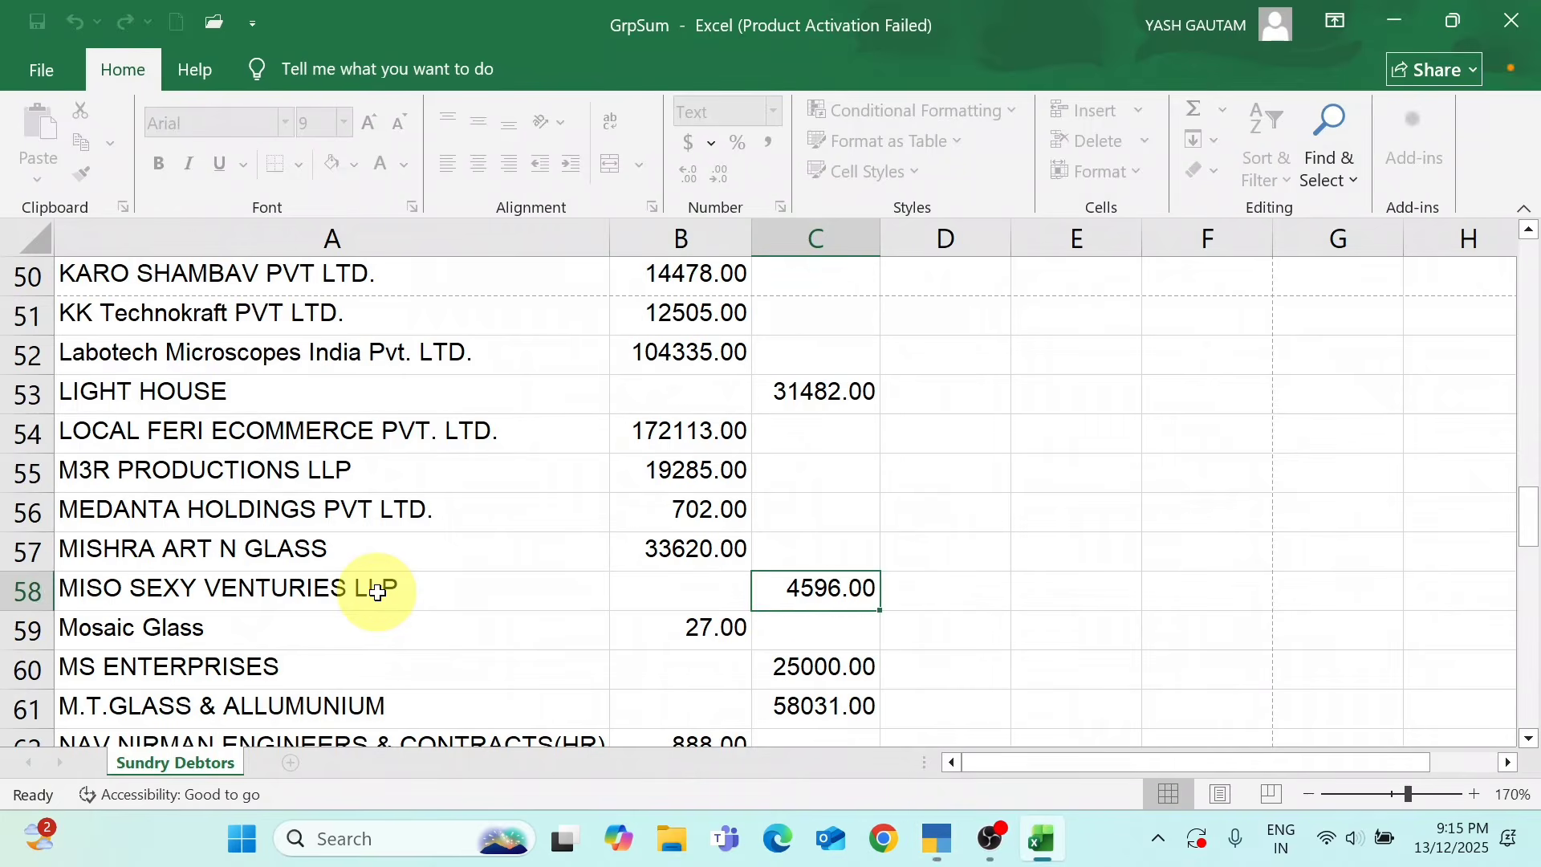
pyautogui.press('Down')
pyautogui.press('Down')
pyautogui.hotkey('alt', 'Tab')
pyautogui.write('MS')
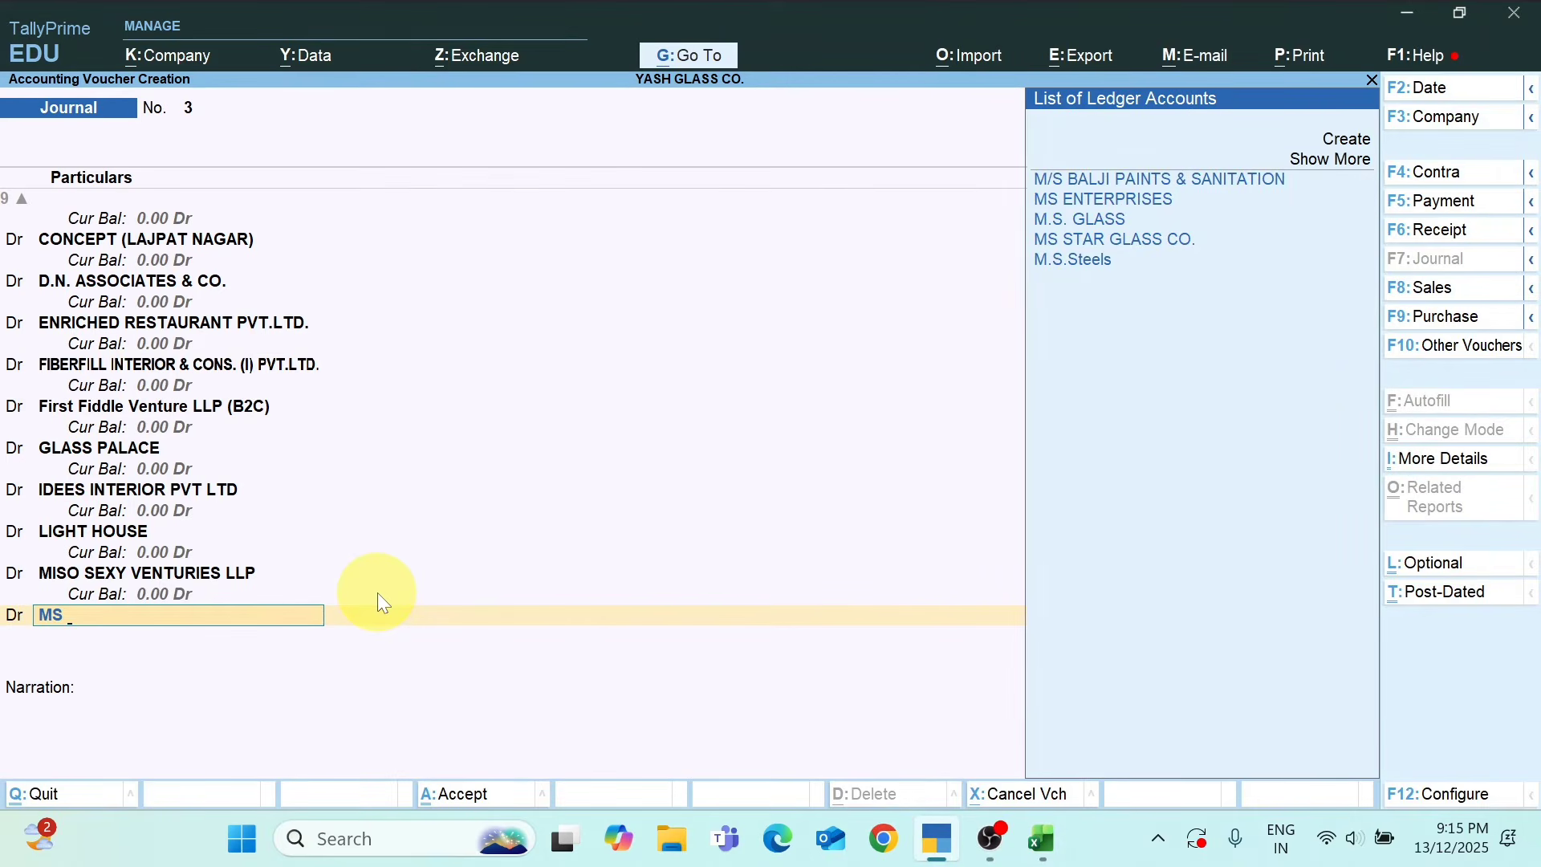
pyautogui.press('Down')
pyautogui.press('Return')
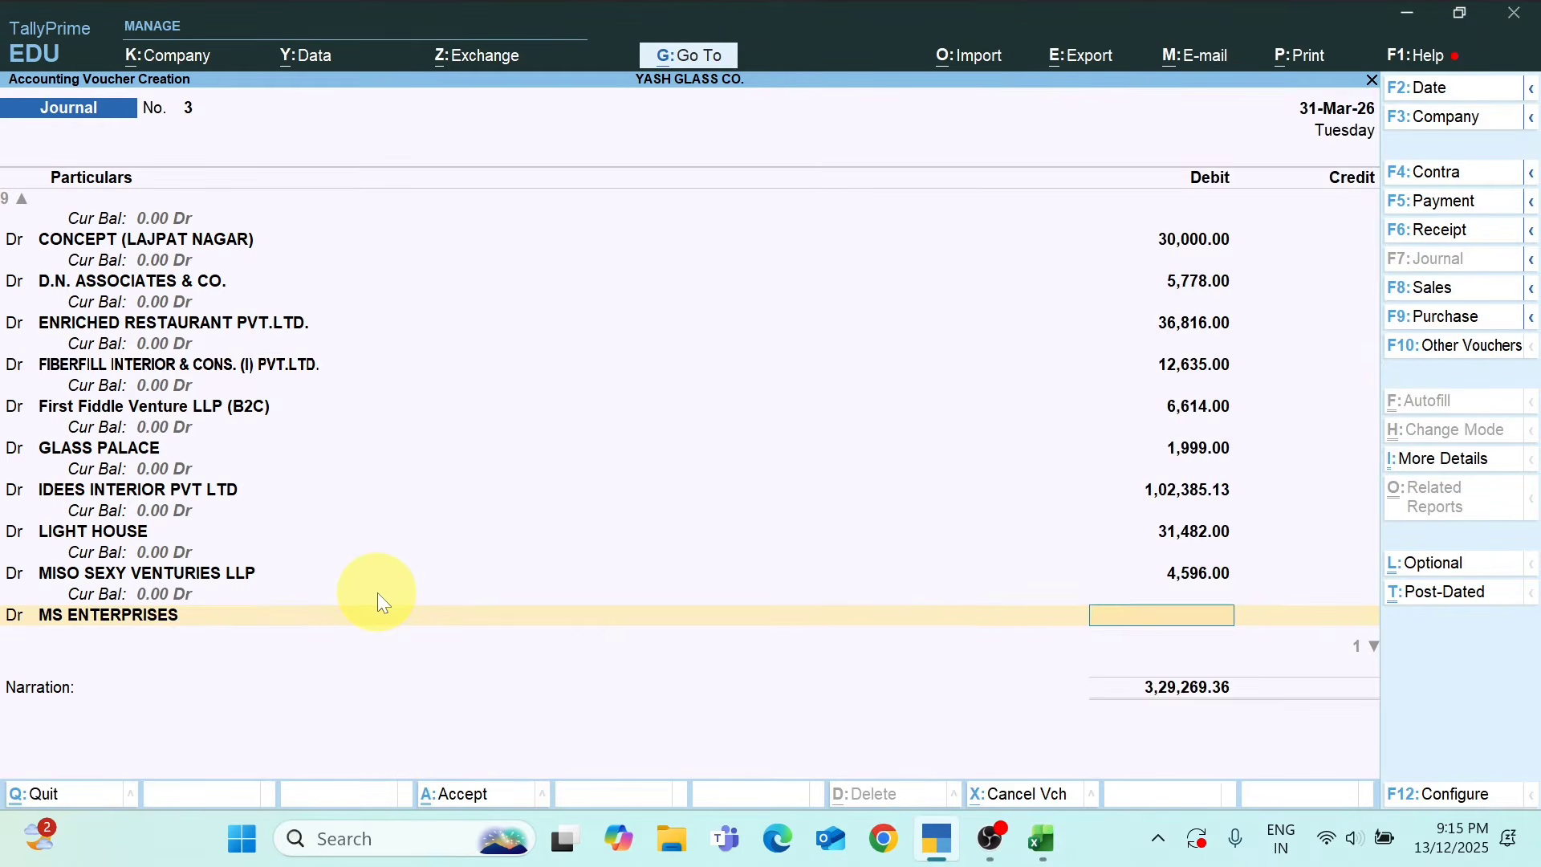
pyautogui.hotkey('alt', 'Tab')
pyautogui.hotkey('alt', 'Tab')
pyautogui.write('25000')
pyautogui.press('Return')
# Add M.T.GLASS & ALLUMUNIUM, the next credit-balance party in Excel, as the sixteenth debit line with 58,031
pyautogui.write('D')
pyautogui.press('Return')
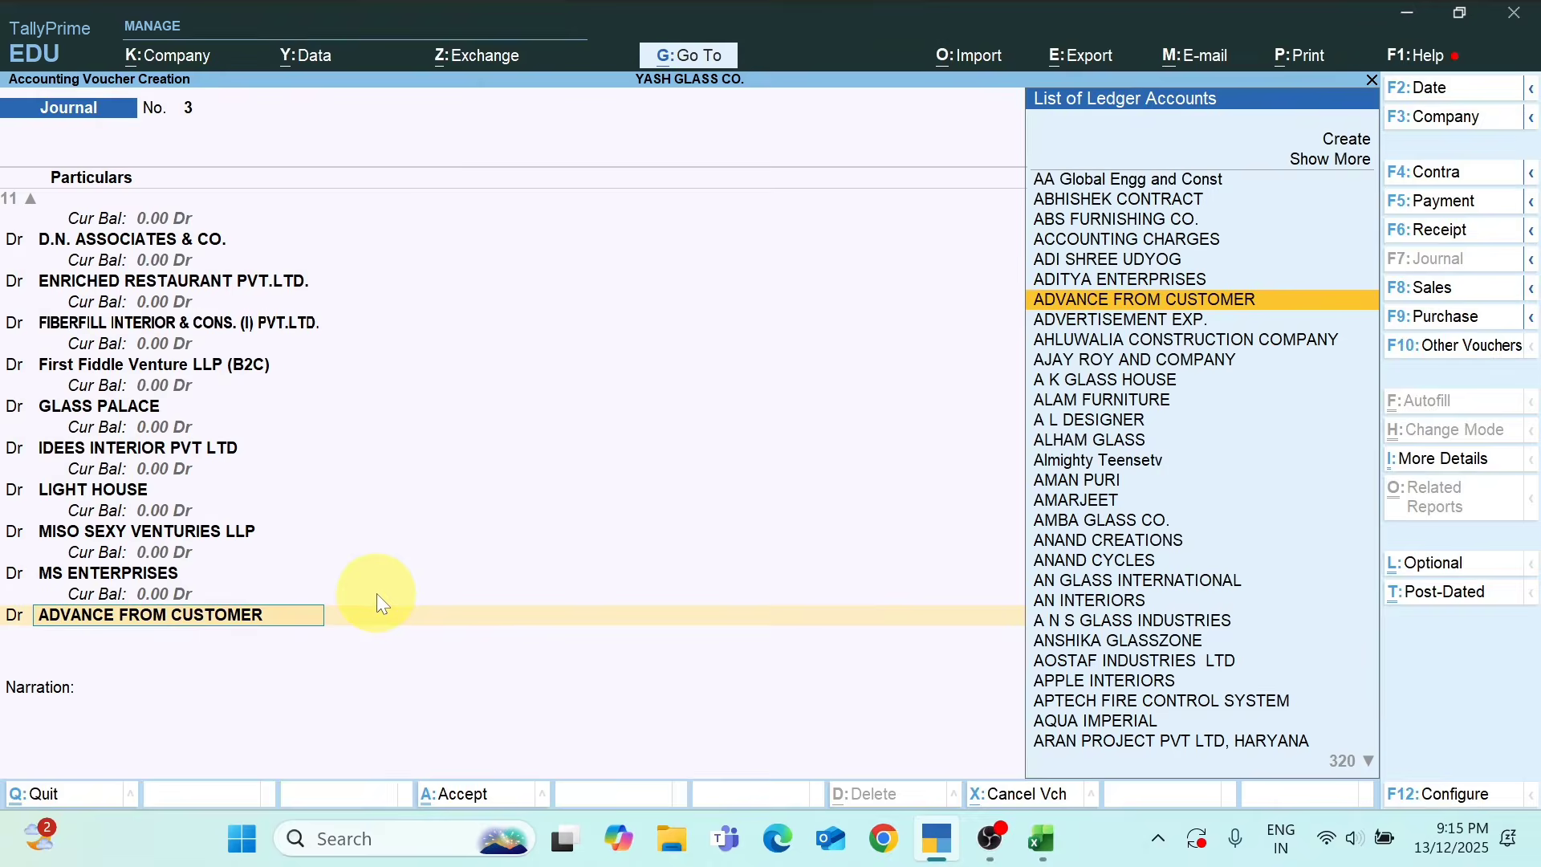
pyautogui.hotkey('alt', 'Tab')
pyautogui.press('Down')
pyautogui.scroll(-1, 376, 594)
pyautogui.hotkey('alt', 'Tab')
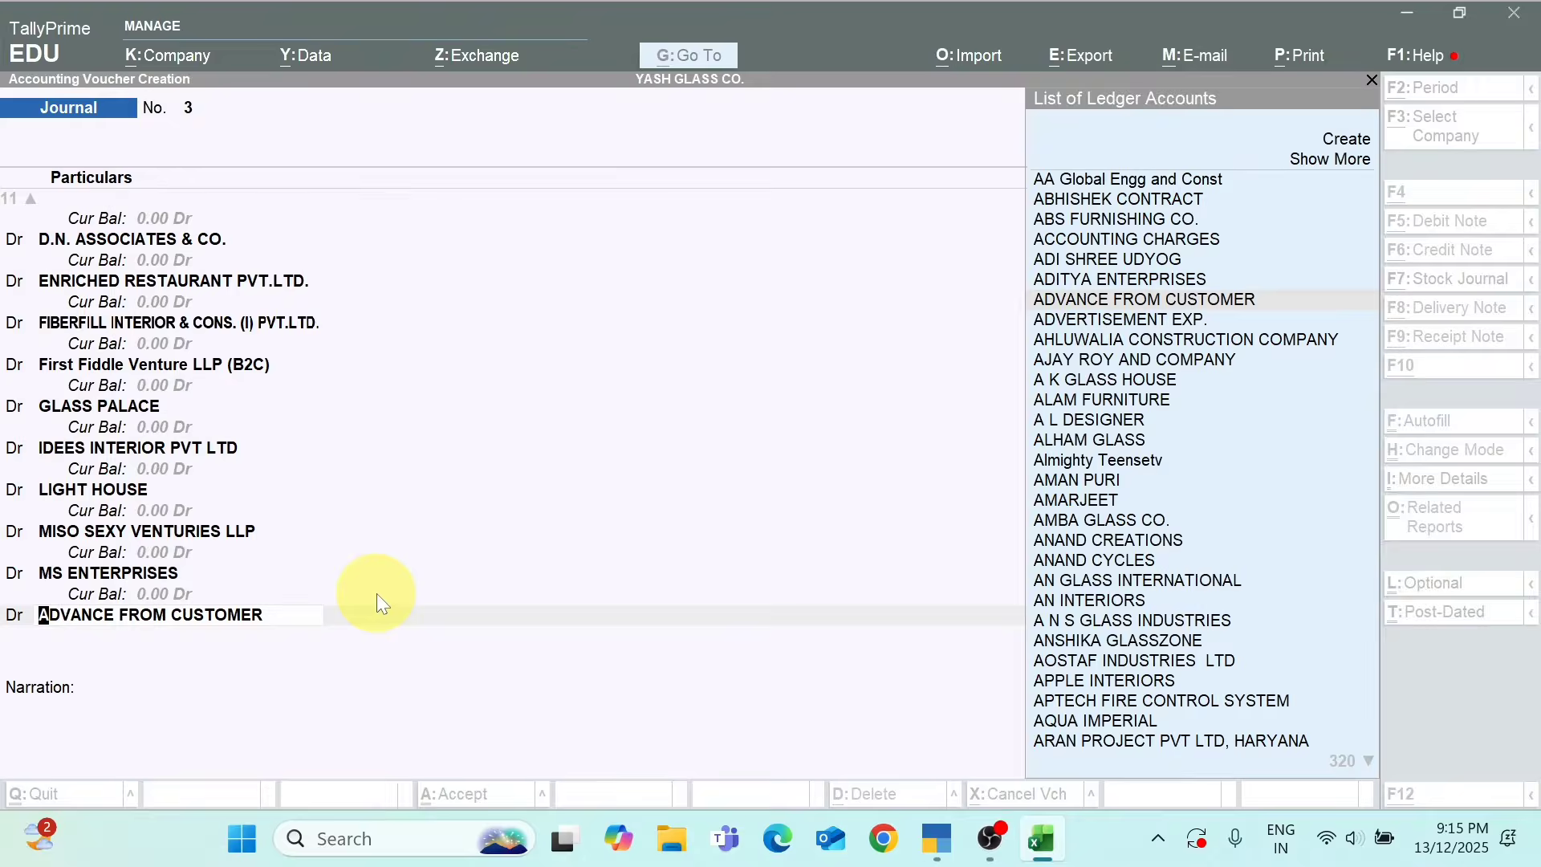
pyautogui.write('MT')
pyautogui.press('Return')
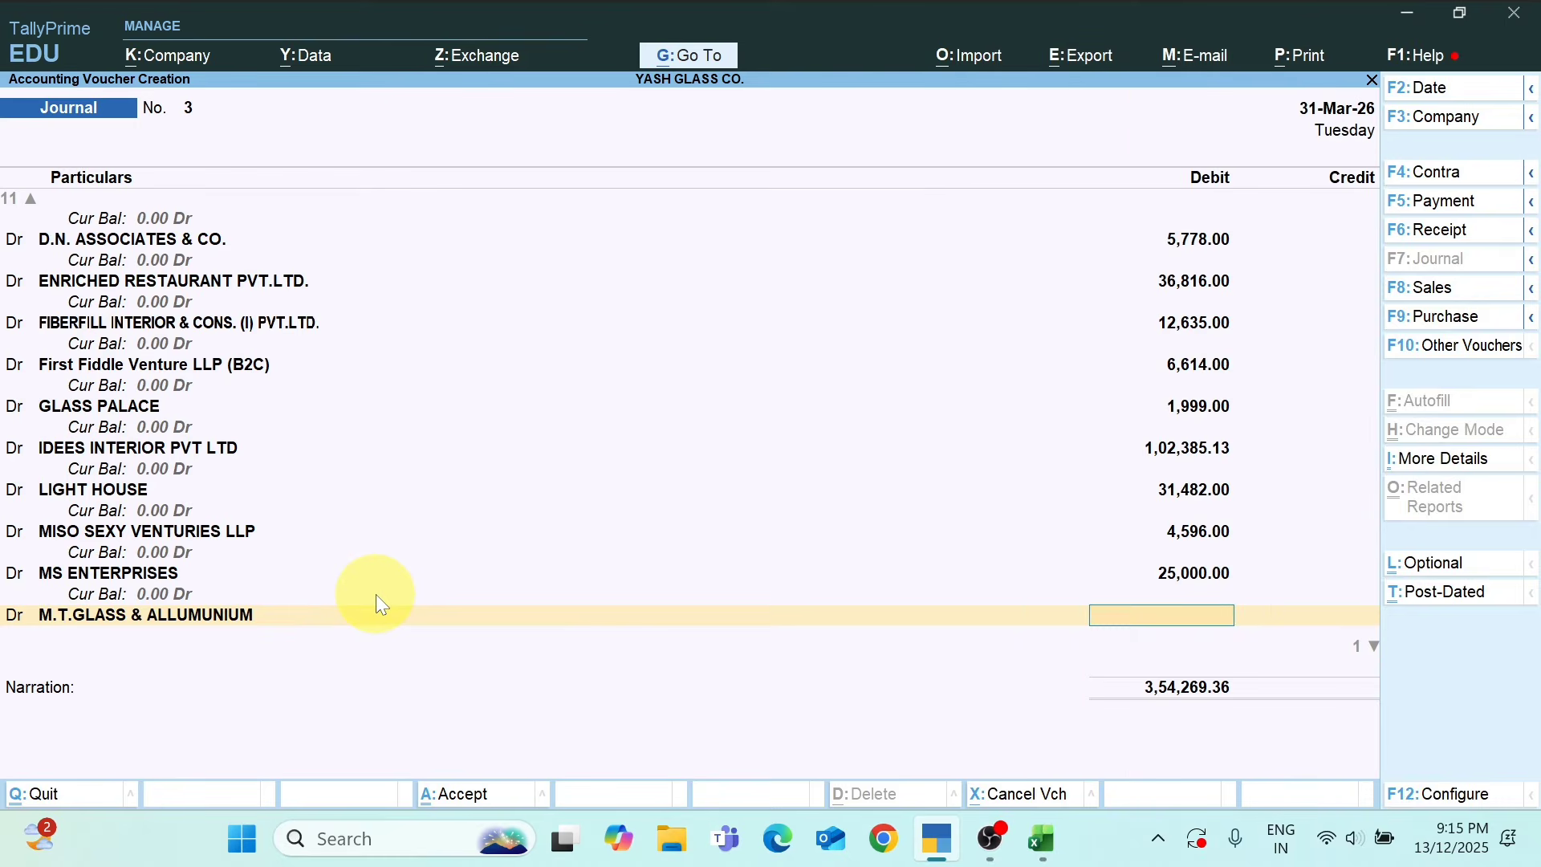
pyautogui.hotkey('alt', 'Tab')
pyautogui.hotkey('alt', 'Tab')
pyautogui.write('58031')
pyautogui.press('Return')
# Start the seventeenth debit line and find the next party with a credit balance below M.T.GLASS & ALLUMUNIUM in Excel
pyautogui.press('Return')
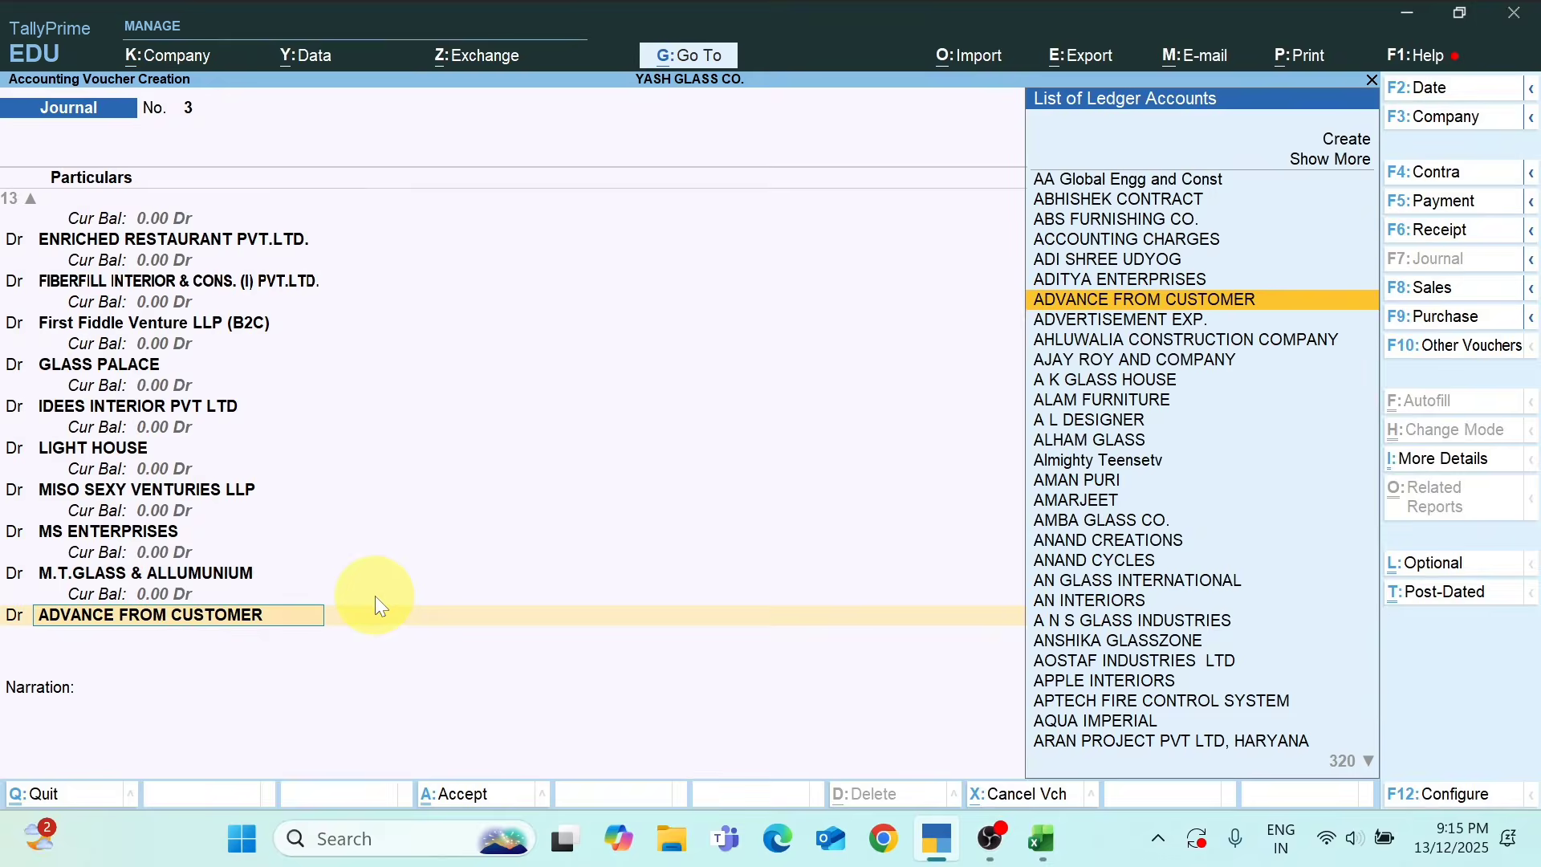
pyautogui.hotkey('alt', 'Tab')
pyautogui.press('Down')
pyautogui.press('Down')
pyautogui.press('Down')
pyautogui.press('Down')
pyautogui.press('Down')
pyautogui.press('Down')
pyautogui.press('Down')
pyautogui.press('Down')
pyautogui.press('Down')
pyautogui.press('Down')
pyautogui.press('Down')
pyautogui.press('Down')
pyautogui.press('Down')
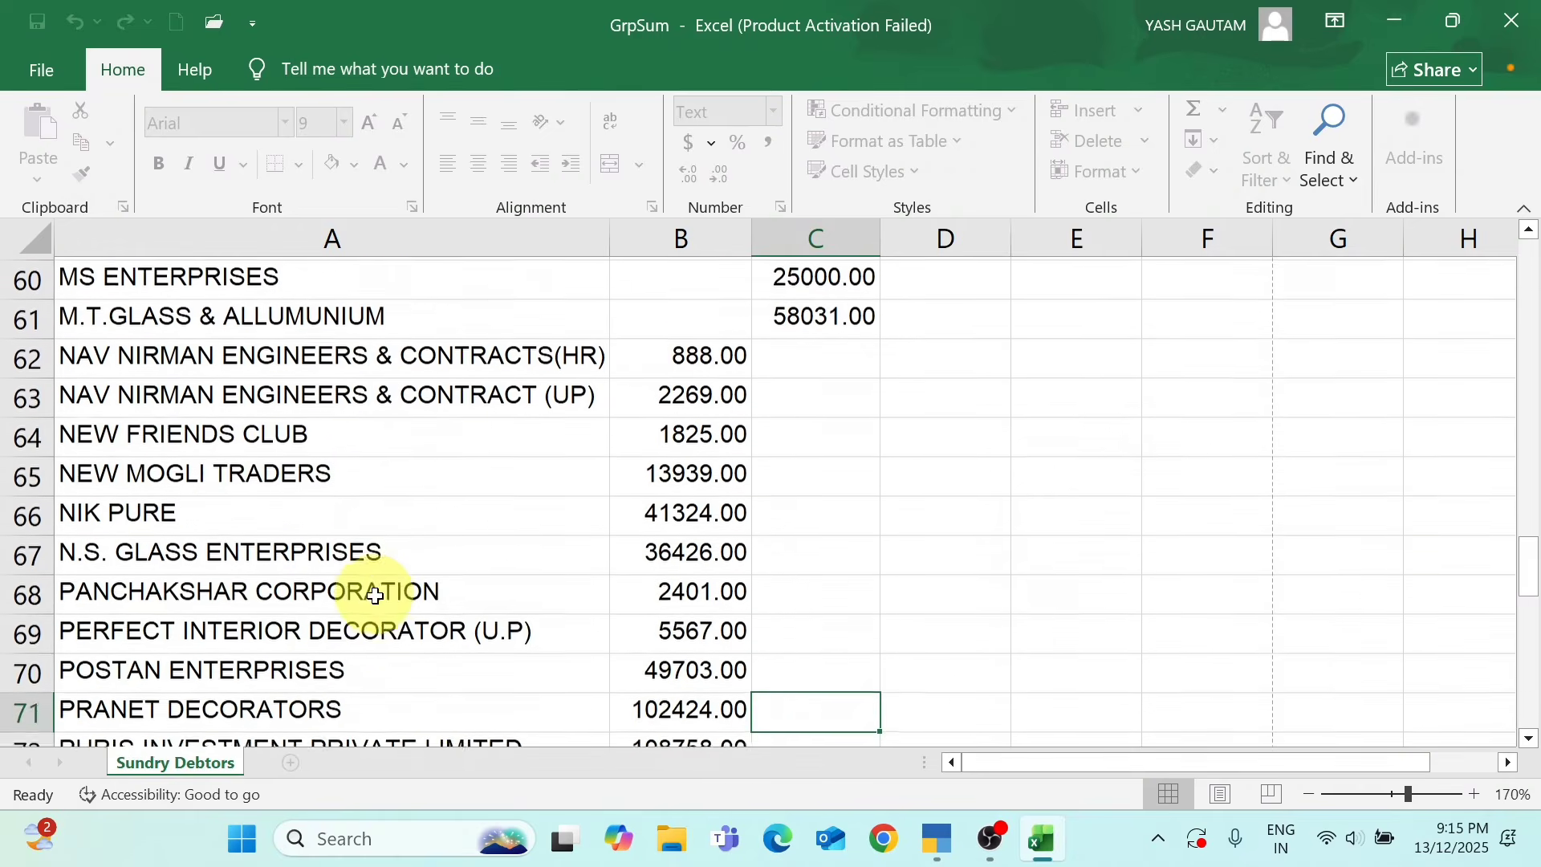
pyautogui.press('Up')
pyautogui.press('Up')
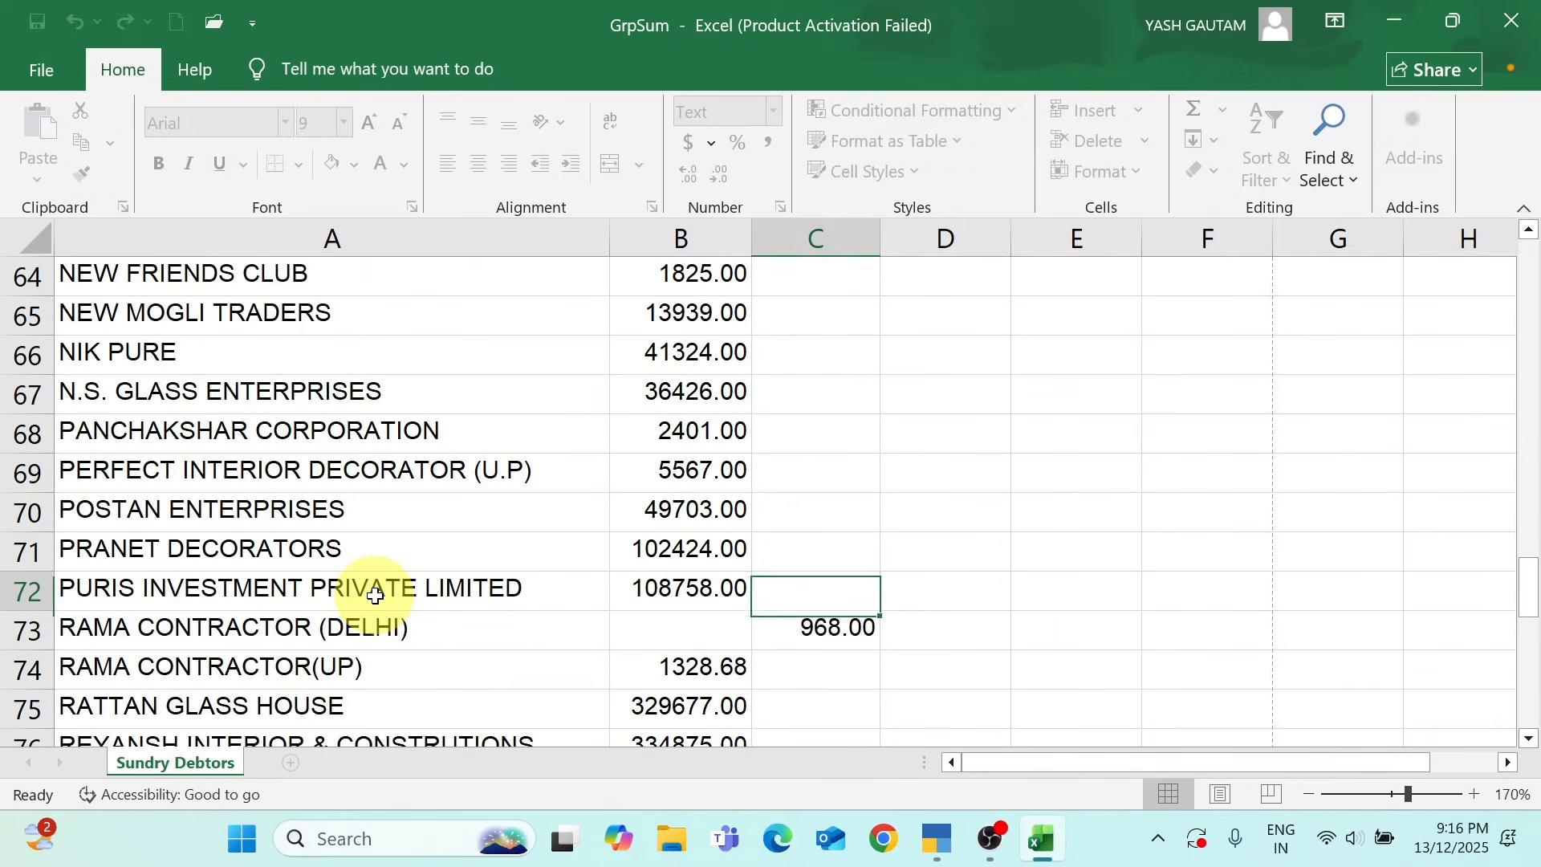
# Choose RAMA CONTRACTOR (DELHI) as the seventeenth debit ledger and debit it 968, checking the amount in Excel
pyautogui.hotkey('alt', 'Tab')
pyautogui.write('RAM')
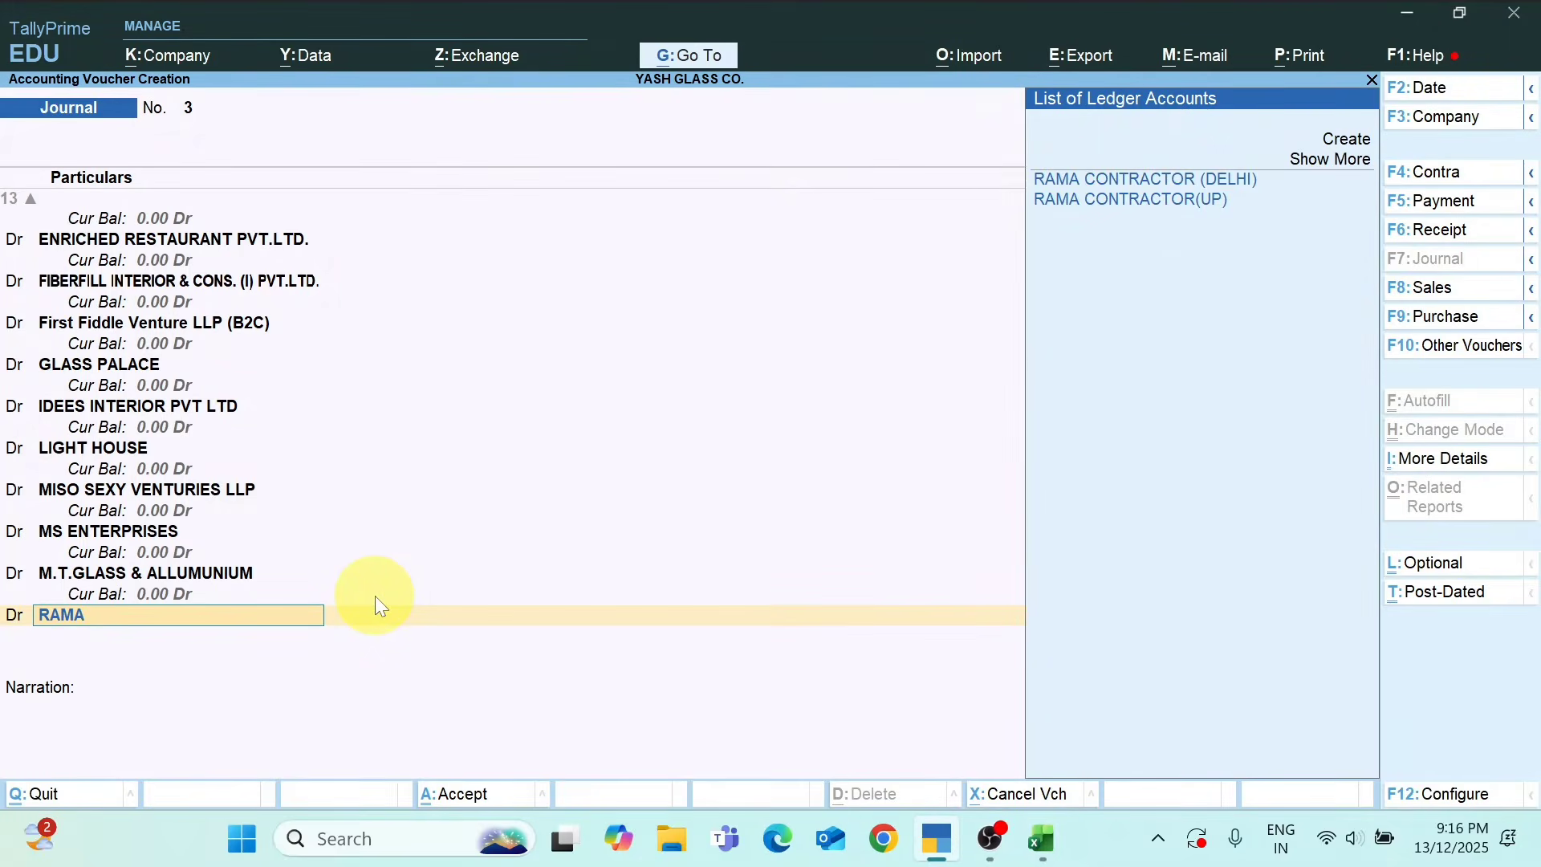
pyautogui.press('Return')
pyautogui.hotkey('alt', 'Tab')
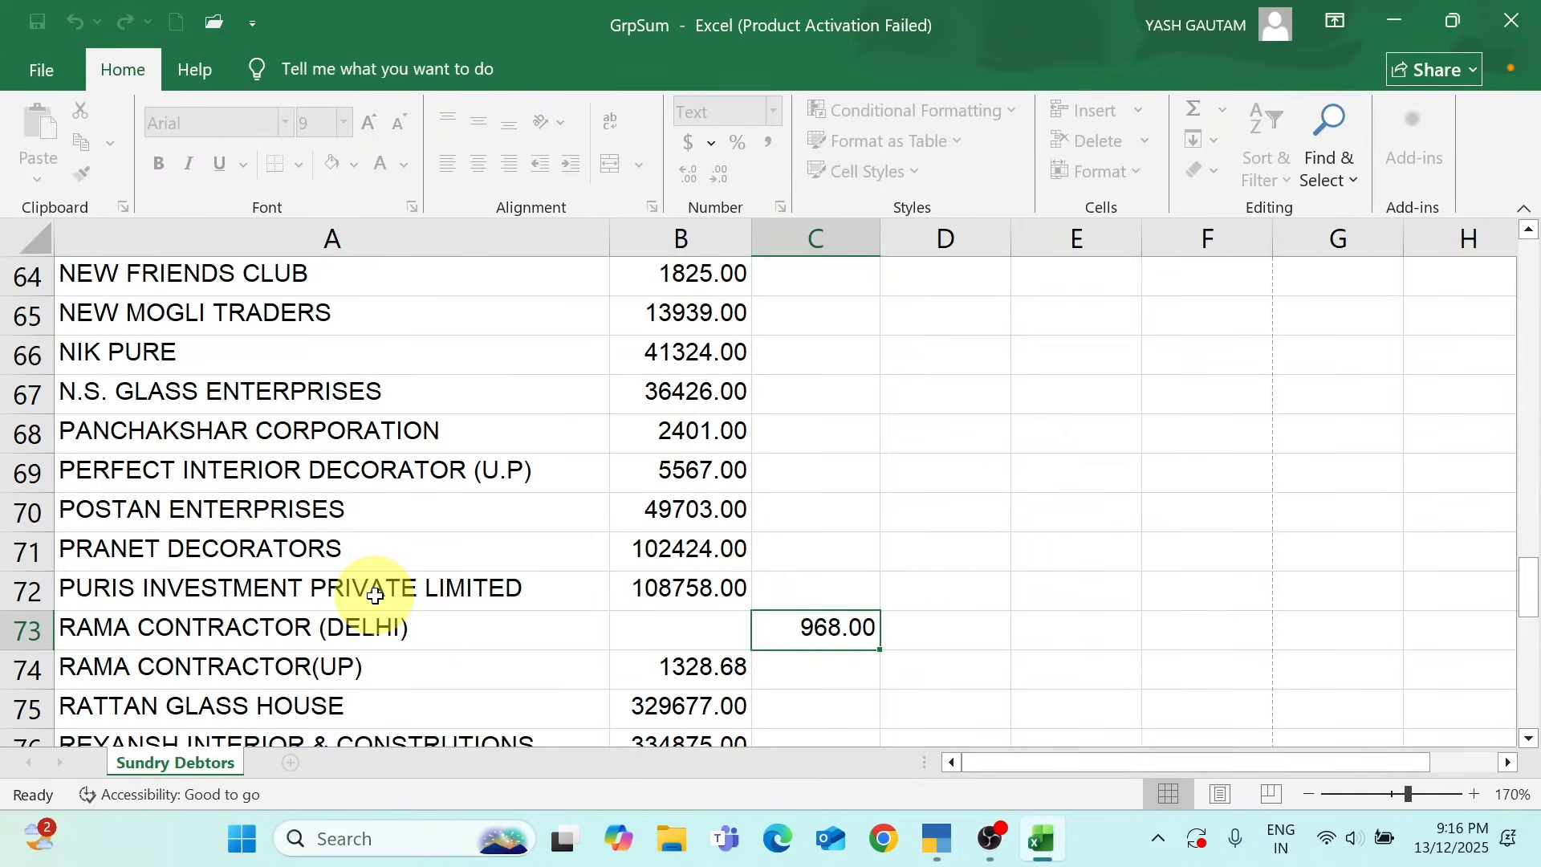
pyautogui.hotkey('alt', 'Tab')
pyautogui.write('968')
pyautogui.press('Return')
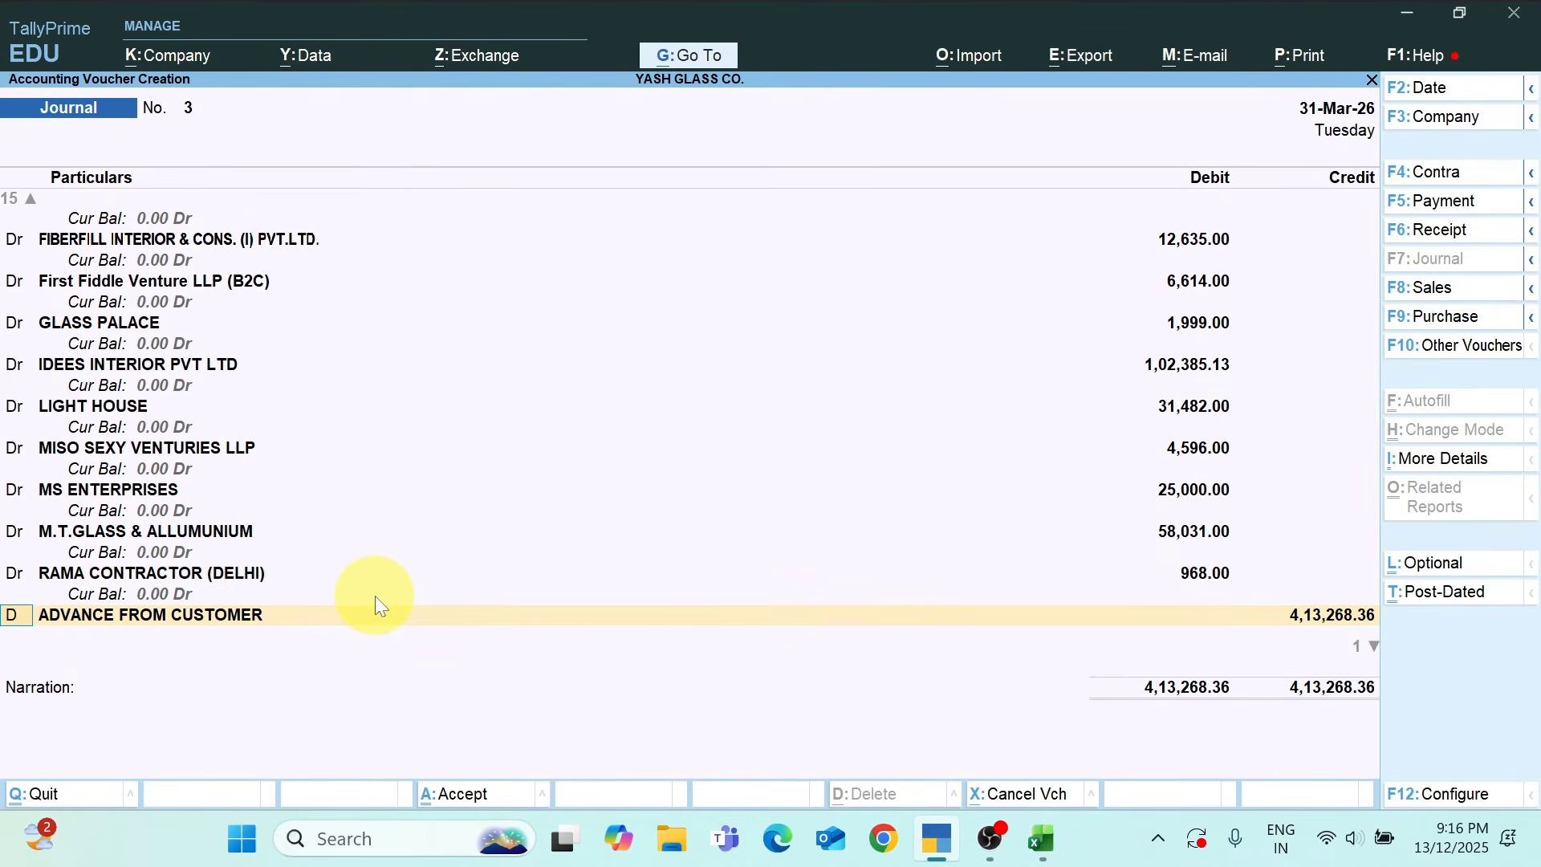
# Add the next credit-balance party, in row 78 of the Excel list, as the eighteenth debit line with 75,000
pyautogui.press('Return')
pyautogui.hotkey('alt', 'Tab')
pyautogui.press('Down')
pyautogui.press('Down')
pyautogui.press('Down')
pyautogui.press('Down')
pyautogui.press('Down')
pyautogui.press('Down')
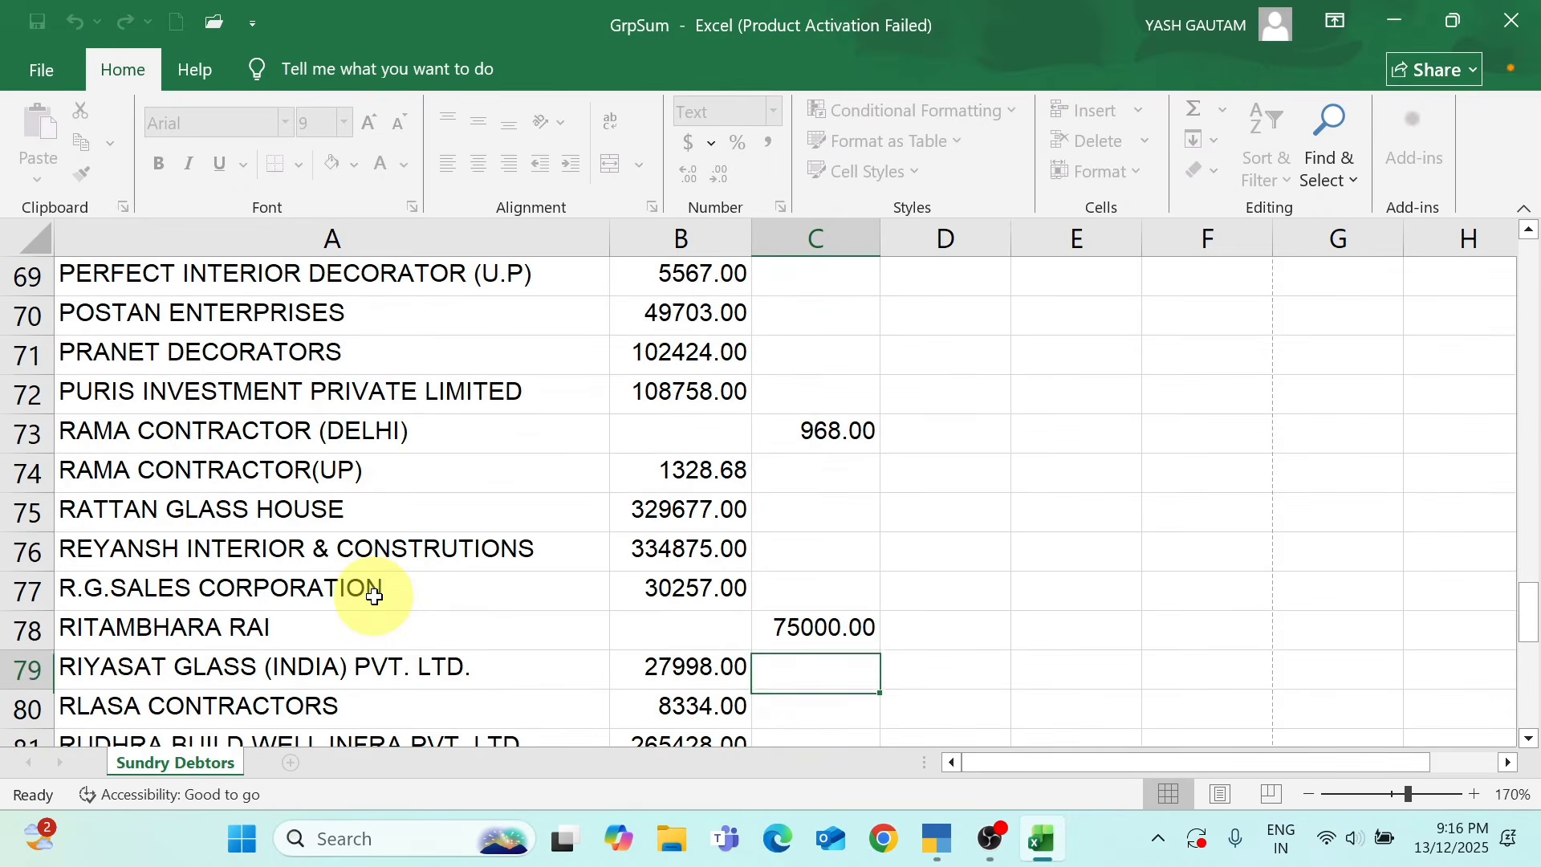
pyautogui.press('Up')
pyautogui.hotkey('alt', 'Tab')
pyautogui.write('RITA')
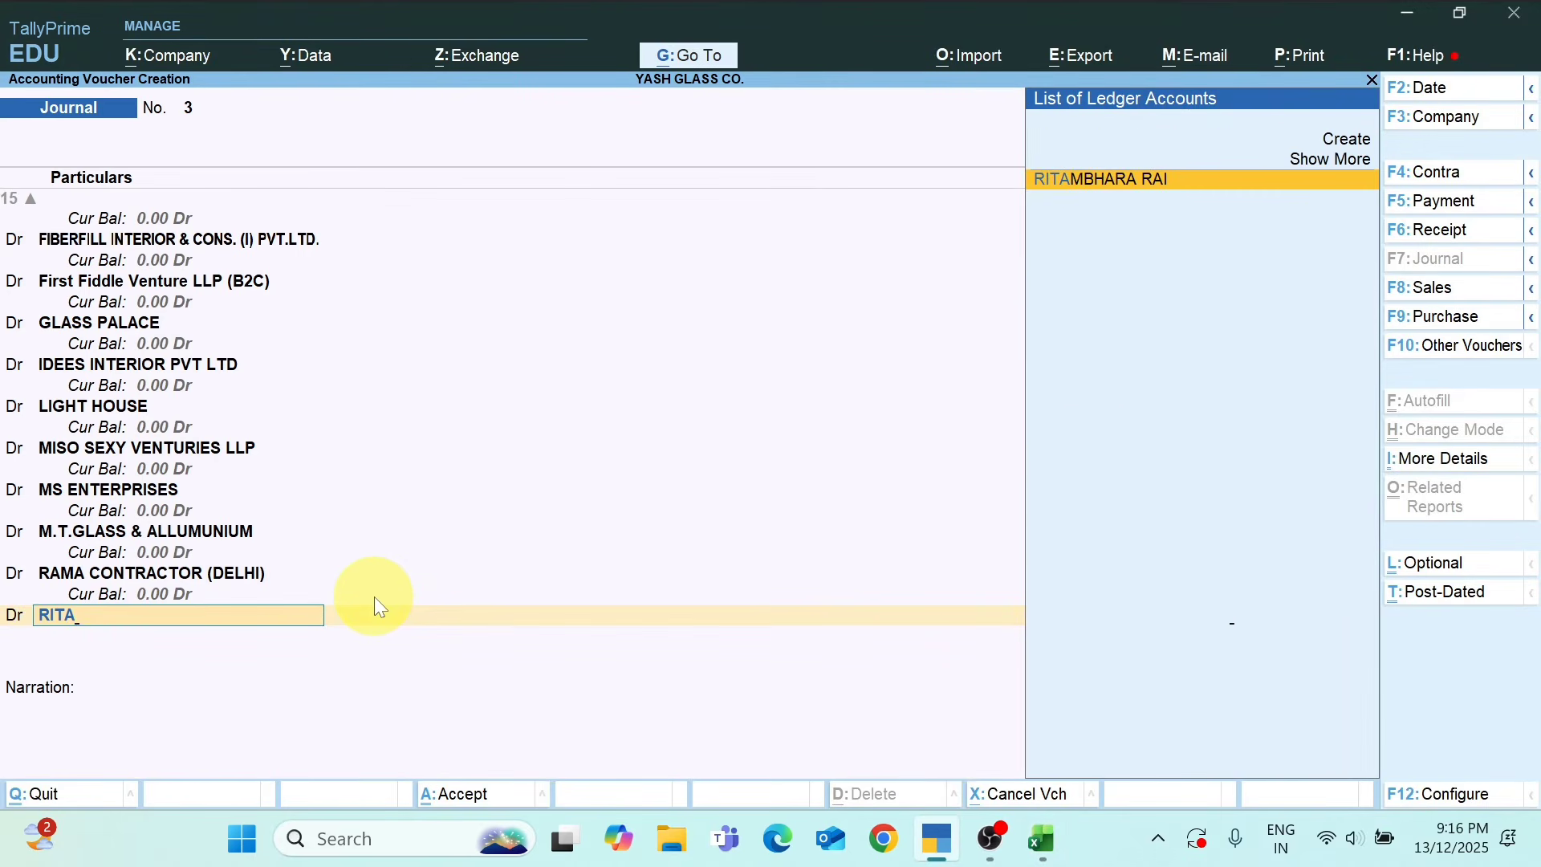
pyautogui.press('Return')
pyautogui.hotkey('alt', 'Tab')
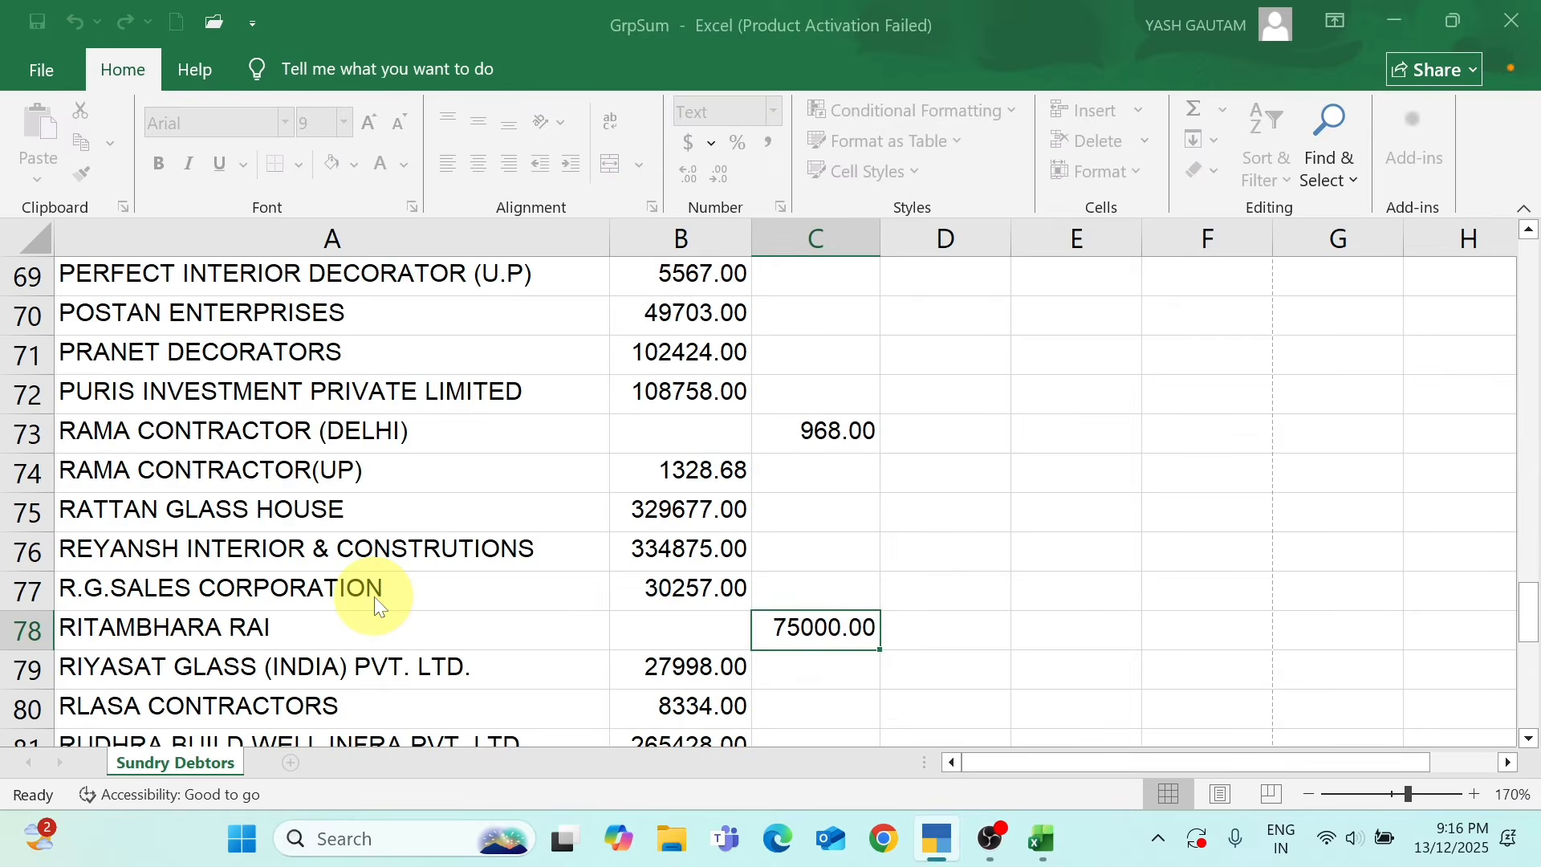
pyautogui.hotkey('alt', 'Tab')
pyautogui.write('75000')
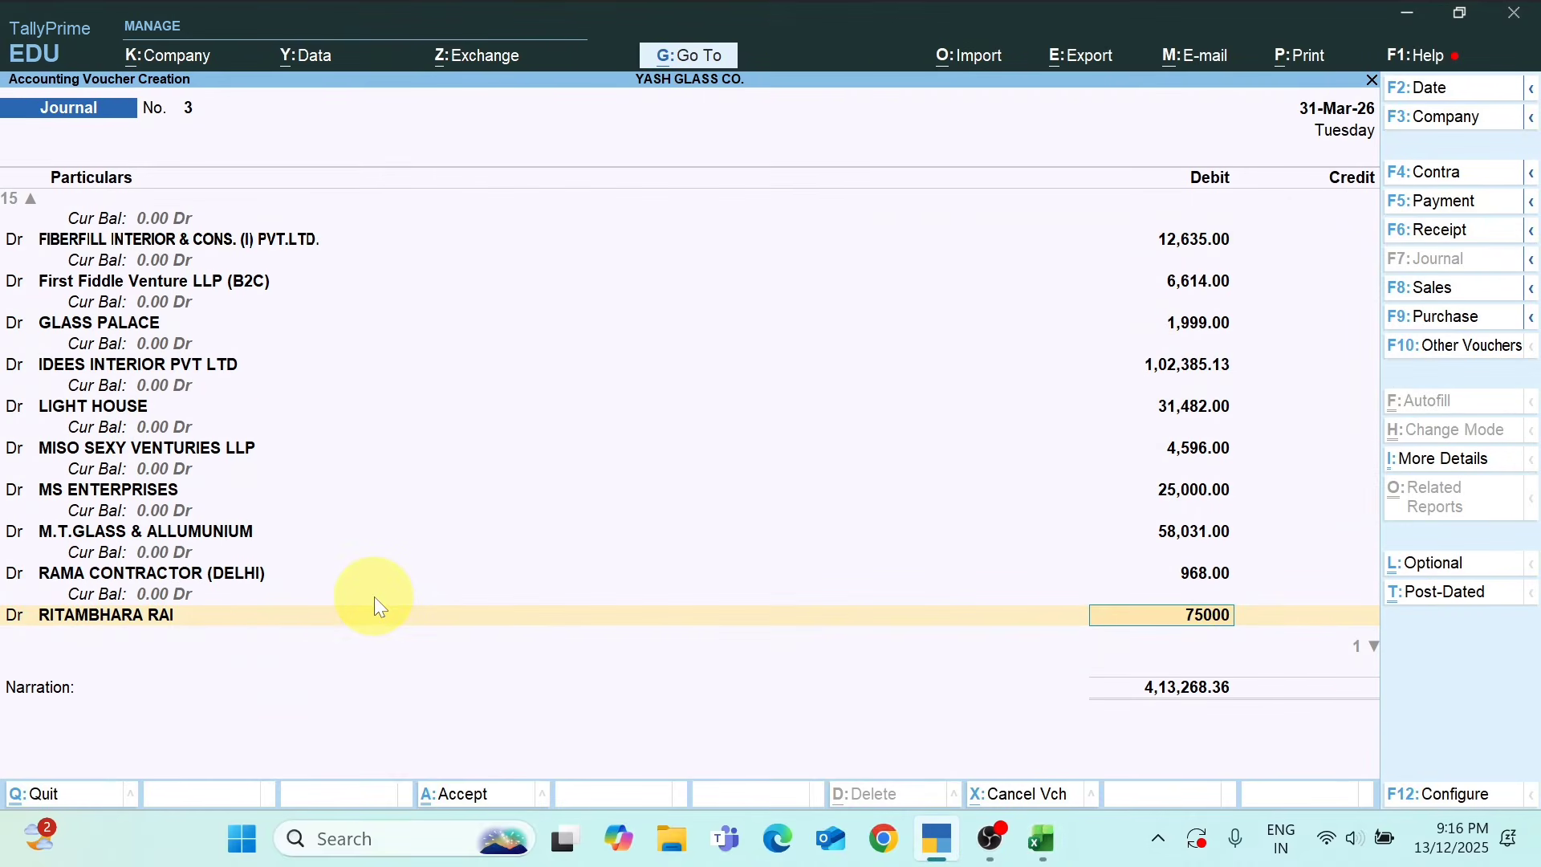
pyautogui.press('Return')
# Start the nineteenth debit line and find the next party with a credit balance below row 78 in Excel
pyautogui.press('d')
pyautogui.hotkey('alt', 'Tab')
pyautogui.press('Down')
pyautogui.press('Down')
pyautogui.press('Down')
pyautogui.press('Down')
pyautogui.press('Down')
pyautogui.press('Down')
pyautogui.press('Down')
pyautogui.press('Down')
pyautogui.press('Down')
pyautogui.press('Down')
pyautogui.press('Down')
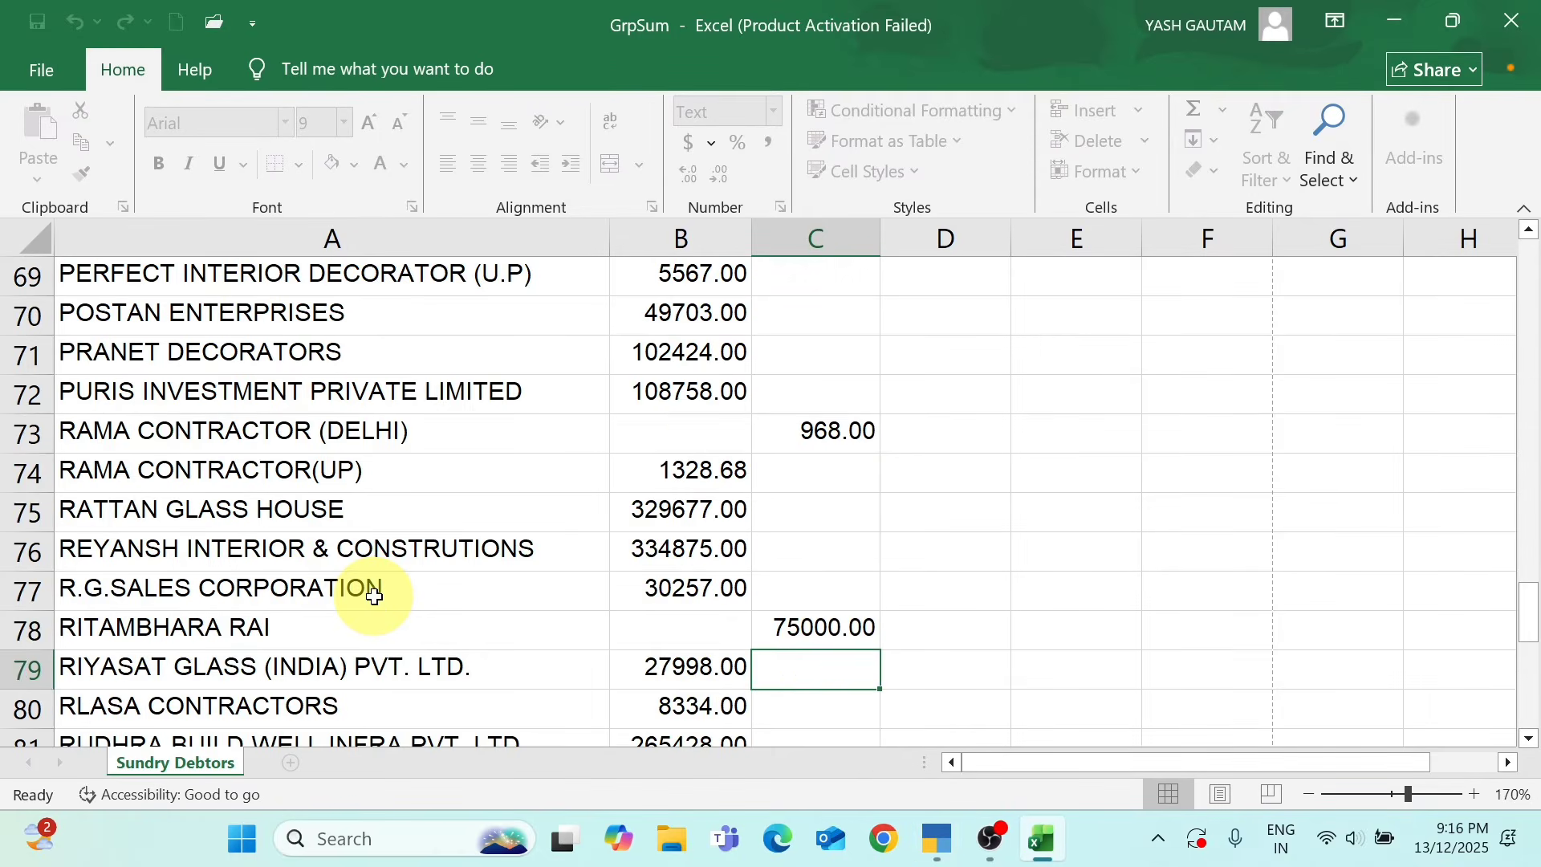
pyautogui.press('Up')
pyautogui.press('Up')
pyautogui.press('Up')
pyautogui.press('Up')
pyautogui.press('Up')
pyautogui.press('Up')
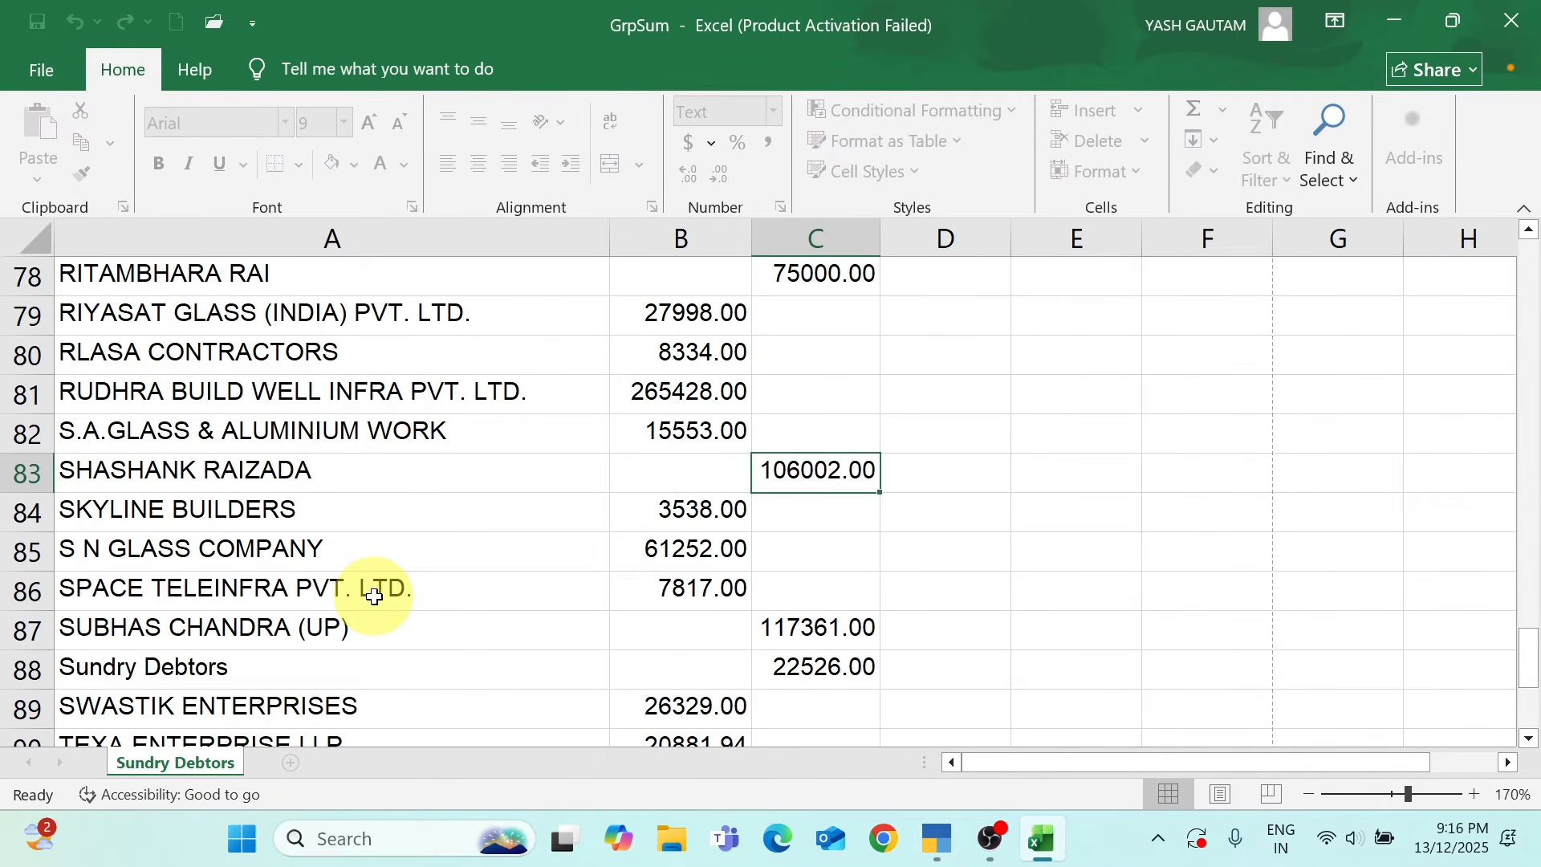
# Choose the party from row 83 of the Excel list as the nineteenth debit ledger and debit it 1,06,002
pyautogui.hotkey('alt', 'Tab')
pyautogui.write('SHAS')
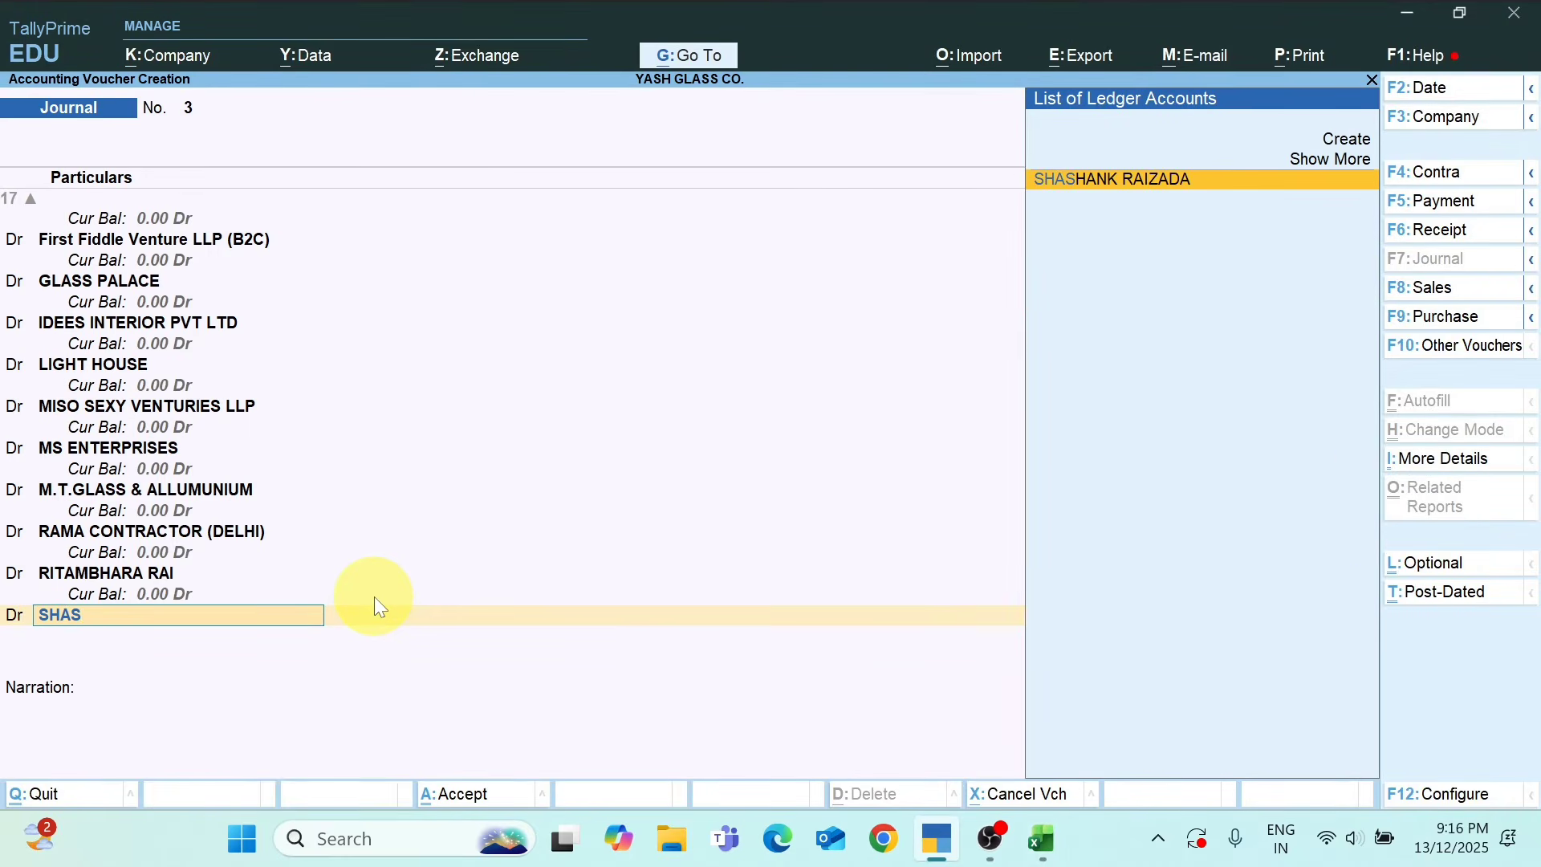
pyautogui.press('Return')
pyautogui.hotkey('alt', 'Tab')
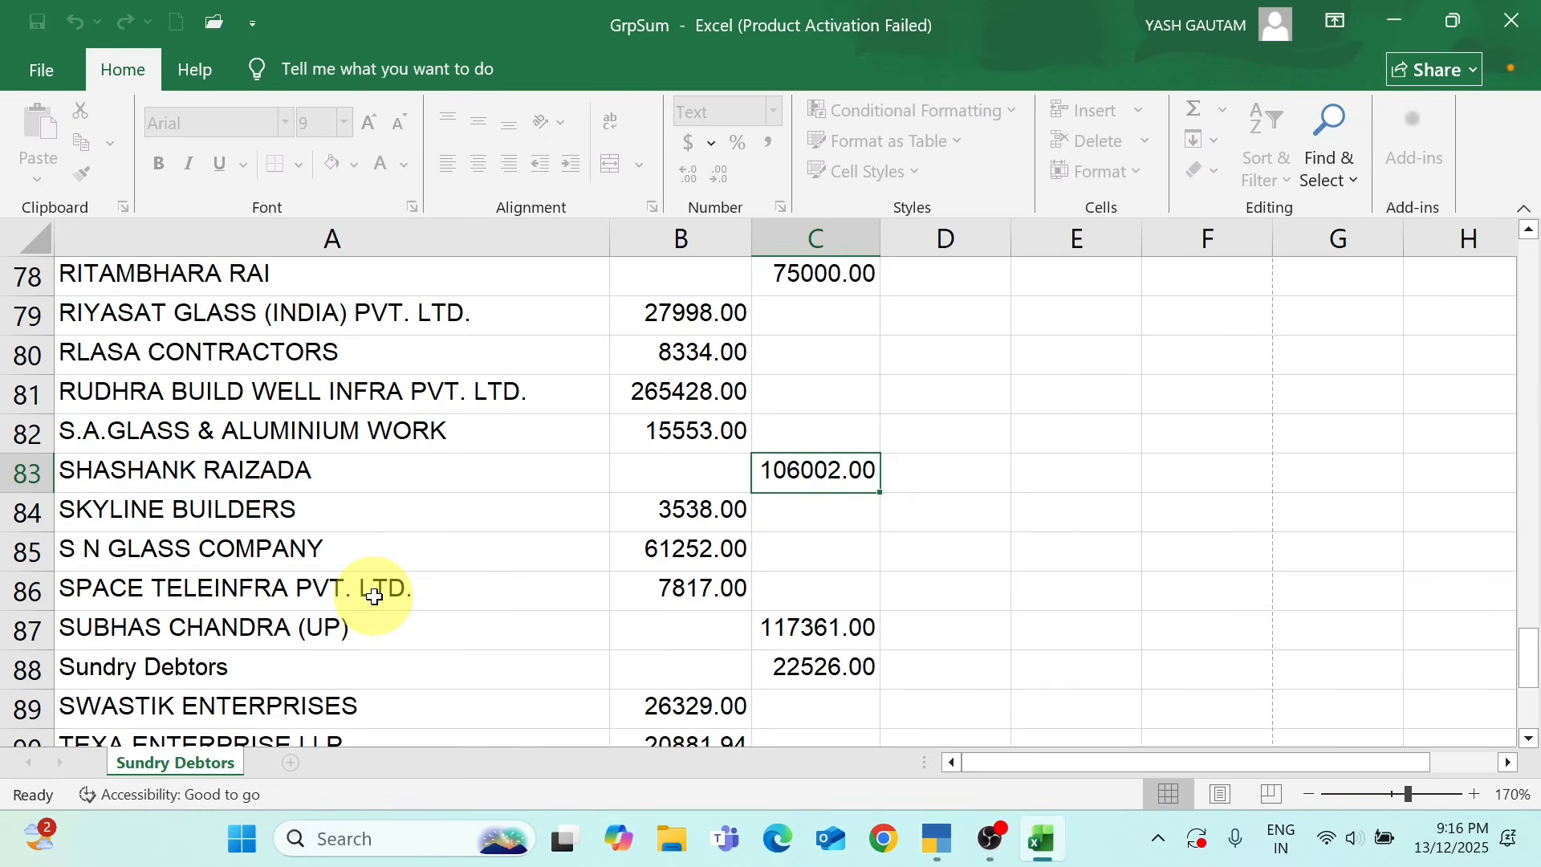
pyautogui.hotkey('alt', 'Tab')
pyautogui.write('106')
pyautogui.hotkey('alt', 'Tab')
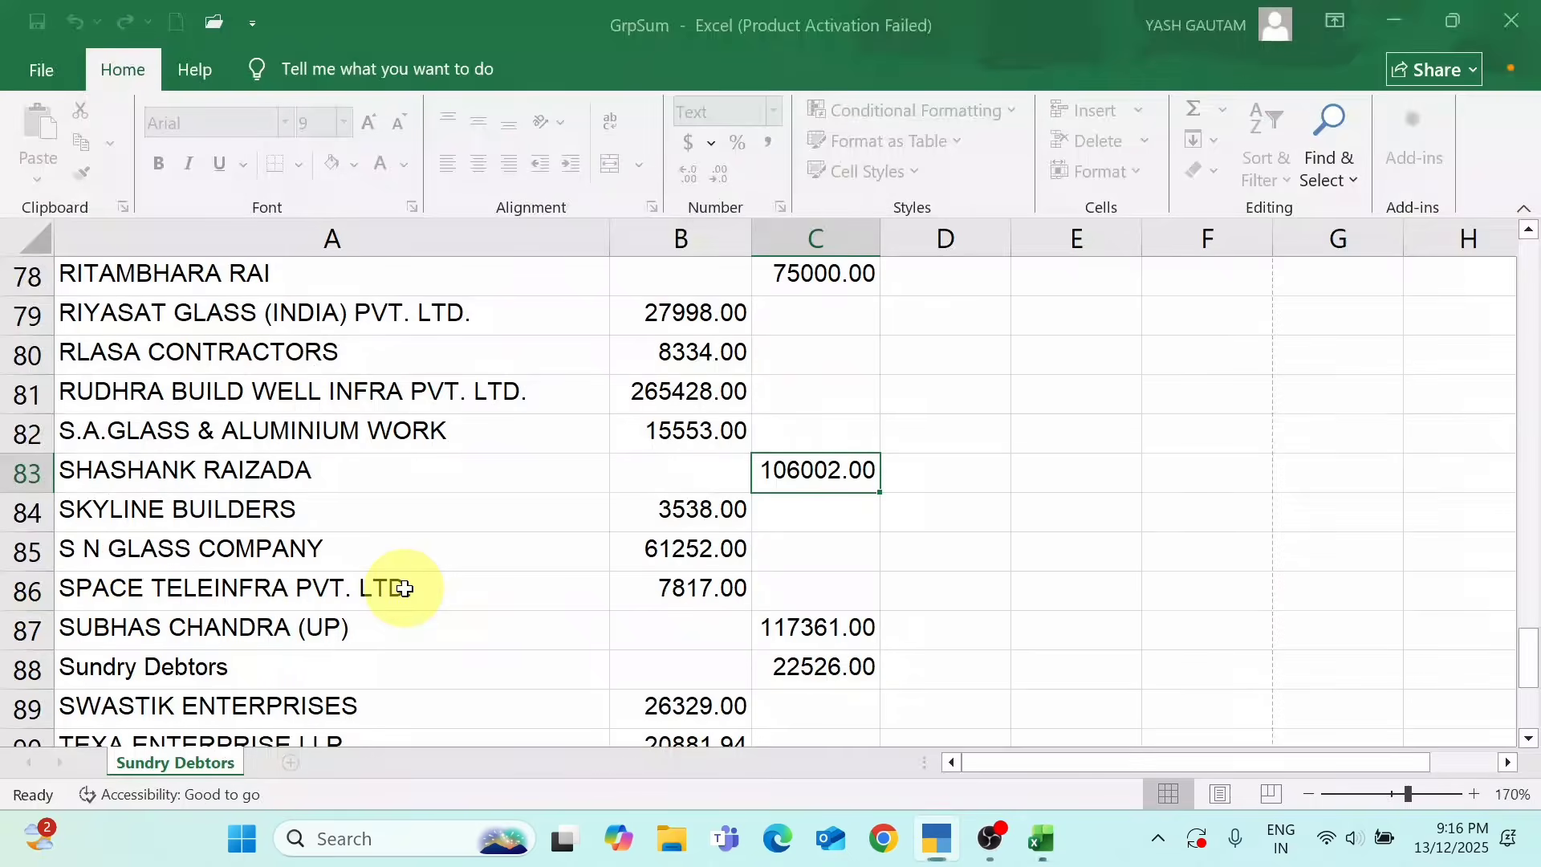
pyautogui.hotkey('alt', 'Tab')
pyautogui.write('002')
pyautogui.press('Return')
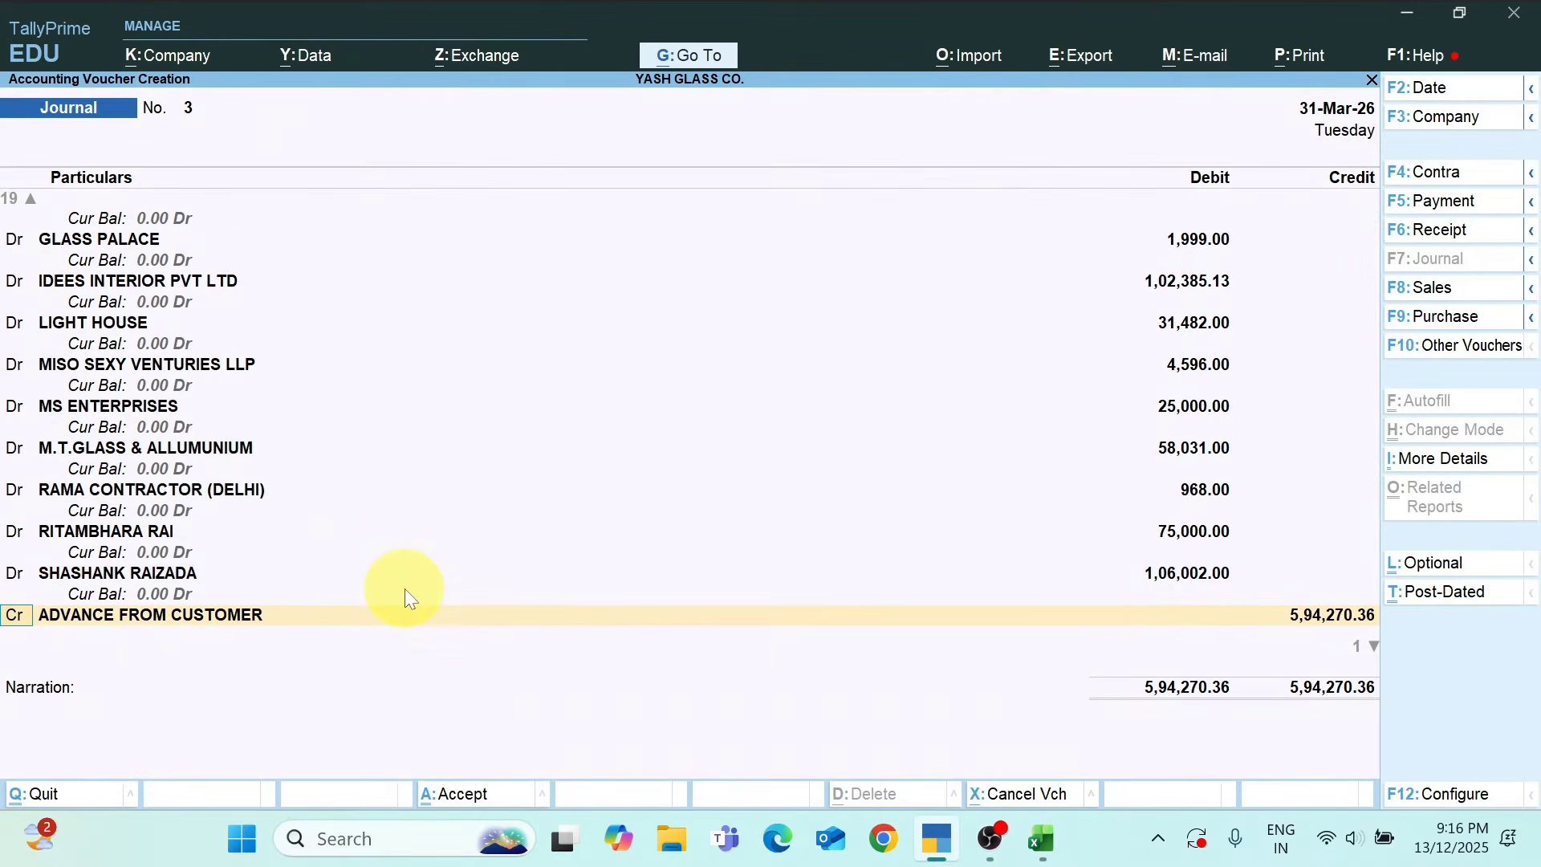
# Add the next credit-balance party, in row 87 of the Excel list, as the twentieth debit line with 1,17,361
pyautogui.hotkey('alt', 'Tab')
pyautogui.press('Down')
pyautogui.press('Down')
pyautogui.press('Down')
pyautogui.press('Down')
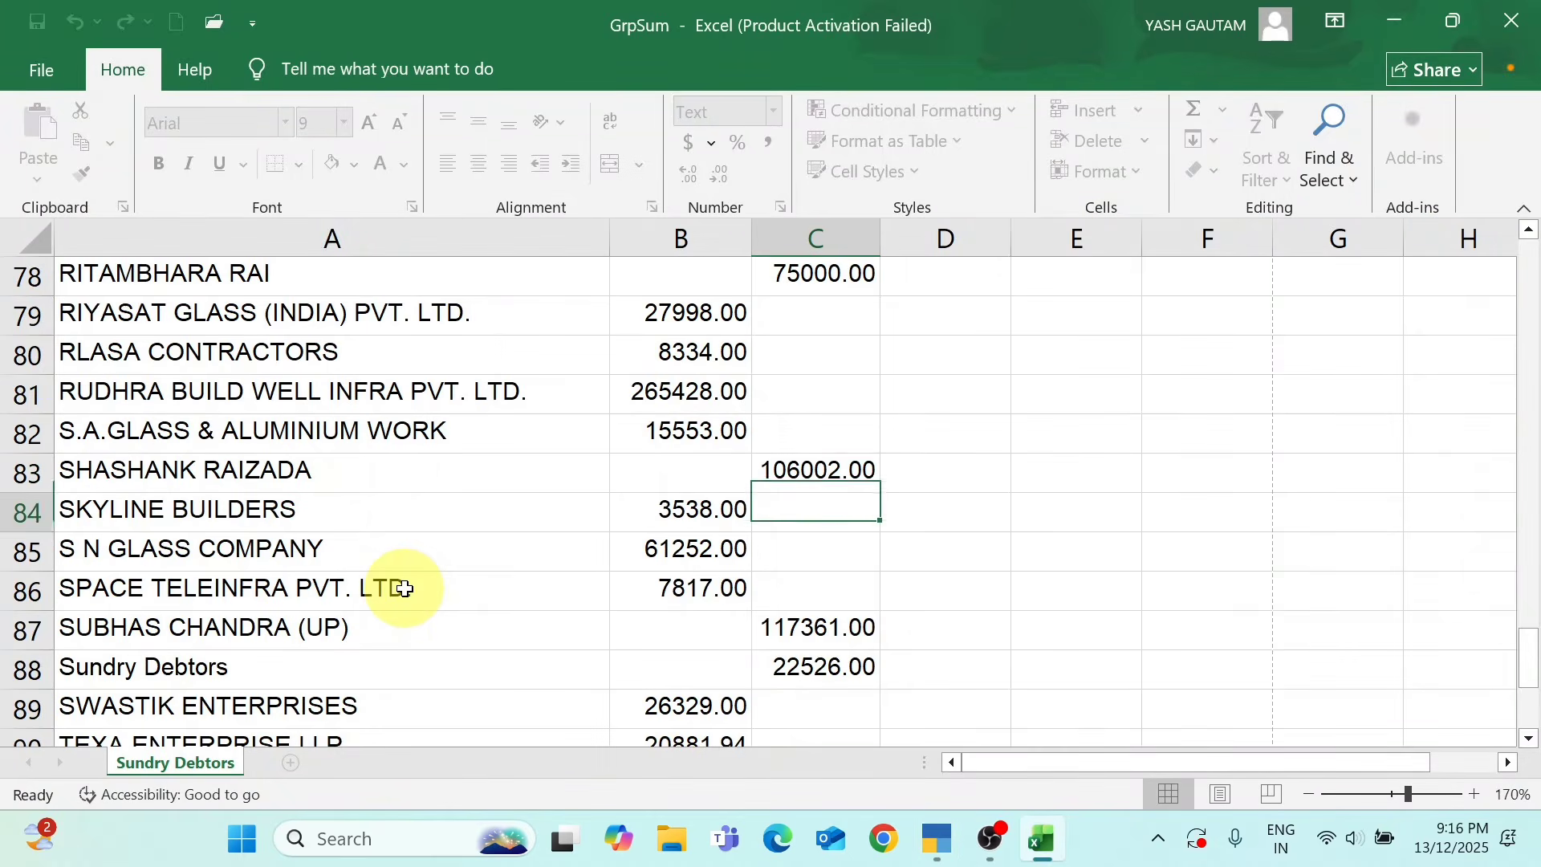
pyautogui.press('Down')
pyautogui.hotkey('alt', 'Tab')
pyautogui.write('S')
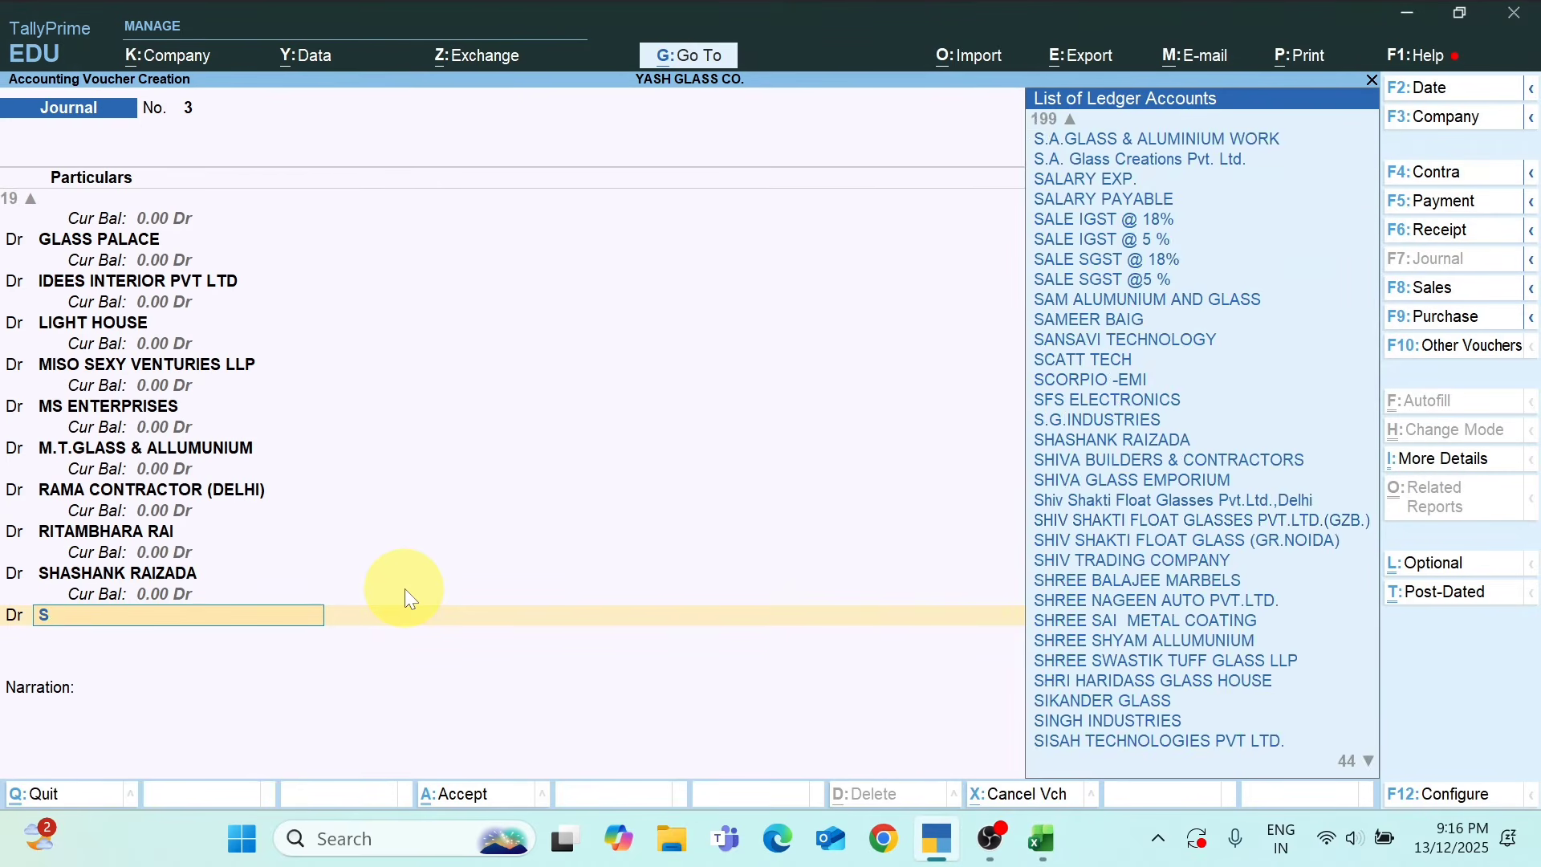
pyautogui.write('UBHAS')
pyautogui.press('Return')
pyautogui.hotkey('alt', 'Tab')
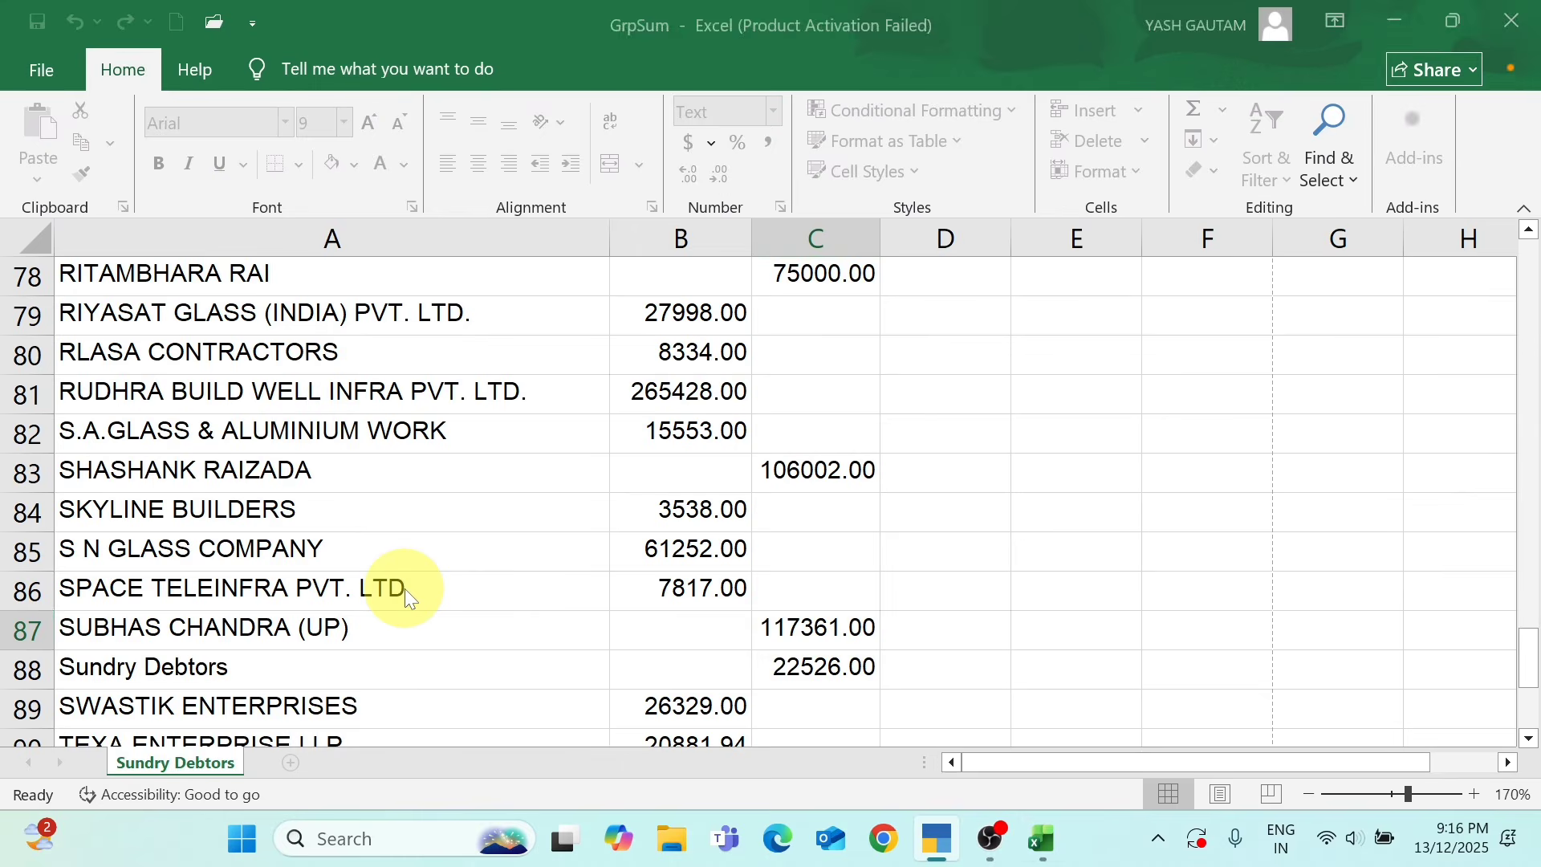
pyautogui.hotkey('ctrl', 'c')
pyautogui.hotkey('alt', 'Tab')
pyautogui.write('117')
pyautogui.hotkey('alt', 'Tab')
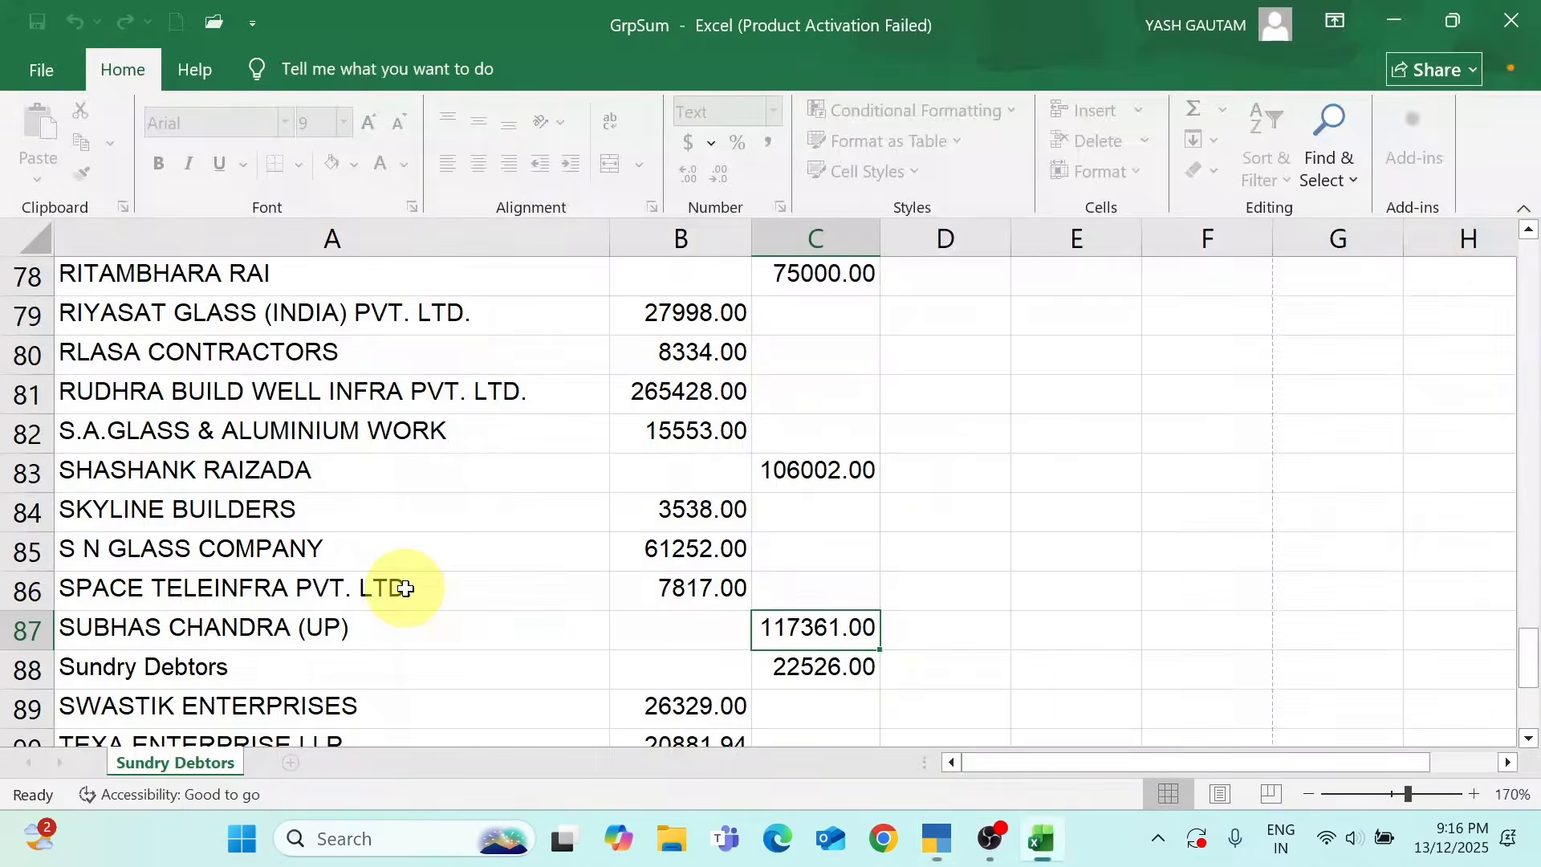
pyautogui.hotkey('alt', 'Tab')
pyautogui.write('361')
pyautogui.press('Return')
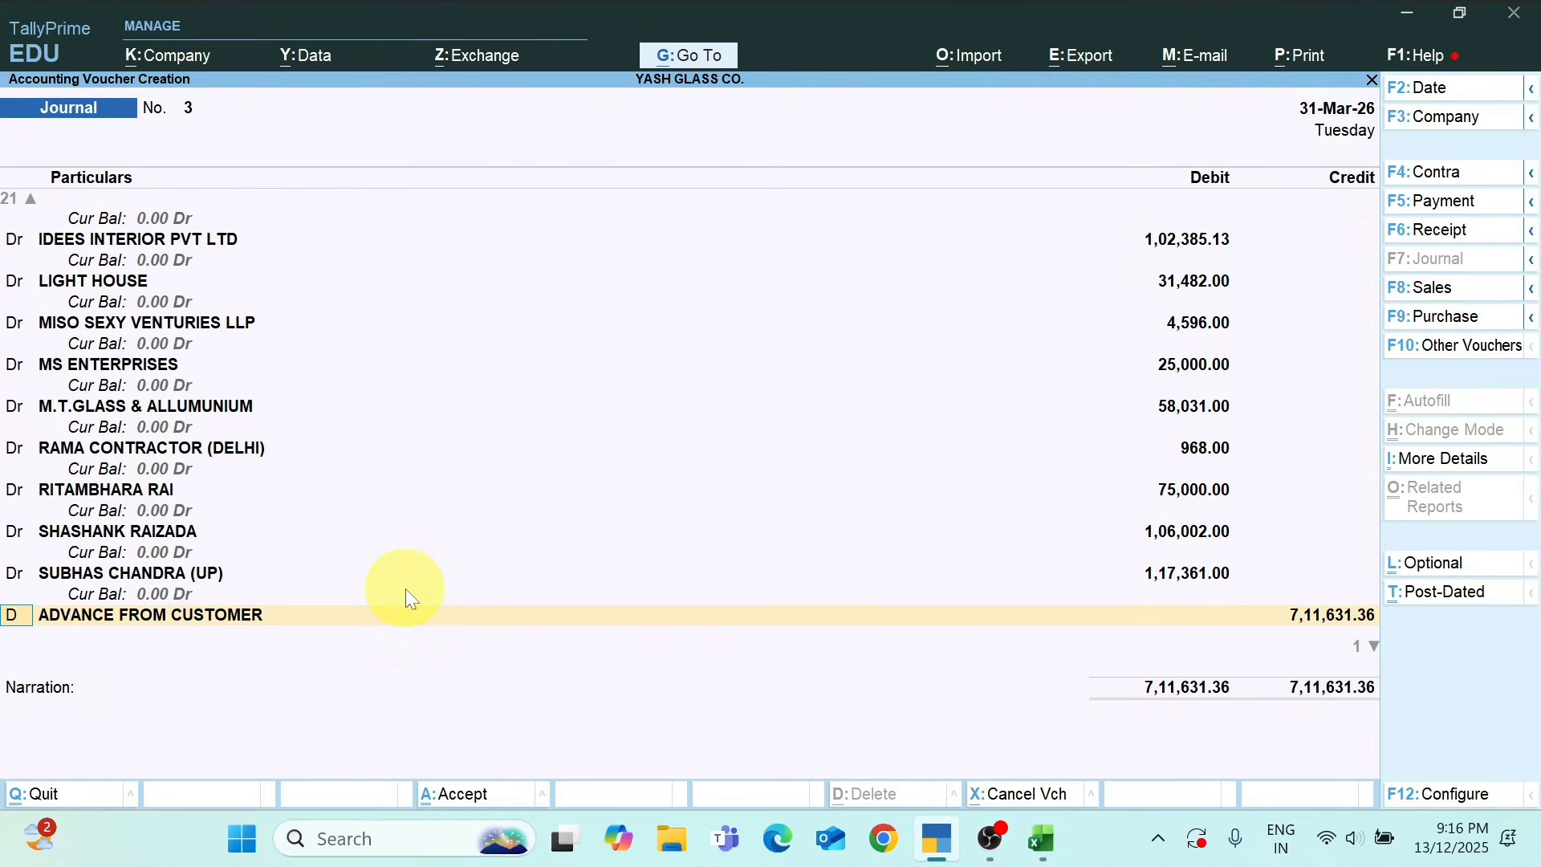
# Start the twenty-first debit line and look for the next credit balance below row 87 in Excel
pyautogui.press('Return')
pyautogui.hotkey('alt', 'Tab')
pyautogui.press('Down')
pyautogui.press('Down')
pyautogui.press('Down')
pyautogui.press('Down')
pyautogui.press('Down')
pyautogui.press('Down')
pyautogui.press('Down')
pyautogui.press('Down')
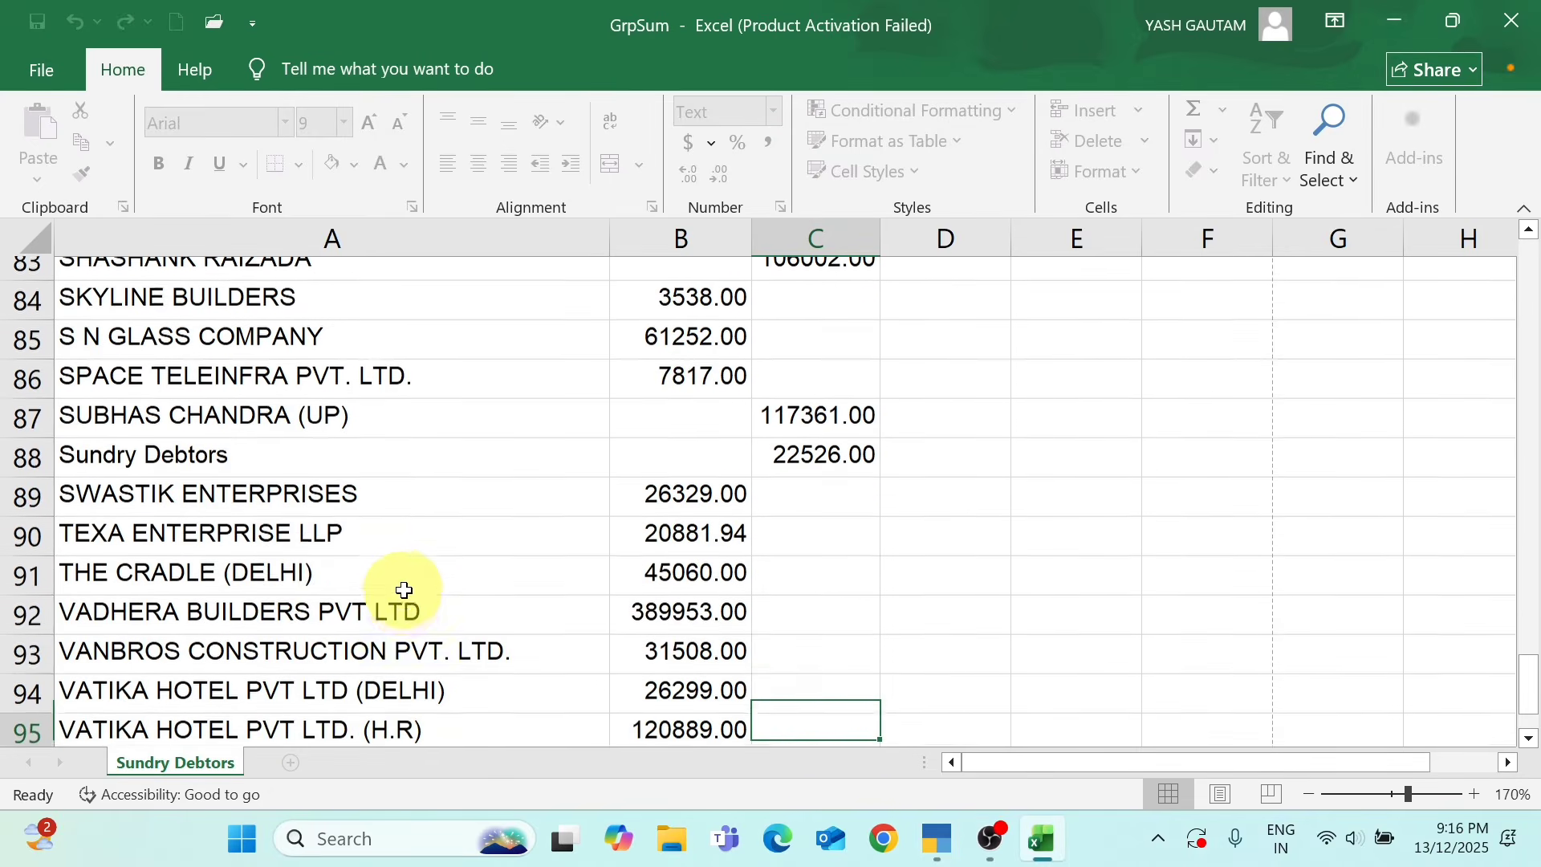
pyautogui.press('Up')
pyautogui.press('Up')
pyautogui.press('Up')
pyautogui.press('Up')
pyautogui.press('Up')
pyautogui.press('Up')
pyautogui.press('Up')
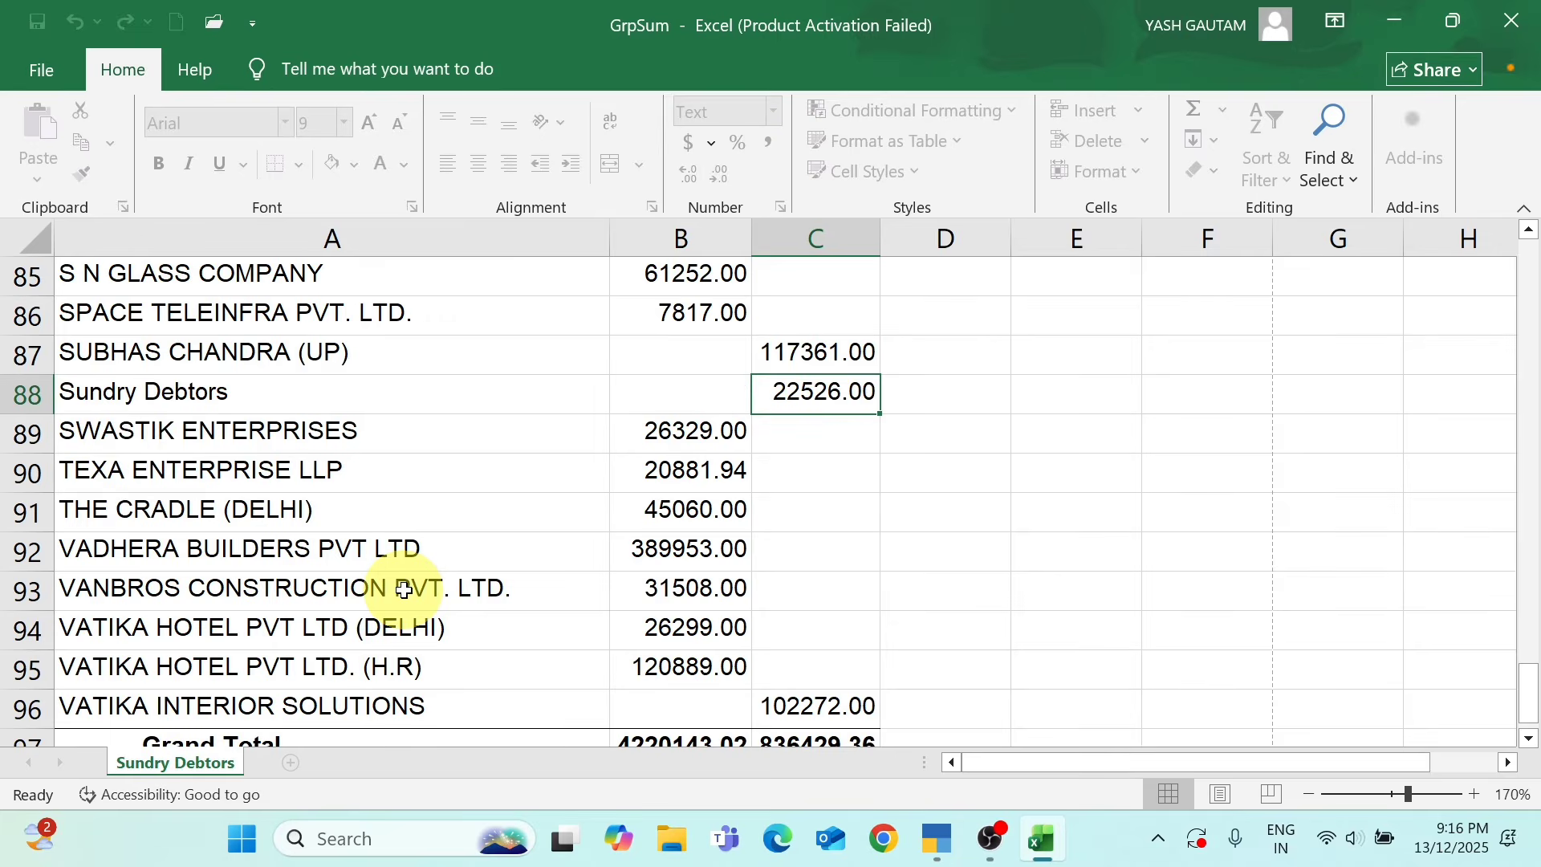
# Skip the Sundry Debtors row and find the last party with a credit balance above the Grand Total in Excel
pyautogui.hotkey('alt', 'Tab')
pyautogui.hotkey('alt', 'Tab')
pyautogui.press('Down')
pyautogui.press('Down')
pyautogui.press('Down')
pyautogui.press('Down')
pyautogui.press('Down')
pyautogui.press('Down')
pyautogui.press('Down')
pyautogui.press('Down')
pyautogui.press('Down')
pyautogui.press('Down')
pyautogui.press('Down')
pyautogui.press('Down')
pyautogui.press('Down')
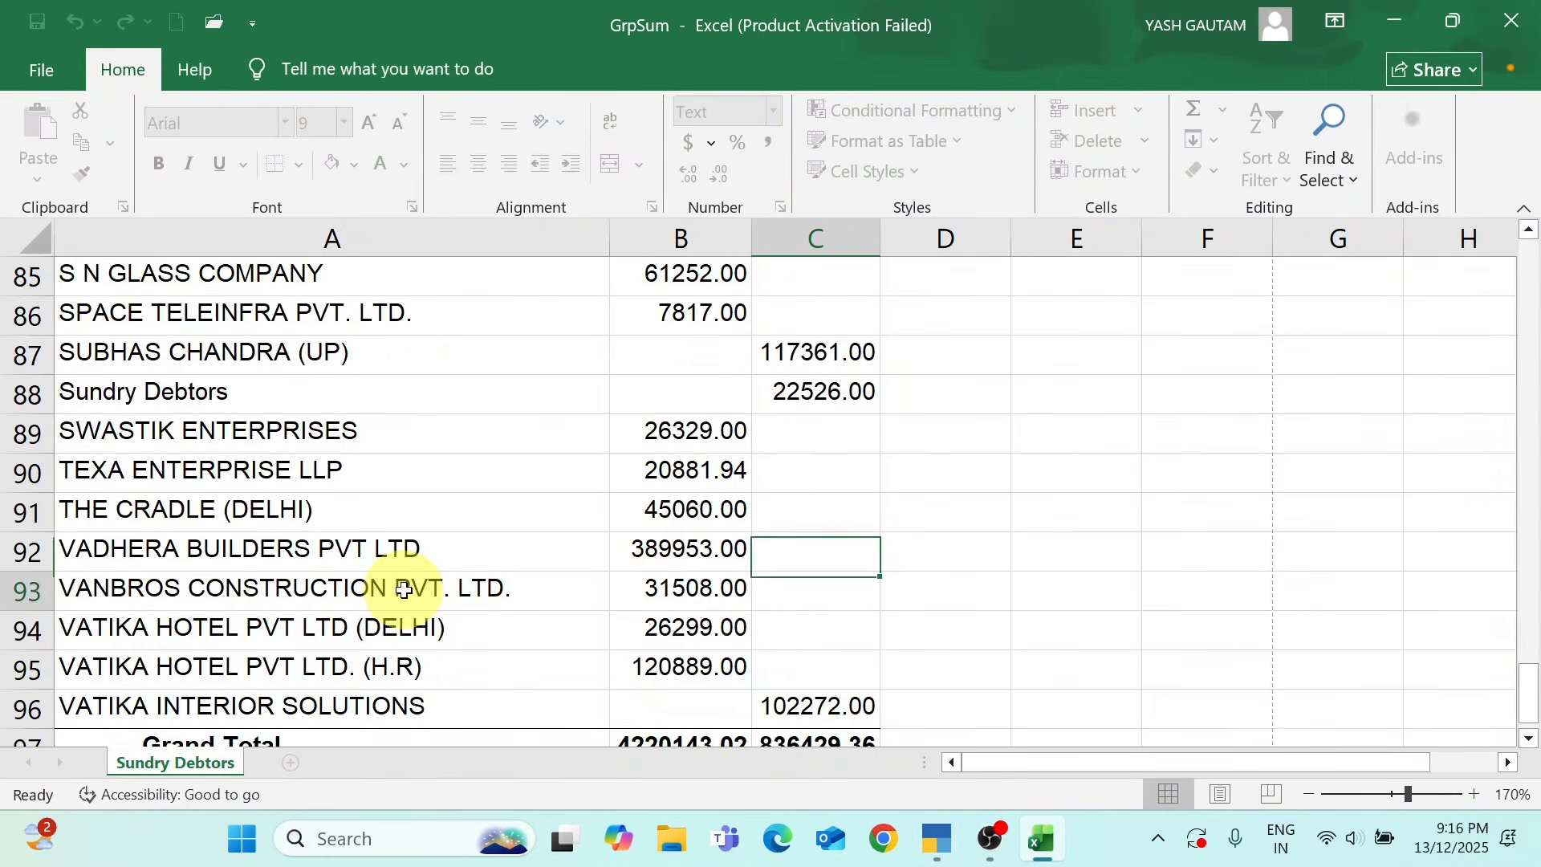
pyautogui.press('Up')
pyautogui.press('Up')
pyautogui.press('Up')
pyautogui.press('Up')
pyautogui.press('Up')
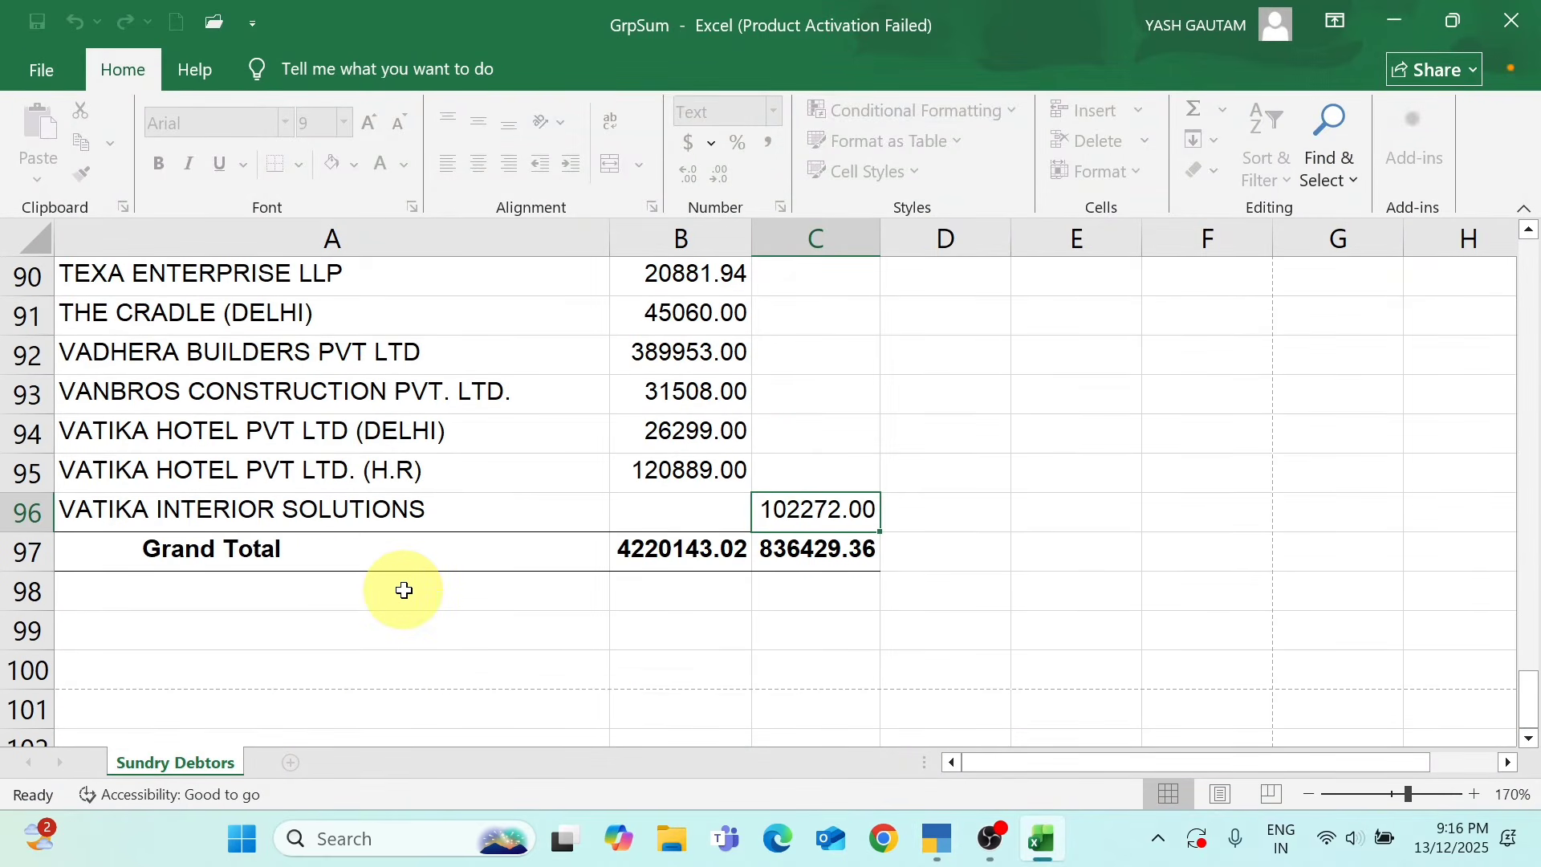
# Choose VATIKA INTERIOR SOLUTIONS as the twenty-first debit ledger and debit it 1,02,272, checking the name and amount in Excel
pyautogui.hotkey('alt', 'Tab')
pyautogui.write('VATIKA')
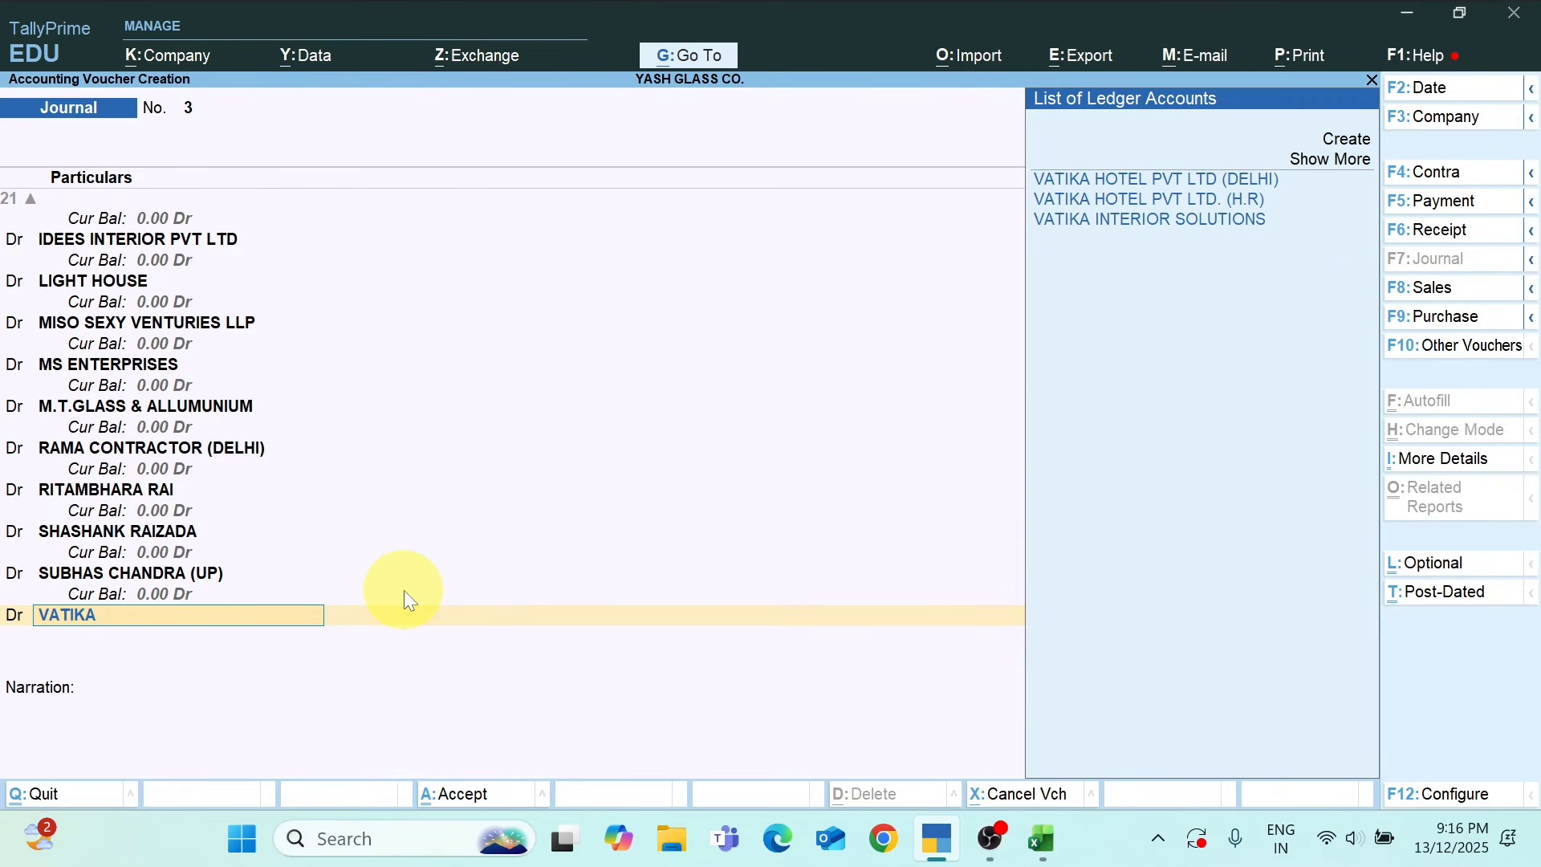
pyautogui.hotkey('alt', 'Tab')
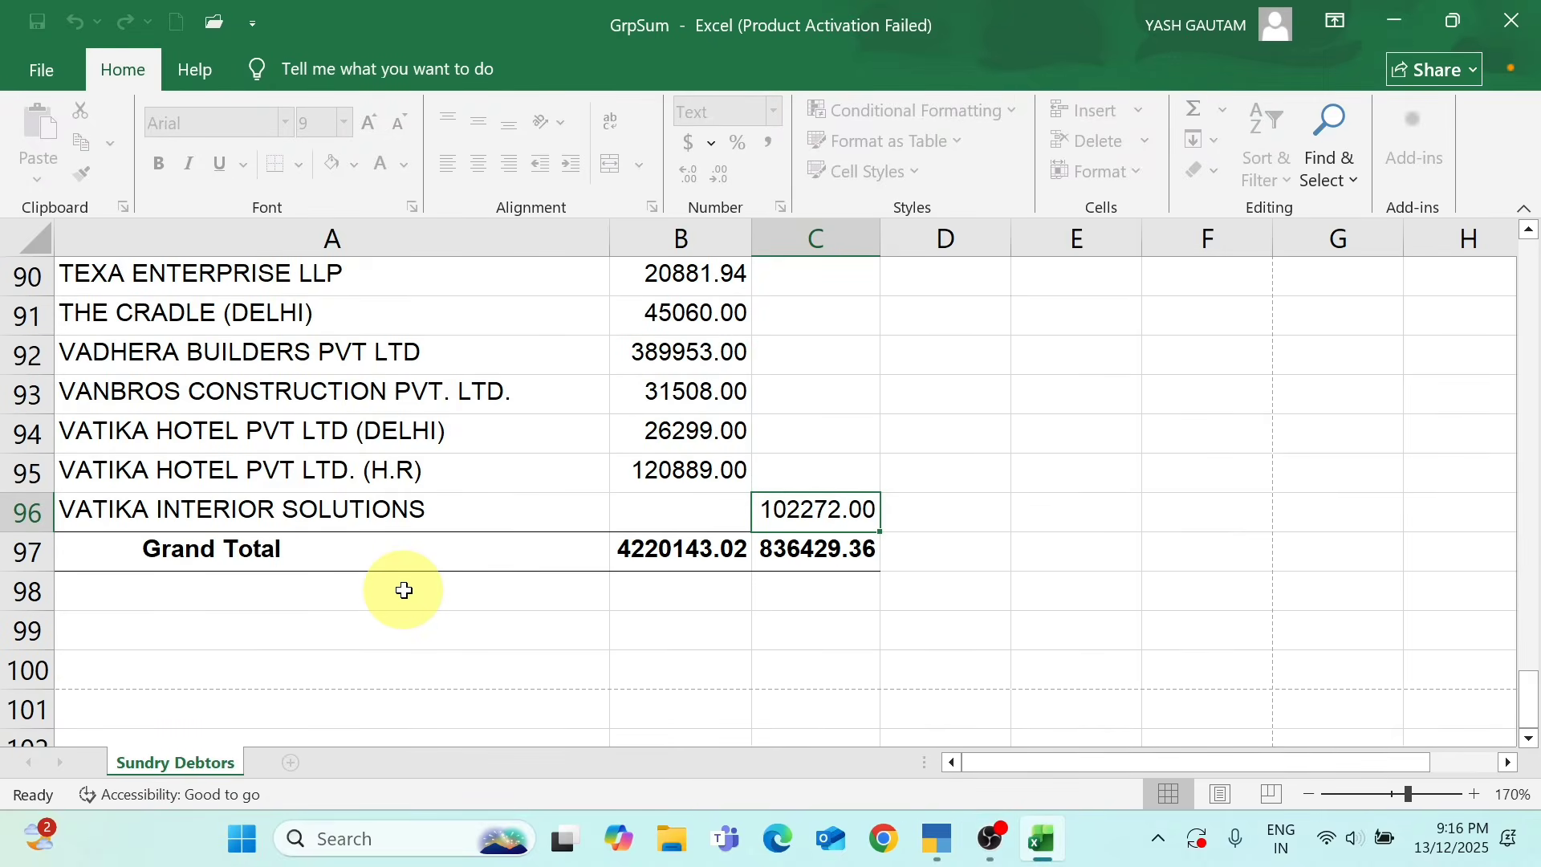
pyautogui.hotkey('alt', 'Tab')
pyautogui.press('Down')
pyautogui.press('Down')
pyautogui.press('Return')
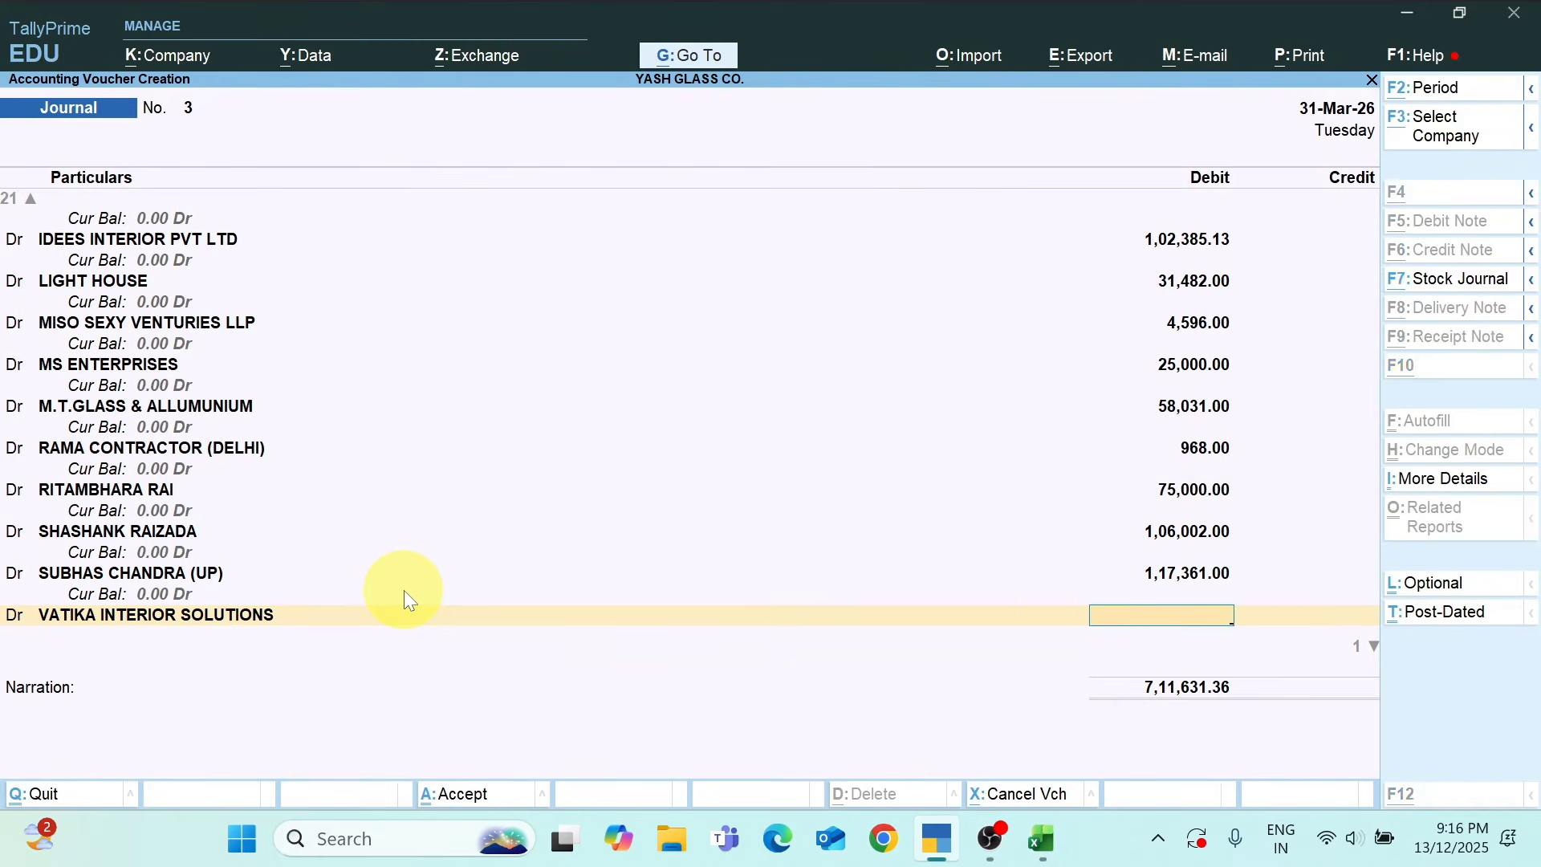
pyautogui.hotkey('alt', 'Tab')
pyautogui.hotkey('alt', 'Tab')
pyautogui.write('102')
pyautogui.hotkey('alt', 'Tab')
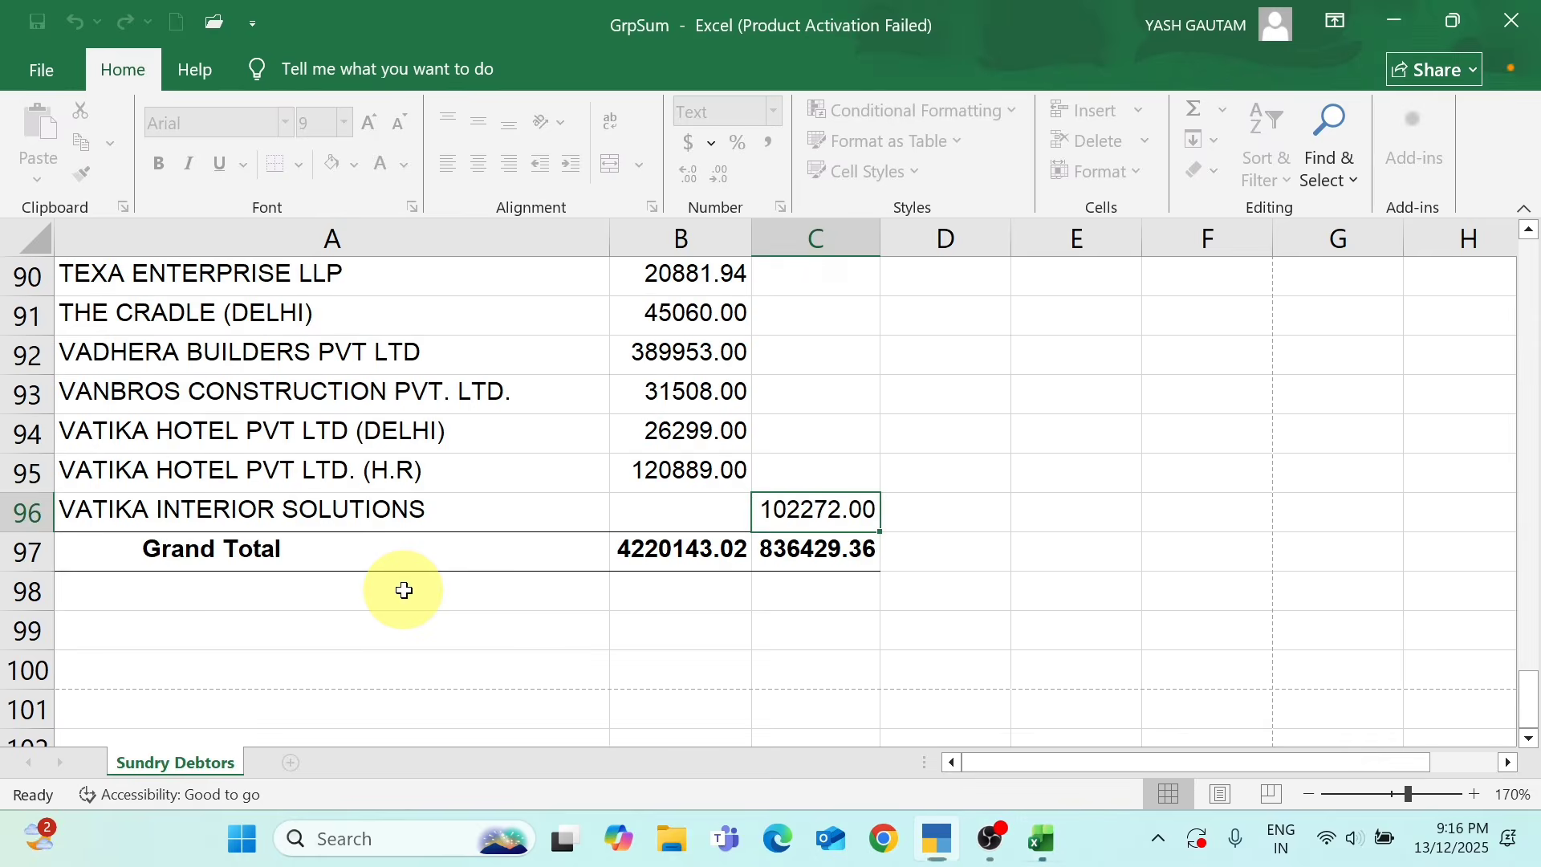
pyautogui.hotkey('alt', 'Tab')
pyautogui.write('272')
pyautogui.press('Return')
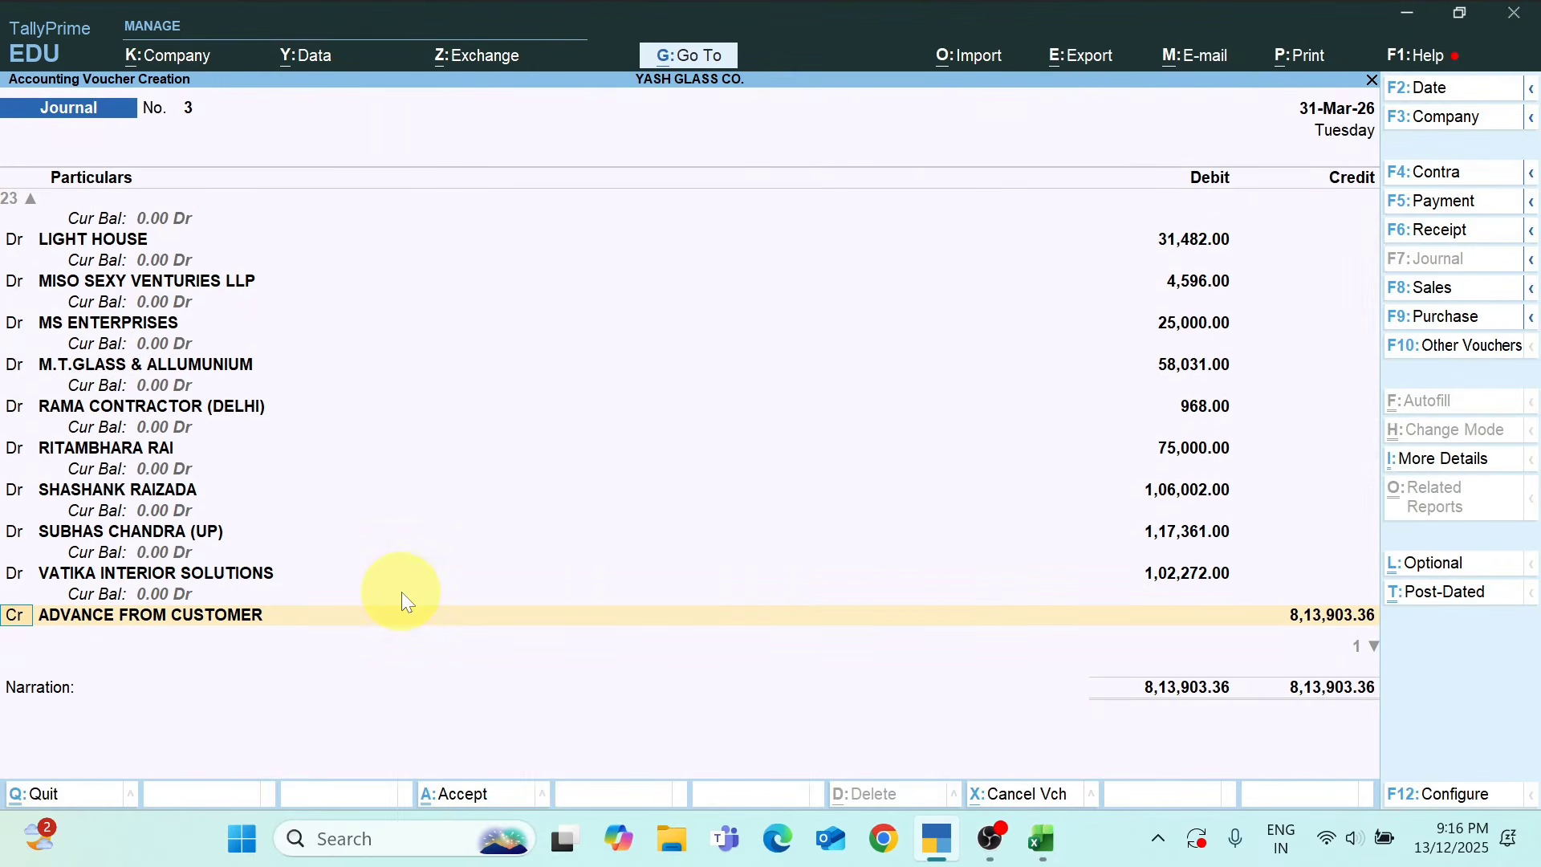
# Review the credit amount of the ADVANCE FROM CUSTOMER line and return to its ledger selection
pyautogui.press('Return')
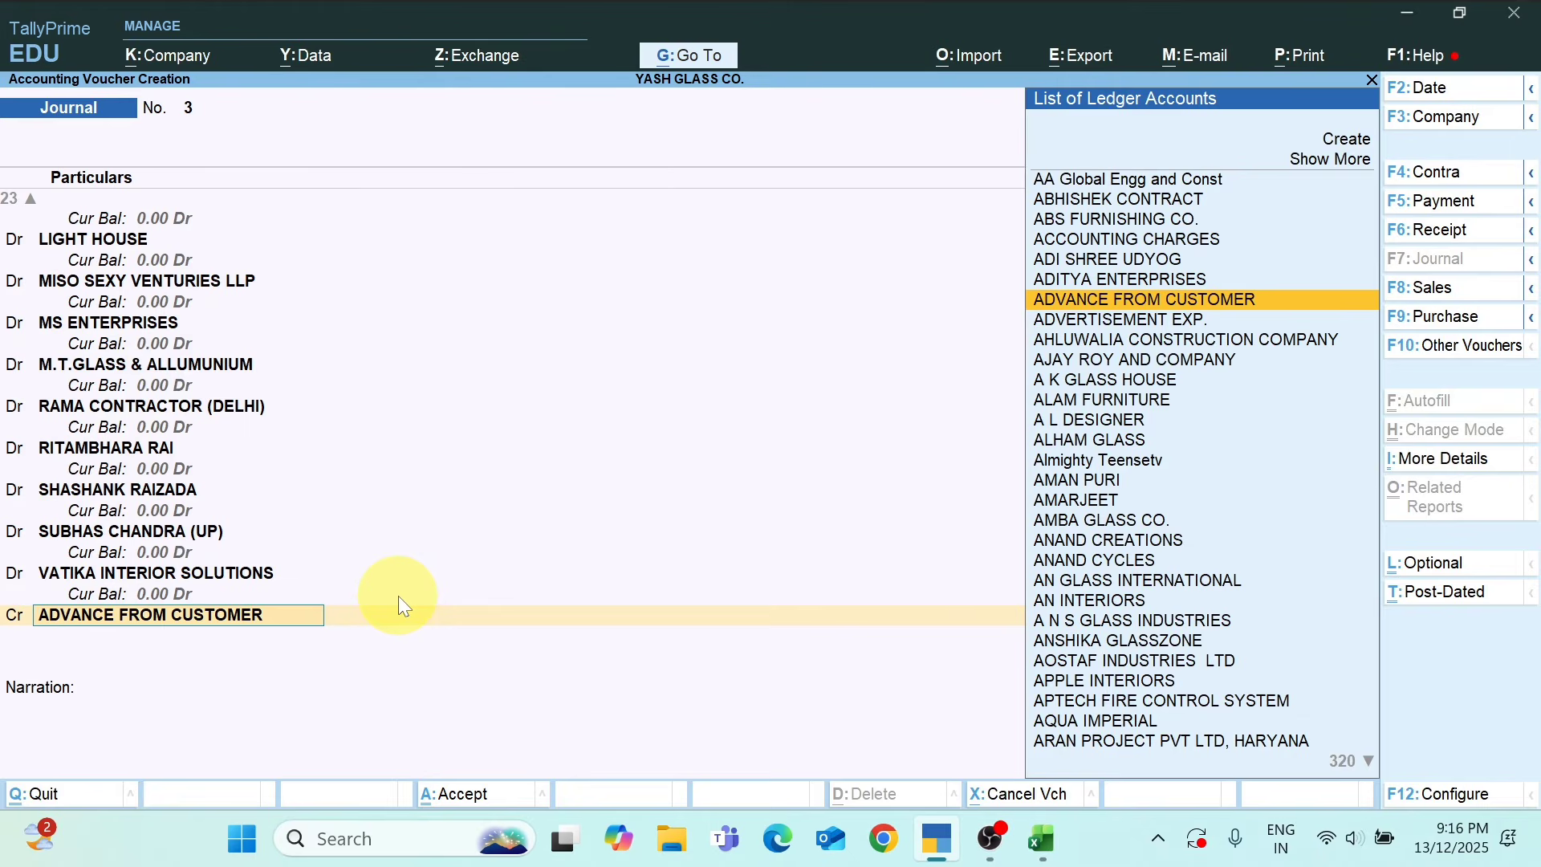
pyautogui.press('Return')
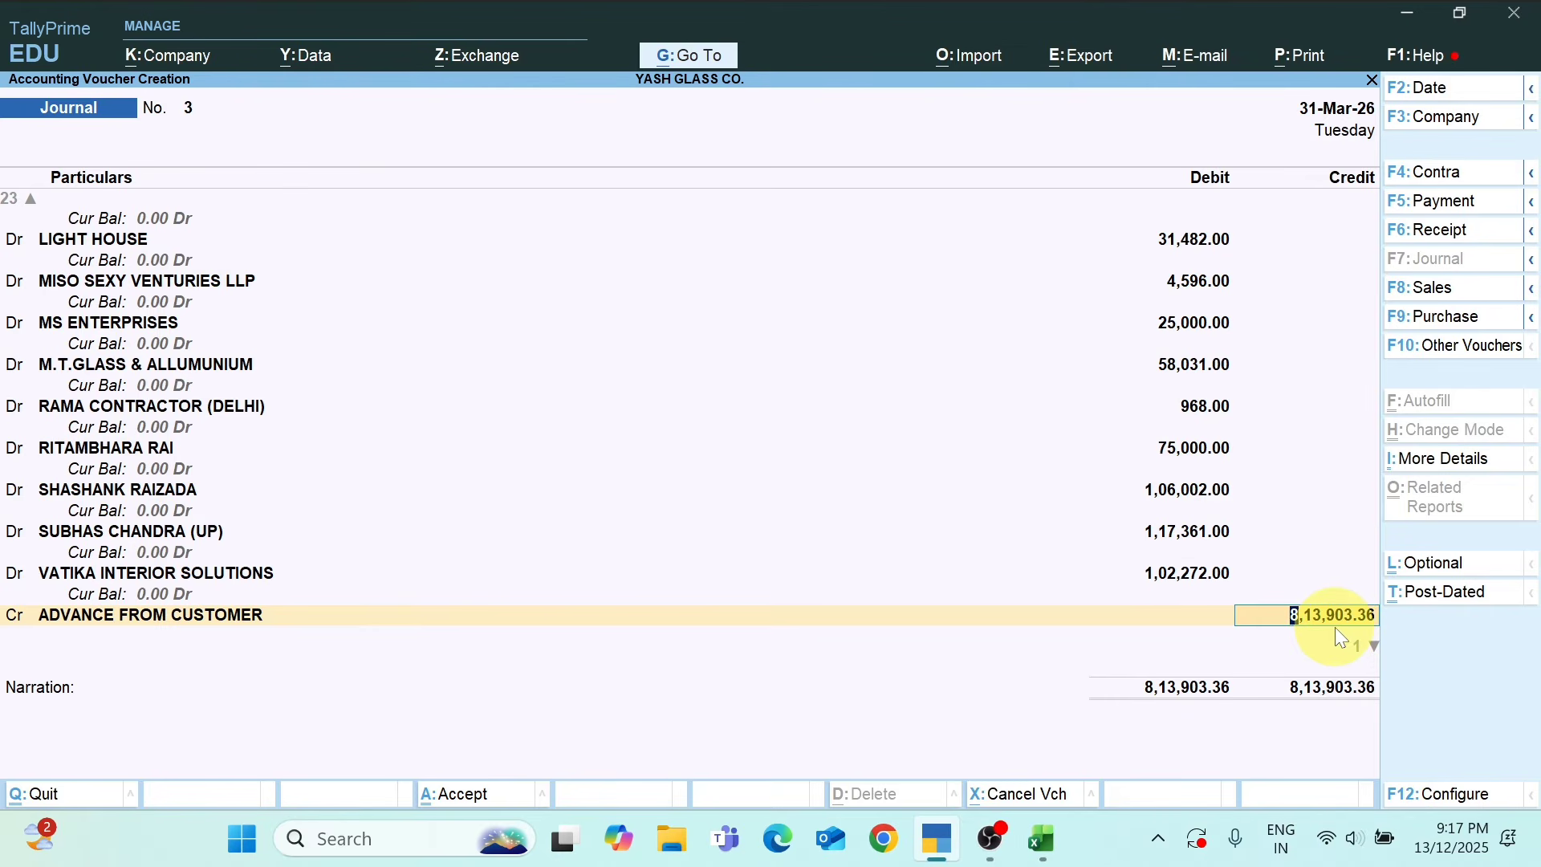
pyautogui.press('BackSpace')
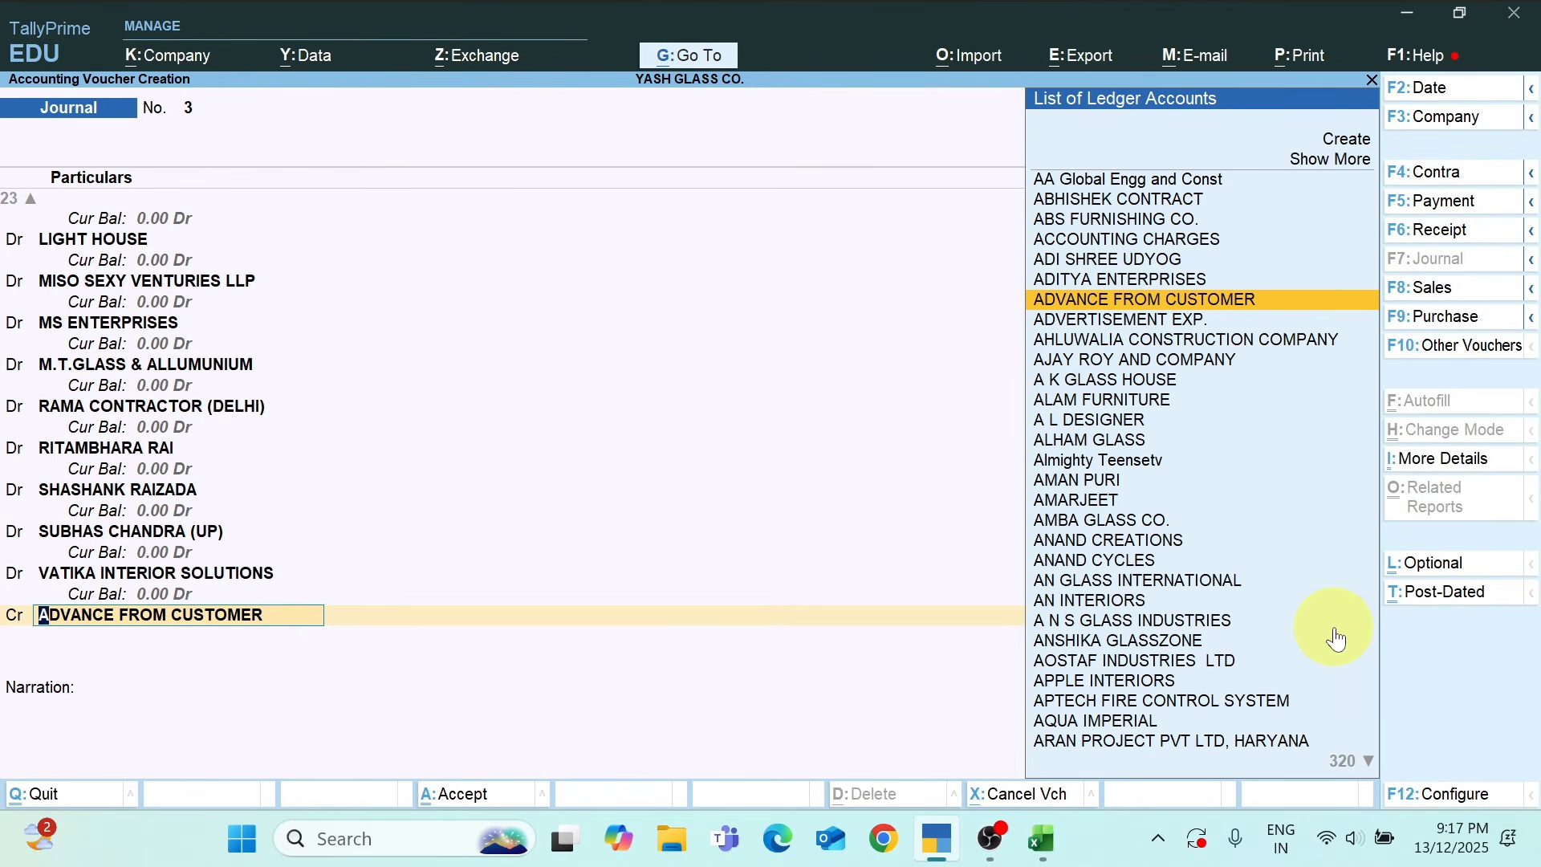
# Fill in a new ledger ADVANCE FROM CUSTOMERS under Current Liabilities and discard it without saving
pyautogui.hotkey('alt', 'c')
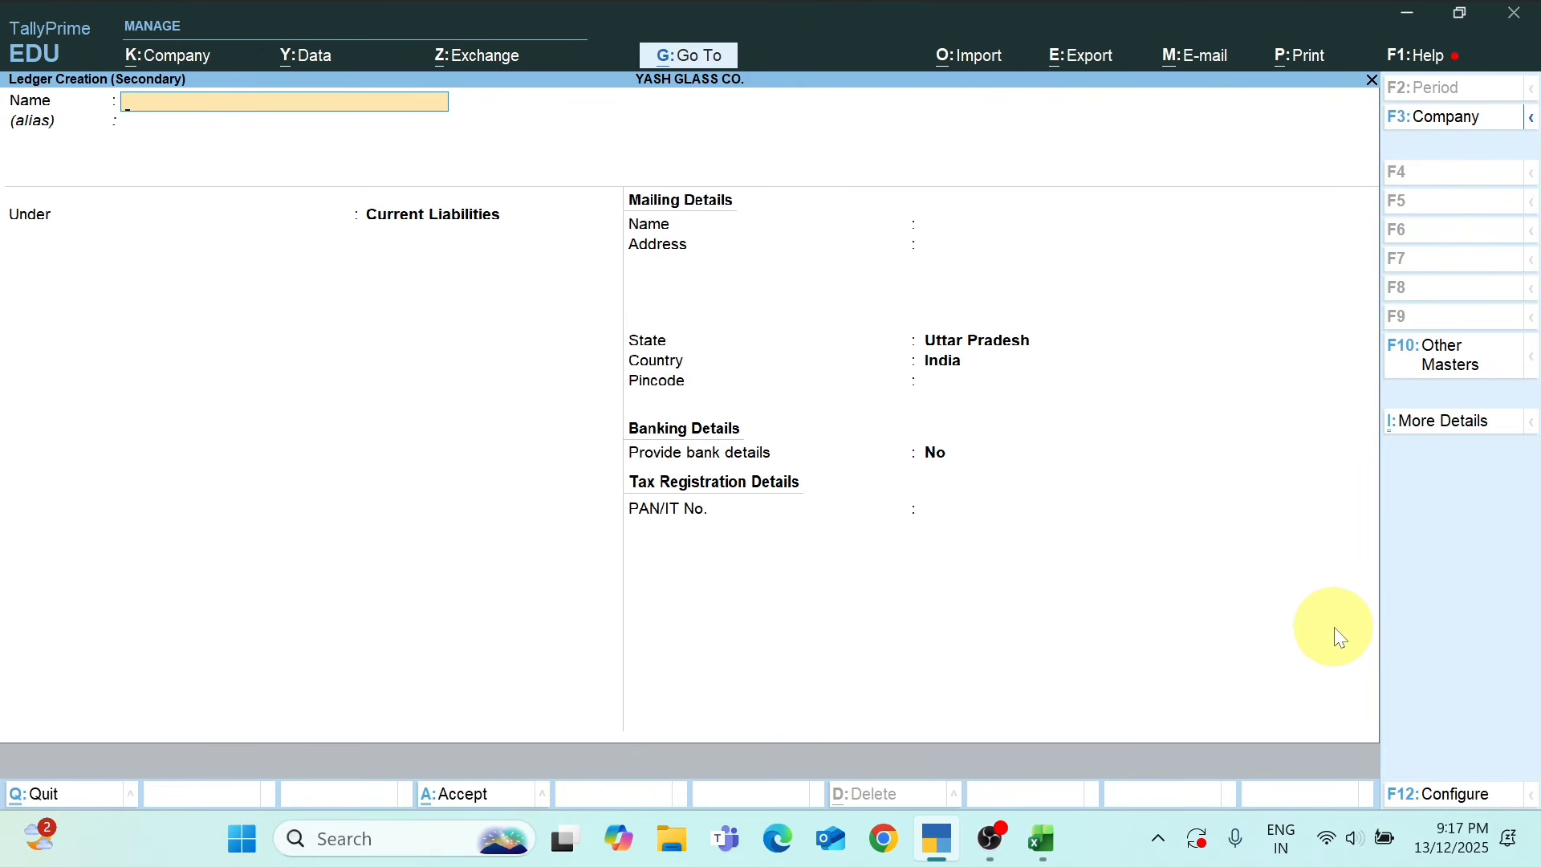
pyautogui.write('ADVANCE FROM CUST')
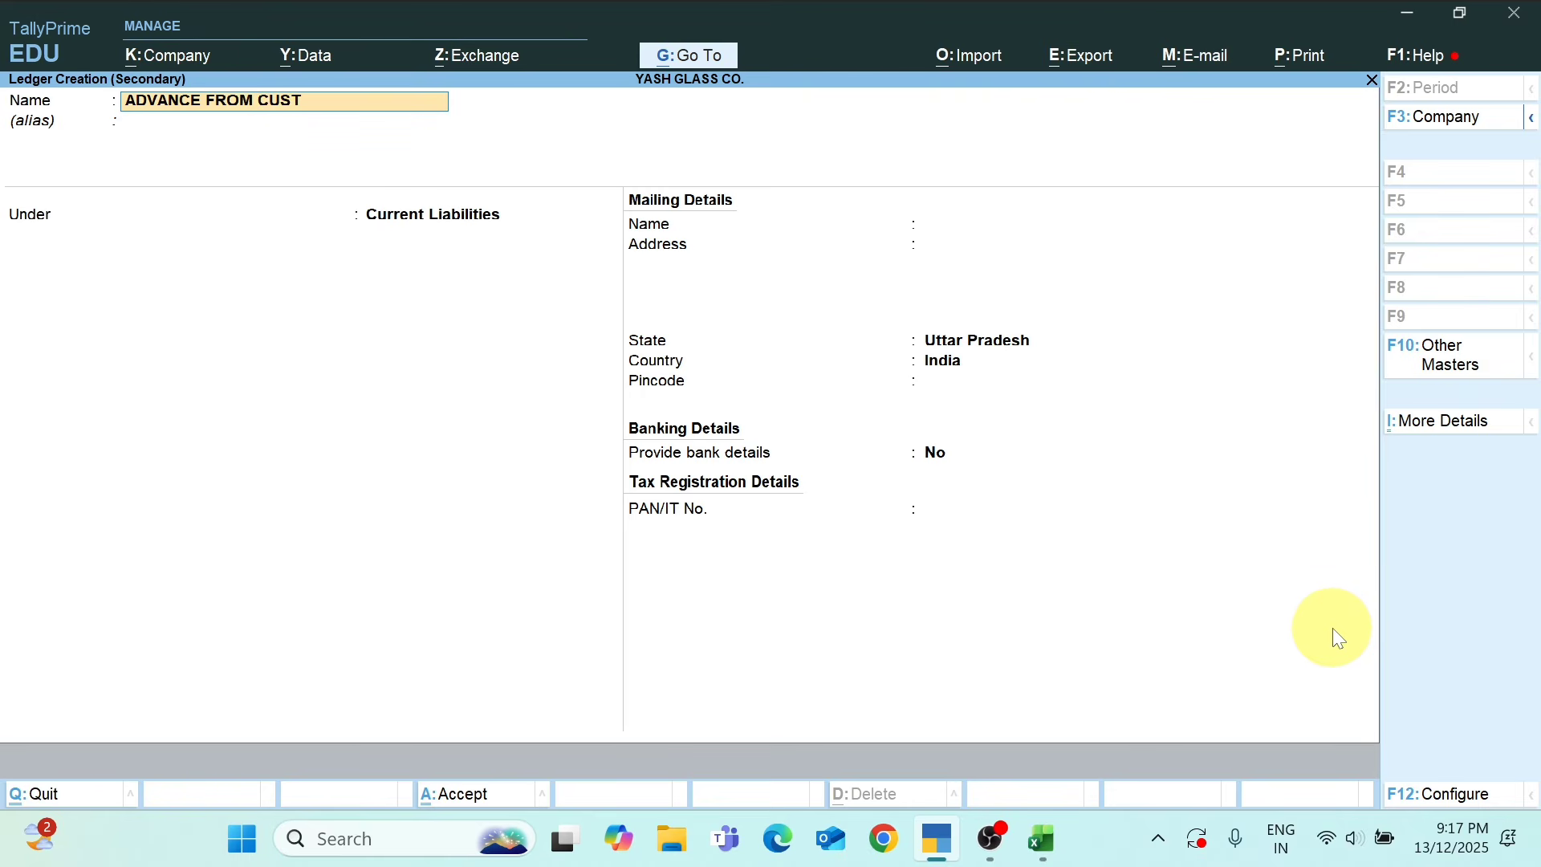
pyautogui.write('OMERS')
pyautogui.press('Return')
pyautogui.press('Return')
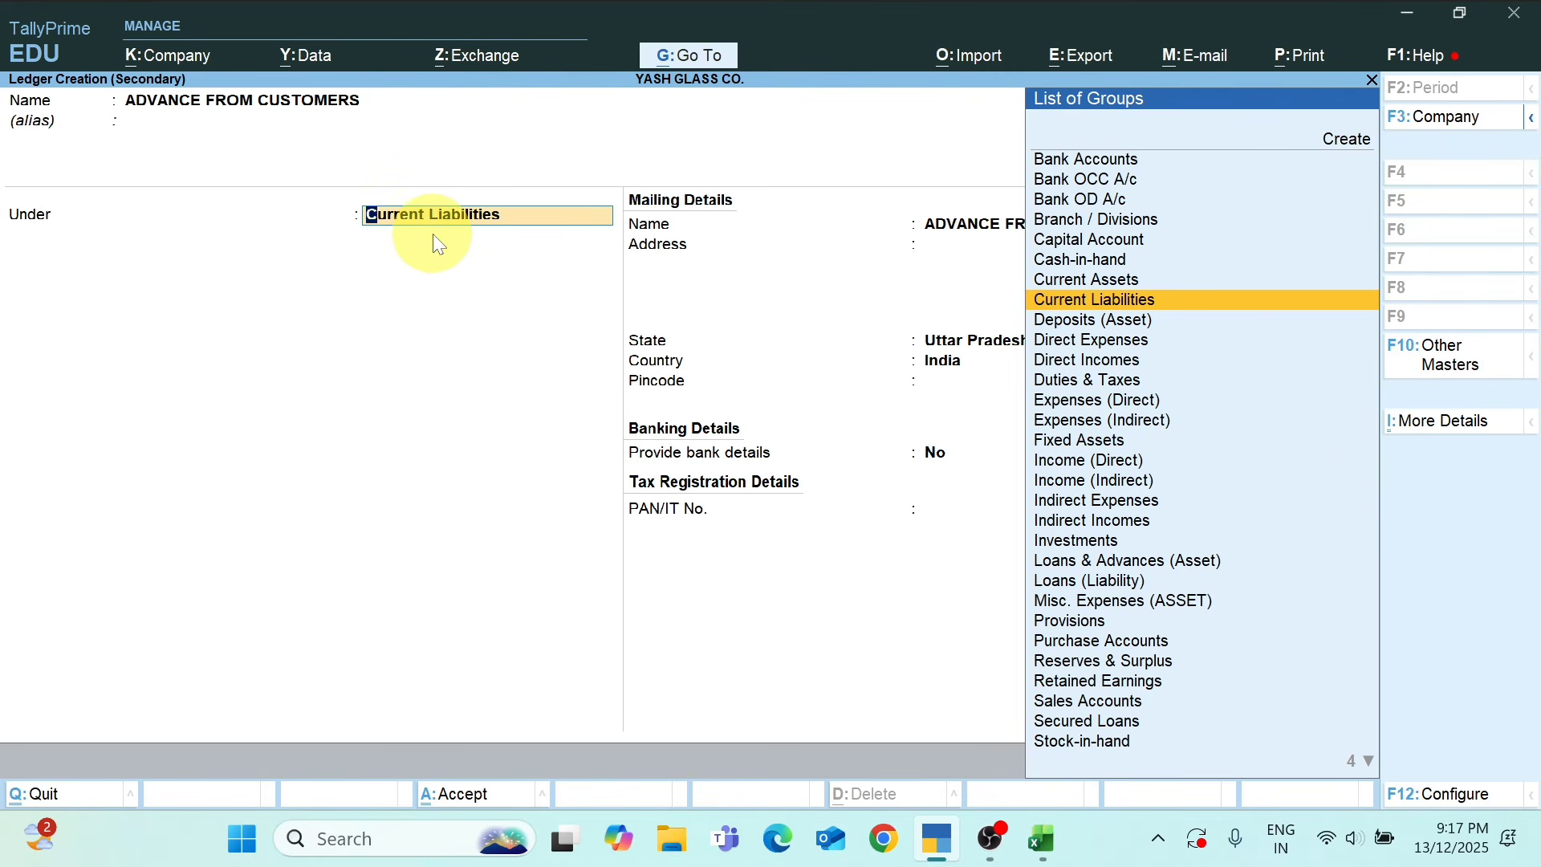
pyautogui.press('Return')
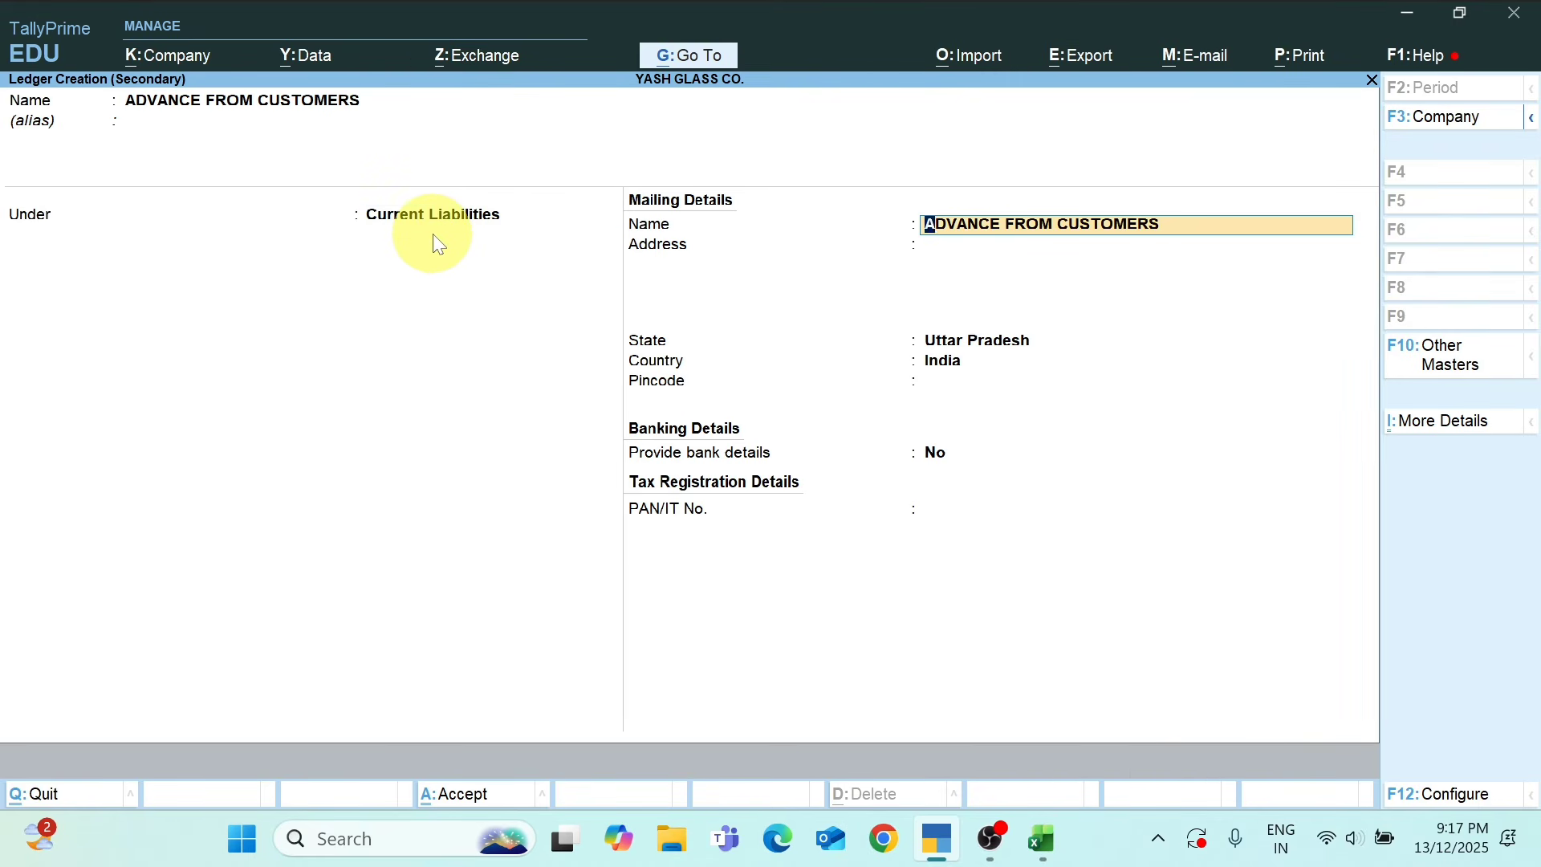
pyautogui.press('Escape')
pyautogui.press('Escape')
pyautogui.press('y')
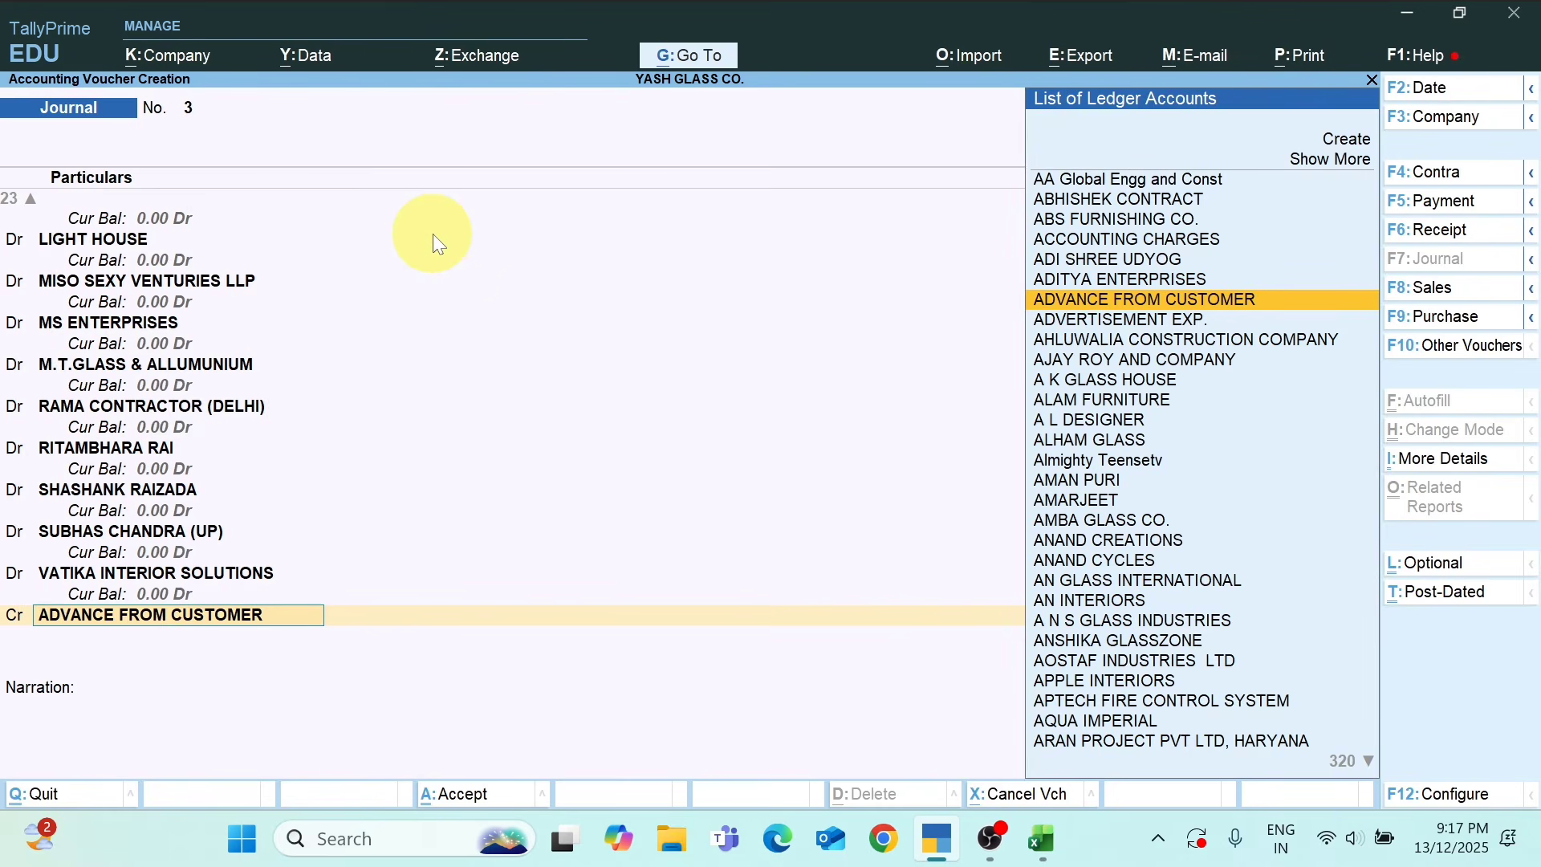
# Credit ADVANCE FROM CUSTOMER with 8,13,903.36, save the journal voucher without a narration and leave voucher entry
pyautogui.press('Return')
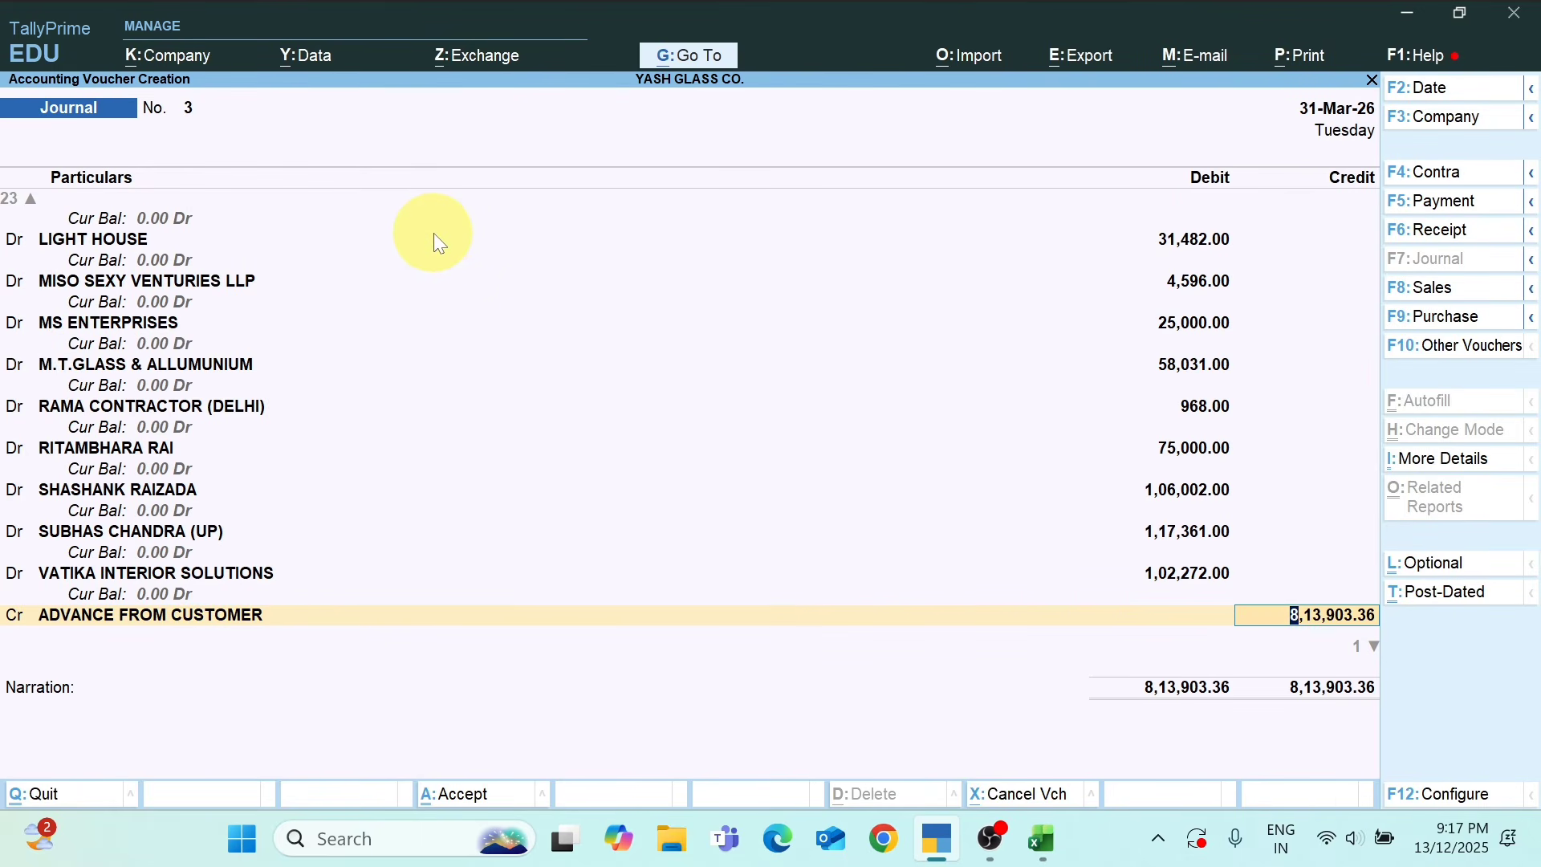
pyautogui.press('Return')
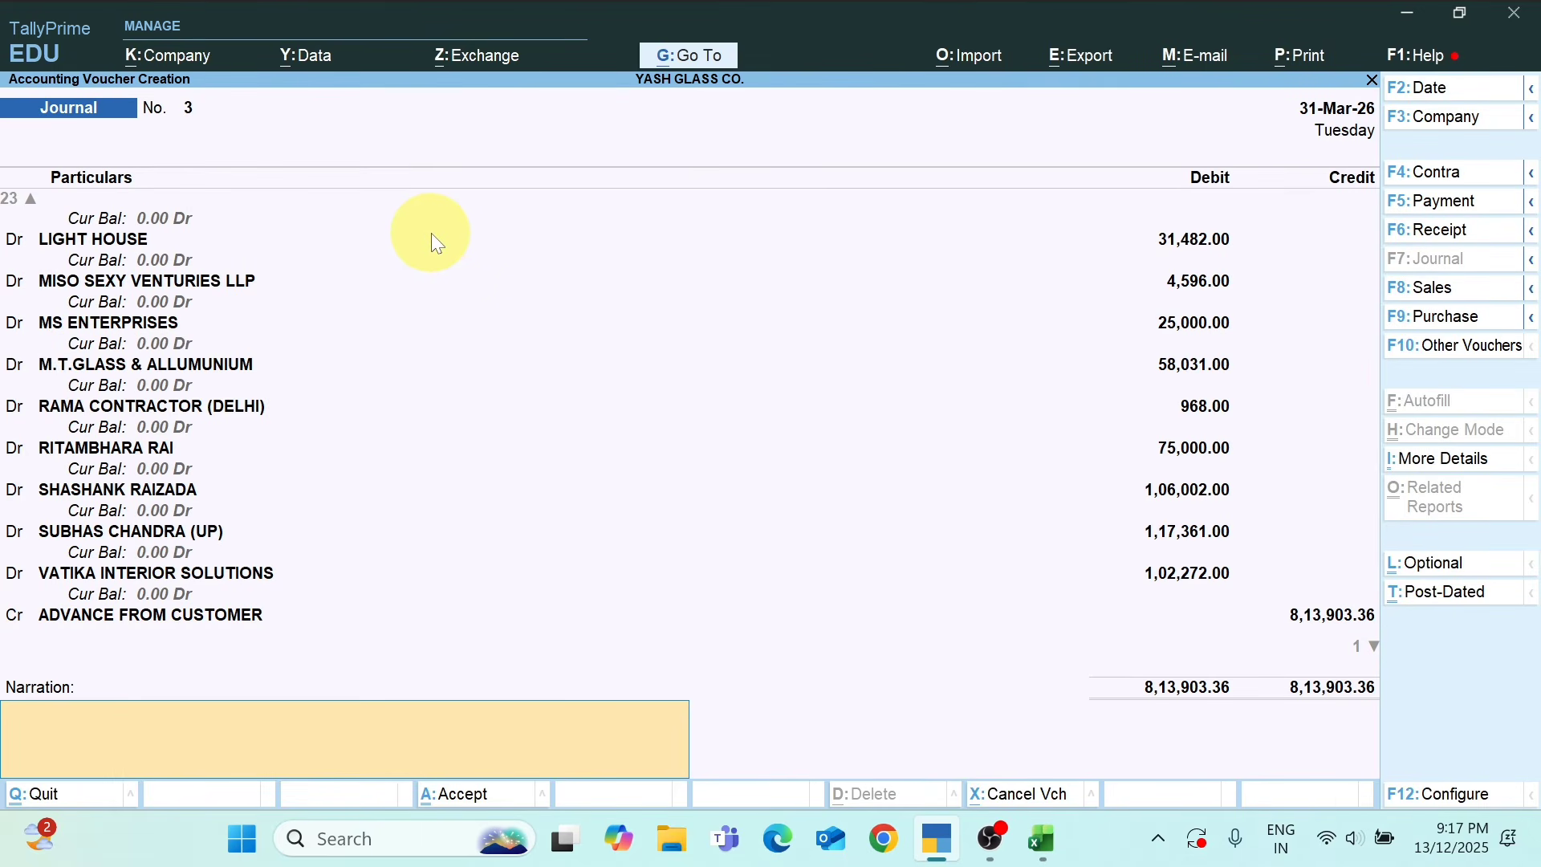
pyautogui.press('Return')
pyautogui.press('Return')
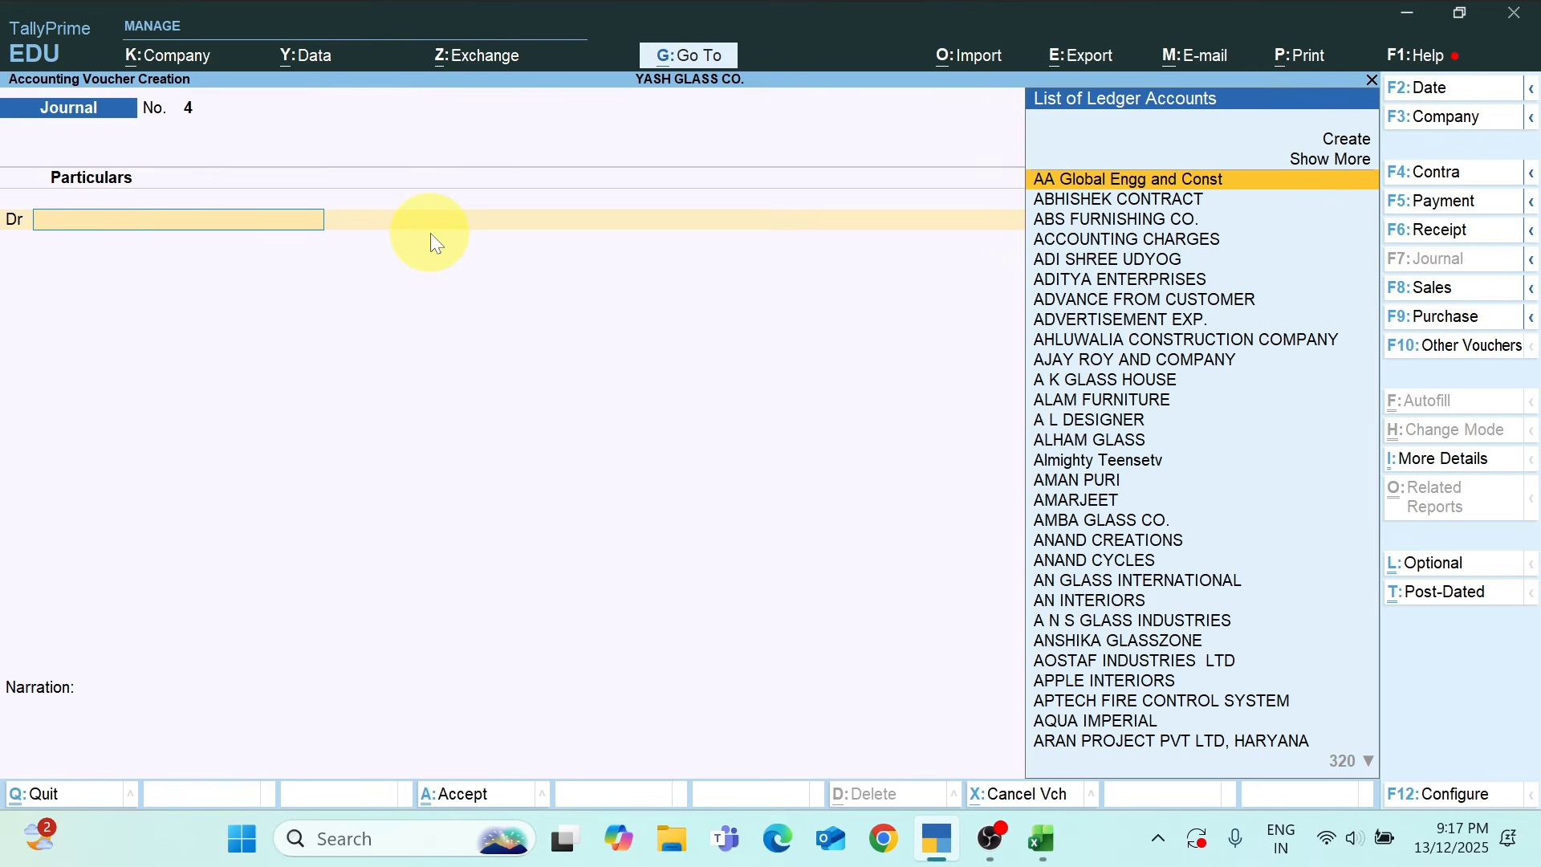
pyautogui.press('Escape')
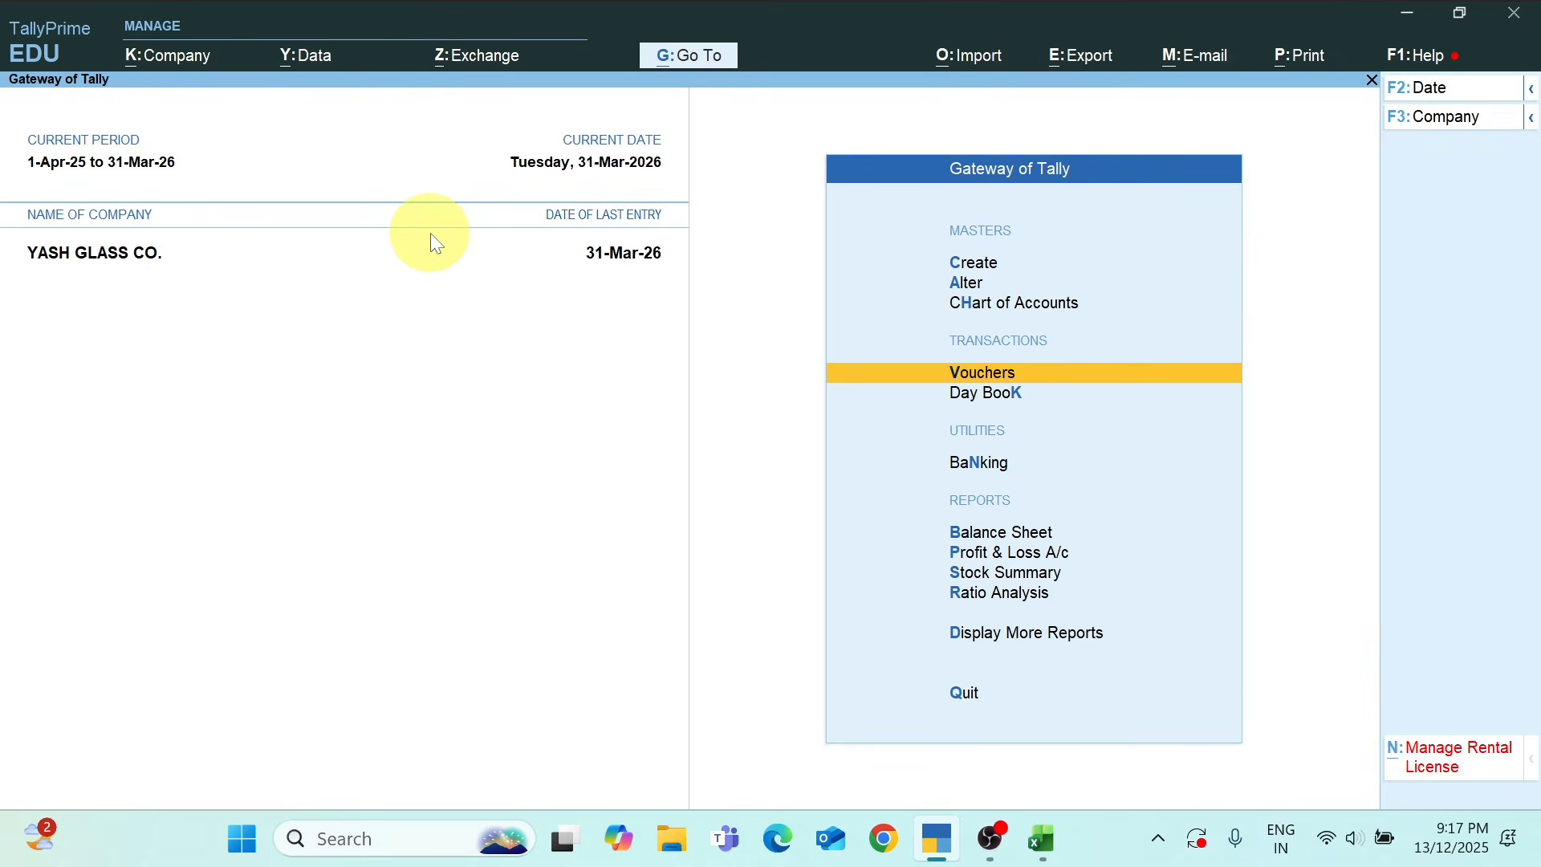
pyautogui.press('Escape')
pyautogui.press('n')
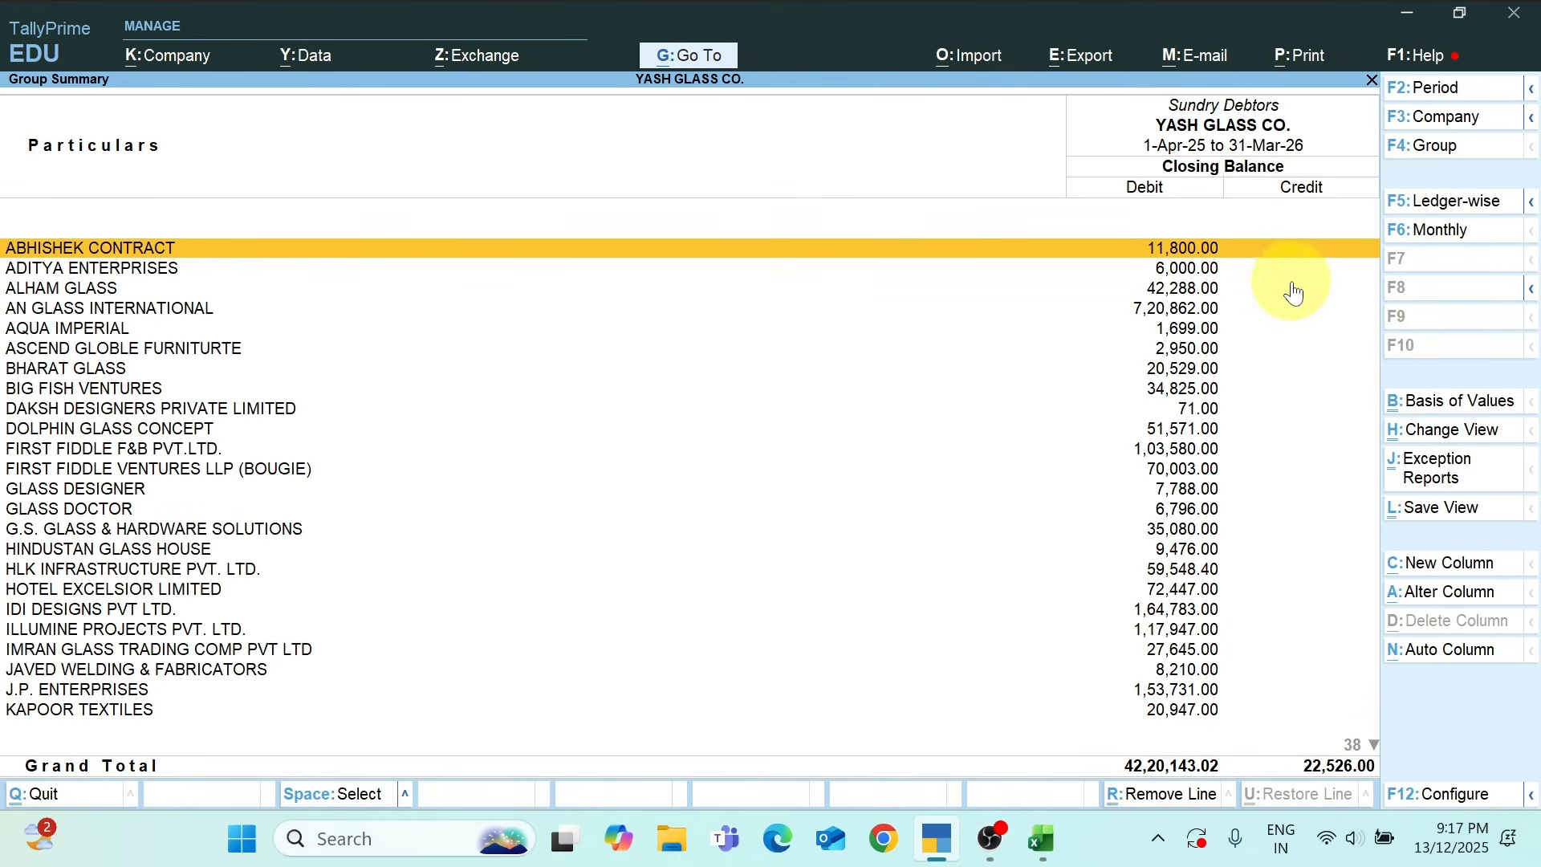
# Examine the closing balances in the Sundry Debtors group summary down to the last party for remaining credit balances
pyautogui.press('Down')
pyautogui.press('Down')
pyautogui.press('Down')
pyautogui.press('Down')
pyautogui.press('Down')
pyautogui.press('Down')
pyautogui.press('Down')
pyautogui.press('Down')
pyautogui.press('Down')
pyautogui.press('Down')
pyautogui.press('Down')
pyautogui.press('Down')
pyautogui.press('Down')
pyautogui.press('Down')
pyautogui.press('Down')
pyautogui.press('Down')
pyautogui.press('Down')
pyautogui.press('Down')
pyautogui.press('Down')
pyautogui.press('Down')
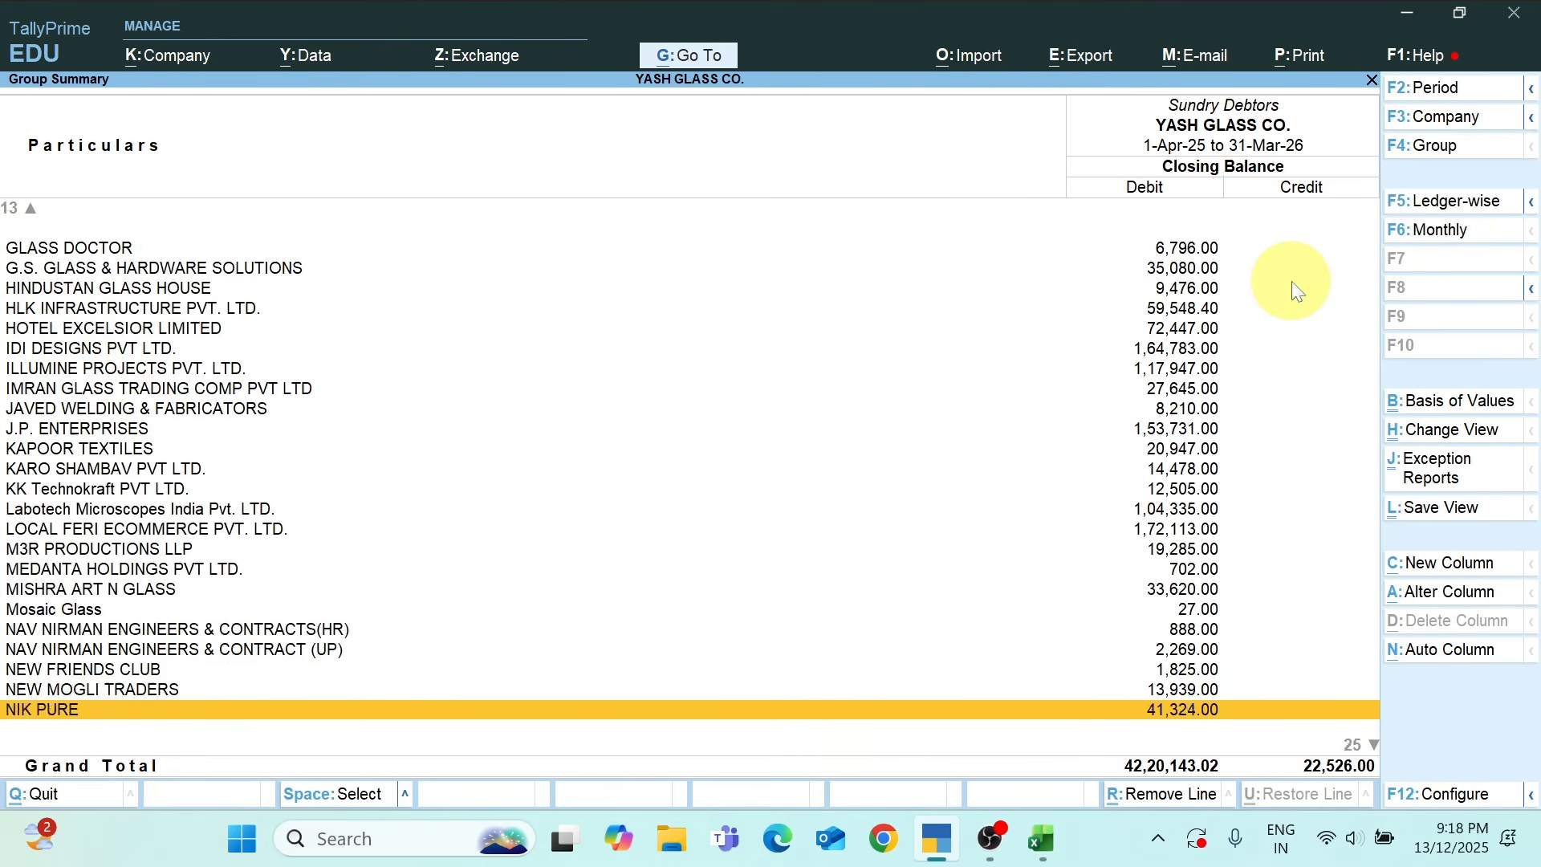
pyautogui.press('Down')
pyautogui.press('Down')
pyautogui.press('Down')
pyautogui.press('Down')
pyautogui.press('Down')
pyautogui.press('Down')
pyautogui.press('Down')
pyautogui.press('Down')
pyautogui.press('Down')
pyautogui.press('Down')
pyautogui.press('Down')
pyautogui.press('Down')
pyautogui.press('Down')
pyautogui.press('Down')
pyautogui.press('Down')
pyautogui.press('Down')
pyautogui.press('Down')
pyautogui.press('Down')
pyautogui.press('Down')
pyautogui.press('Down')
pyautogui.press('Up')
pyautogui.press('Up')
pyautogui.press('Up')
pyautogui.press('Up')
pyautogui.press('Up')
pyautogui.press('Up')
pyautogui.press('Up')
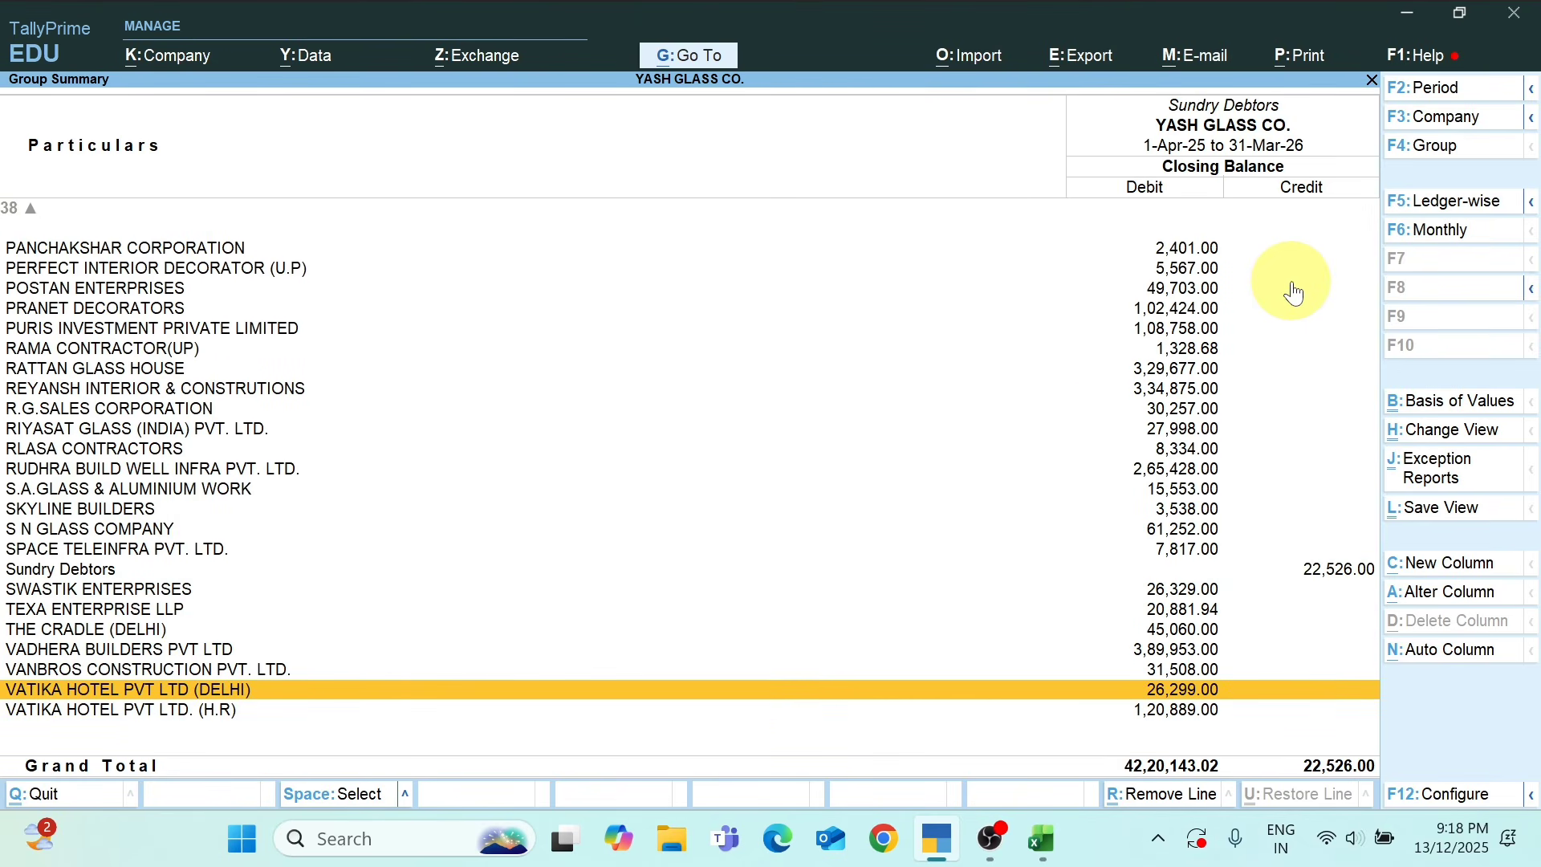
# Check the credit entry on the Sundry Debtors row and look back up the party list for any other credit balance
pyautogui.press('Down')
pyautogui.press('Up')
pyautogui.press('Down')
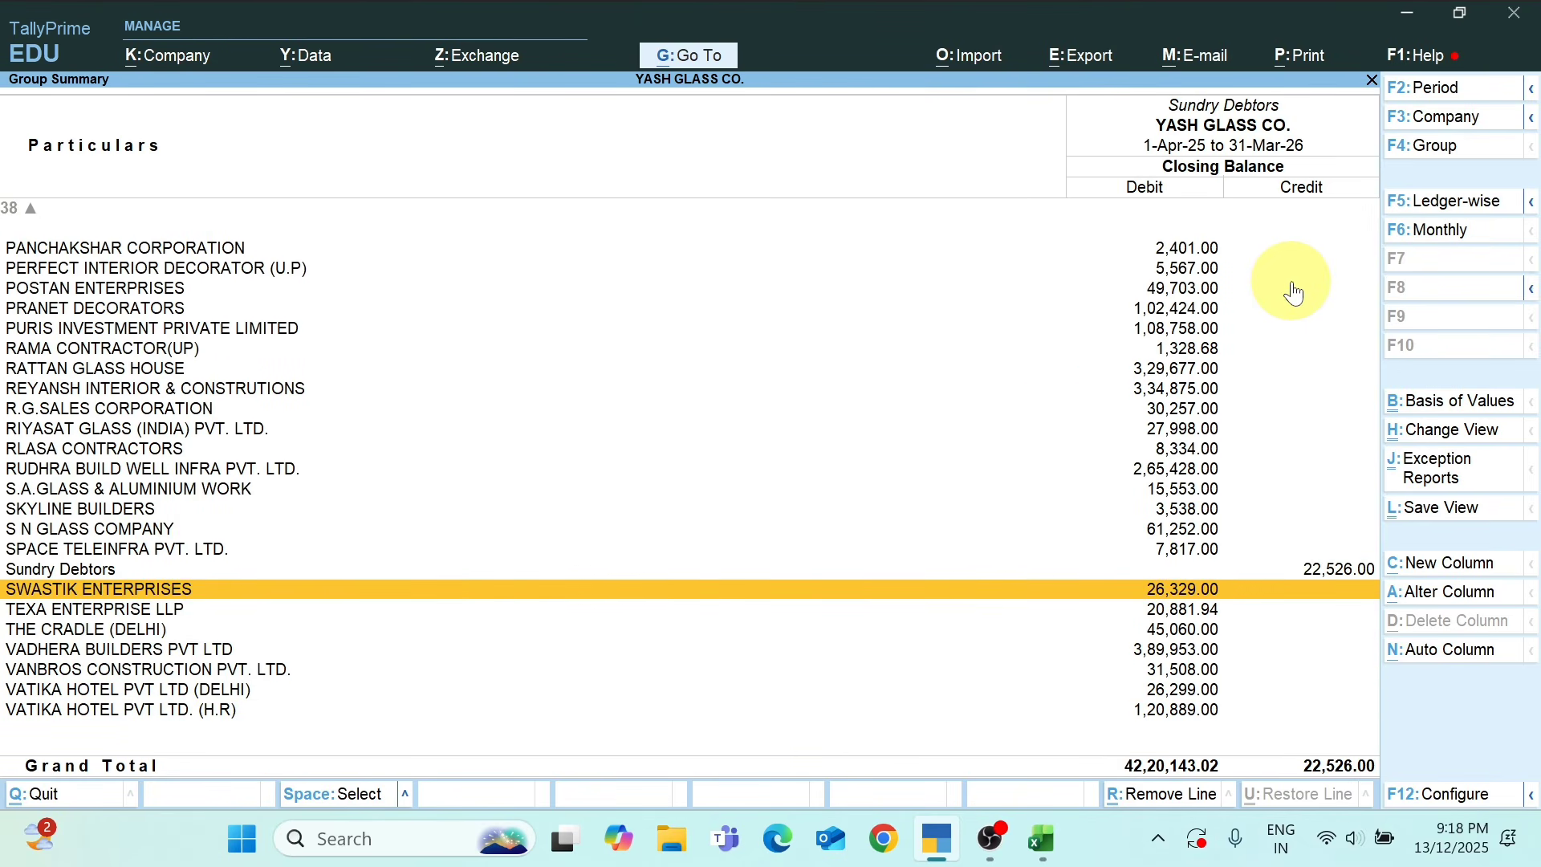
pyautogui.press('Up')
pyautogui.press('Down')
pyautogui.press('Up')
pyautogui.press('Down')
pyautogui.press('Up')
pyautogui.press('Down')
pyautogui.press('Up')
pyautogui.press('Up')
pyautogui.press('Up')
pyautogui.press('Down')
pyautogui.press('Down')
pyautogui.press('Down')
pyautogui.press('Up')
pyautogui.press('Up')
pyautogui.press('Up')
pyautogui.press('Up')
pyautogui.press('Up')
pyautogui.press('Up')
pyautogui.press('Up')
pyautogui.press('Up')
pyautogui.press('Up')
pyautogui.press('Up')
pyautogui.press('Up')
pyautogui.press('Up')
pyautogui.press('Up')
pyautogui.press('Up')
pyautogui.press('Up')
pyautogui.press('Up')
pyautogui.press('Up')
pyautogui.press('Up')
pyautogui.press('Up')
pyautogui.press('Up')
pyautogui.press('Up')
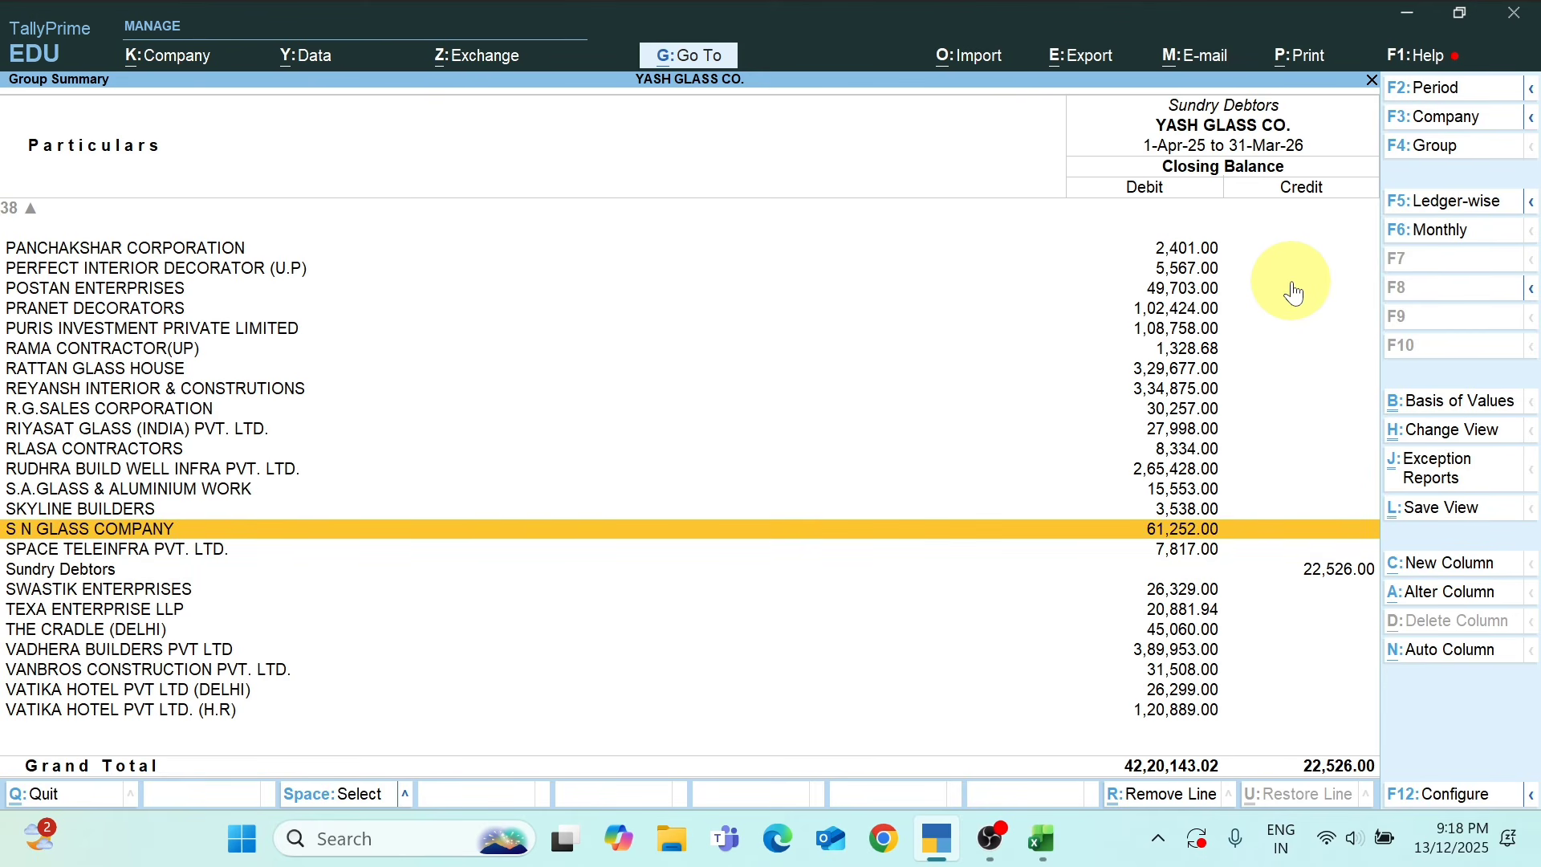
pyautogui.press('Up')
pyautogui.press('Up')
pyautogui.press('Up')
pyautogui.press('Up')
pyautogui.press('Up')
pyautogui.press('Up')
pyautogui.press('Up')
pyautogui.press('Up')
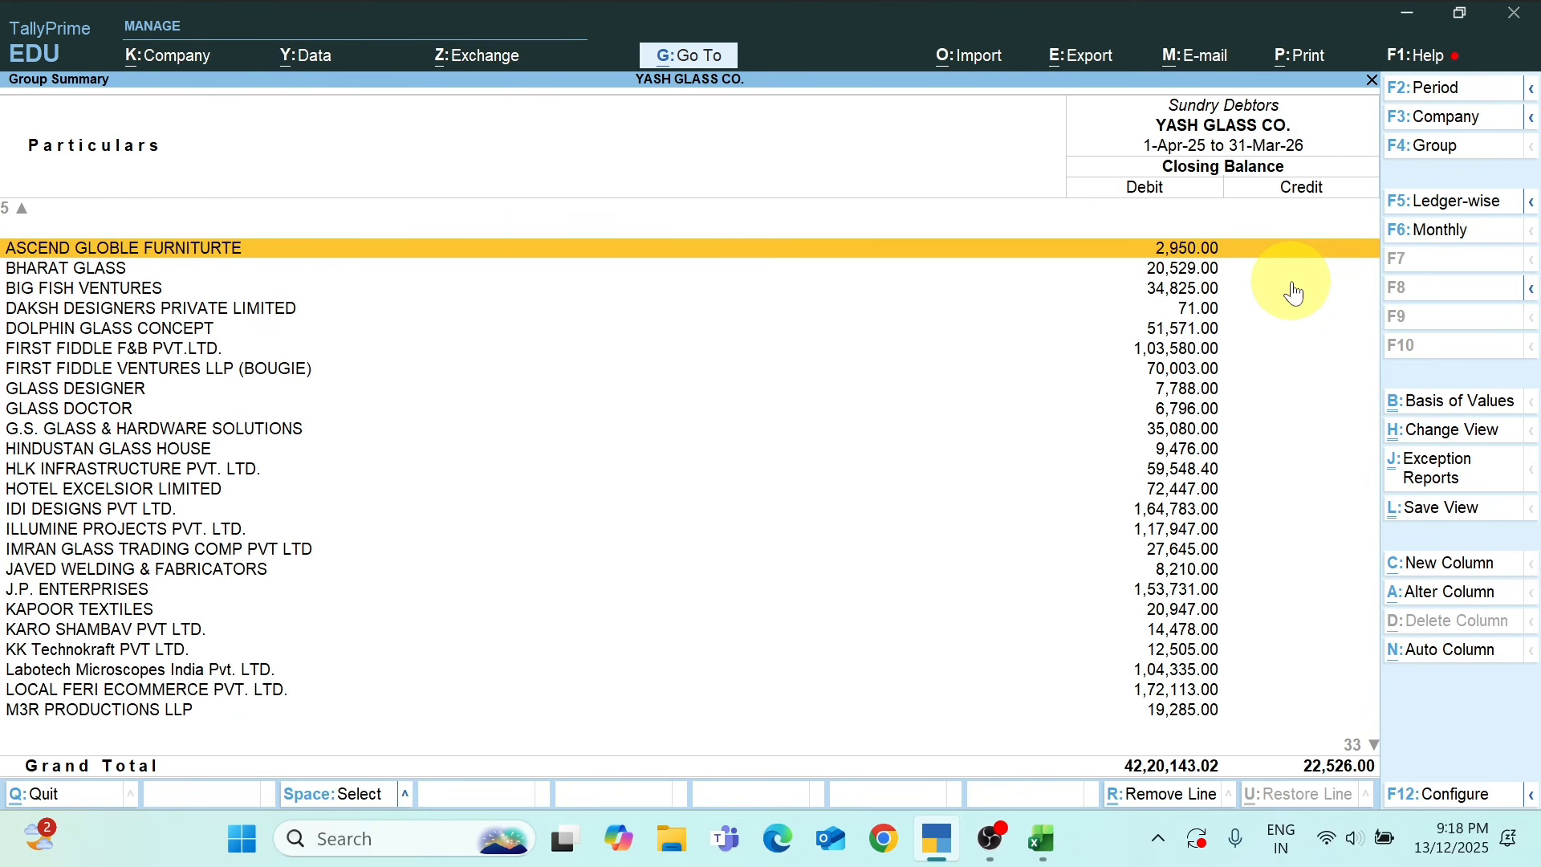
# Return to the Balance Sheet and locate ADVANCE FROM CUSTOMER under Current Liabilities
pyautogui.press('Escape')
pyautogui.press('Left')
pyautogui.press('Down')
pyautogui.press('Down')
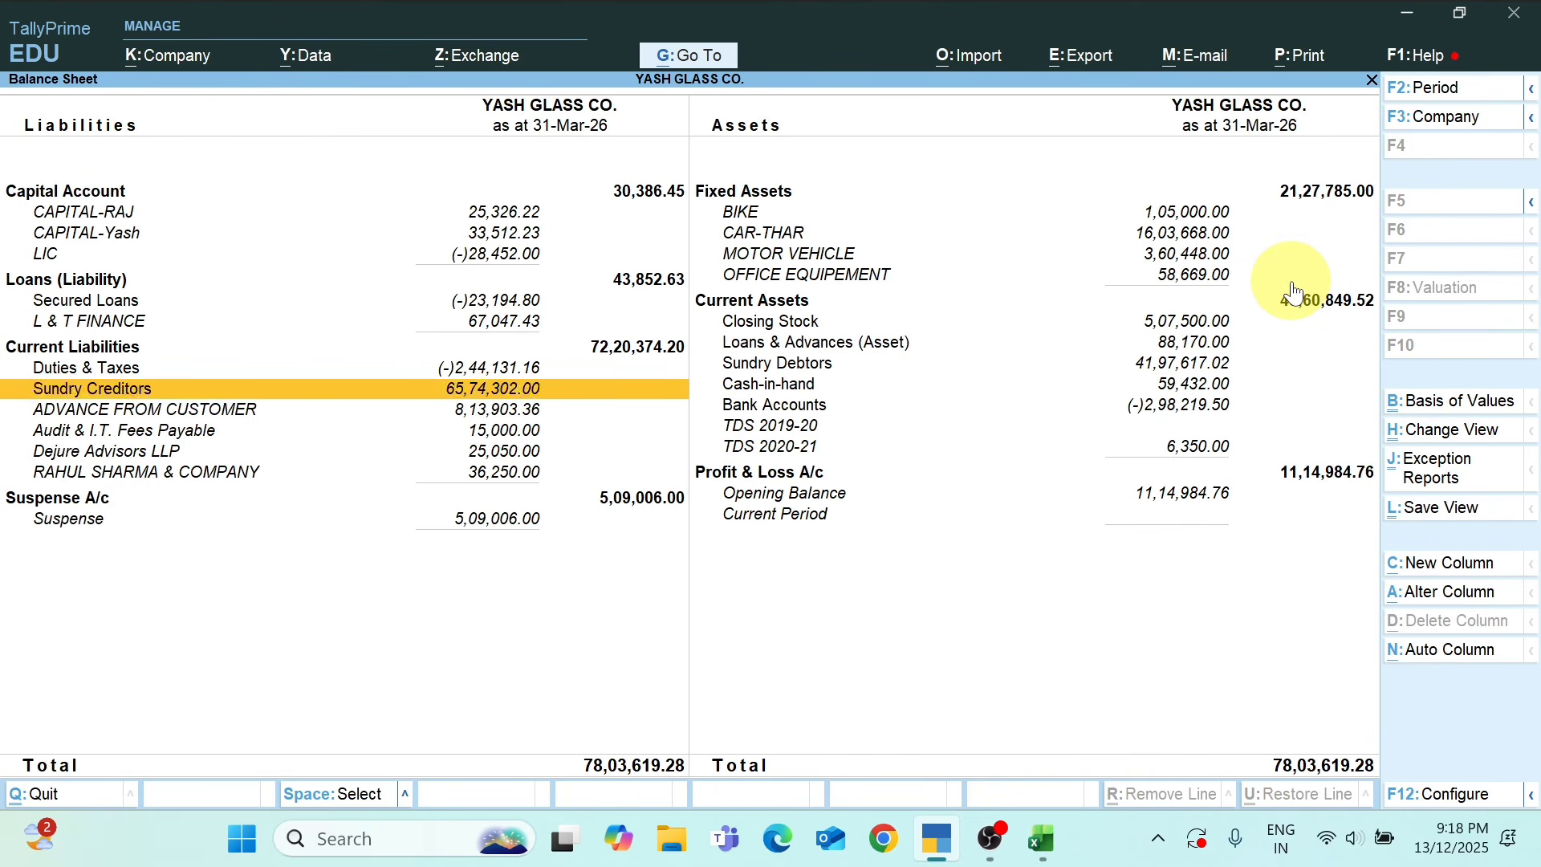
pyautogui.press('Down')
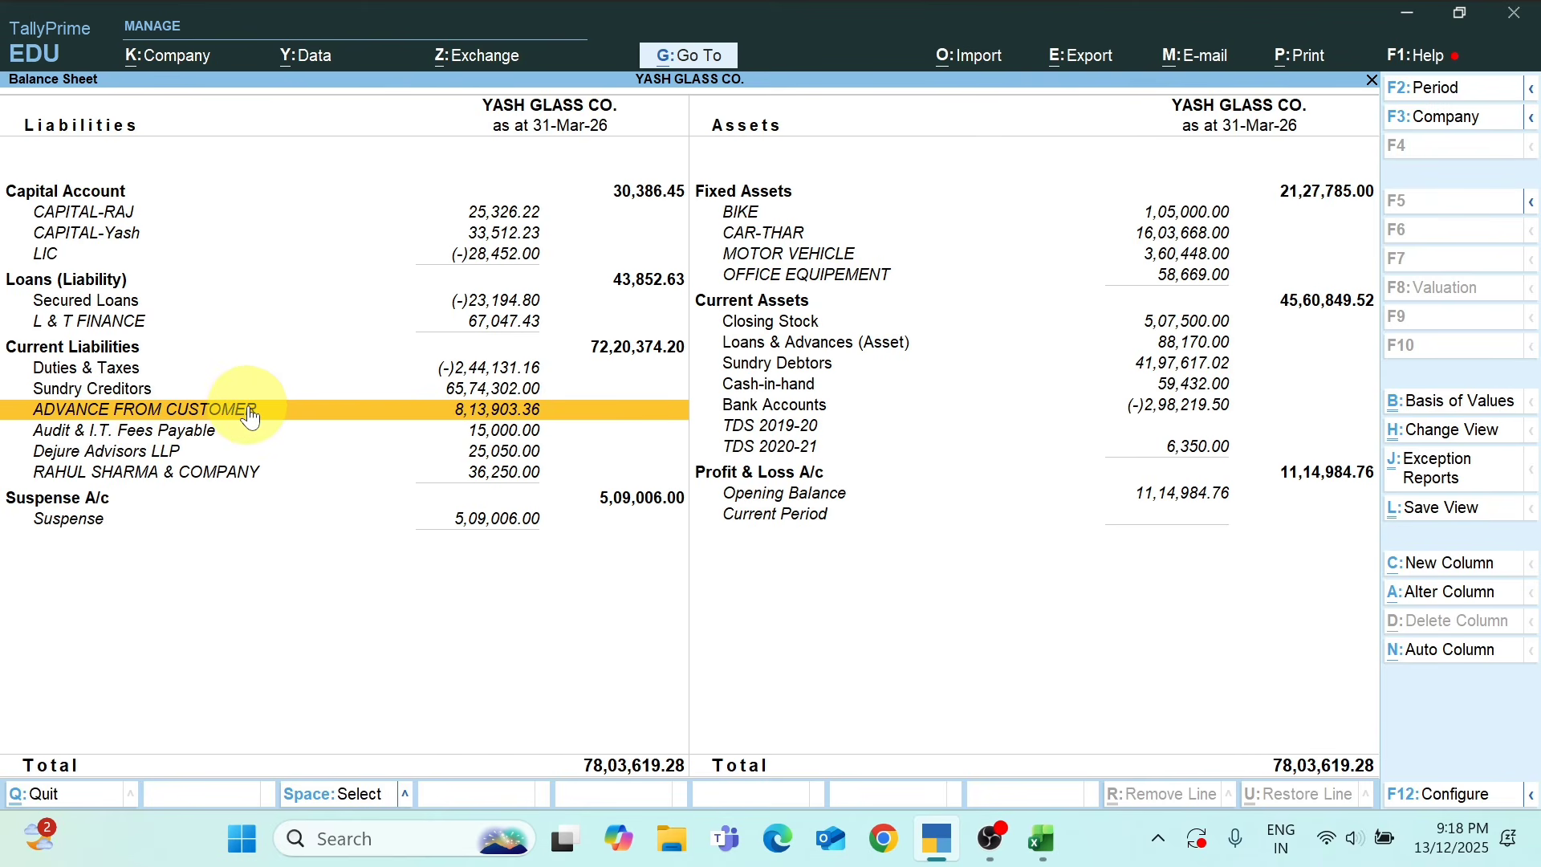
# Trace the ADVANCE FROM CUSTOMER balance through March to its journal voucher, and leave the voucher without saving changes
pyautogui.click(480, 413)
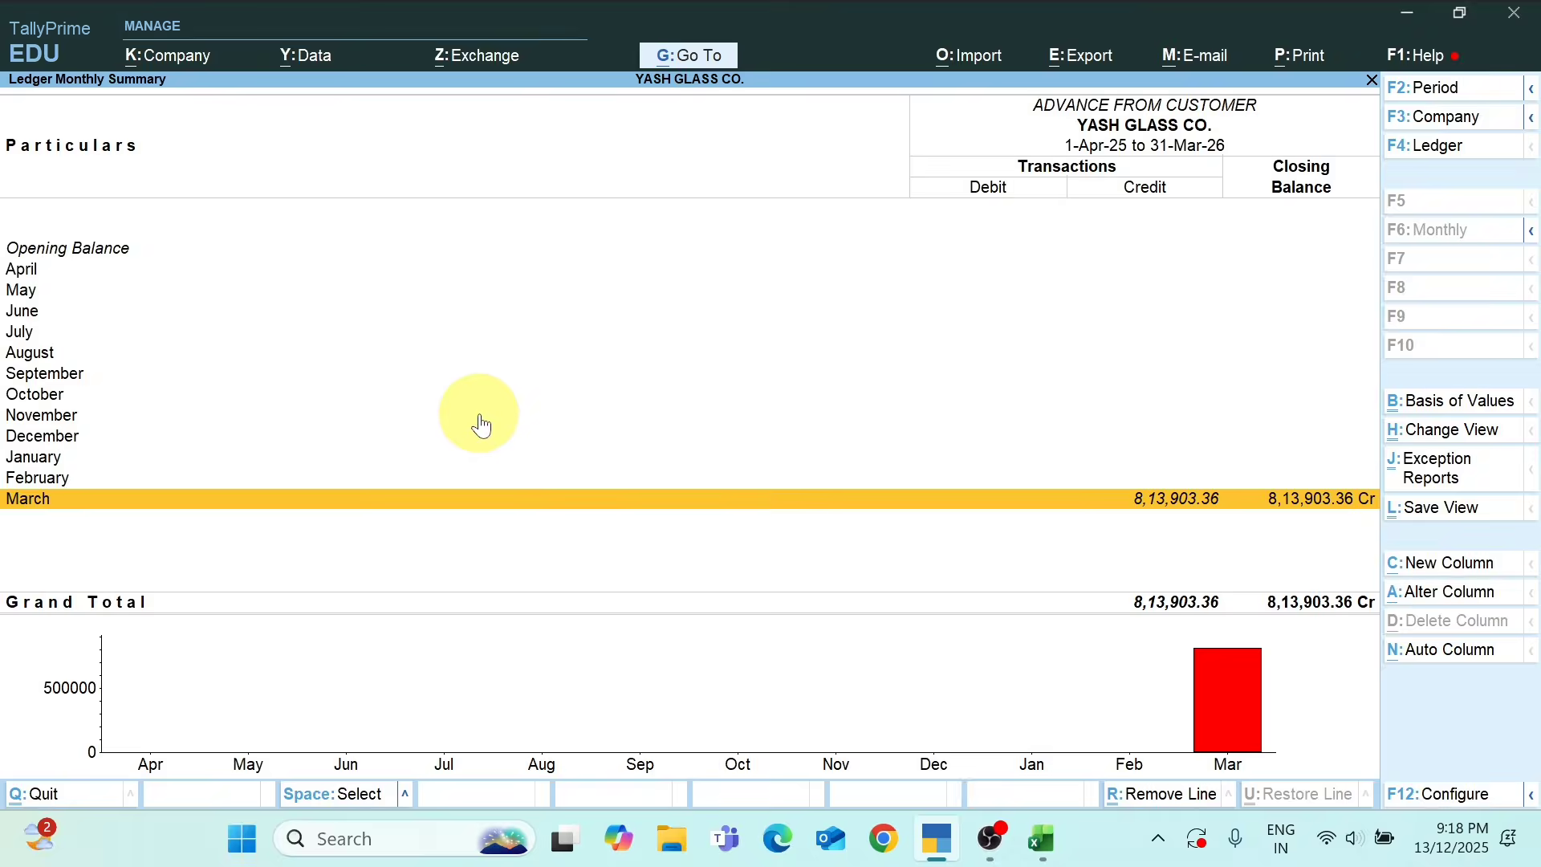
pyautogui.press('Return')
pyautogui.press('Return')
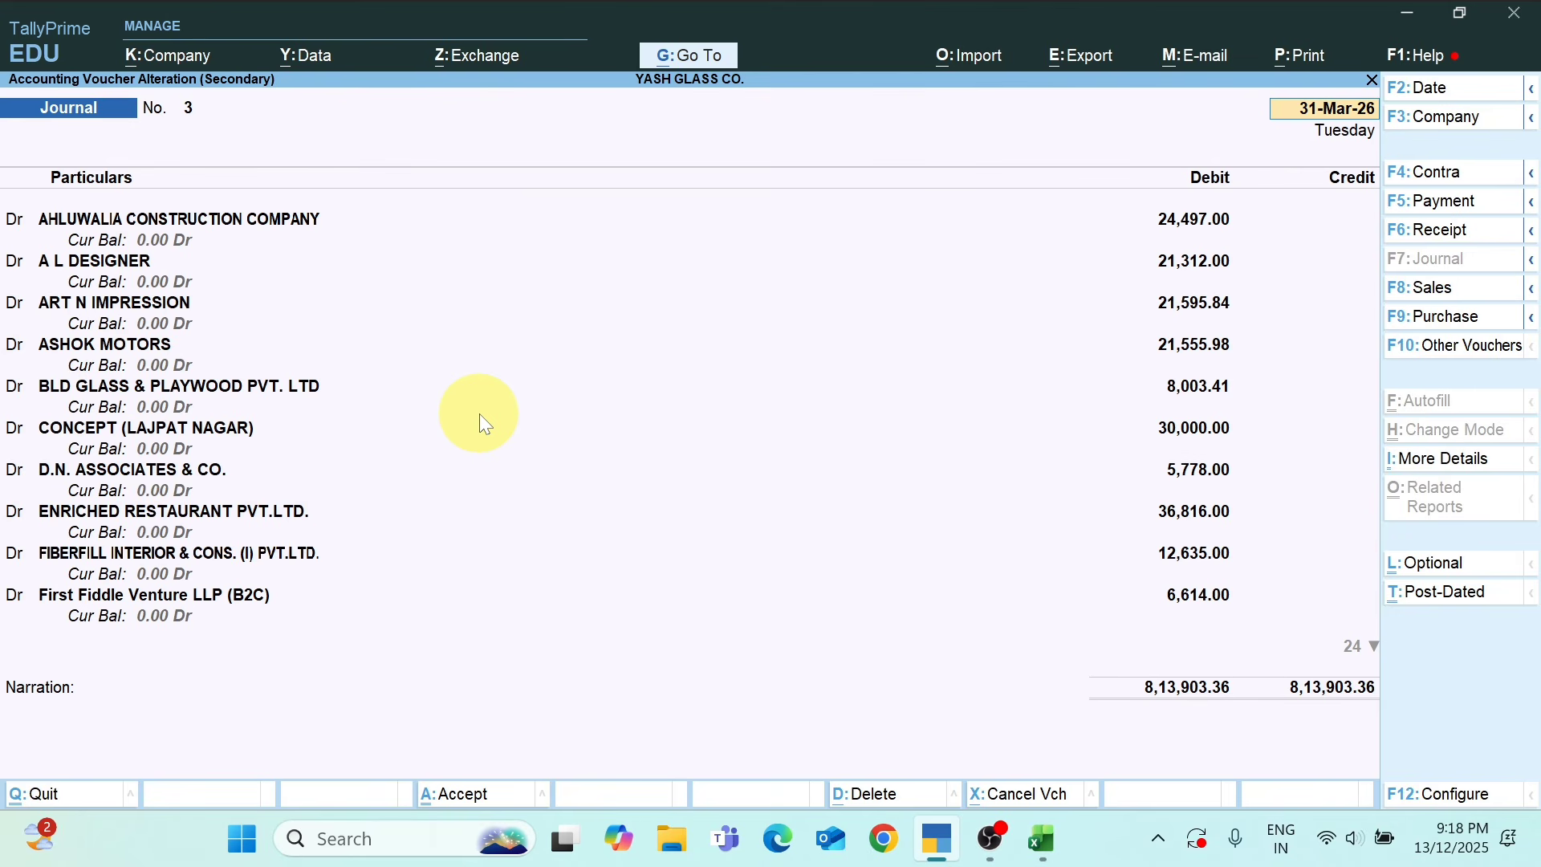
pyautogui.press('BackSpace')
pyautogui.press('Escape')
pyautogui.press('y')
pyautogui.press('Escape')
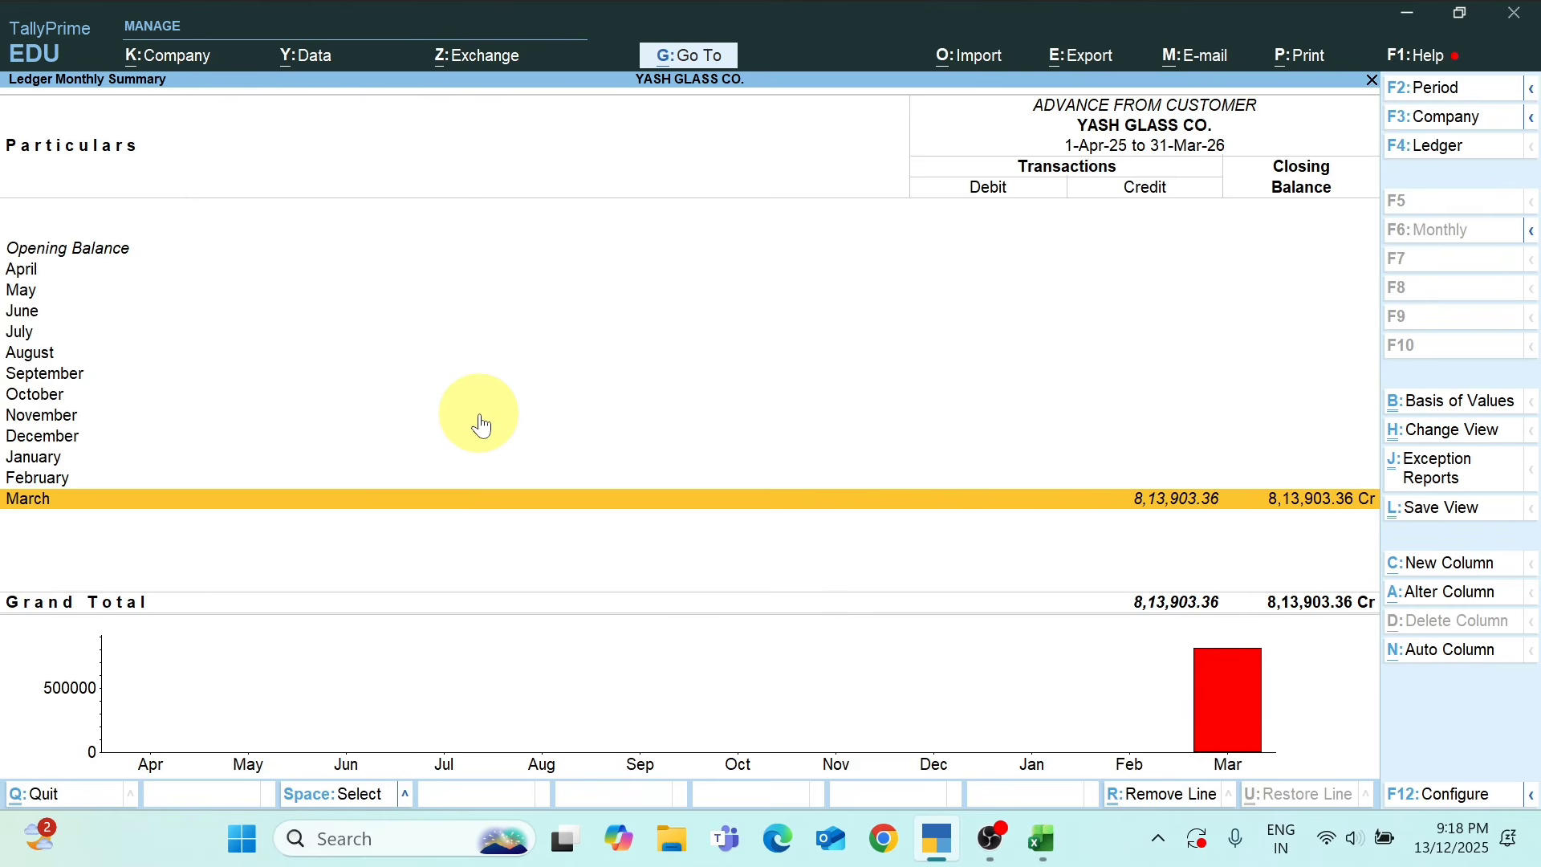
# Go back to the Balance Sheet and review the Sundry Debtors balance under Current Assets
pyautogui.press('Escape')
pyautogui.press('Right')
pyautogui.press('Up')
pyautogui.press('Up')
pyautogui.press('Up')
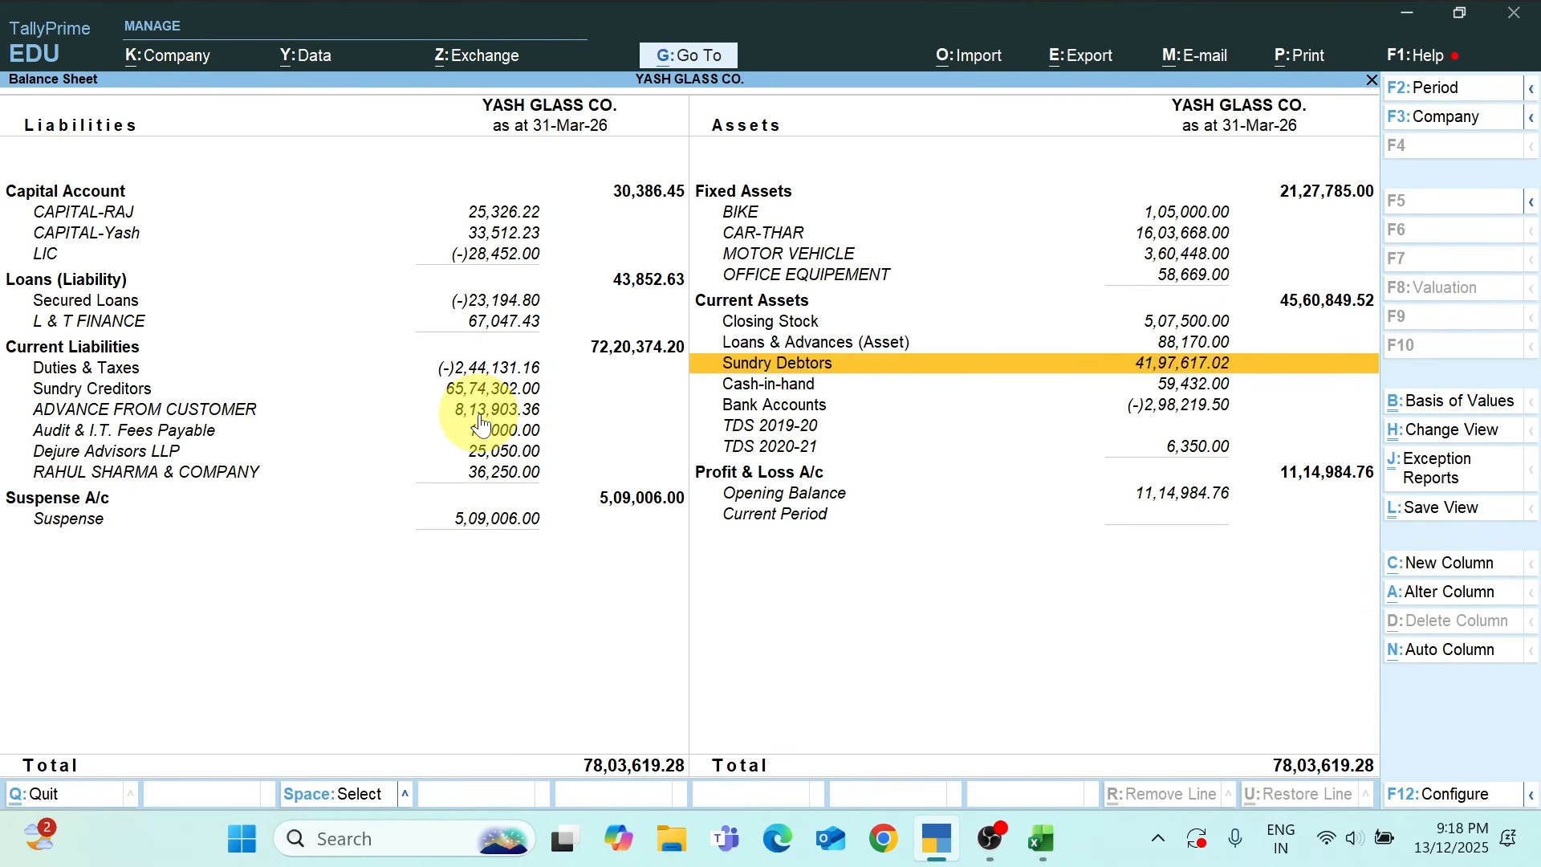
pyautogui.press('Down')
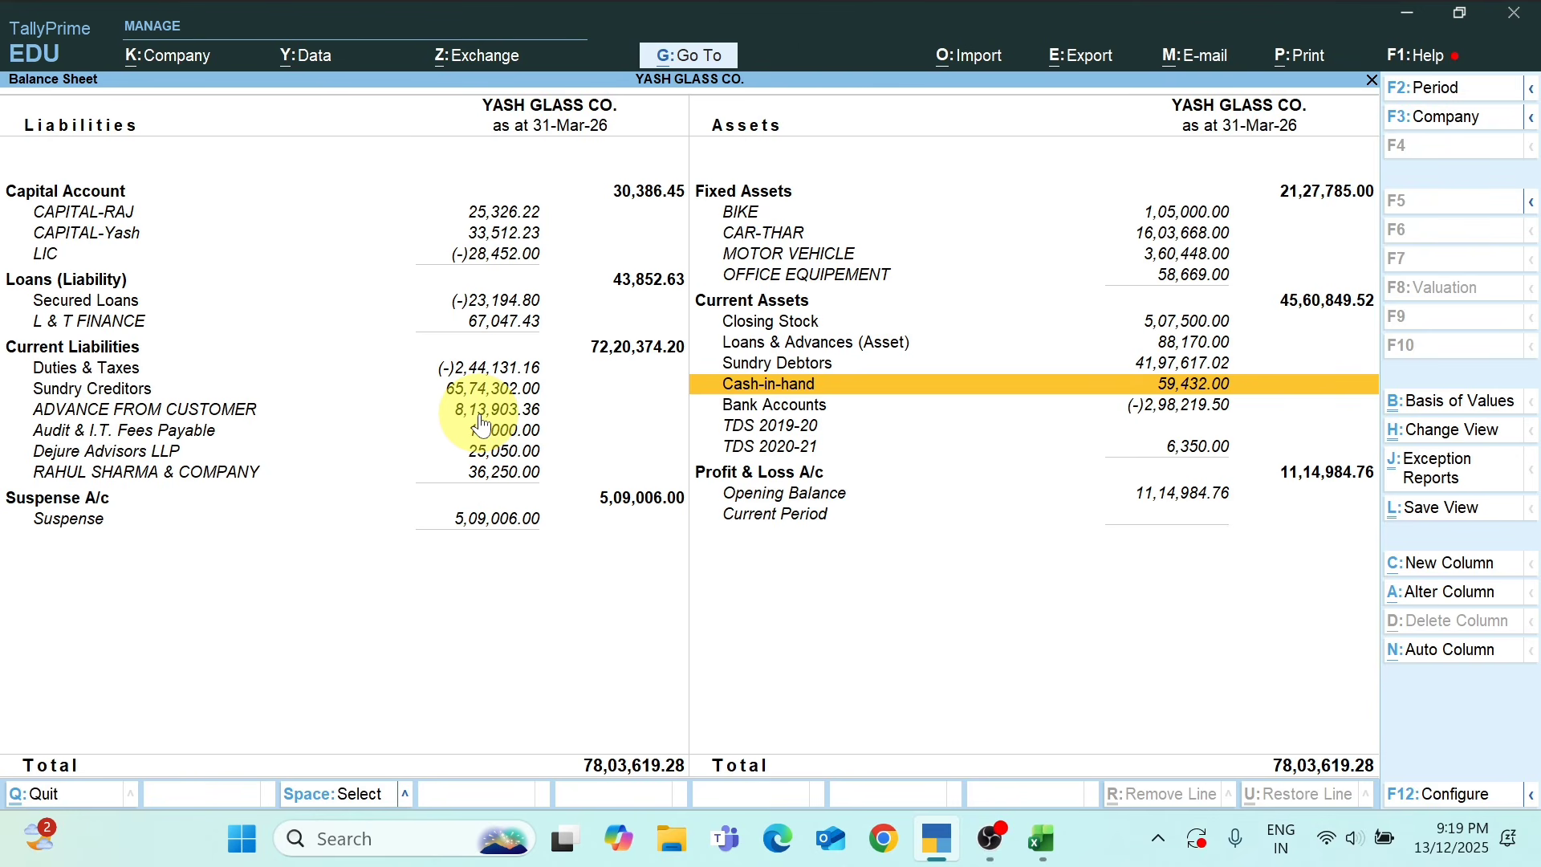
pyautogui.press('Up')
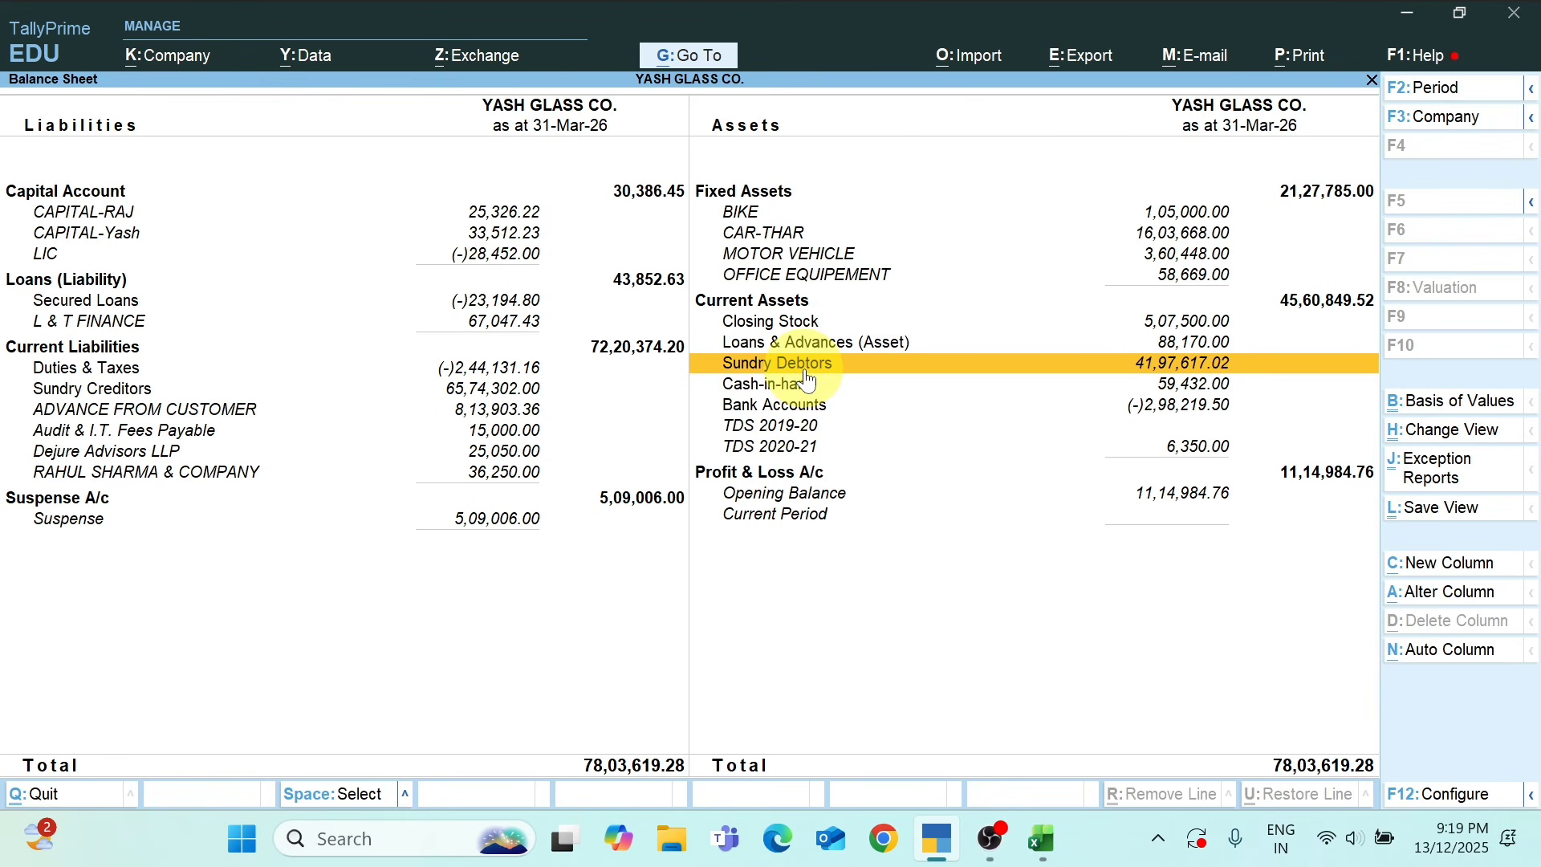
# Review the Sundry Creditors group summary for parties with debit balances and return to the Balance Sheet
pyautogui.click(117, 390)
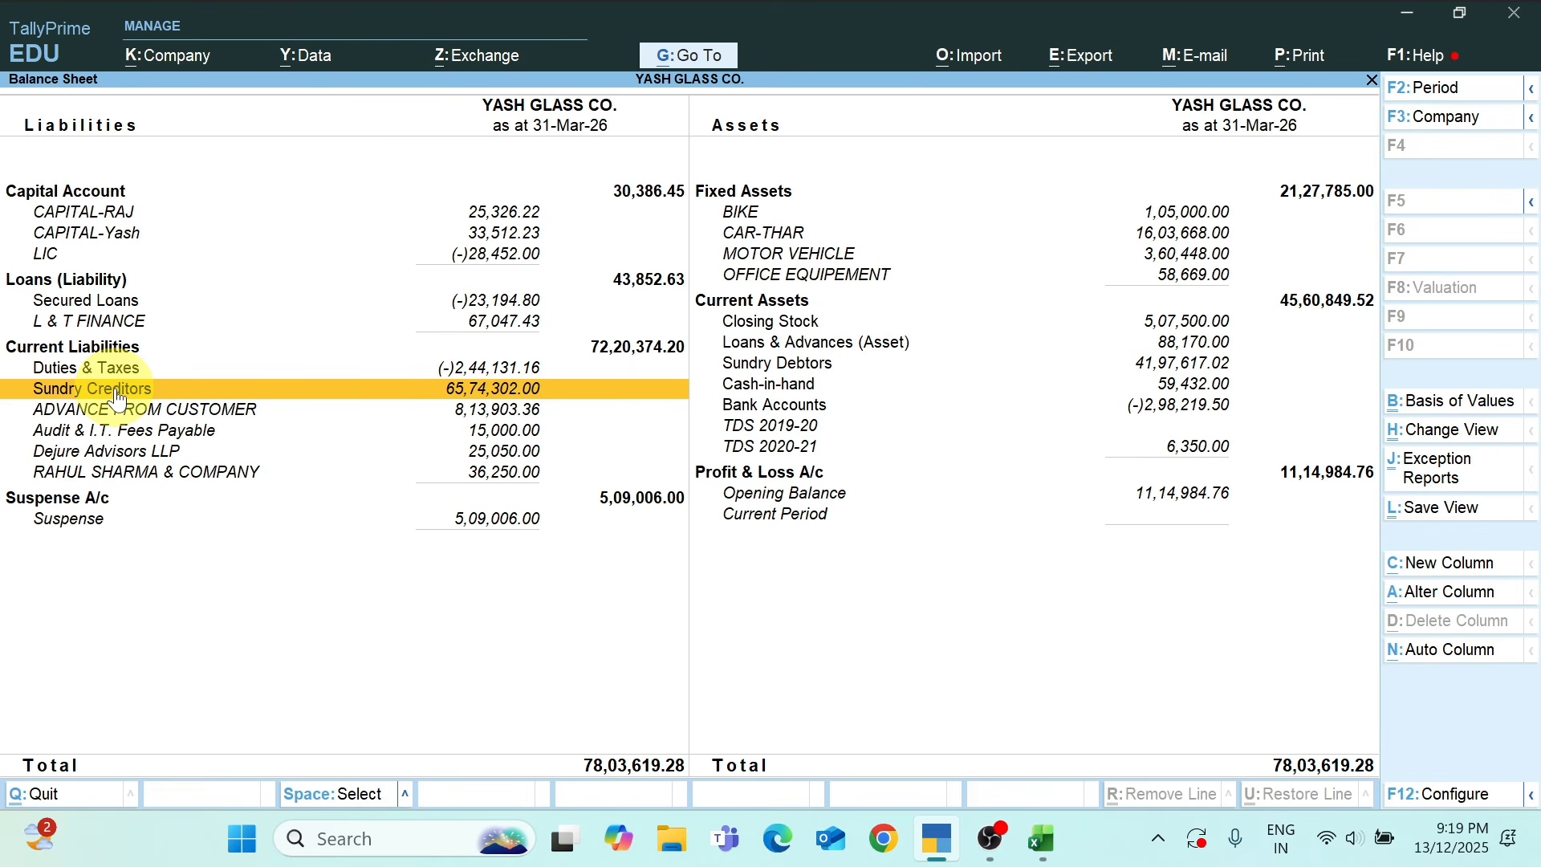
pyautogui.click(117, 391)
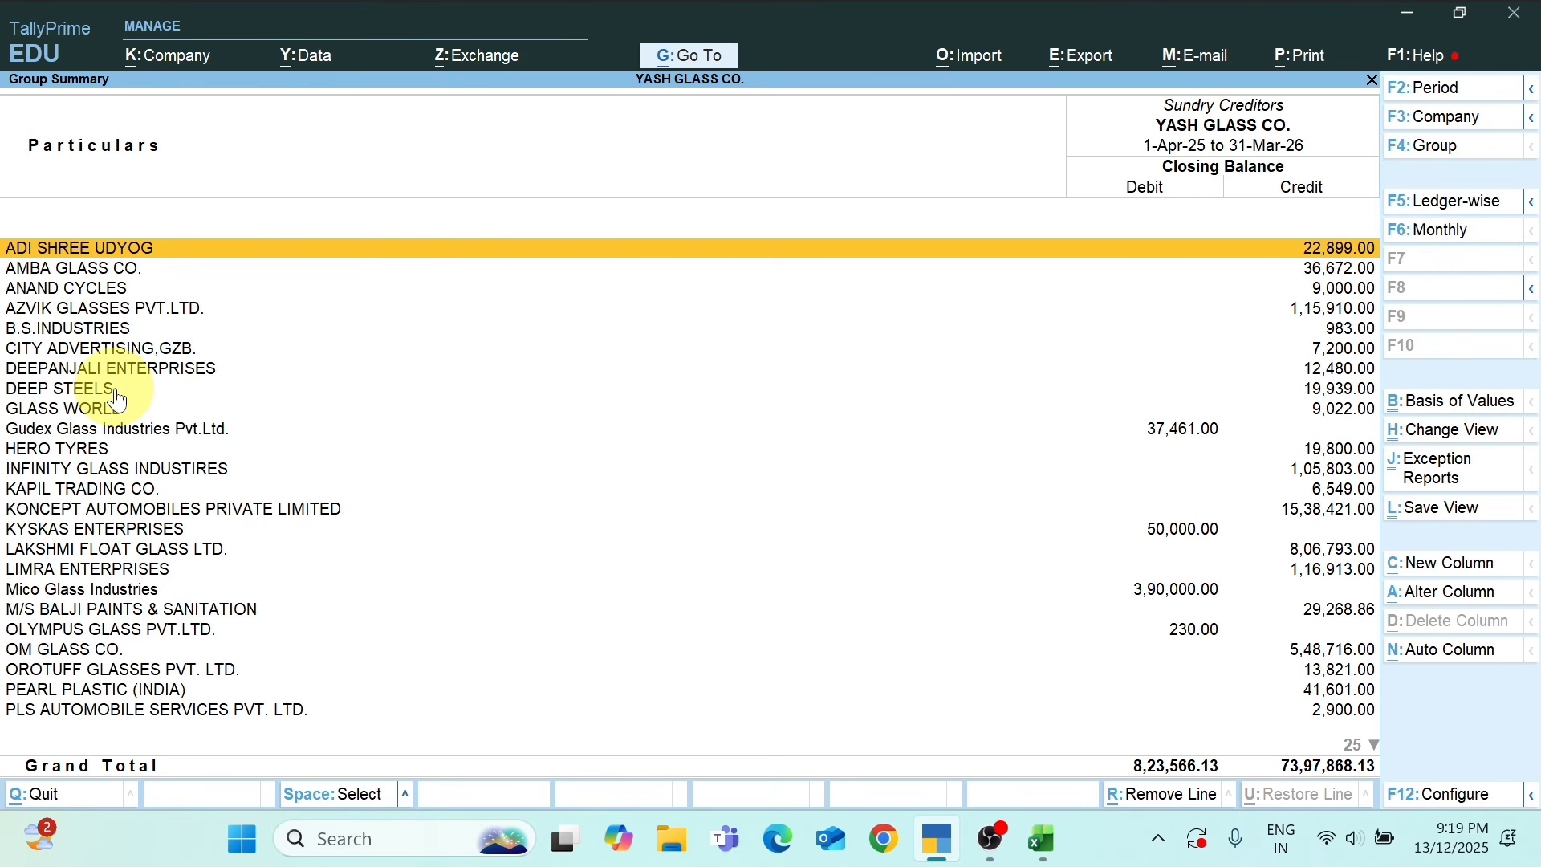
pyautogui.press('Escape')
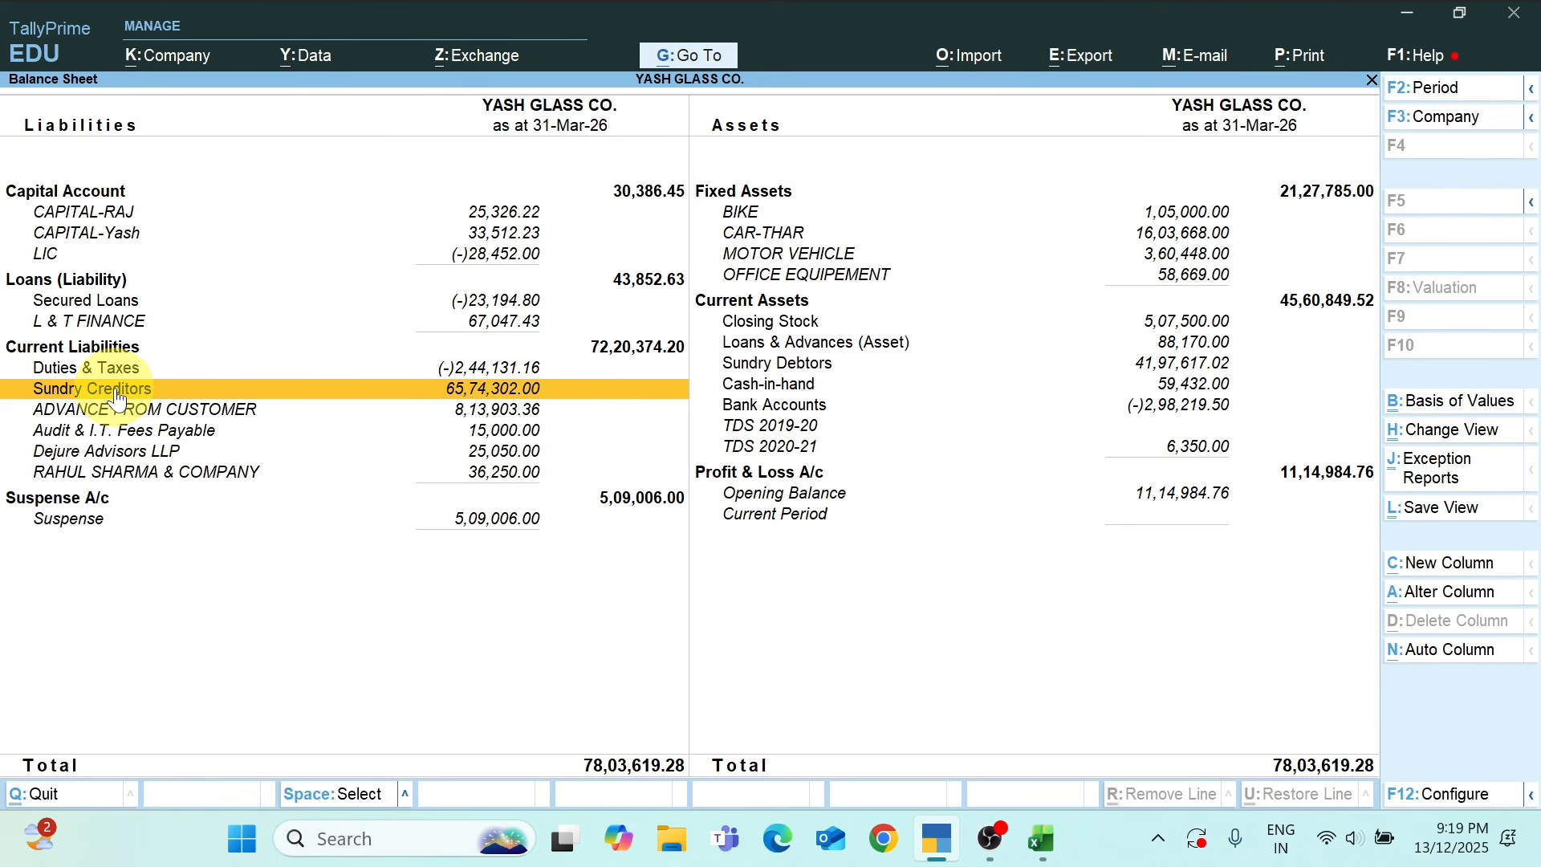